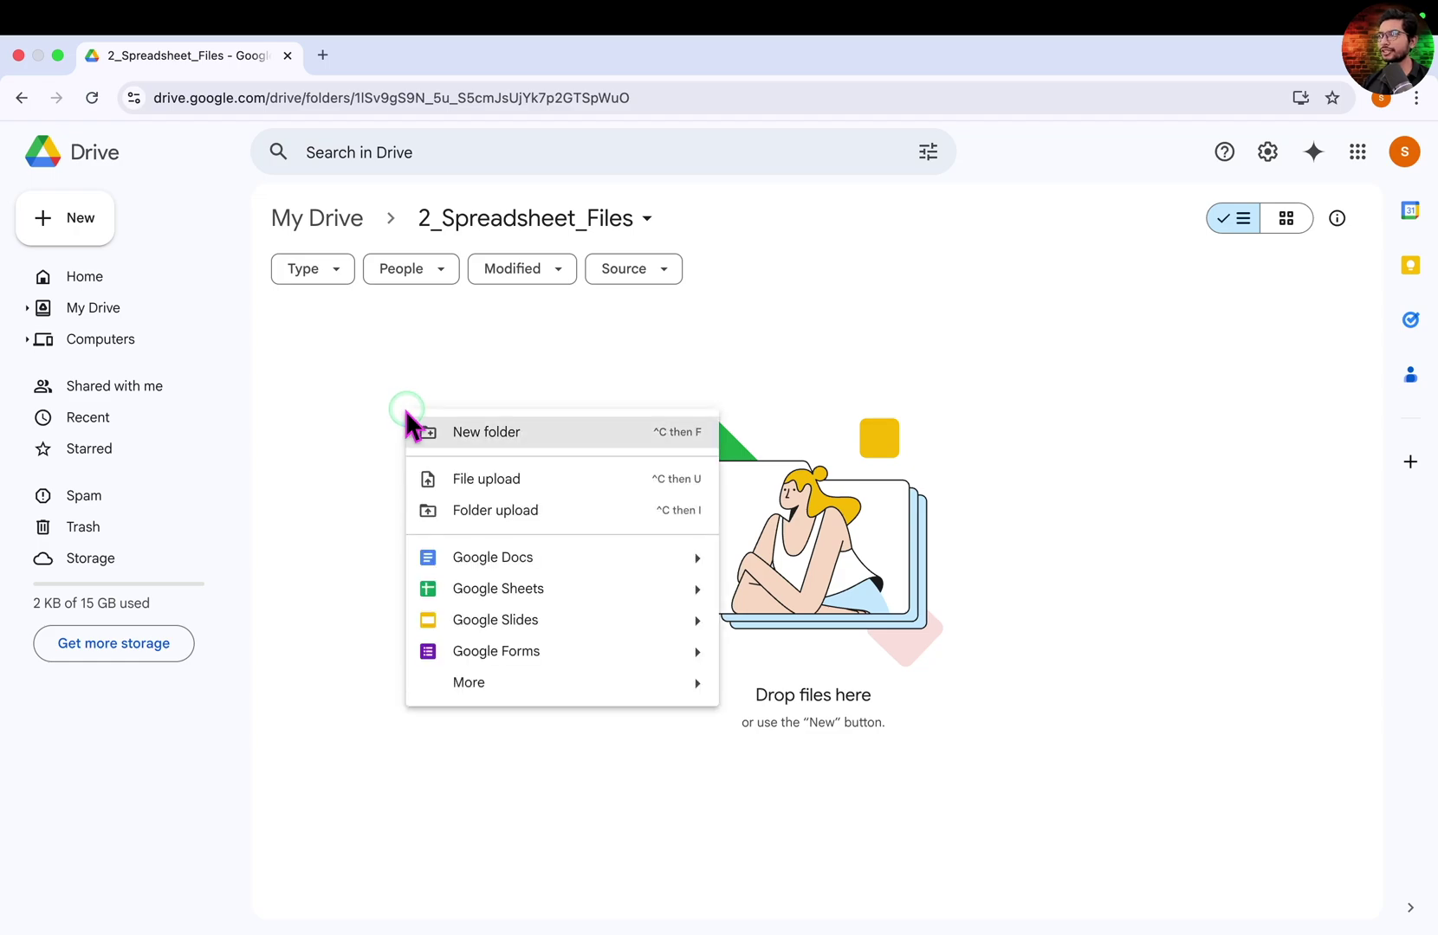
- Create a blank Google Sheets spreadsheet in the 2_Spreadsheet_Files folder, name it First_Sheet, and return to the folder's file list
{"action": "left_click", "coordinate": [523, 590]}
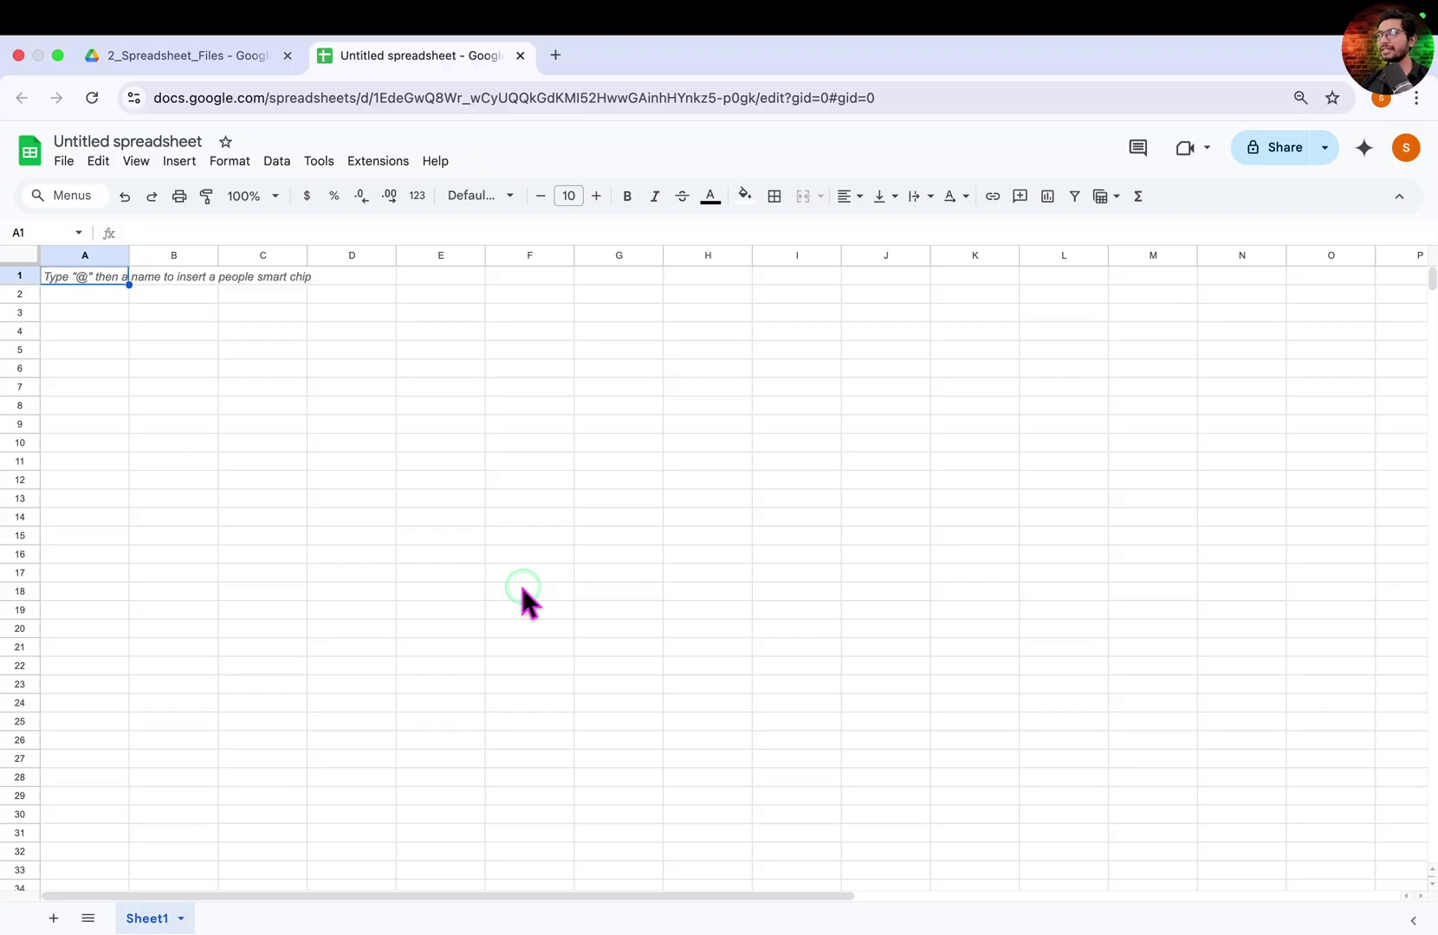
{"action": "mouse_move", "coordinate": [38, 119]}
{"action": "left_mouse_down"}
{"action": "mouse_move", "coordinate": [83, 160]}
{"action": "mouse_move", "coordinate": [169, 178]}
{"action": "mouse_move", "coordinate": [222, 158]}
{"action": "left_mouse_up"}
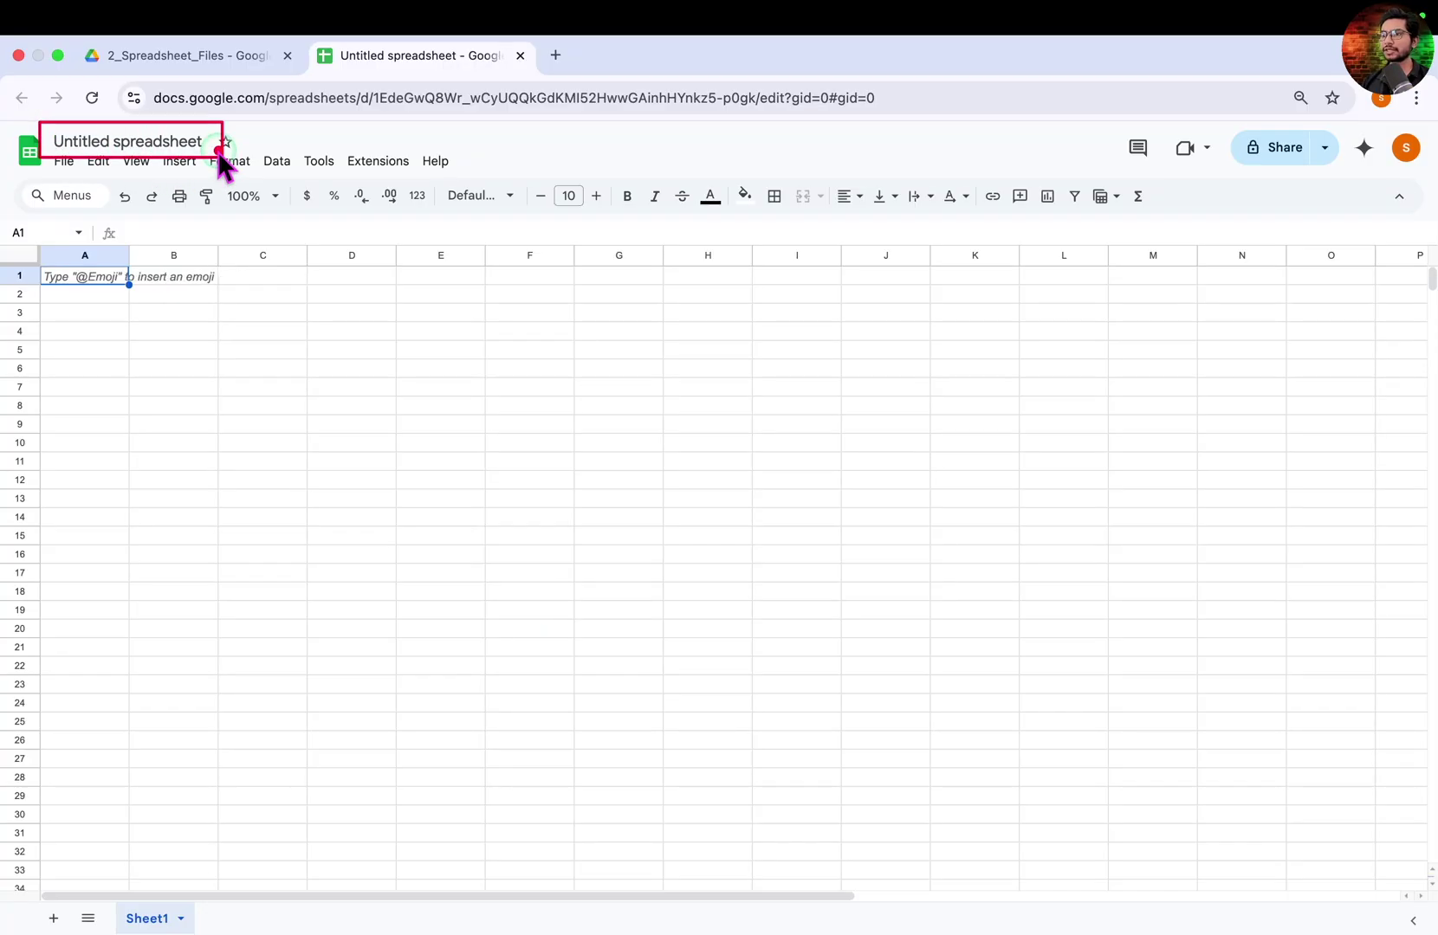
{"action": "left_click", "coordinate": [134, 131]}
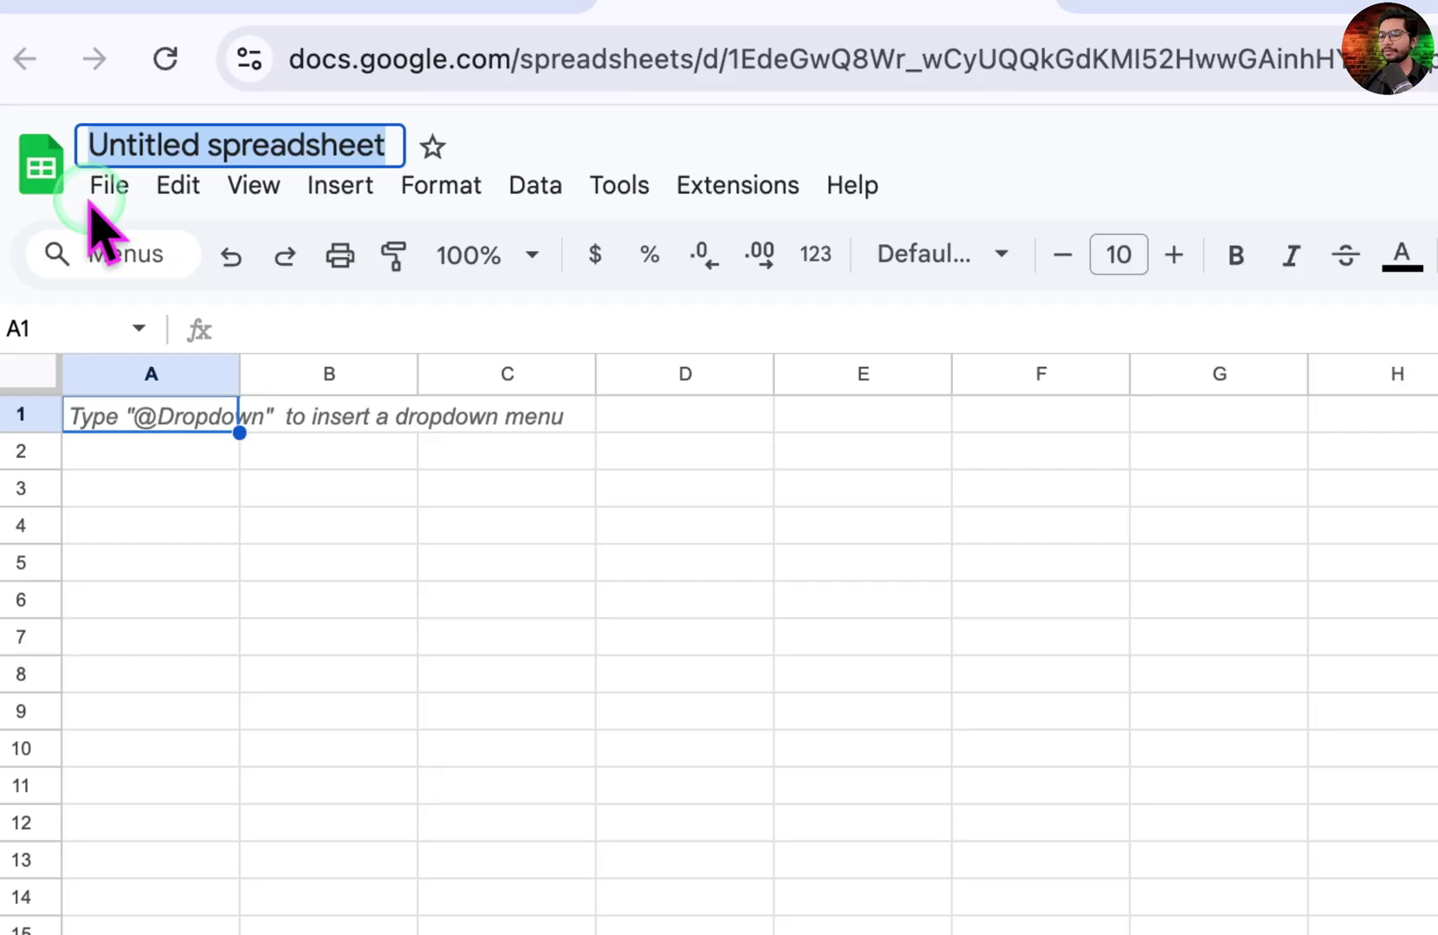
{"action": "type", "text": "First"}
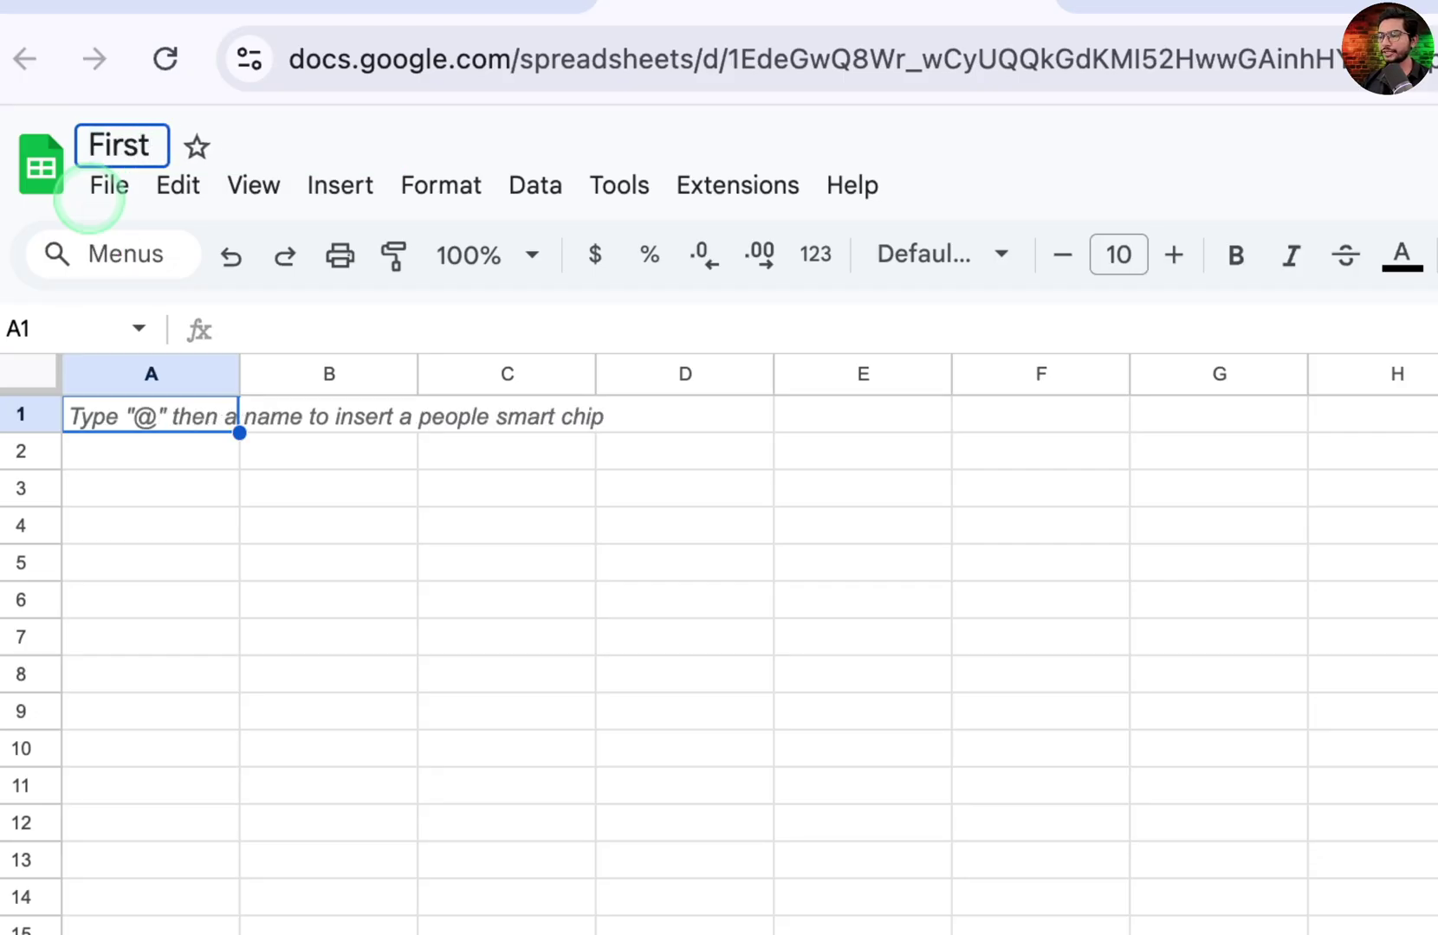
{"action": "type", "text": "_Sheet"}
{"action": "key", "text": "Return"}
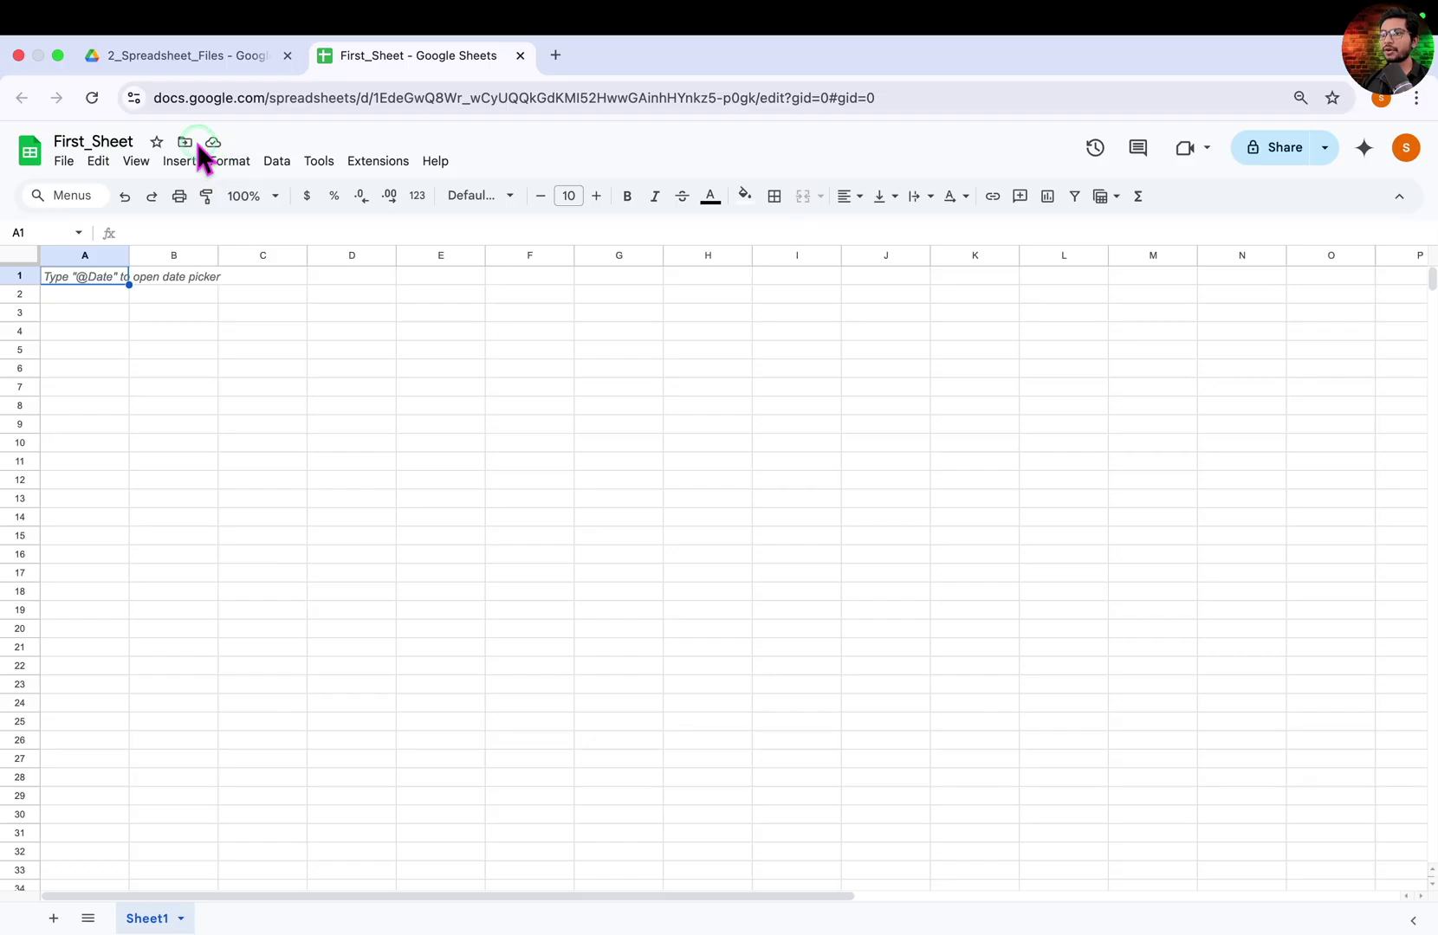
{"action": "left_click", "coordinate": [183, 57]}
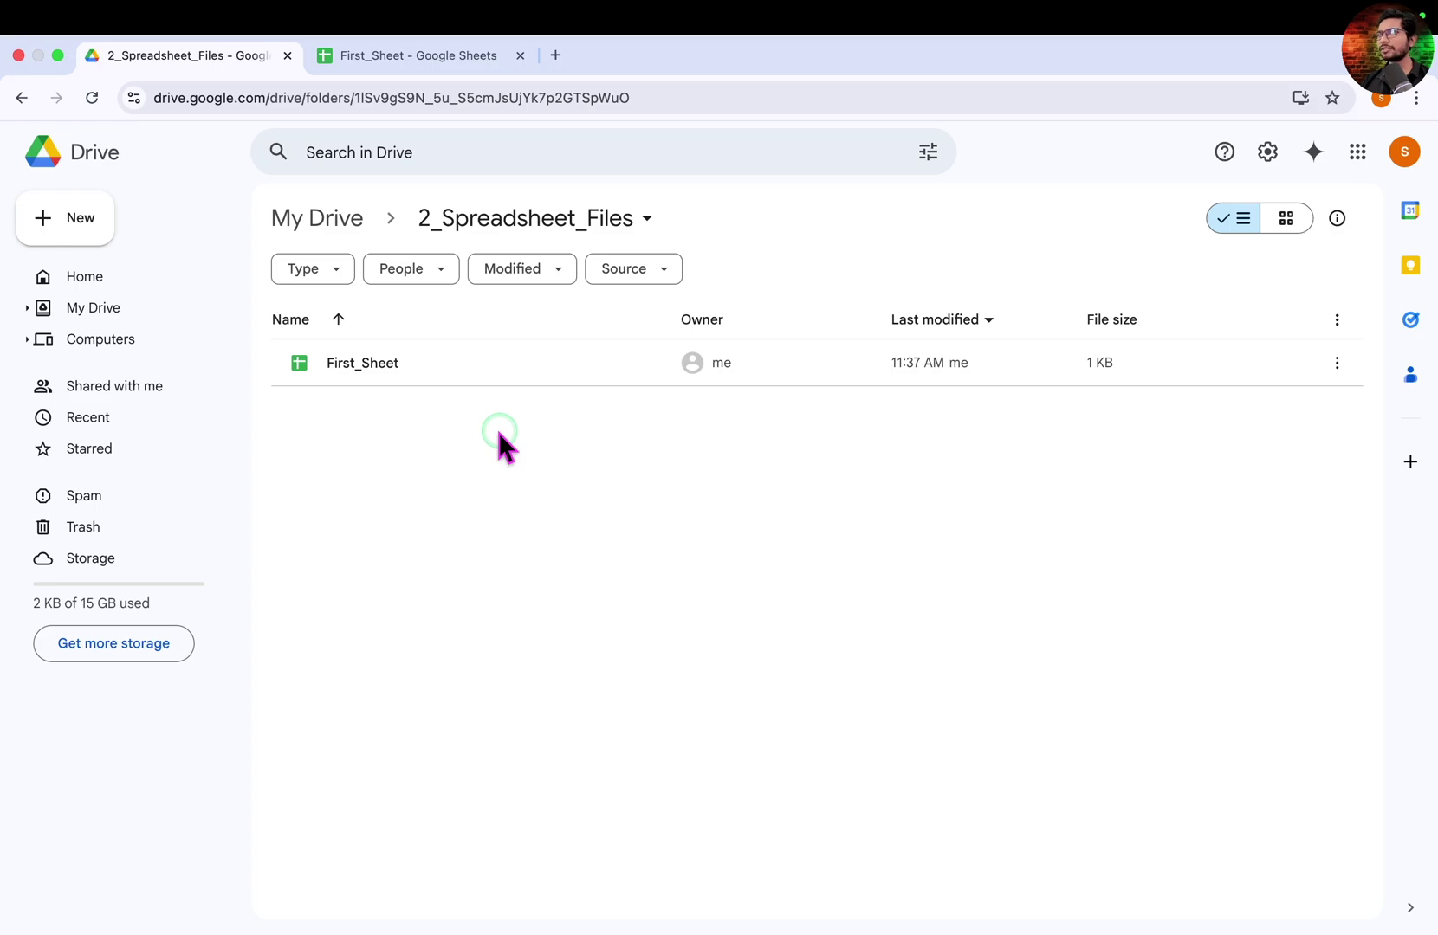
- Look up Google Sheets in a new browser page, create another blank spreadsheet there, and name it Second_Sheet
{"action": "left_click", "coordinate": [555, 54]}
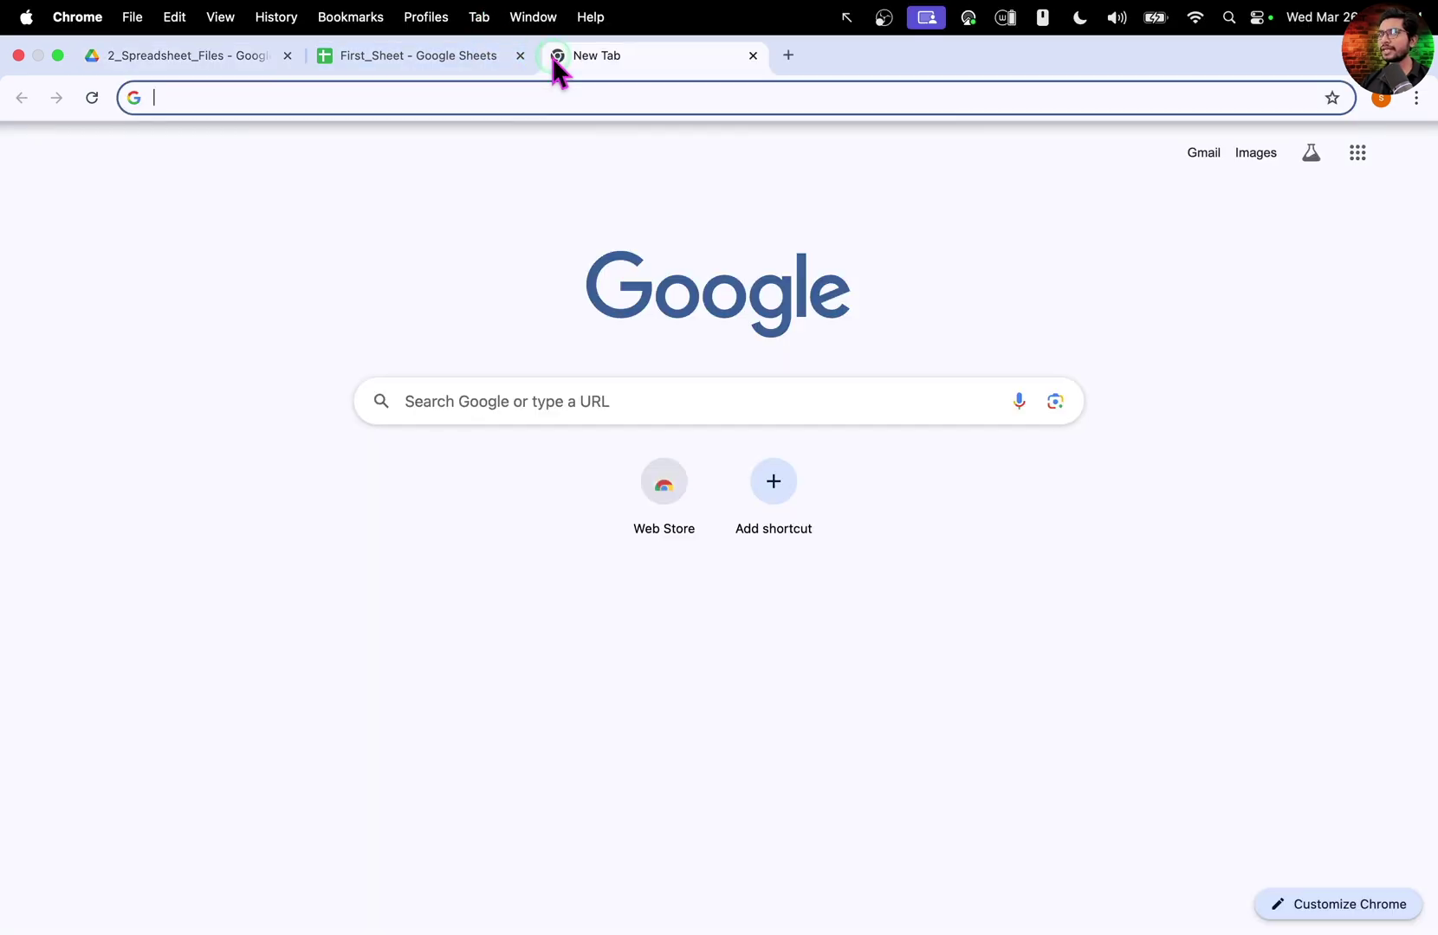
{"action": "type", "text": "google sheets"}
{"action": "key", "text": "Return"}
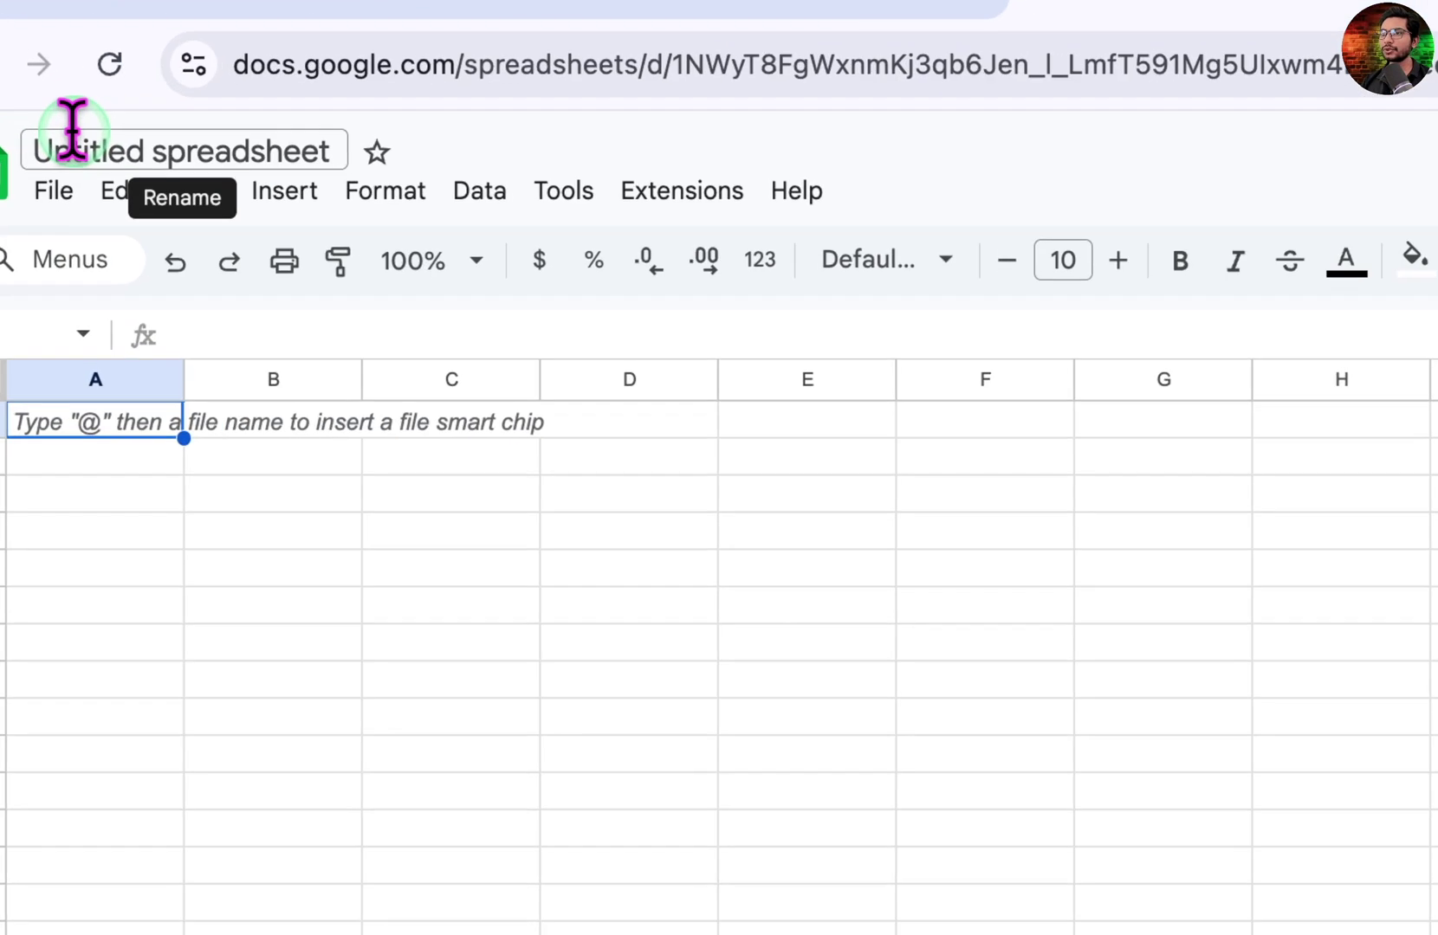
{"action": "left_click", "coordinate": [73, 128]}
{"action": "type", "text": "Second_Sheet"}
{"action": "key", "text": "Return"}
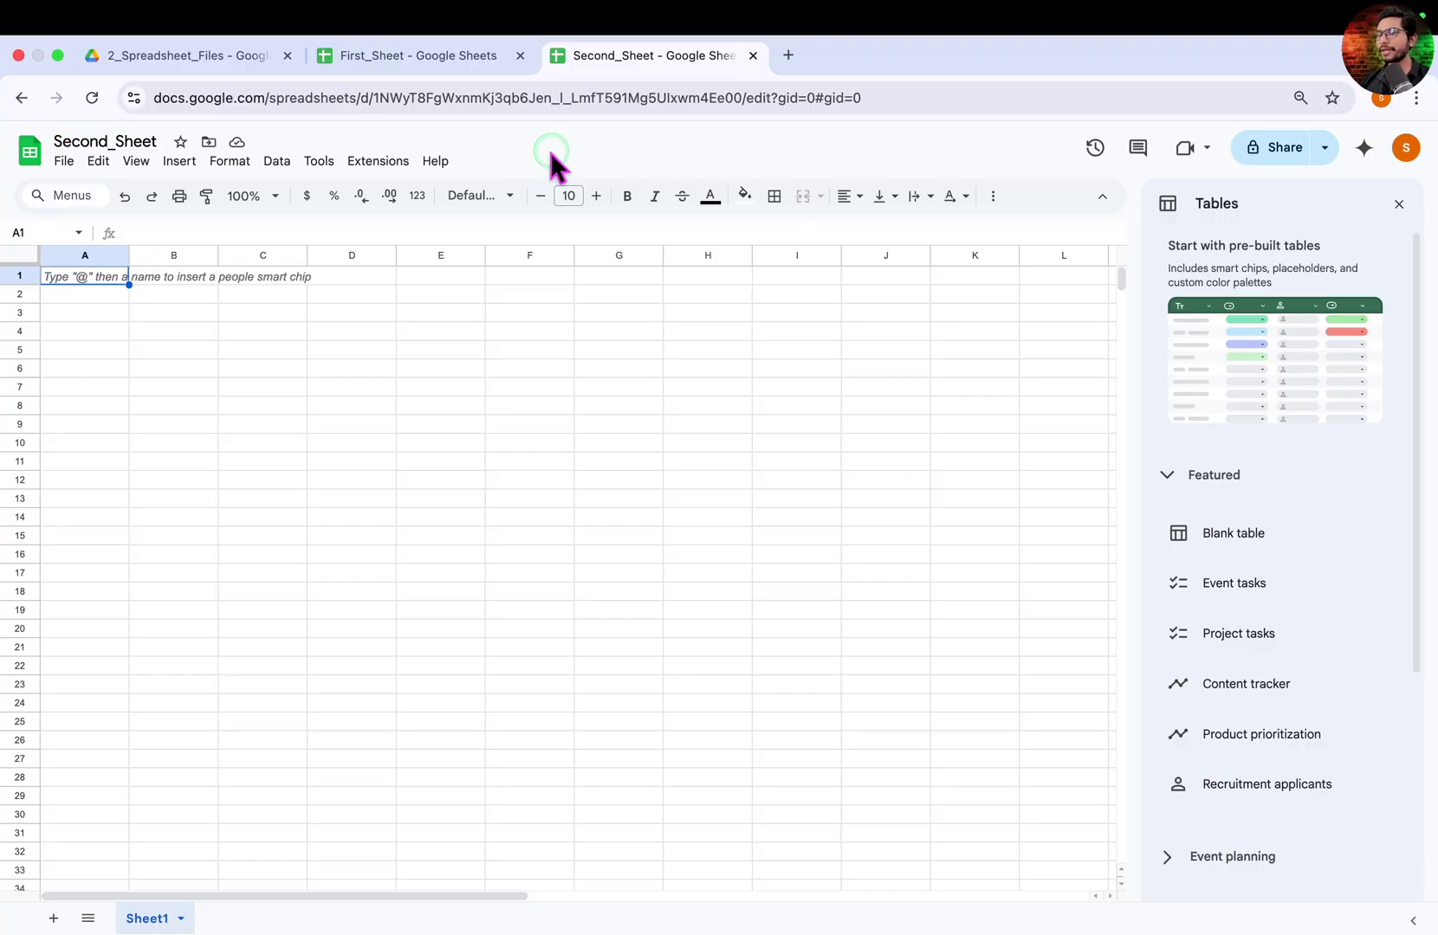
- Move Second_Sheet from My Drive into the 2_Spreadsheet_Files folder and open that folder in Drive to check
{"action": "left_click", "coordinate": [199, 54]}
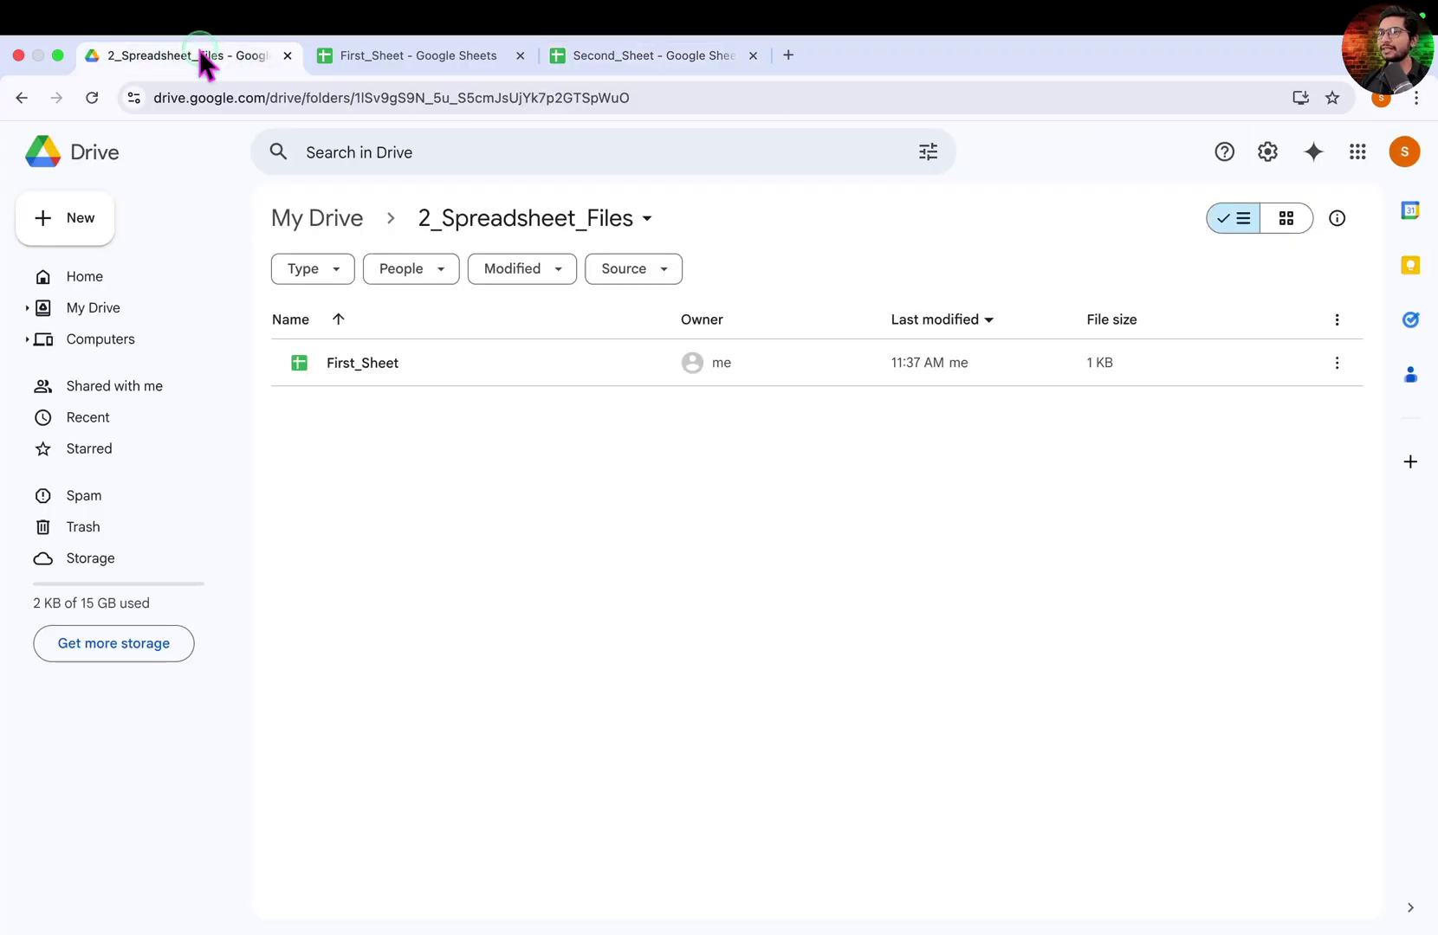
{"action": "left_click", "coordinate": [309, 218]}
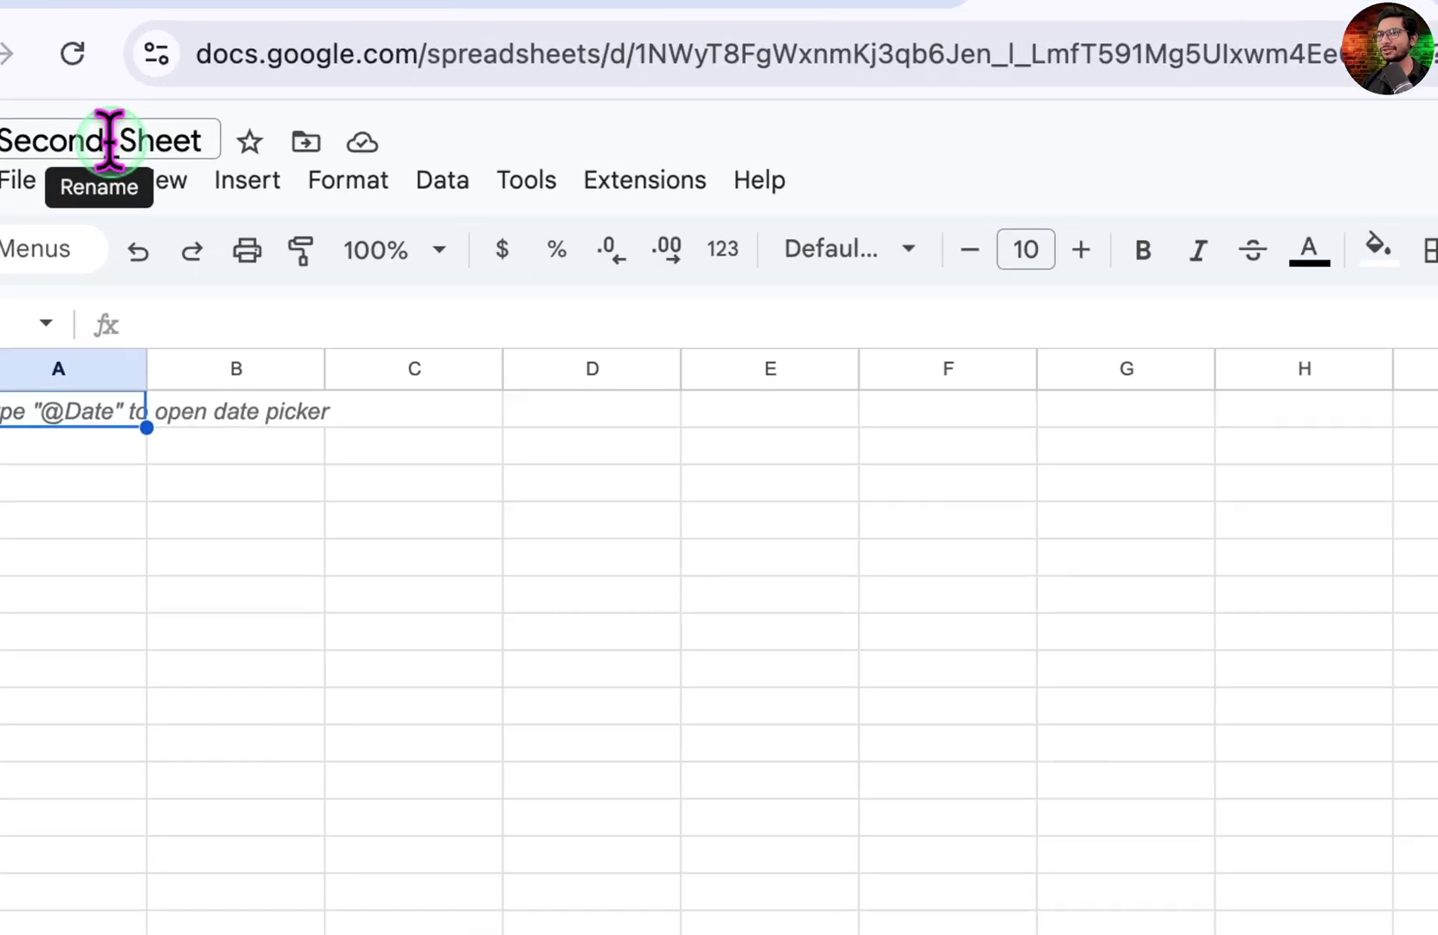
{"action": "left_click", "coordinate": [307, 142]}
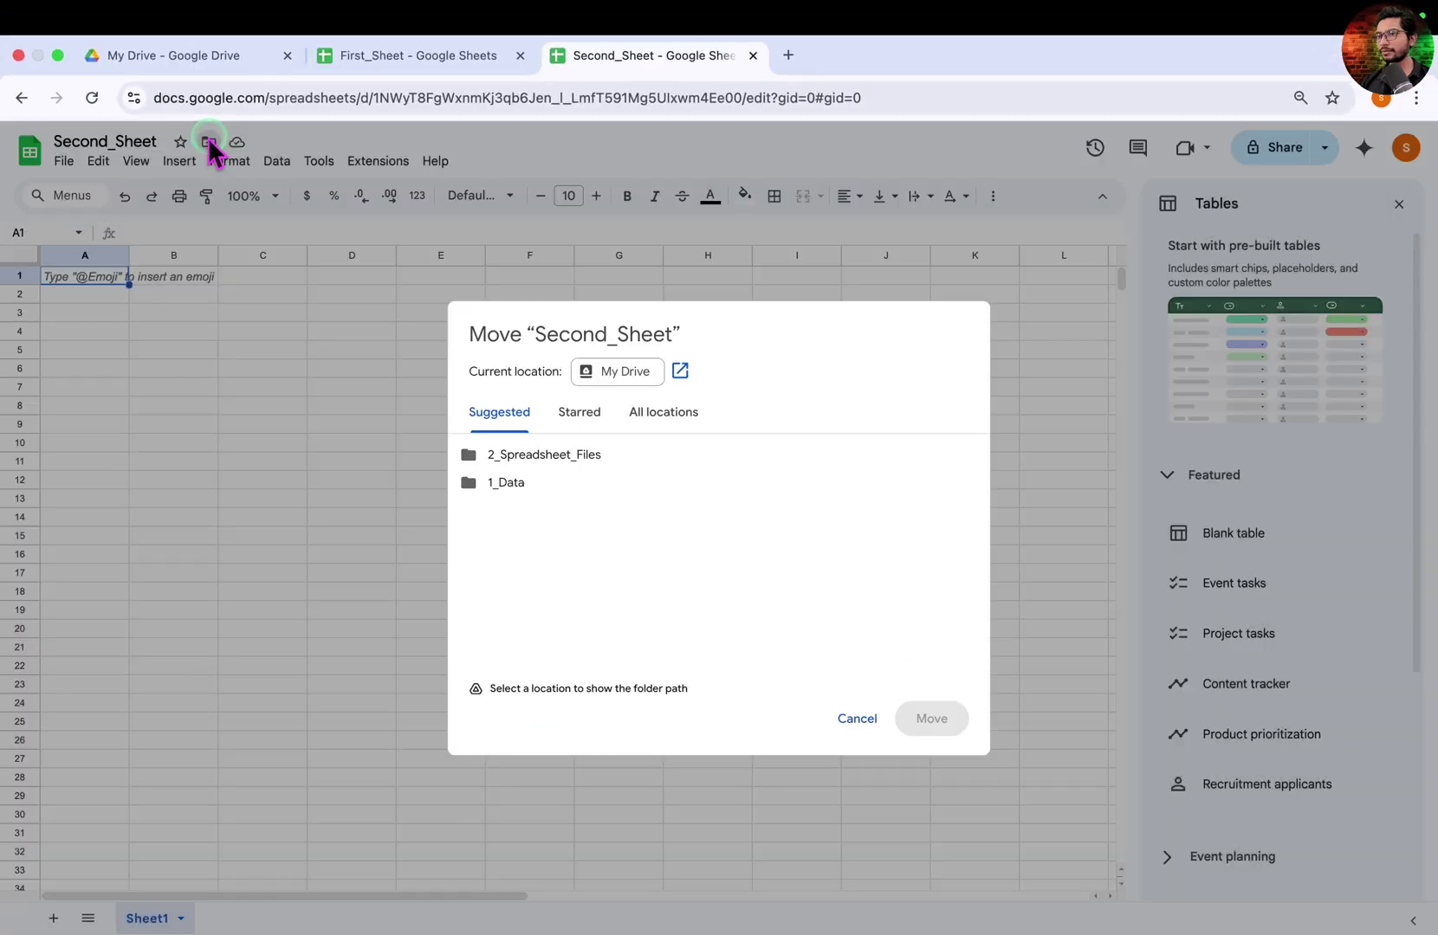
{"action": "mouse_move", "coordinate": [561, 468]}
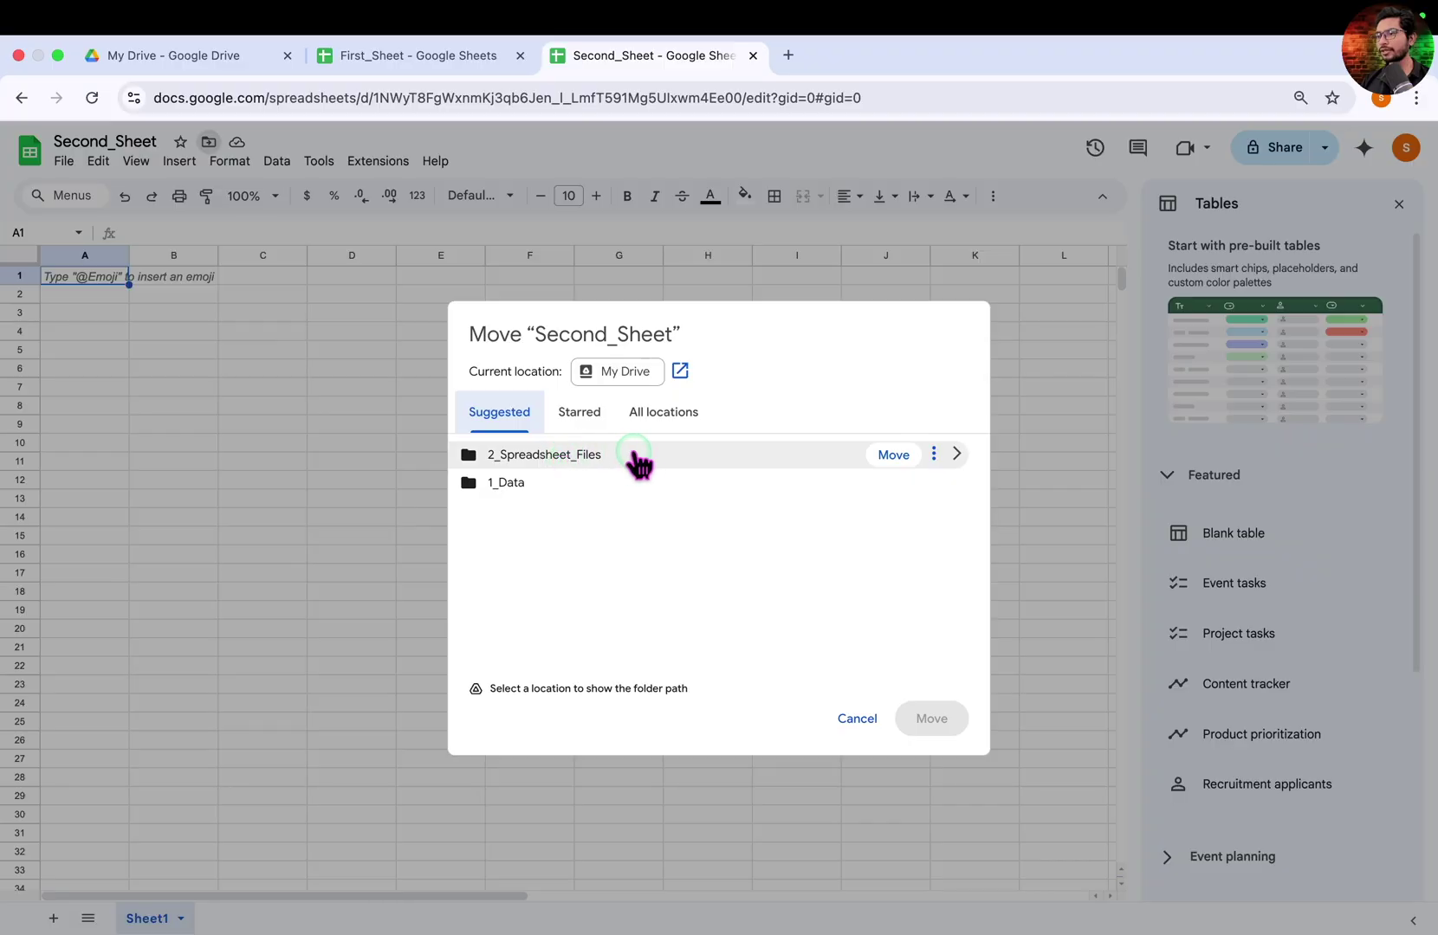
{"action": "left_click", "coordinate": [897, 456]}
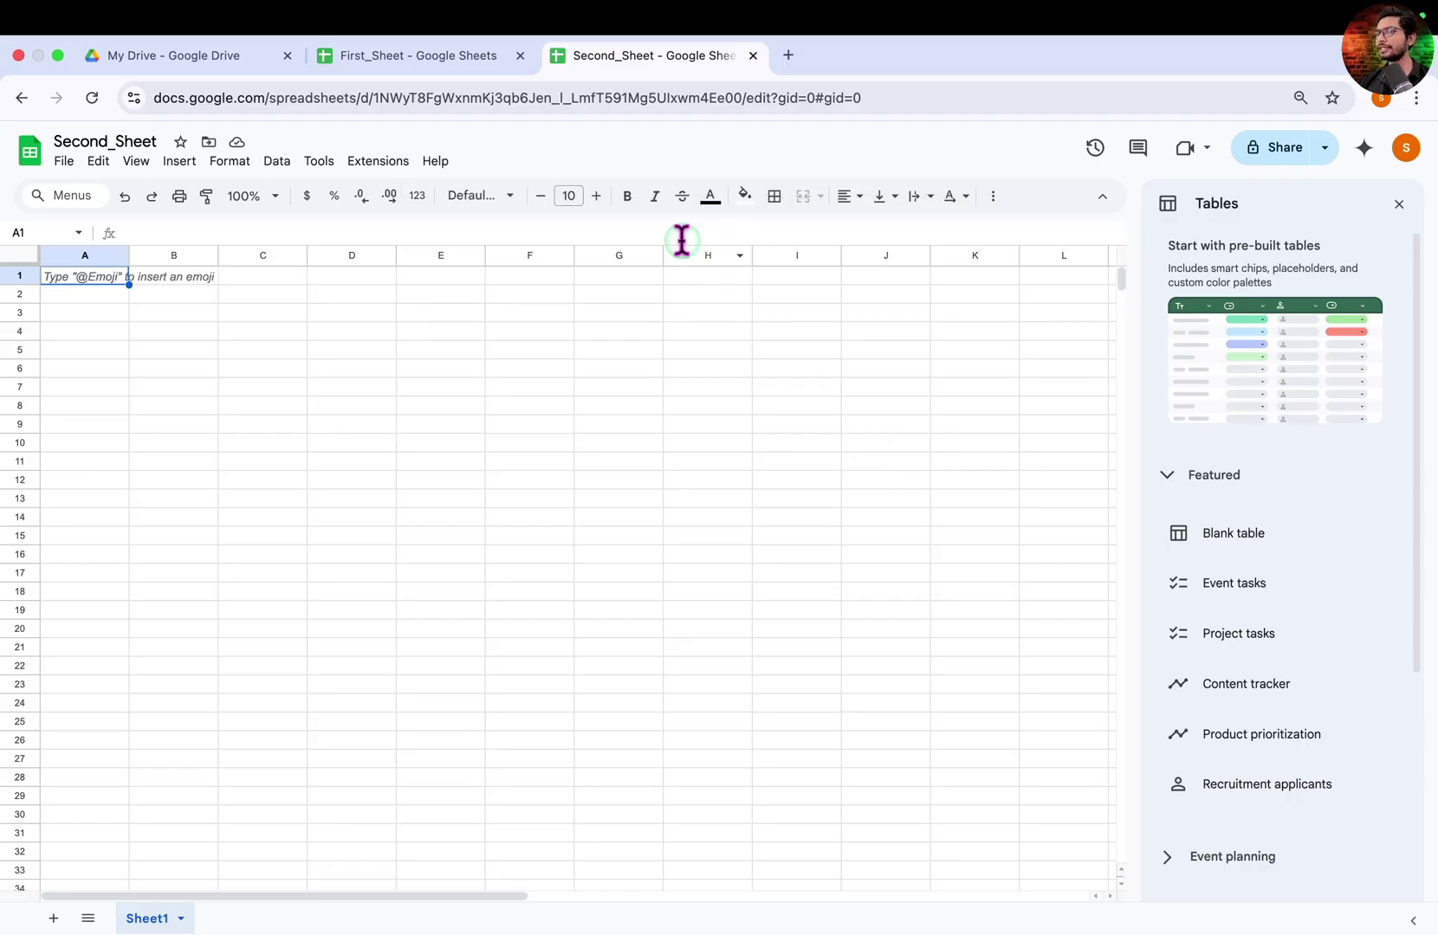
{"action": "left_click", "coordinate": [260, 55]}
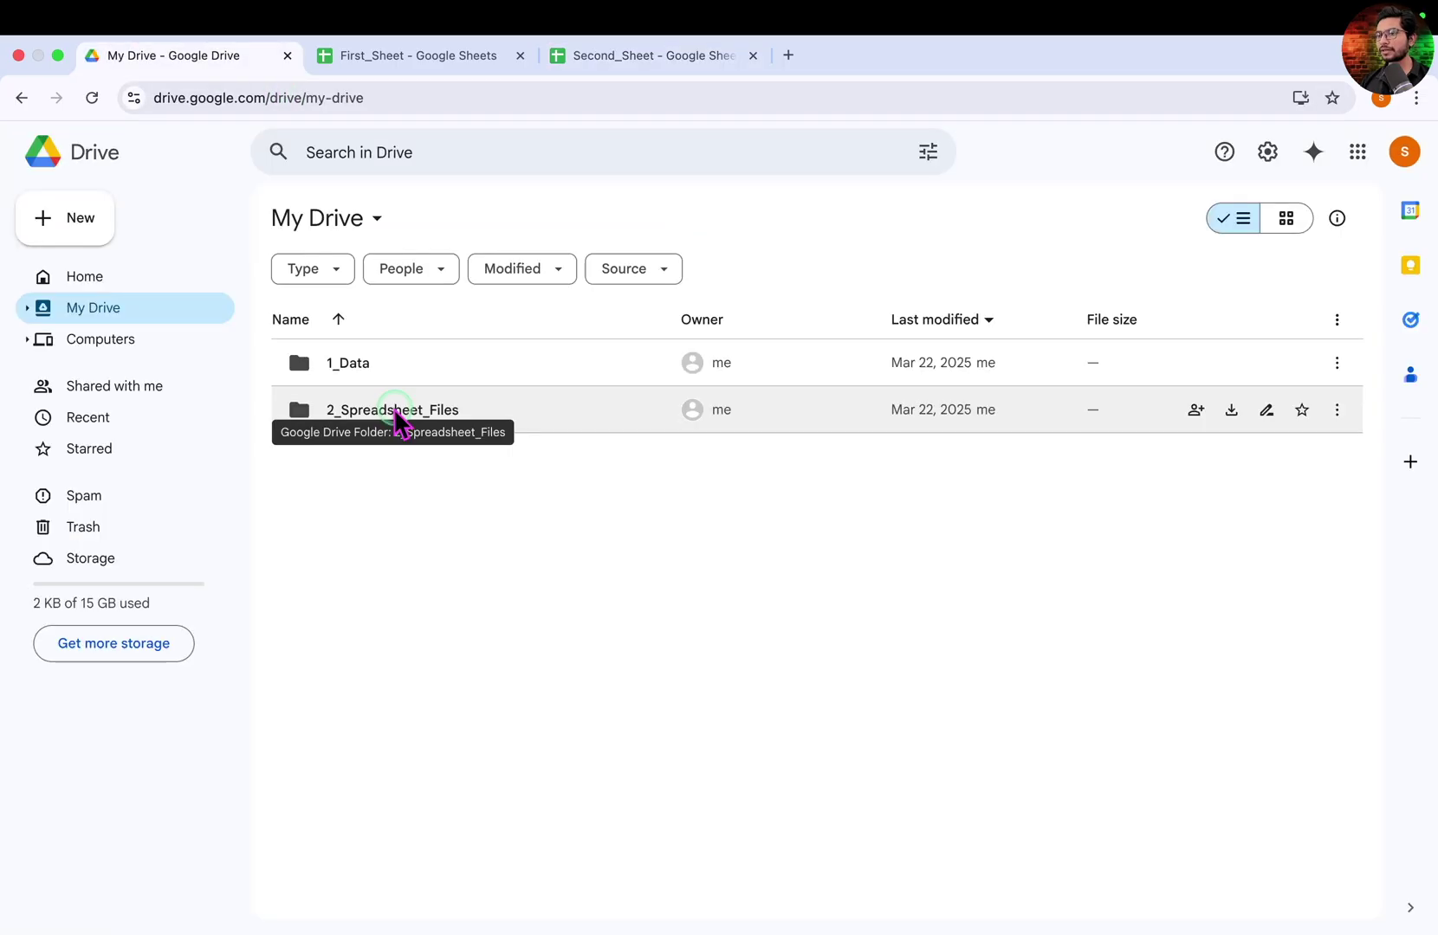
{"action": "double_click", "coordinate": [389, 414]}
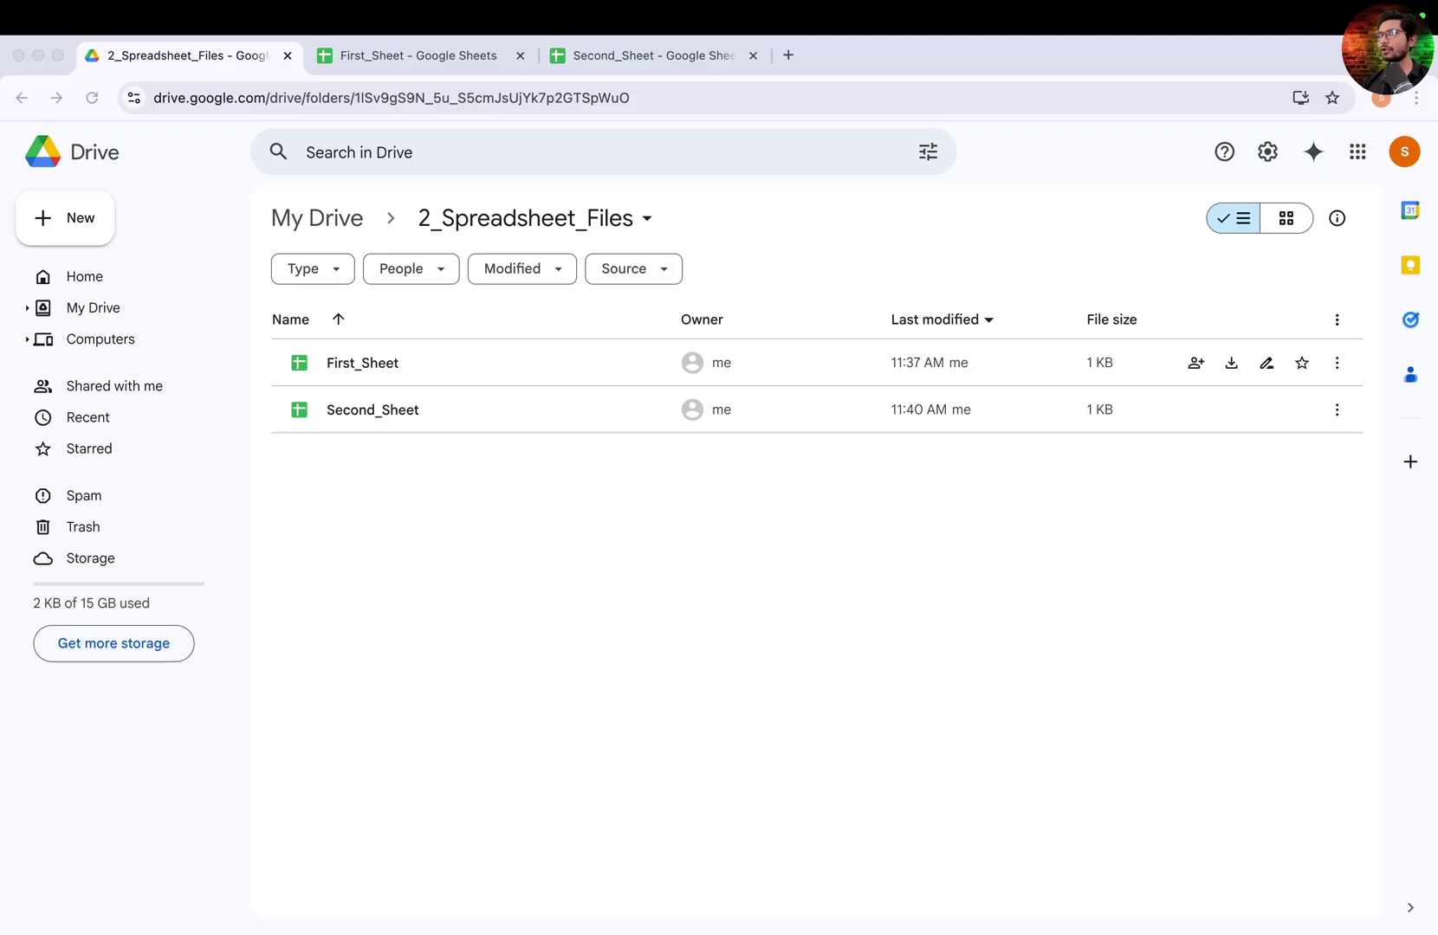
- Create a third blank spreadsheet inside the 2_Spreadsheet_Files folder and name it Super_Store_Sales_Data
{"action": "right_click", "coordinate": [542, 631]}
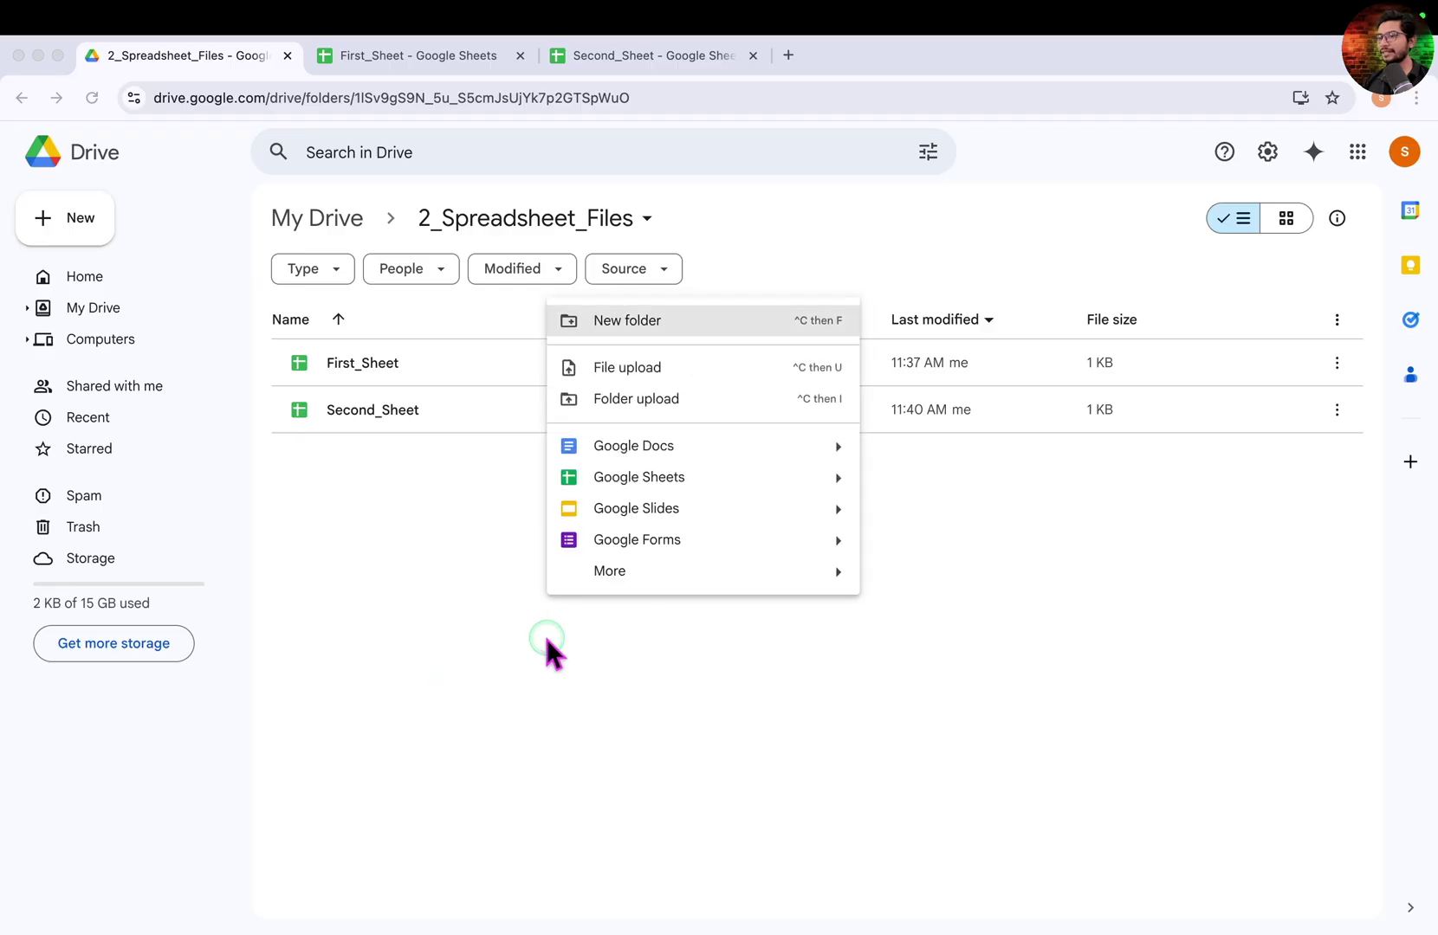
{"action": "left_click", "coordinate": [677, 481]}
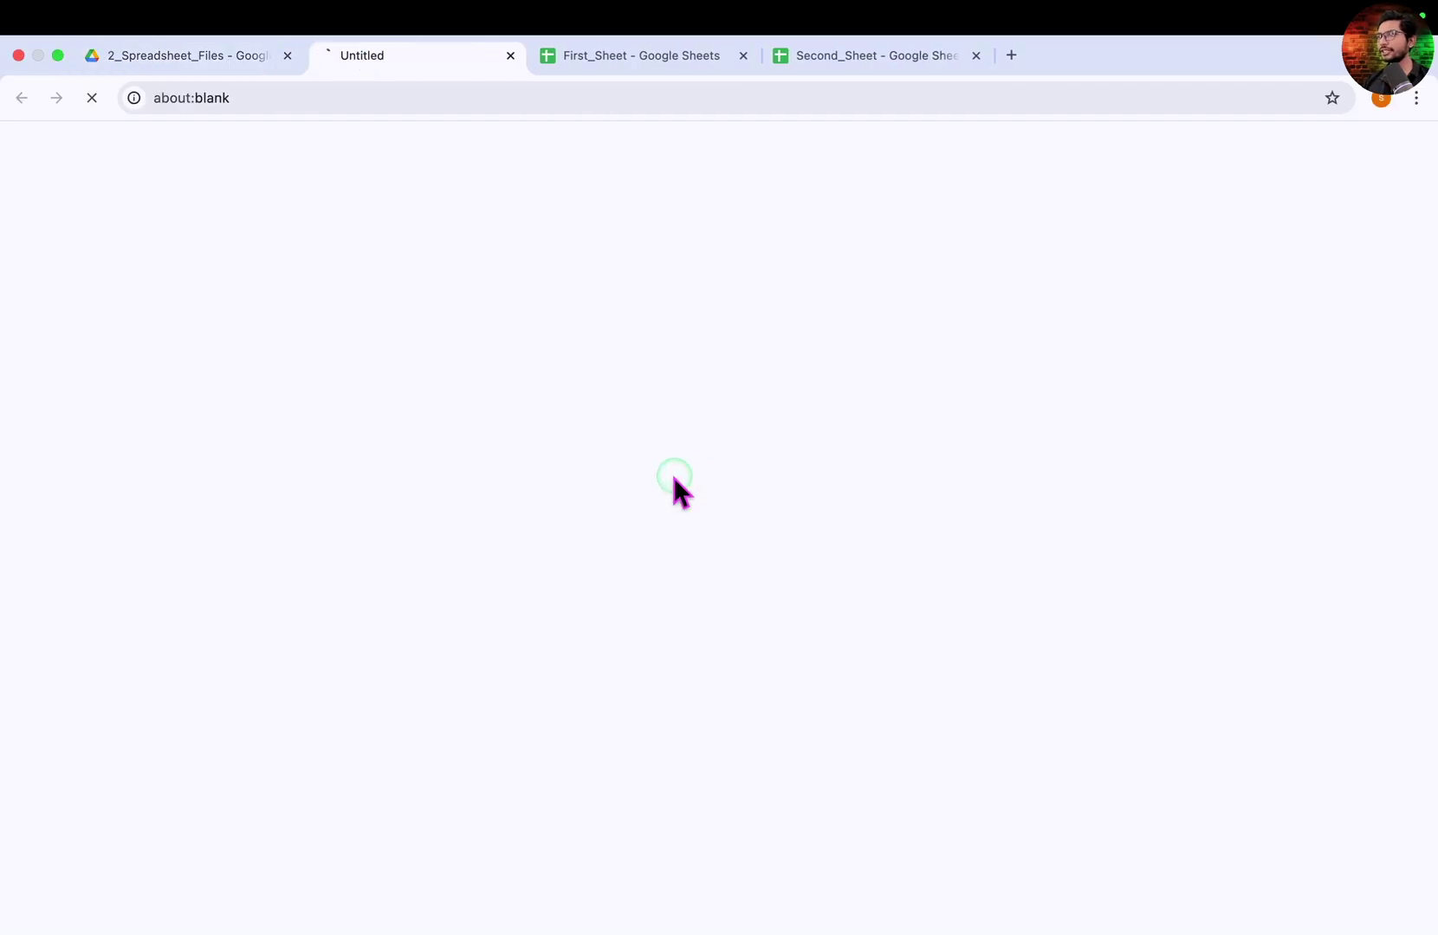
{"action": "left_click", "coordinate": [124, 141]}
{"action": "type", "text": "Super_Store_Sales_Data"}
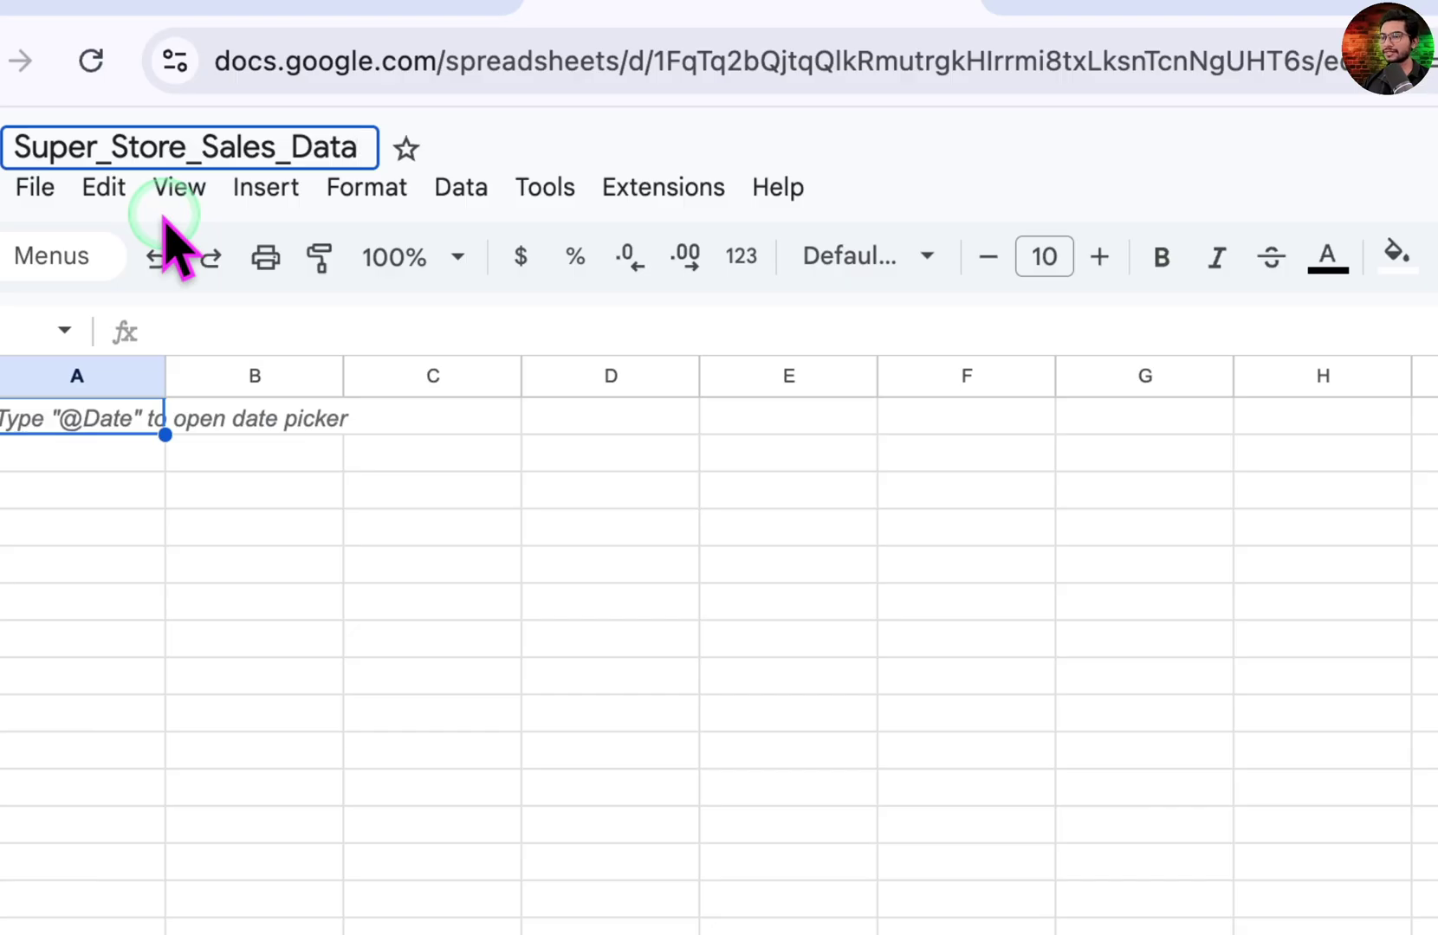
{"action": "key", "text": "Return"}
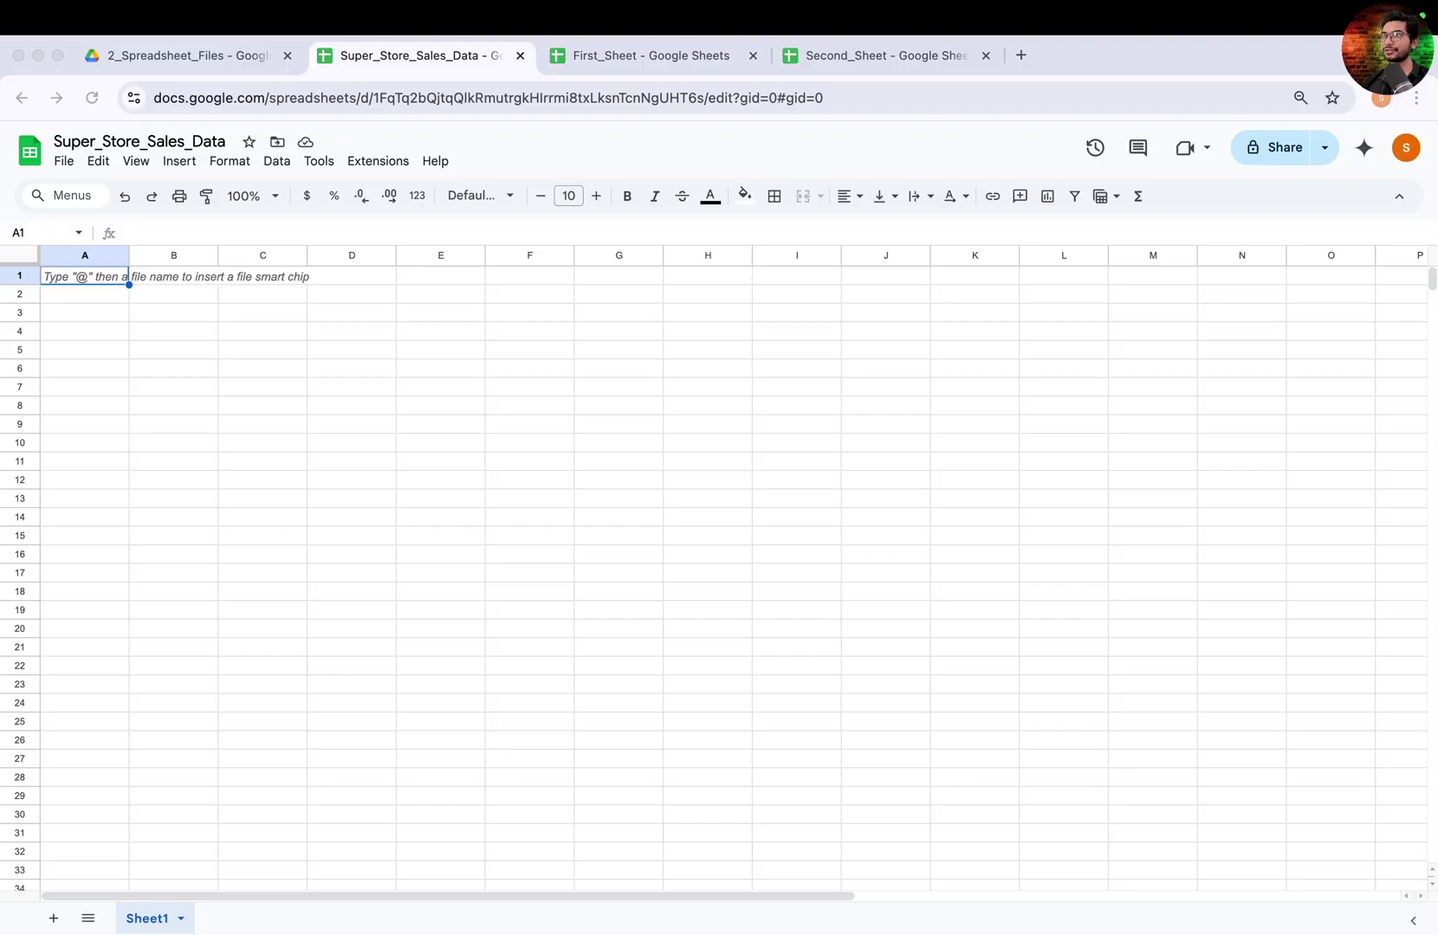
- Switch to the Superstore_Sample_Data workbook in Excel and examine the columns of the Orders sheet from Order ID through Profit
{"action": "key", "text": "super+Tab"}
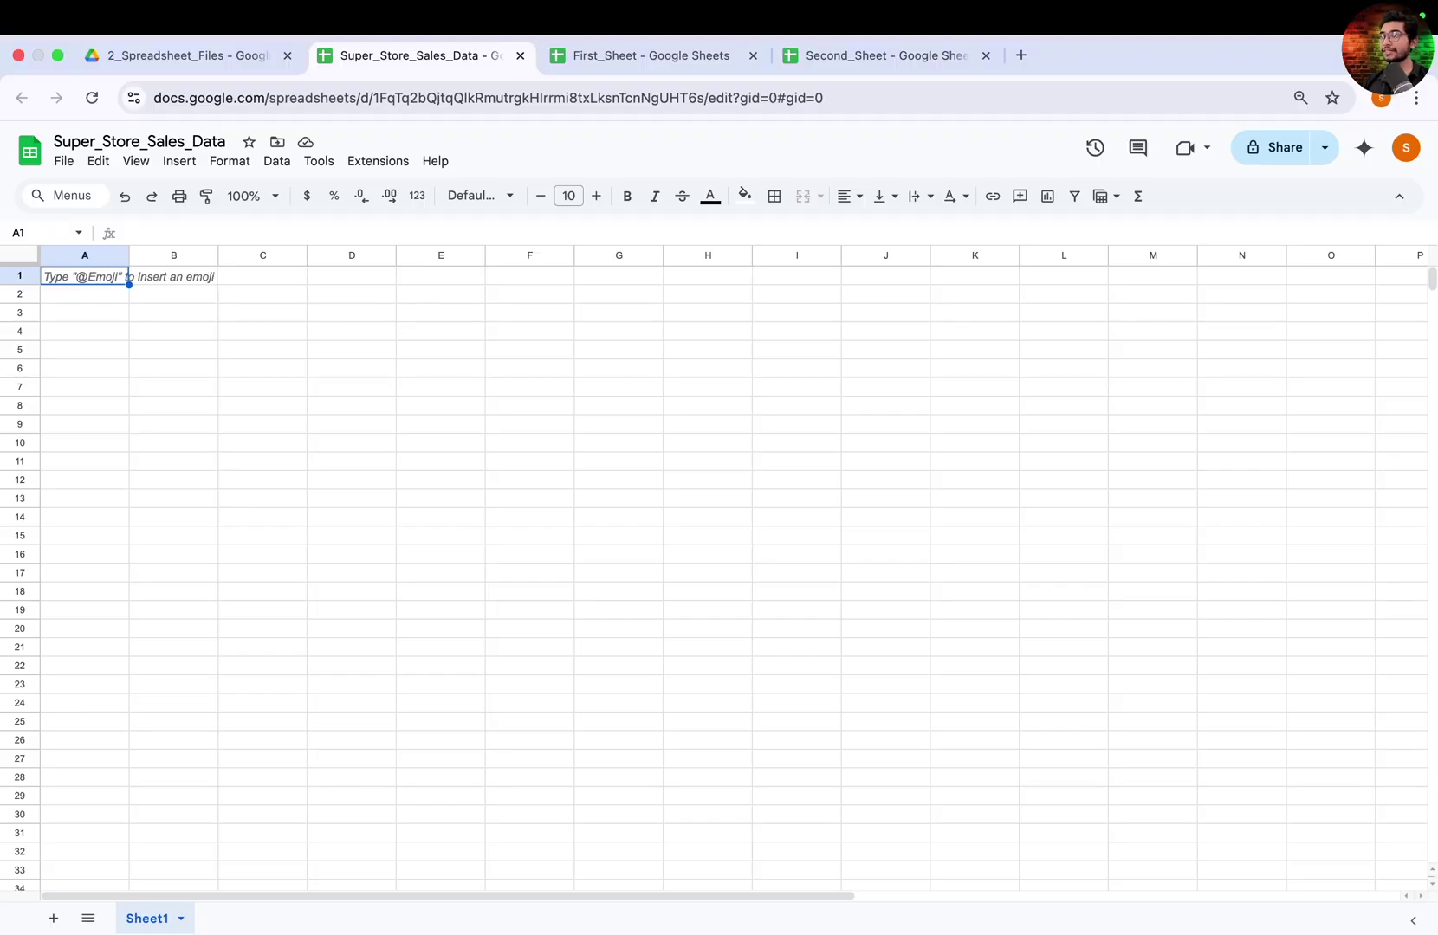
{"action": "key", "text": "ctrl+Left"}
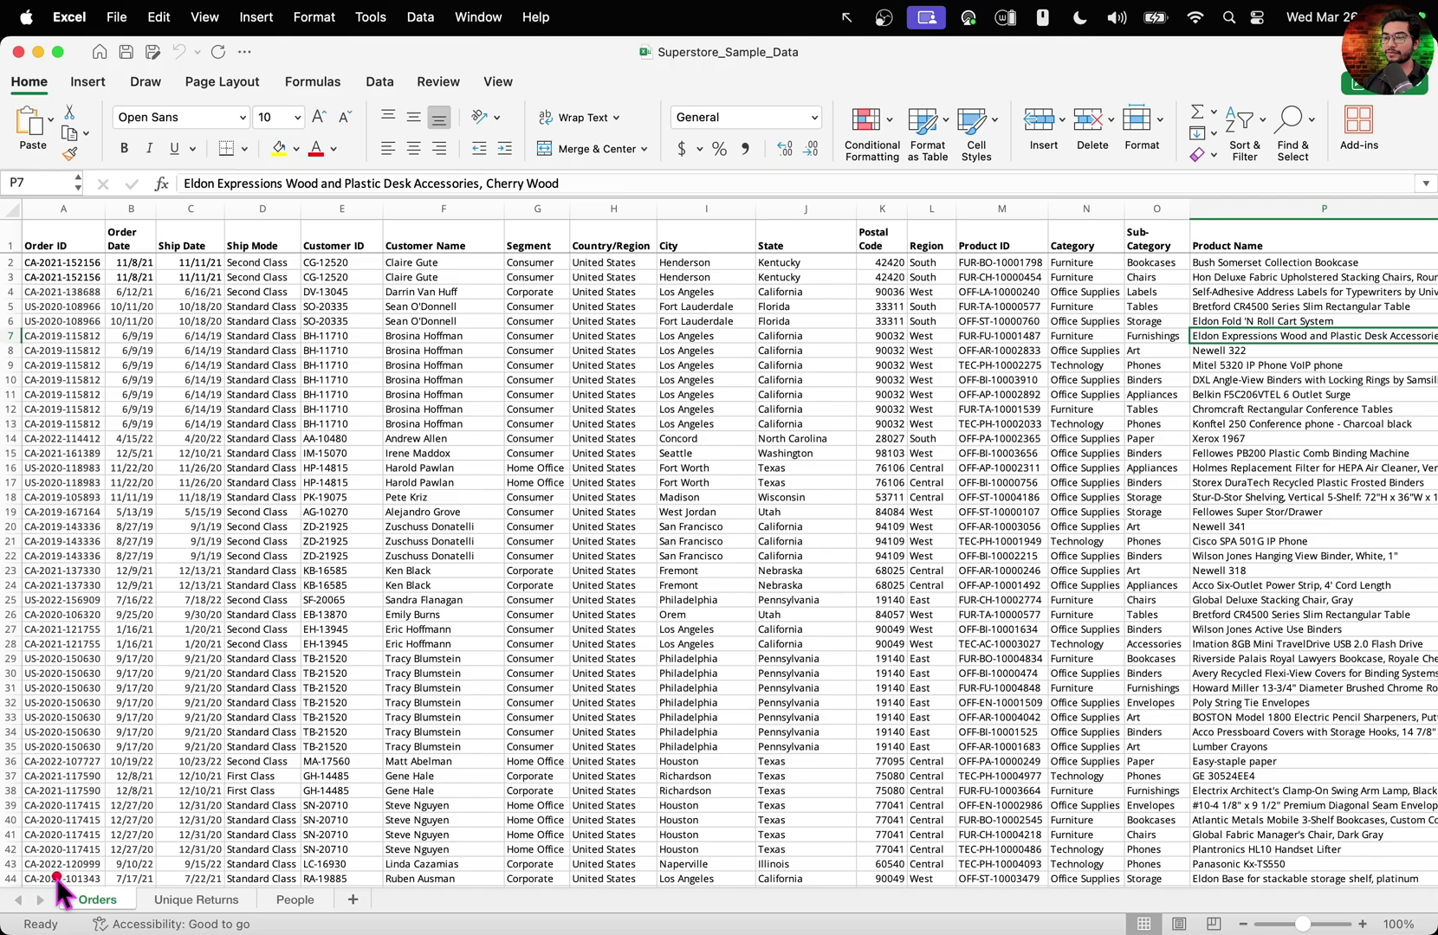
{"action": "mouse_move", "coordinate": [57, 876]}
{"action": "left_mouse_down"}
{"action": "mouse_move", "coordinate": [155, 921]}
{"action": "mouse_move", "coordinate": [335, 921]}
{"action": "left_mouse_up"}
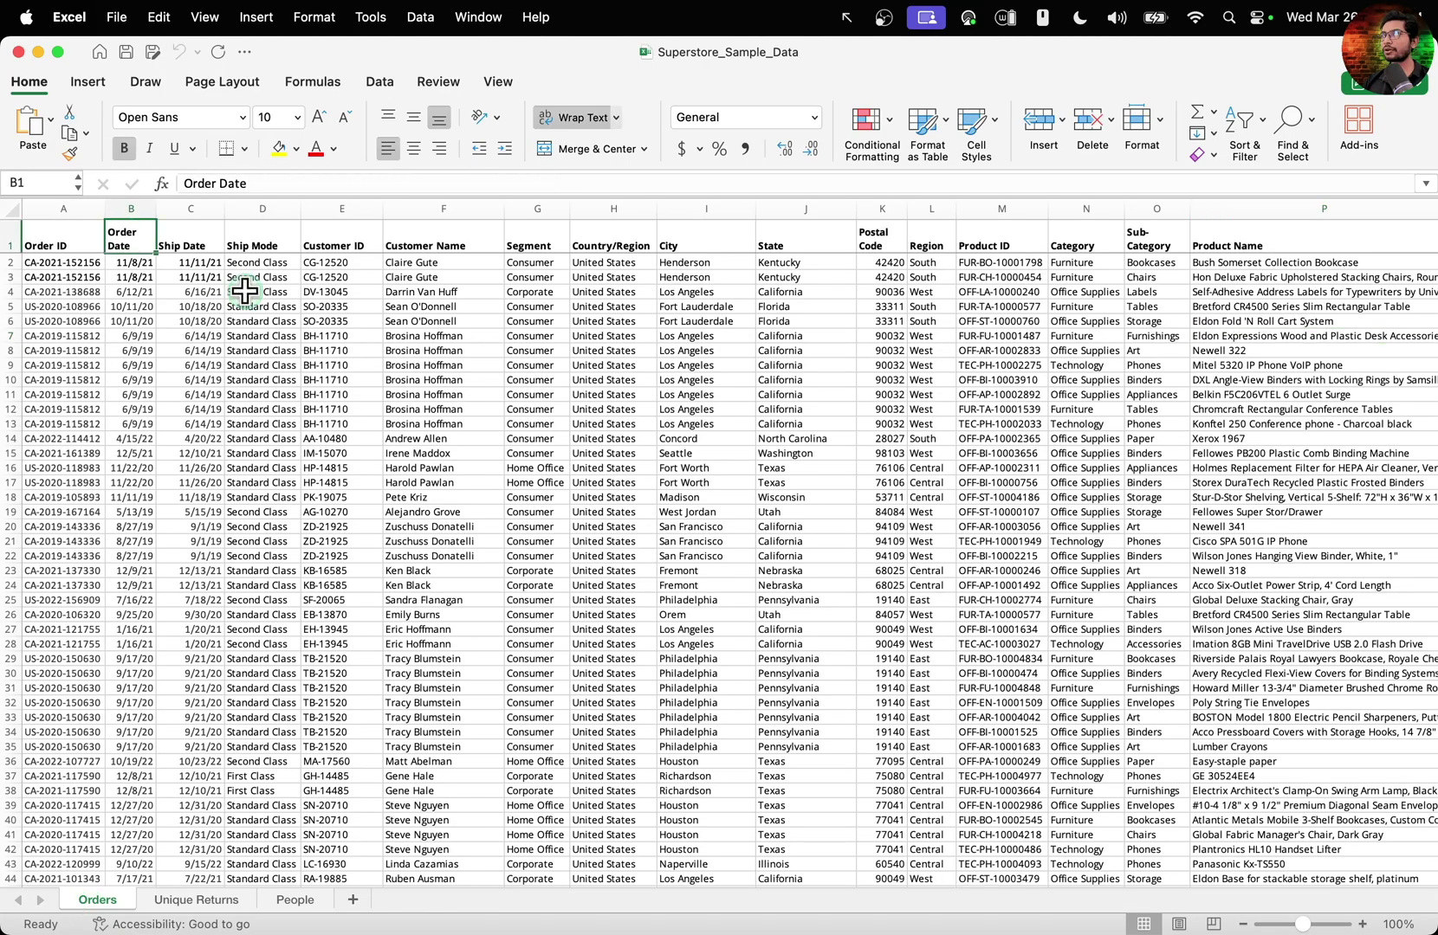
{"action": "key", "text": "Right"}
{"action": "key", "text": "Right"}
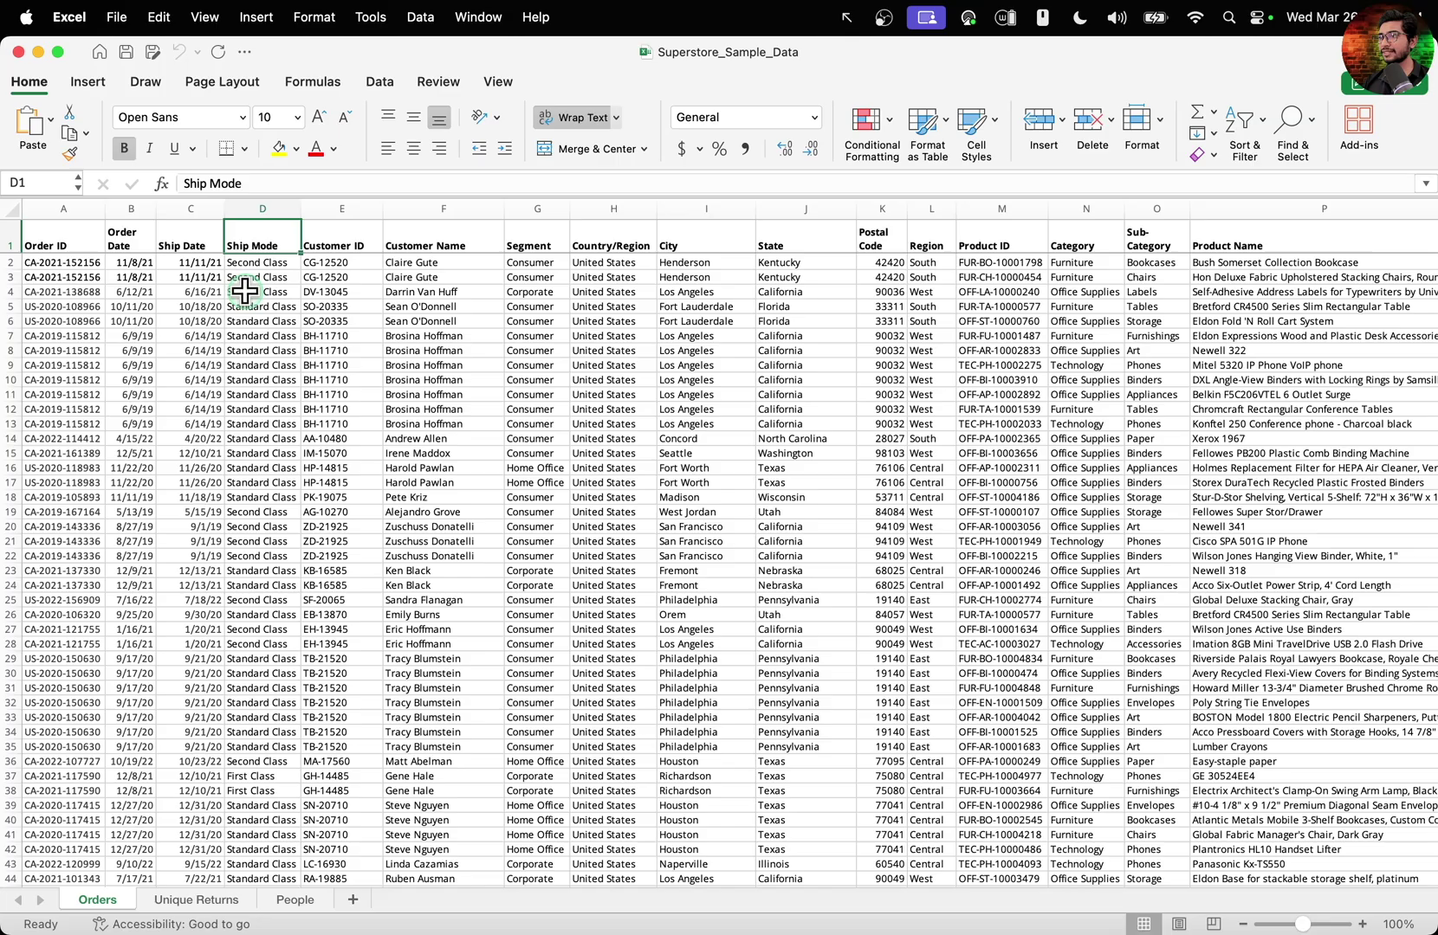
{"action": "scroll", "coordinate": [245, 292], "scroll_direction": "right", "scroll_amount": 10}
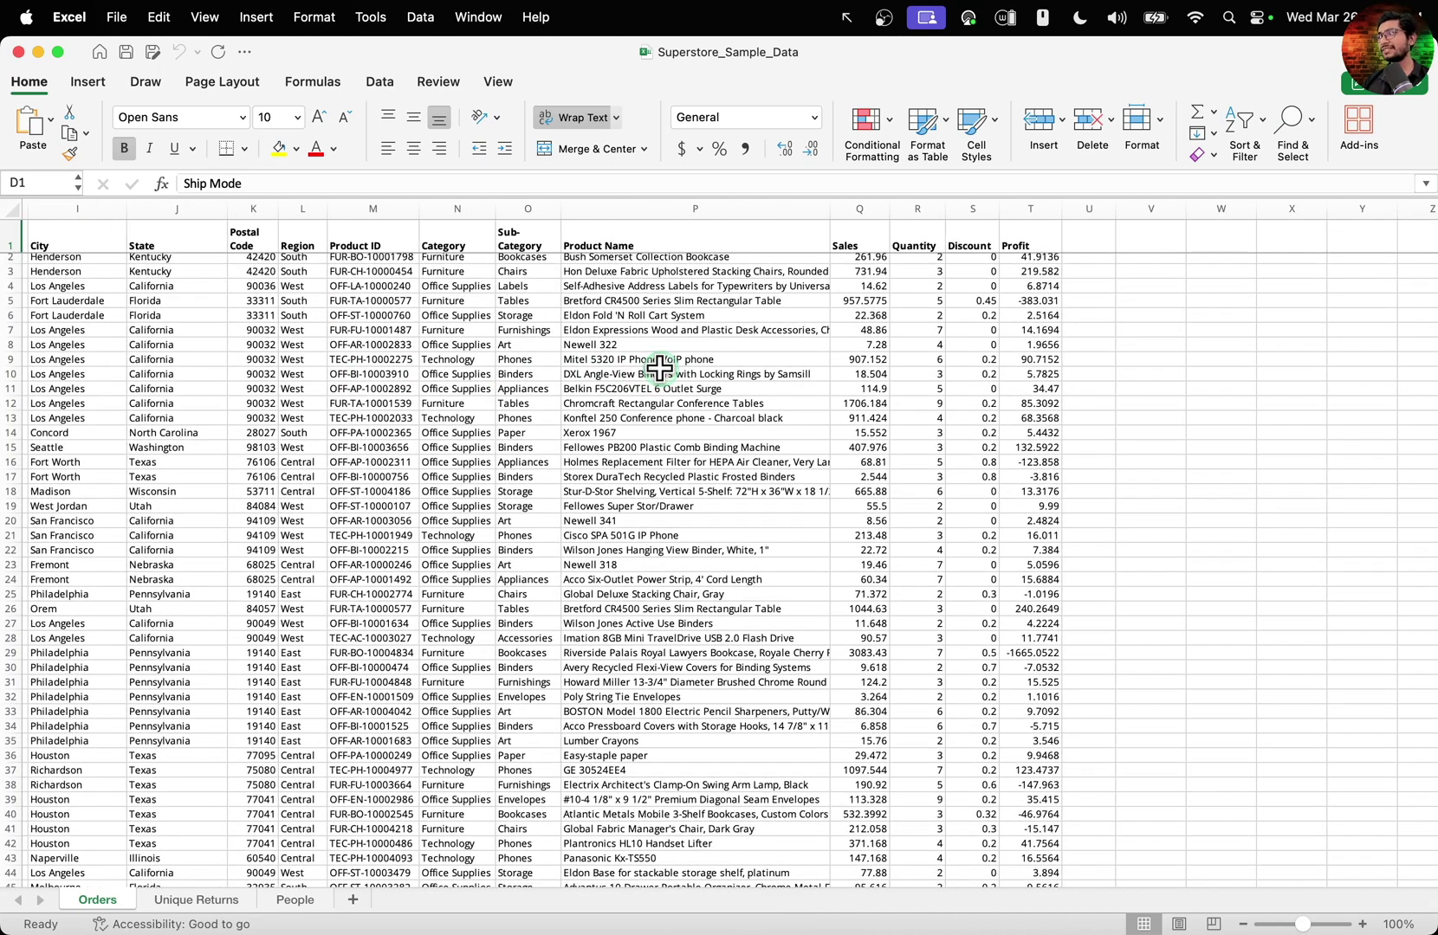
{"action": "scroll", "coordinate": [660, 368], "scroll_direction": "left", "scroll_amount": 5}
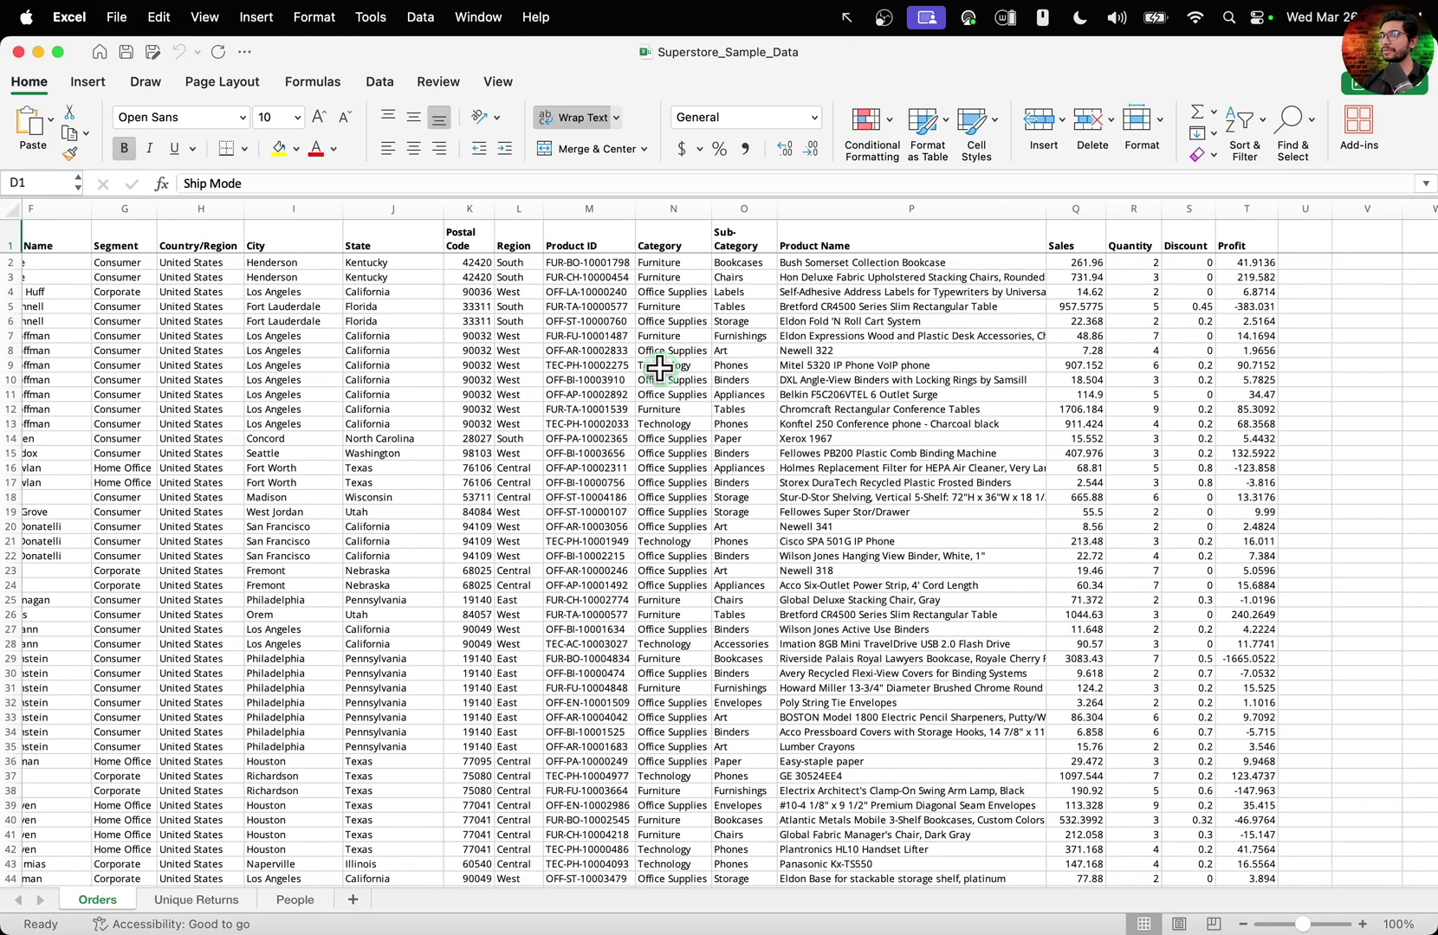
{"action": "scroll", "coordinate": [659, 368], "scroll_direction": "left", "scroll_amount": 5}
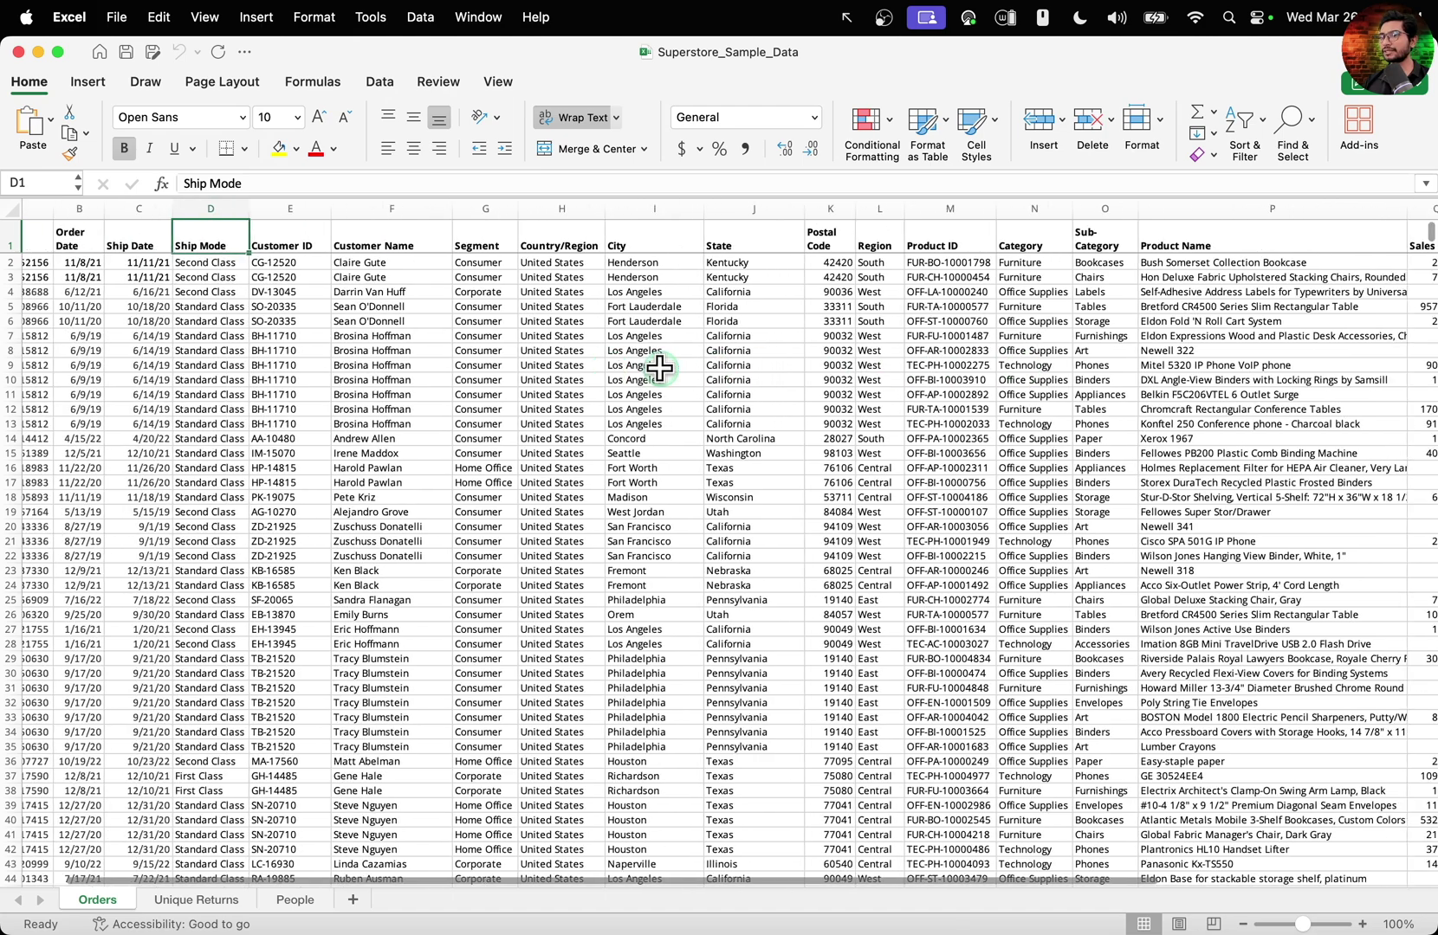
- Examine the Returned and Order ID columns of the Unique Returns sheet, then view the People sheet
{"action": "left_click", "coordinate": [197, 902]}
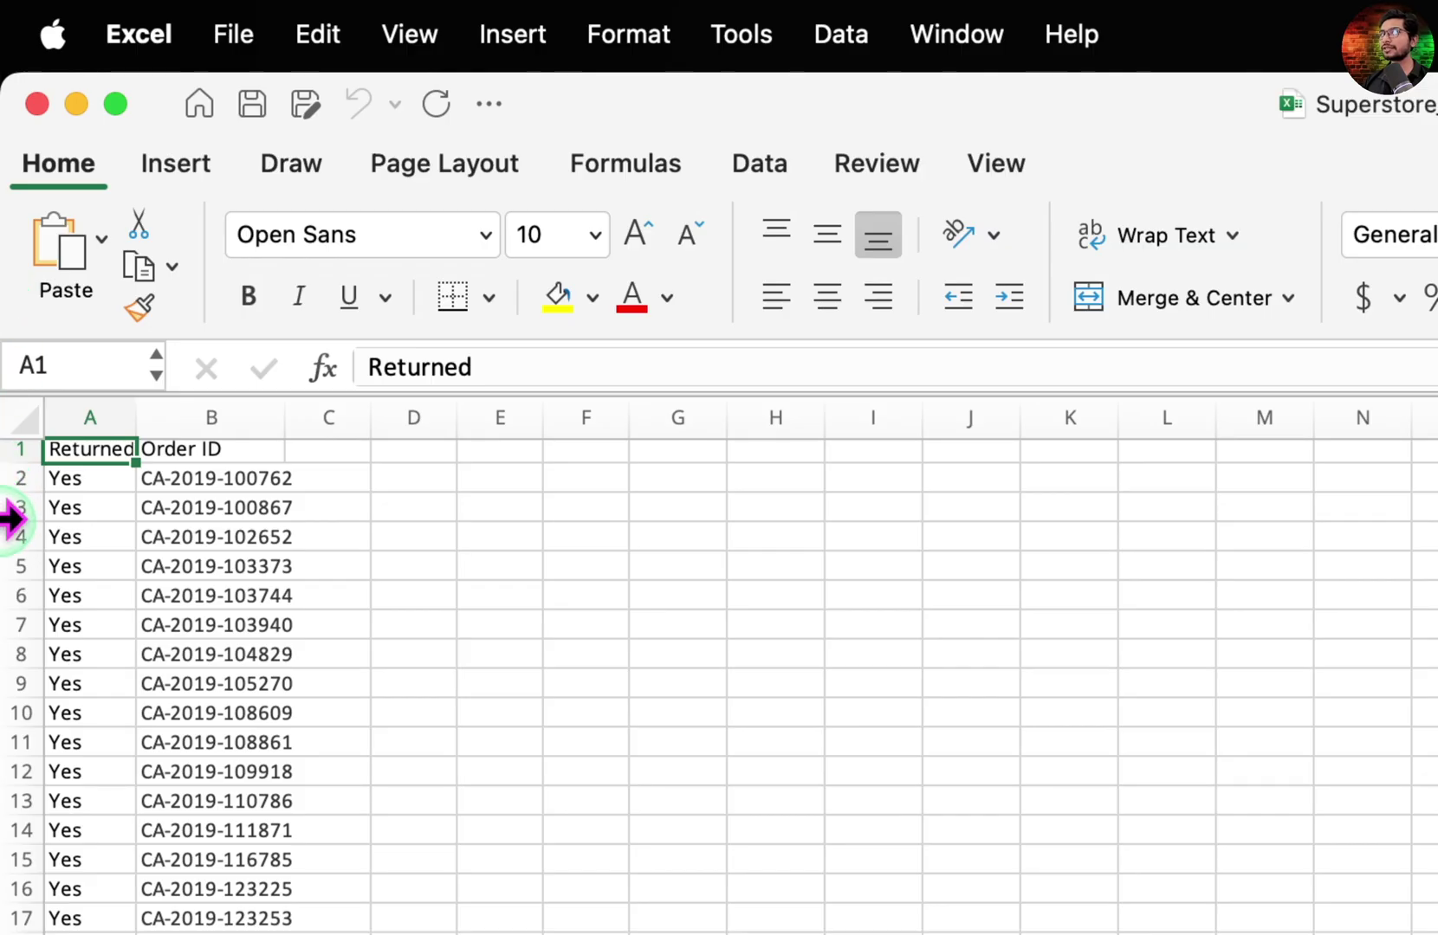
{"action": "key", "text": "Down"}
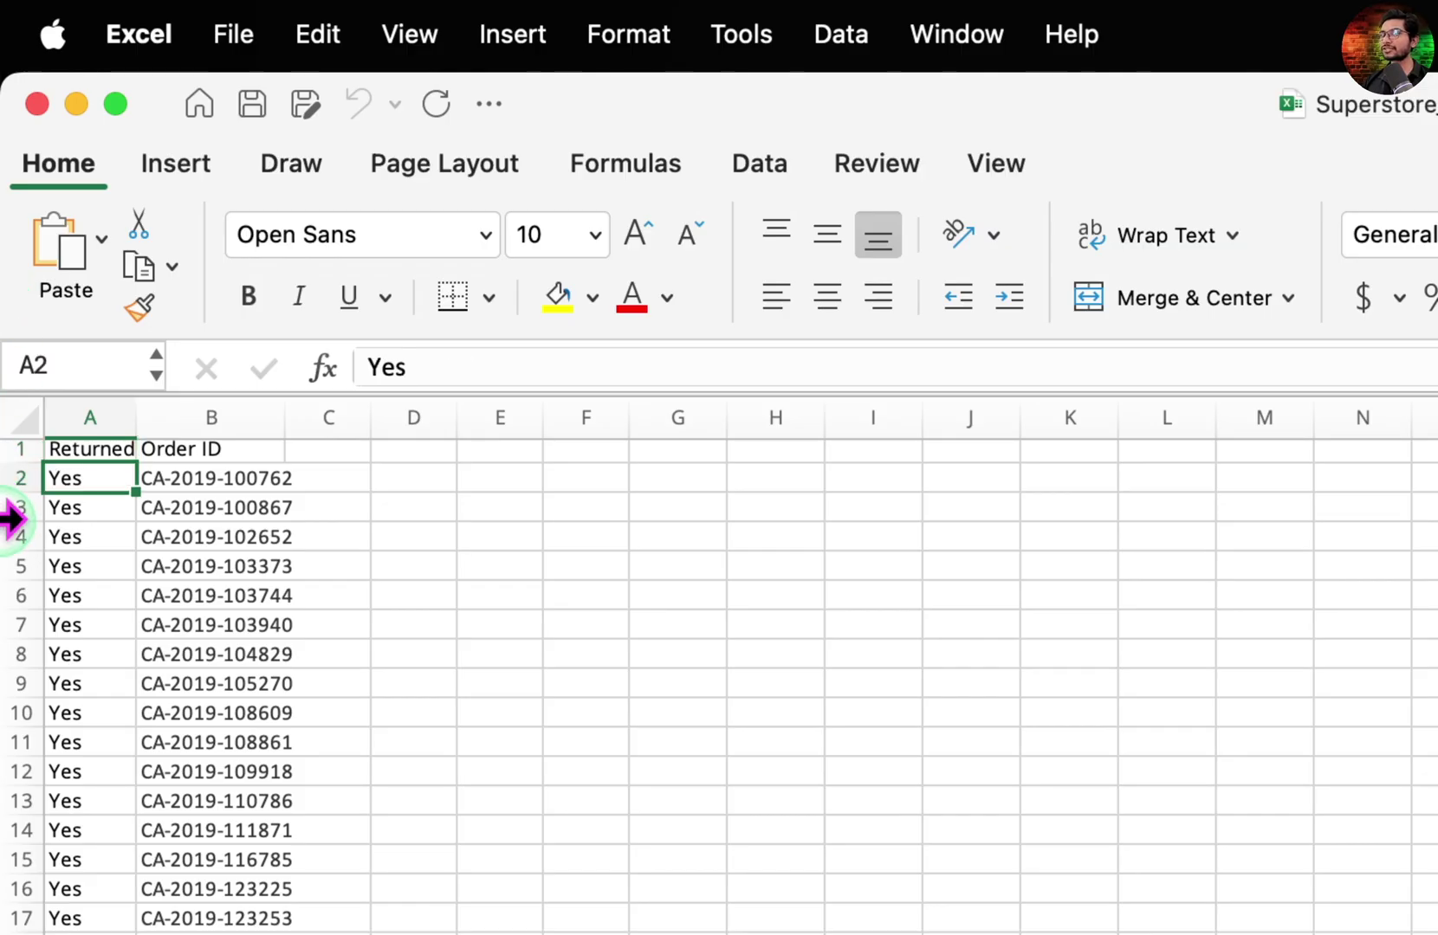
{"action": "key", "text": "Right"}
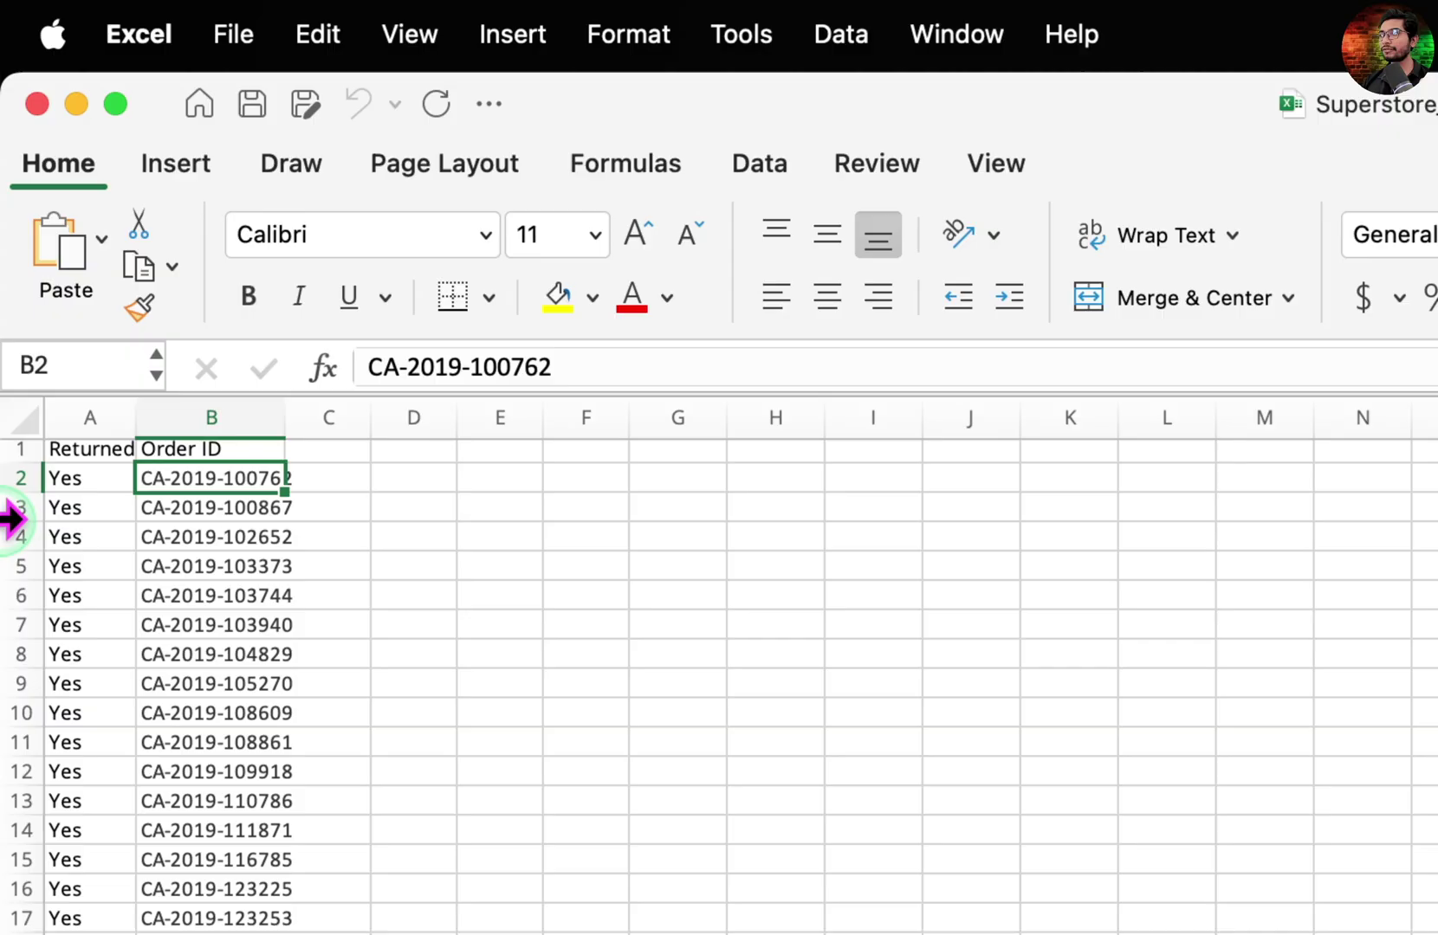
{"action": "key", "text": "Left"}
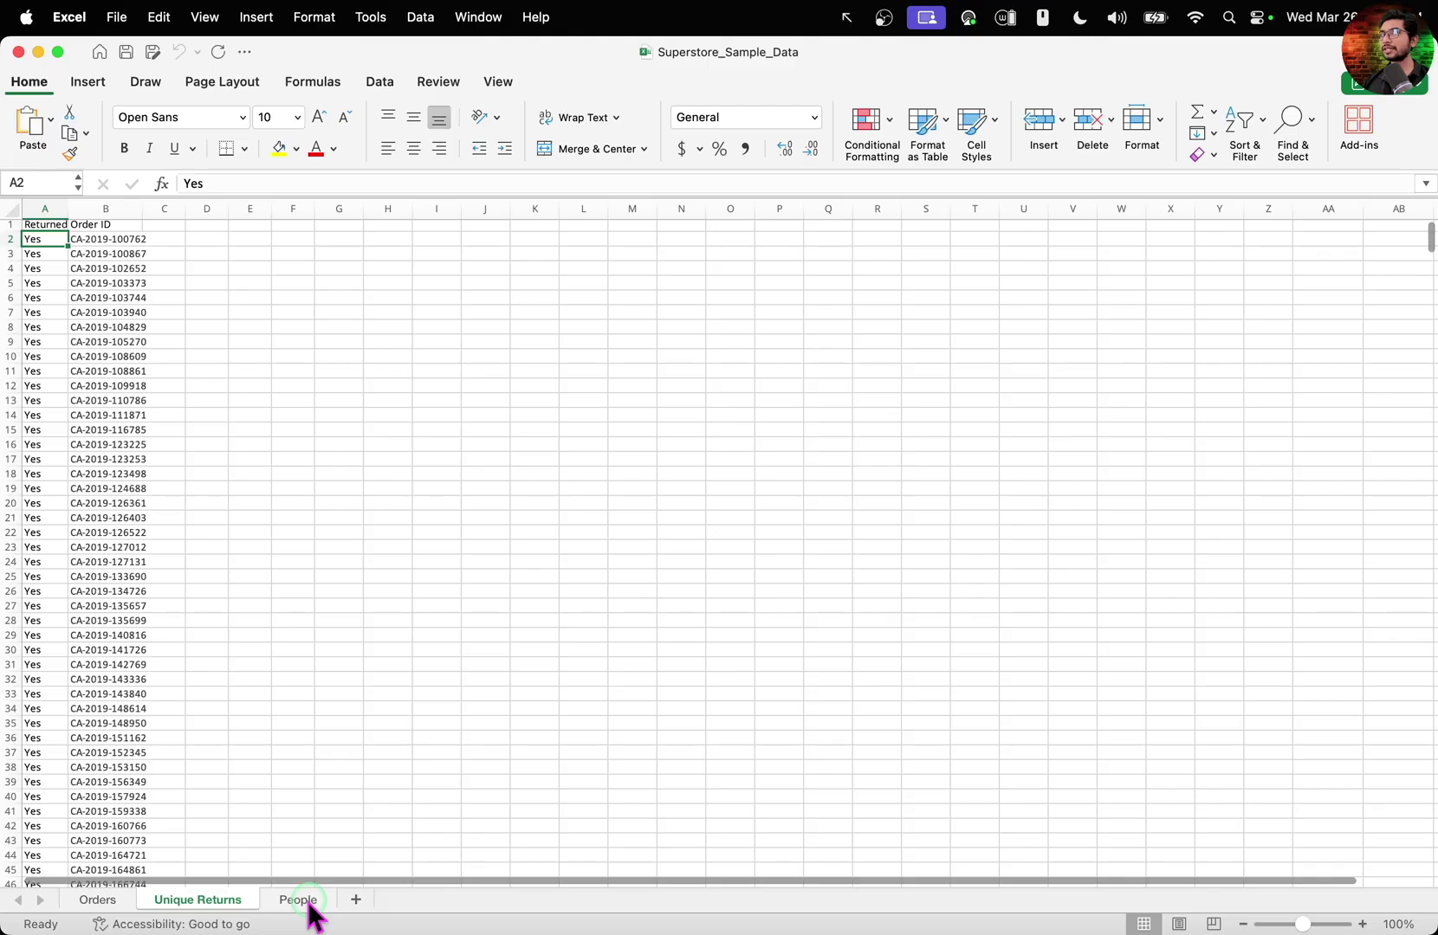
{"action": "left_click", "coordinate": [295, 900]}
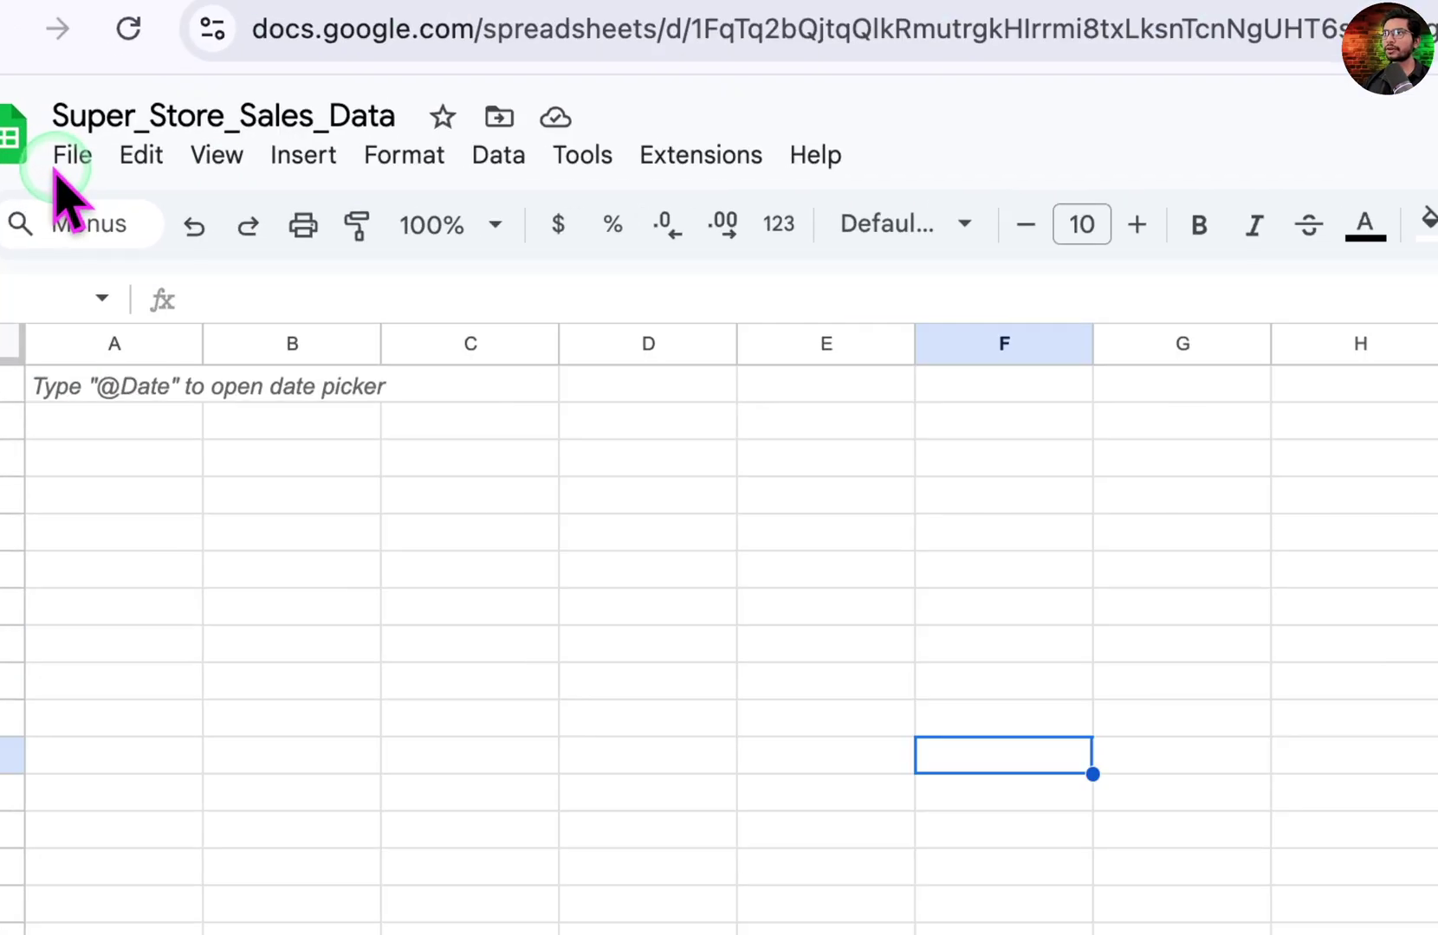
- Import Superstore_Sample_Data.xlsx from the computer's Desktop into Super_Store_Sales_Data, using Insert new sheet(s) as the import location
{"action": "left_click", "coordinate": [64, 161]}
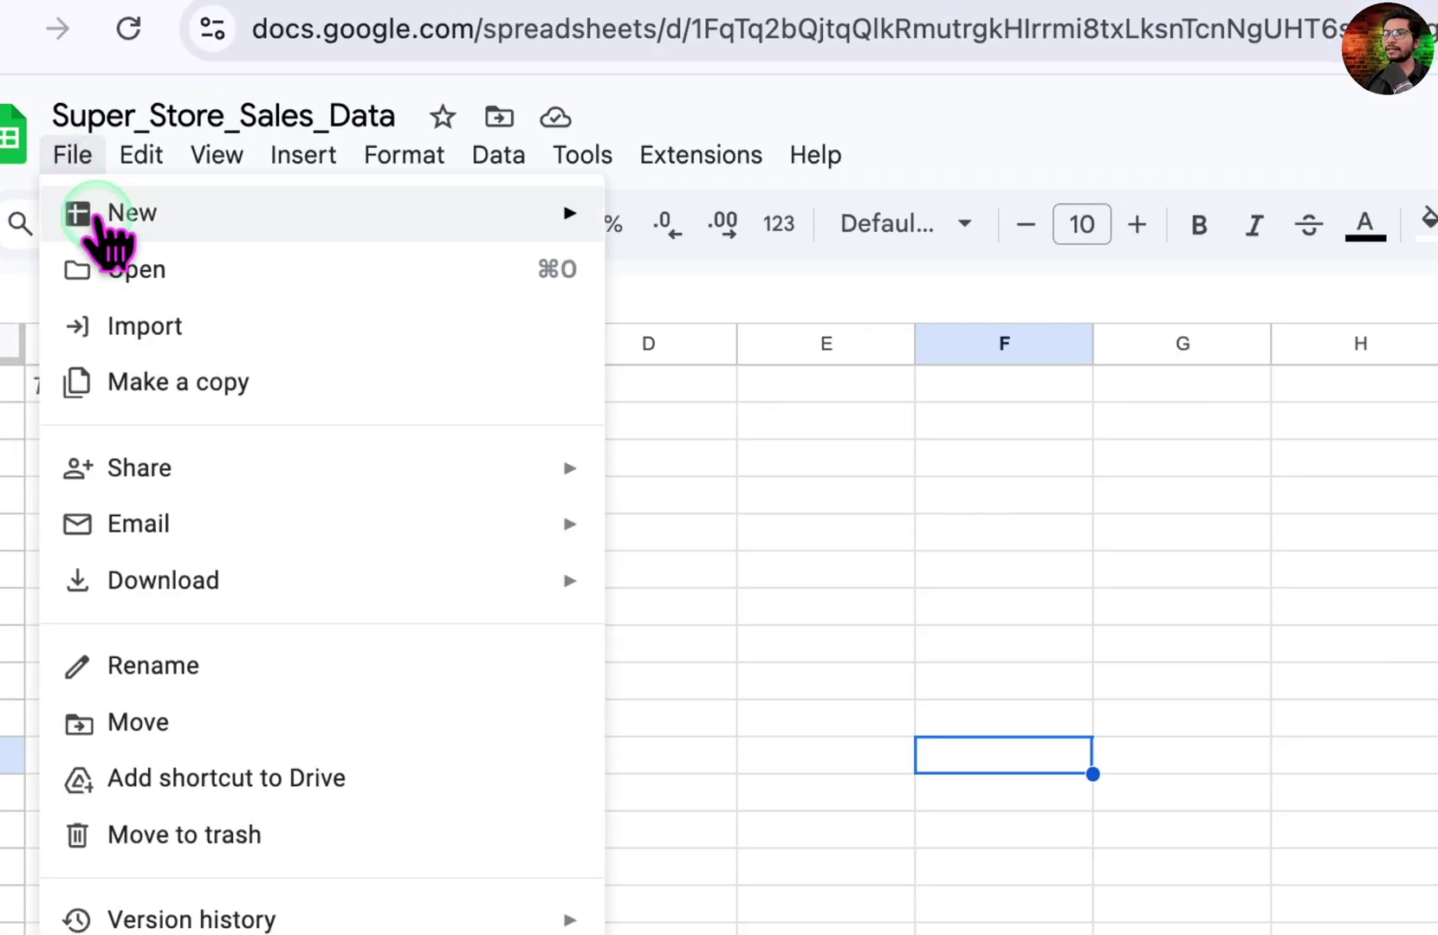
{"action": "left_click", "coordinate": [135, 329]}
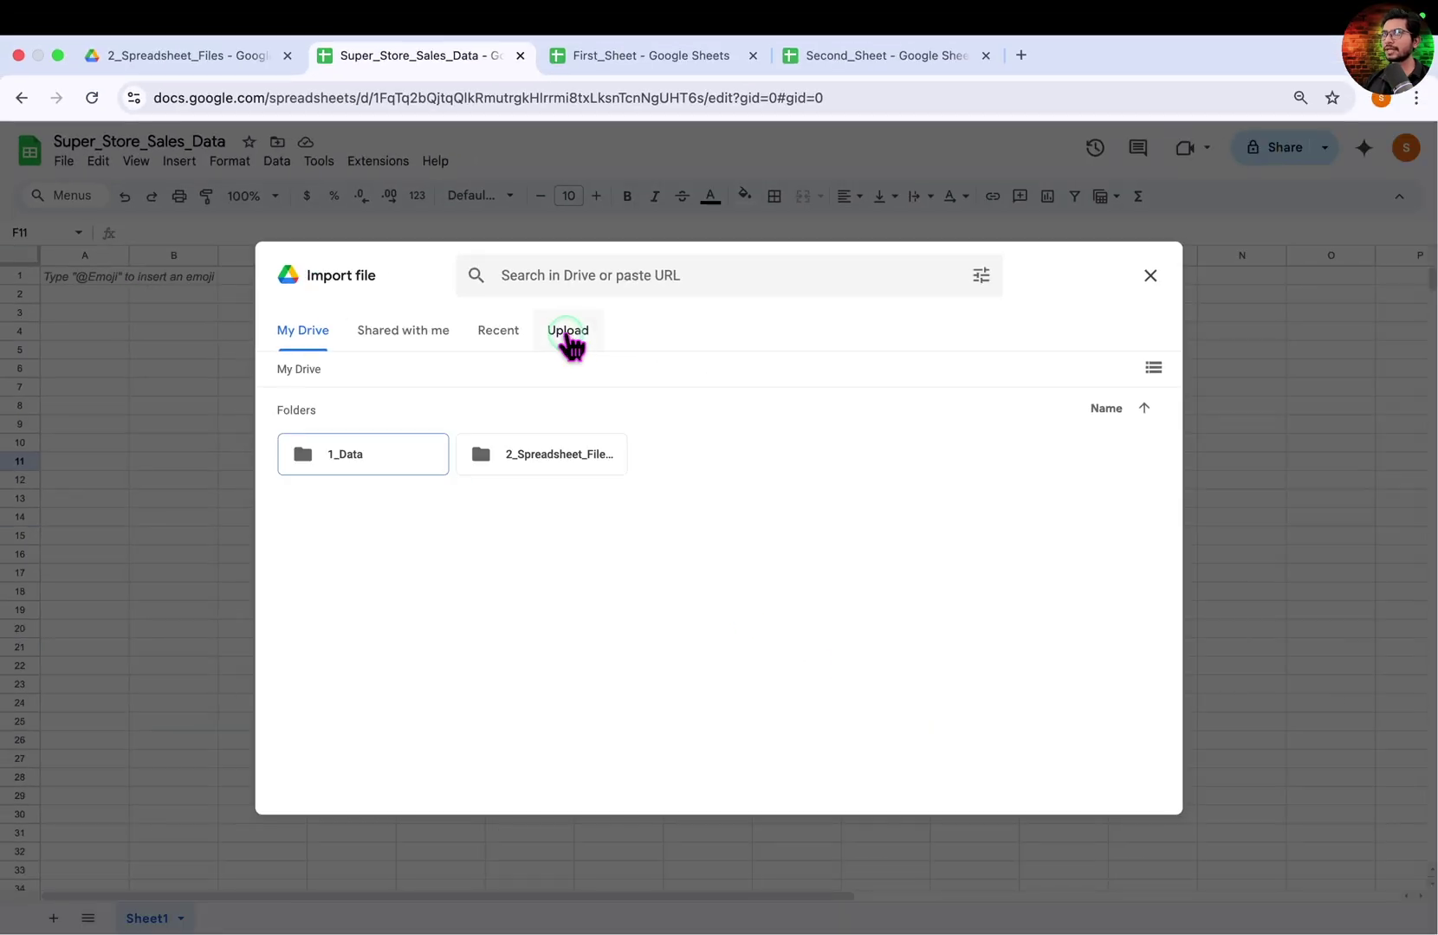
{"action": "left_click", "coordinate": [569, 338]}
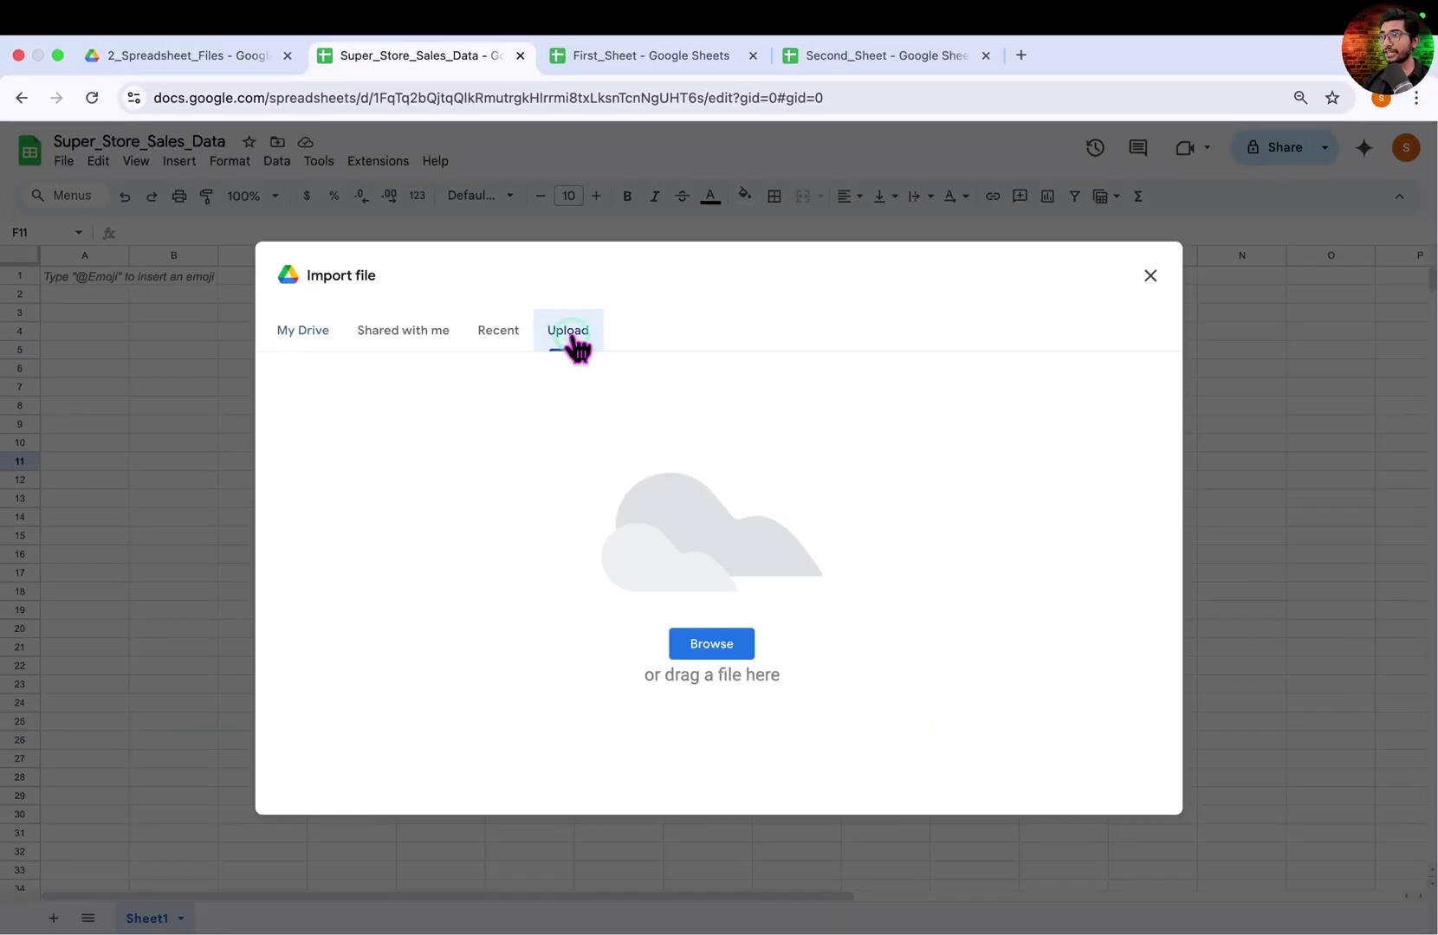
{"action": "left_click", "coordinate": [708, 646]}
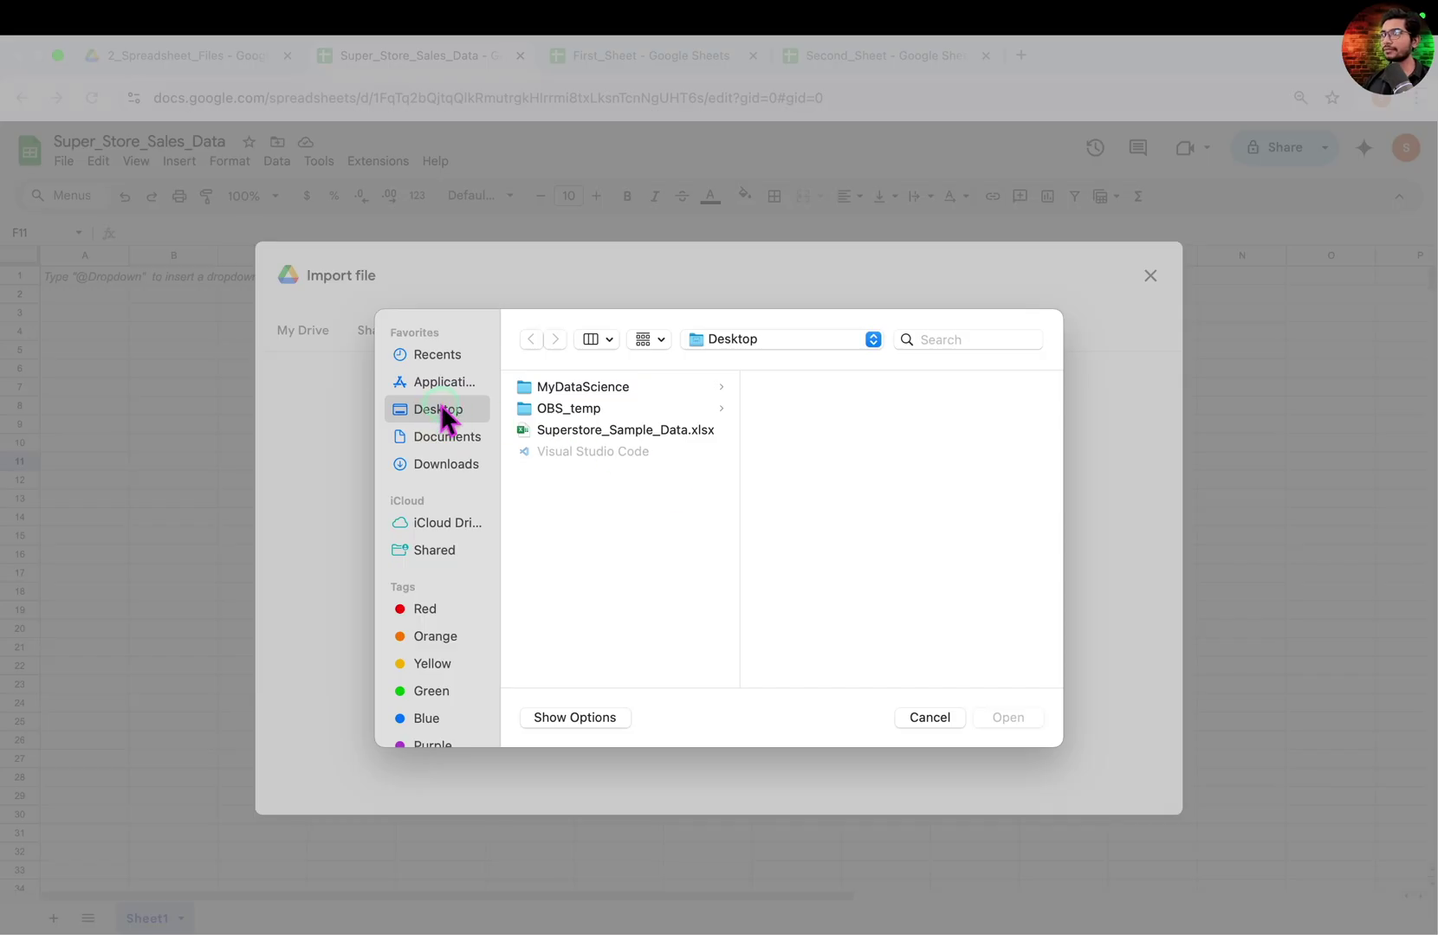
{"action": "left_click", "coordinate": [650, 430]}
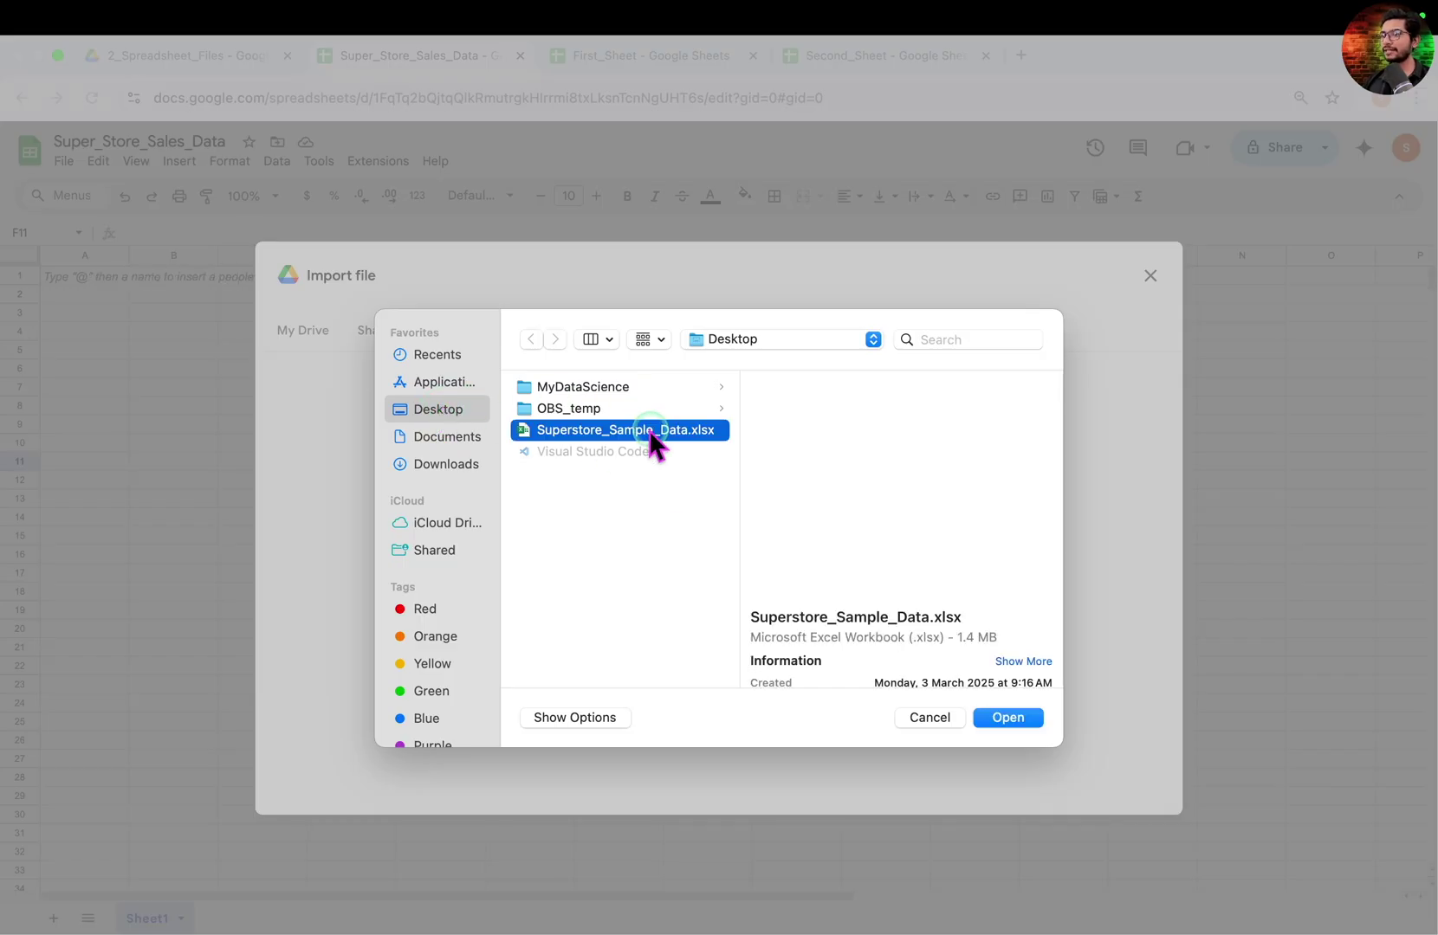
{"action": "left_click", "coordinate": [1008, 718]}
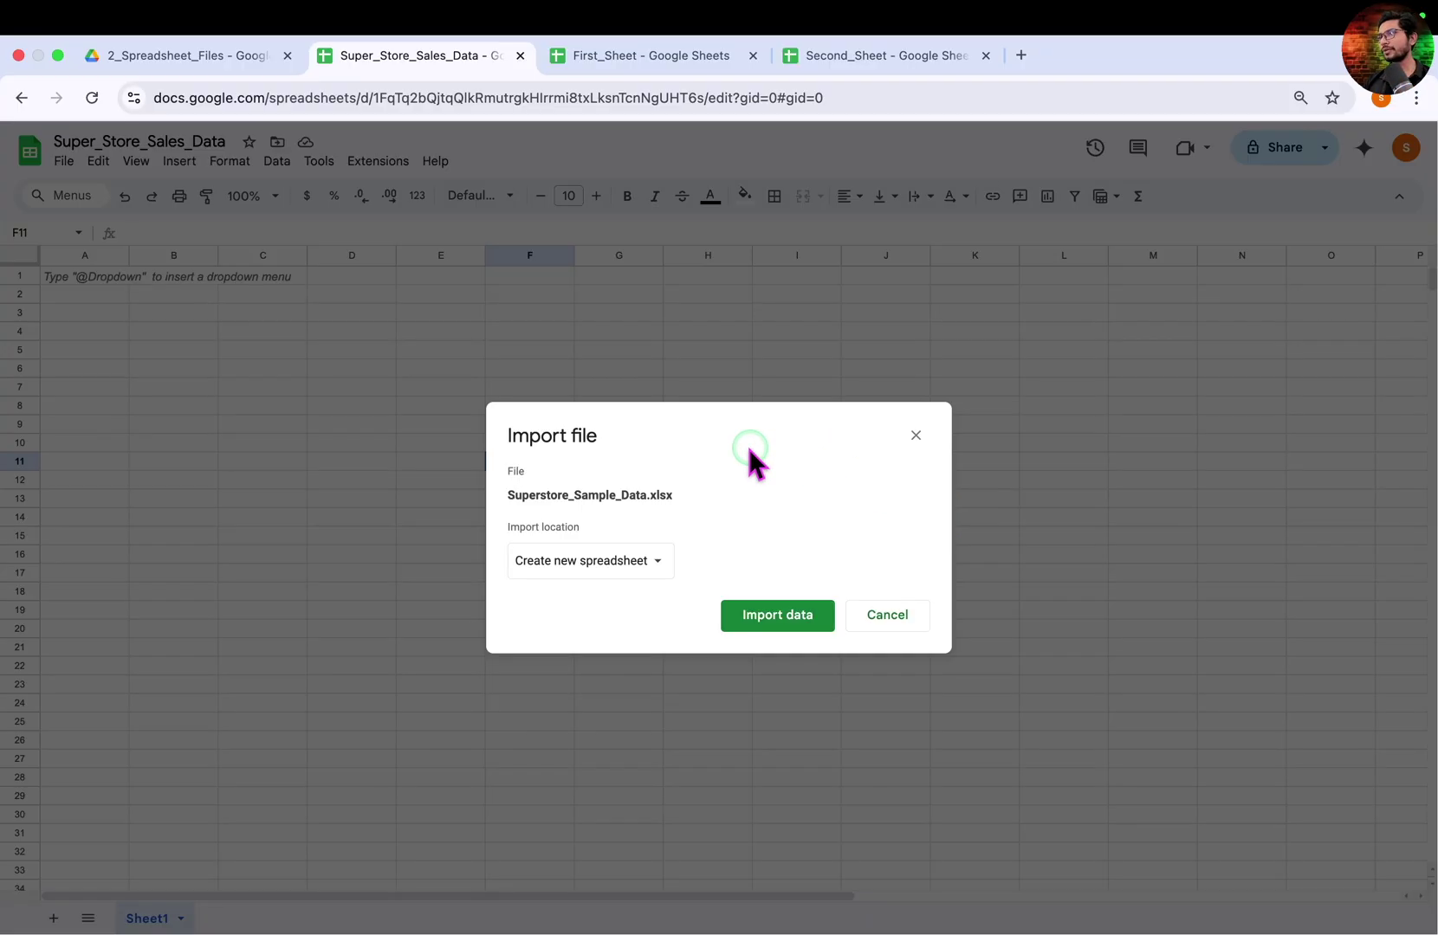
{"action": "left_click", "coordinate": [642, 563]}
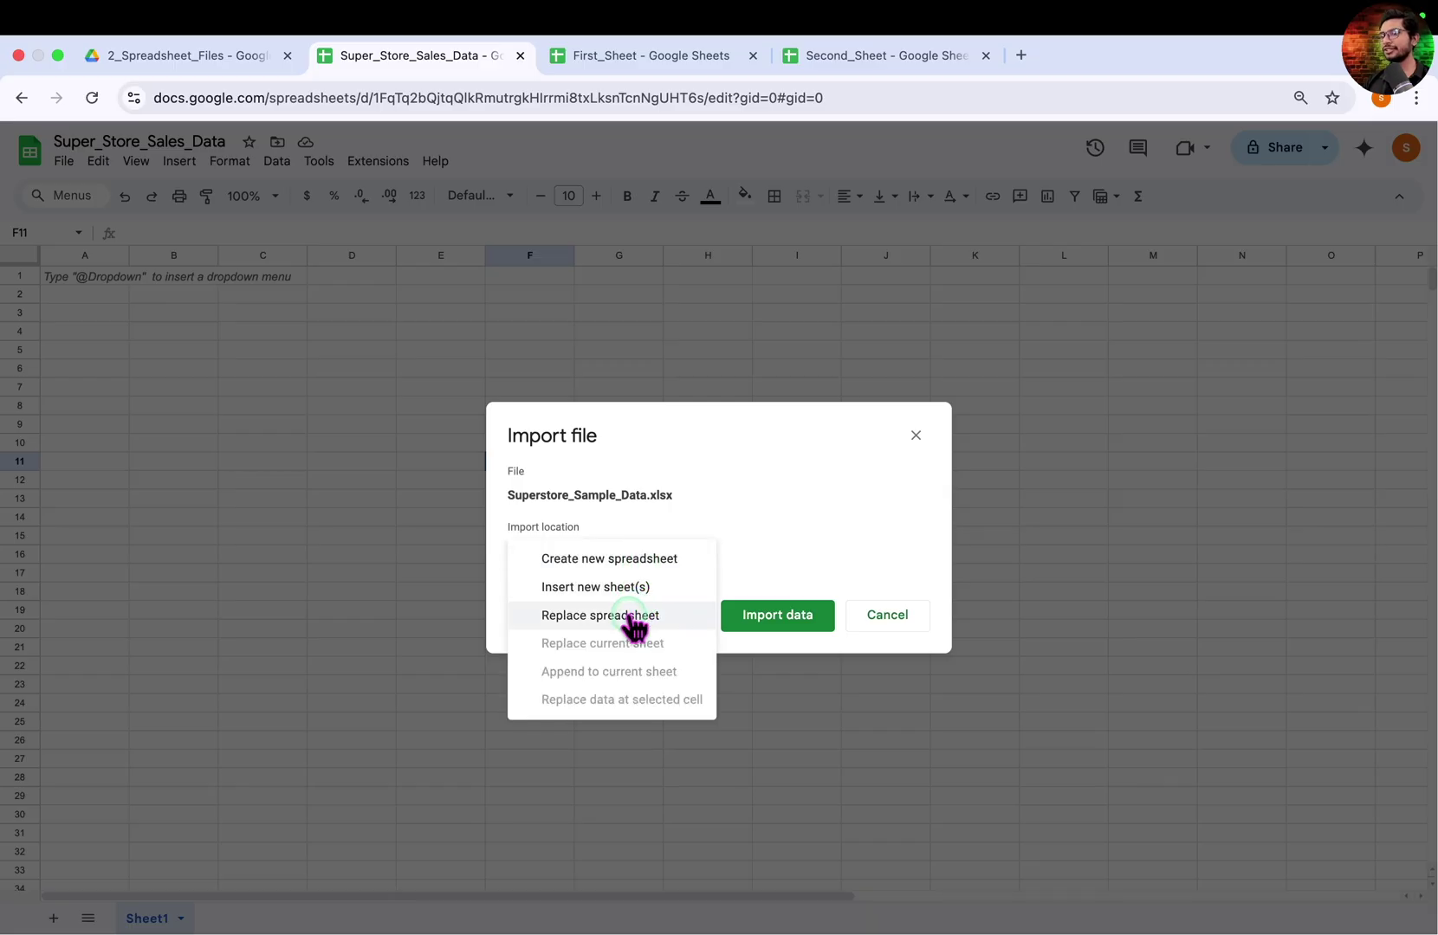
{"action": "left_click", "coordinate": [641, 592]}
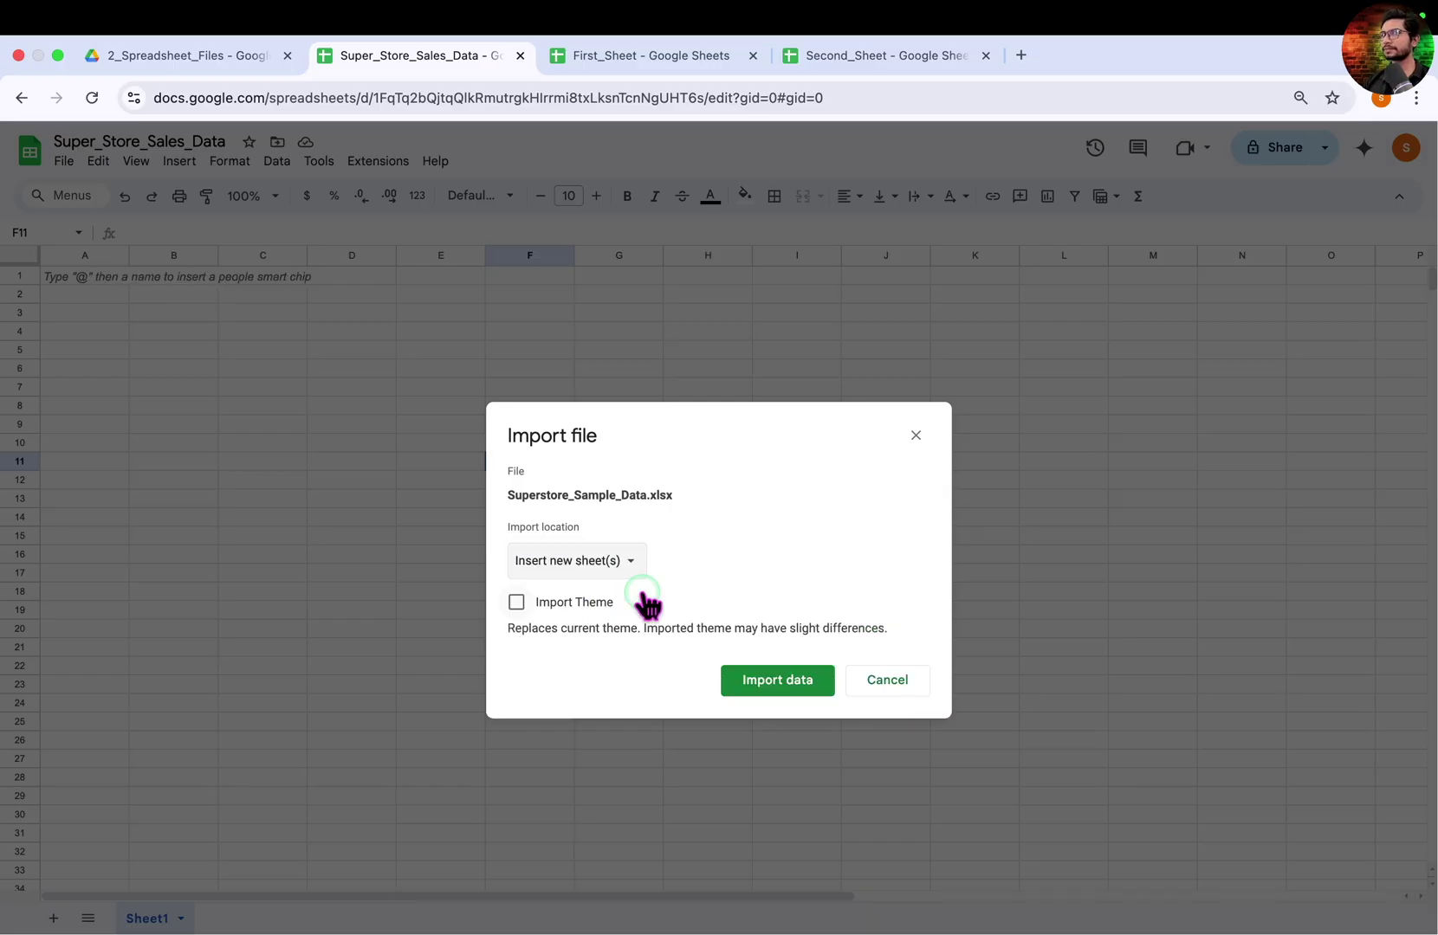
{"action": "left_click", "coordinate": [755, 675]}
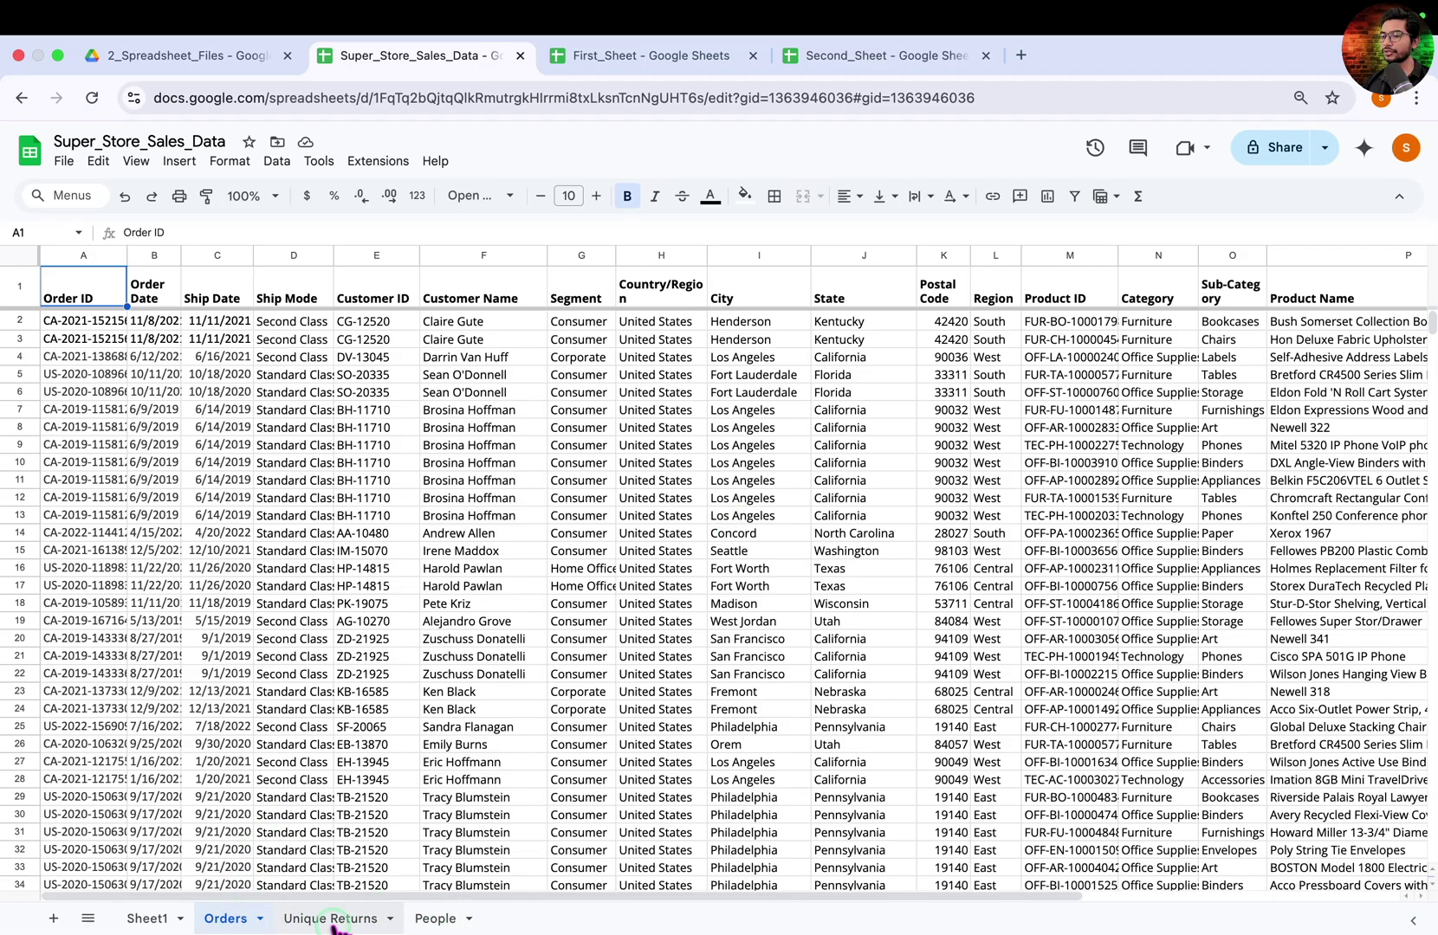
- Delete the imported Orders, Unique Returns and People sheets together from Super_Store_Sales_Data
{"action": "left_click", "coordinate": [430, 922], "text": "shift"}
{"action": "right_click", "coordinate": [430, 922]}
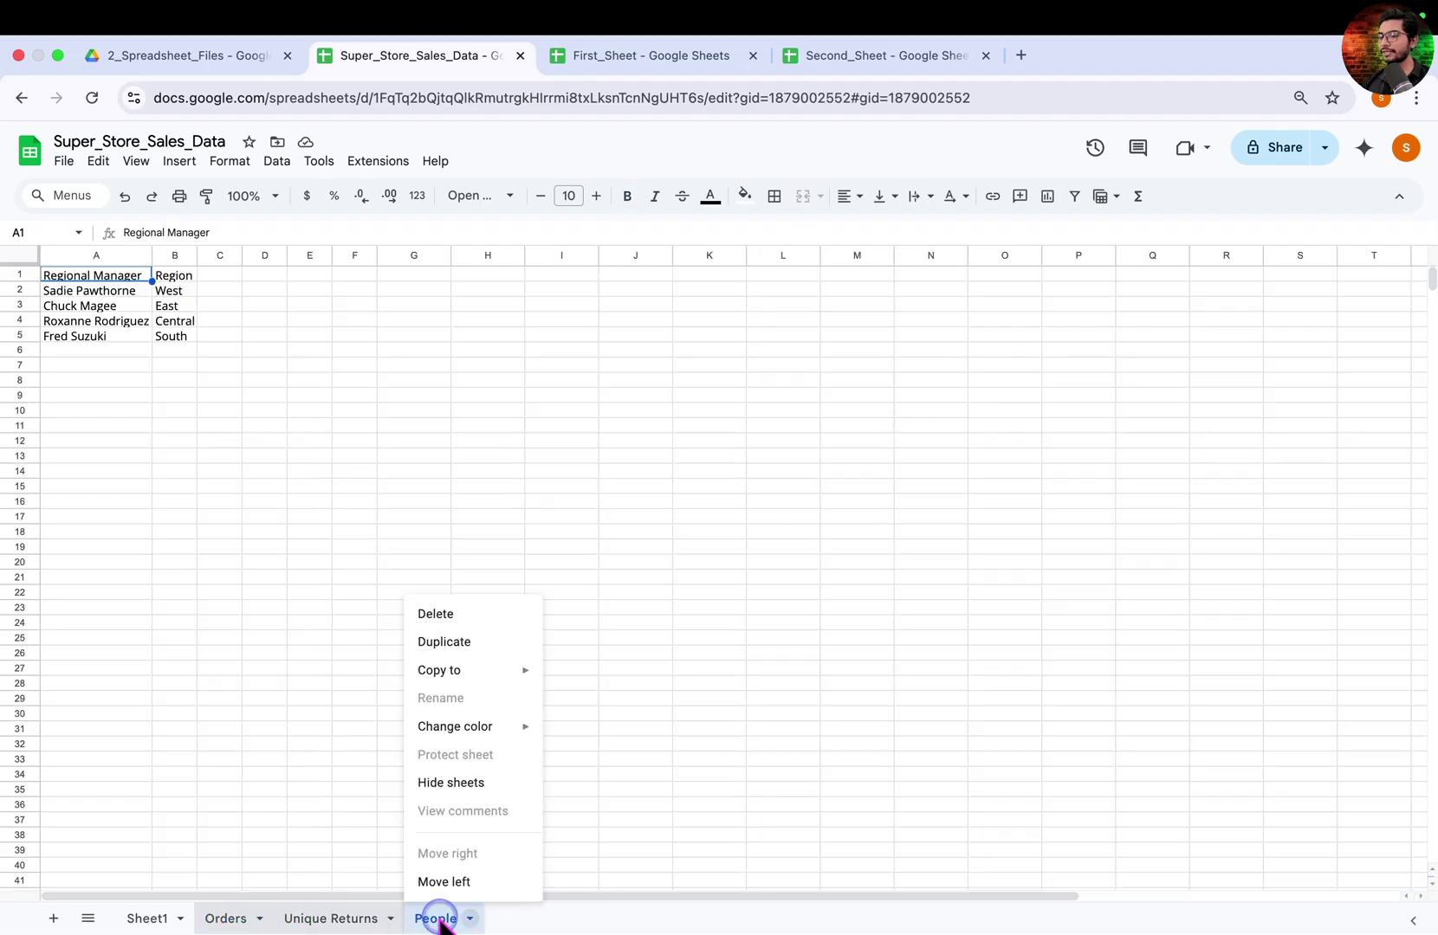
{"action": "left_click", "coordinate": [468, 615]}
{"action": "left_click", "coordinate": [940, 569]}
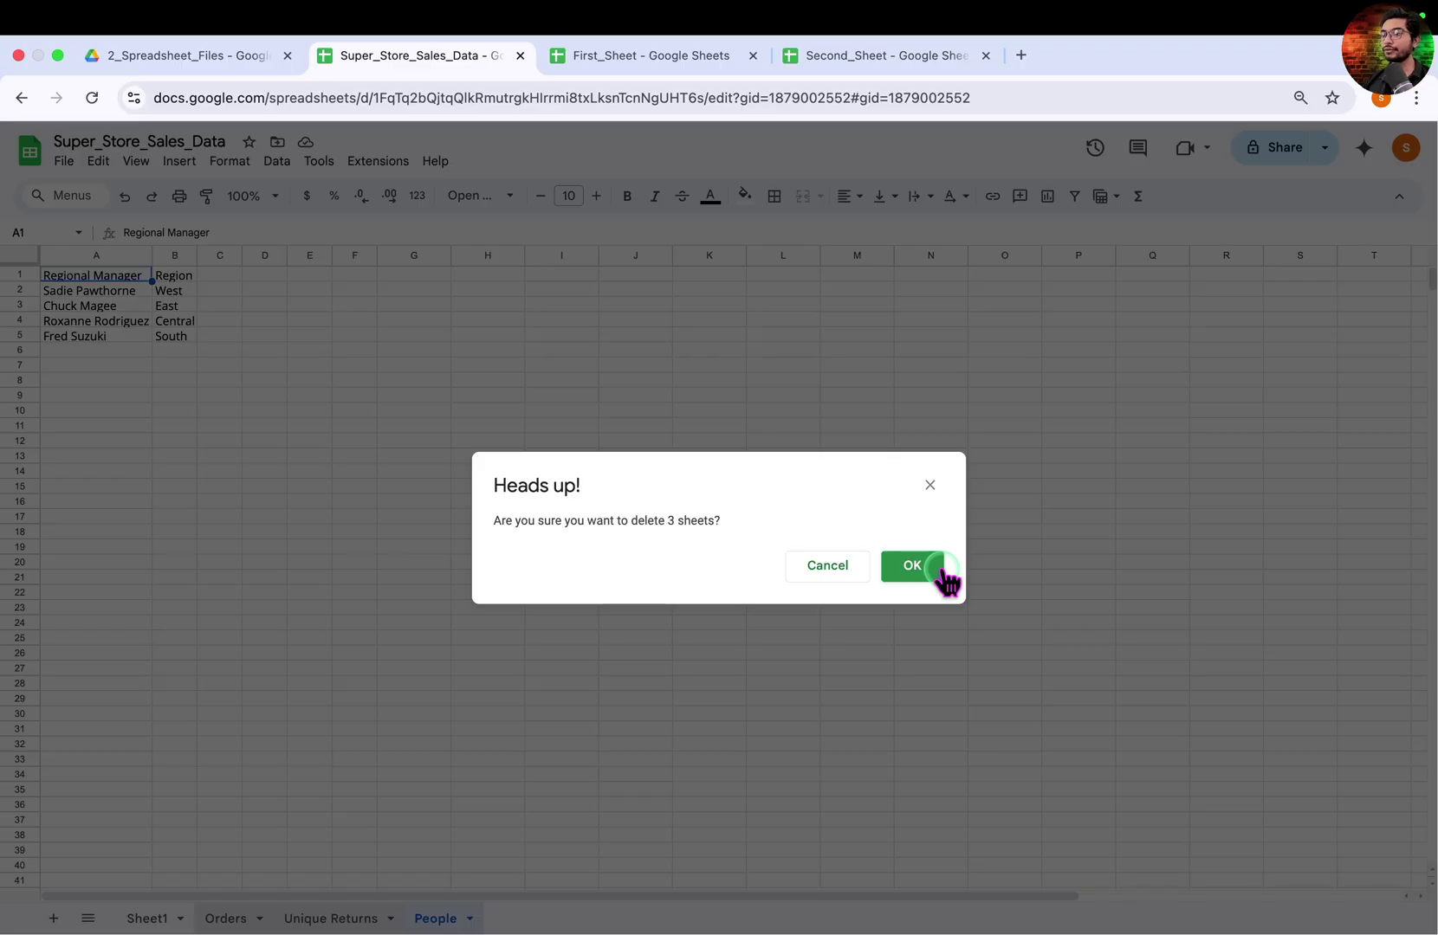
{"action": "left_click", "coordinate": [924, 572]}
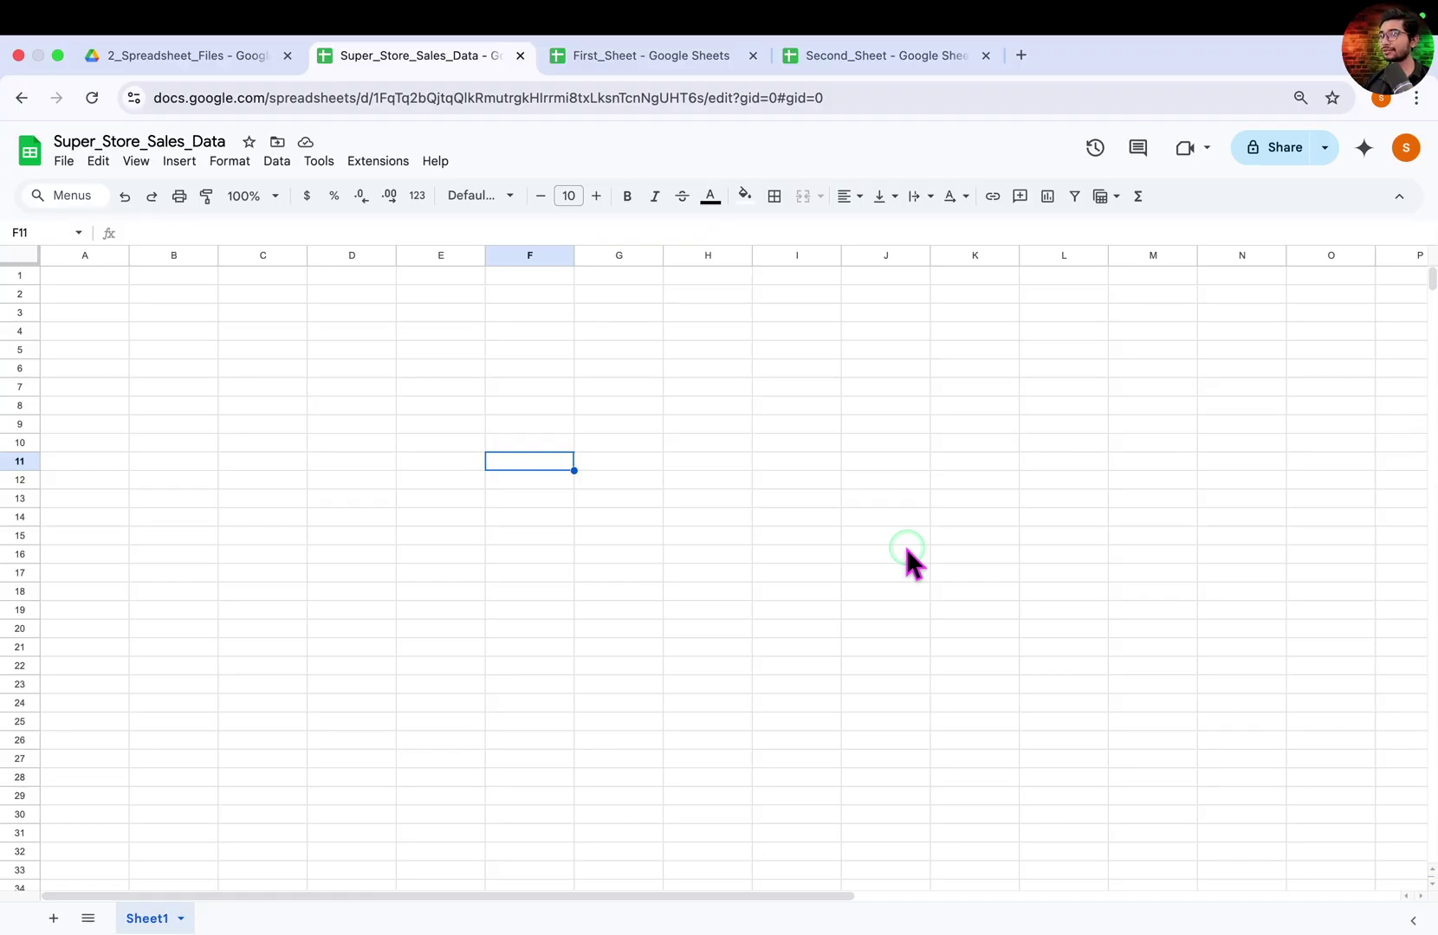
- Switch to Google Drive, return to My Drive and open the 1_Data folder
{"action": "left_click", "coordinate": [173, 56]}
{"action": "left_click", "coordinate": [338, 222]}
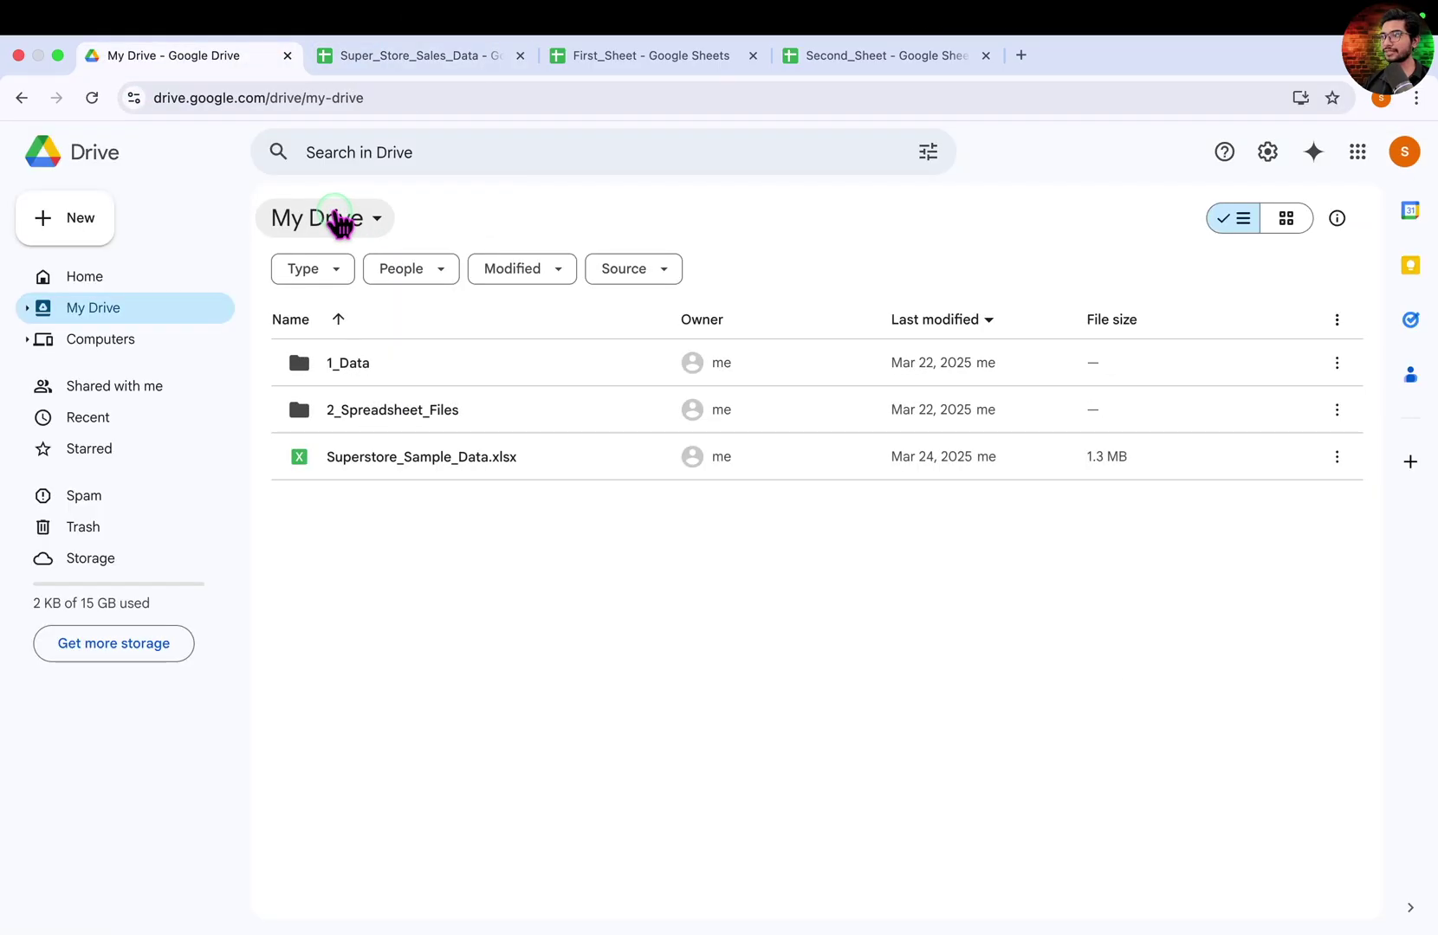
{"action": "left_click", "coordinate": [339, 510]}
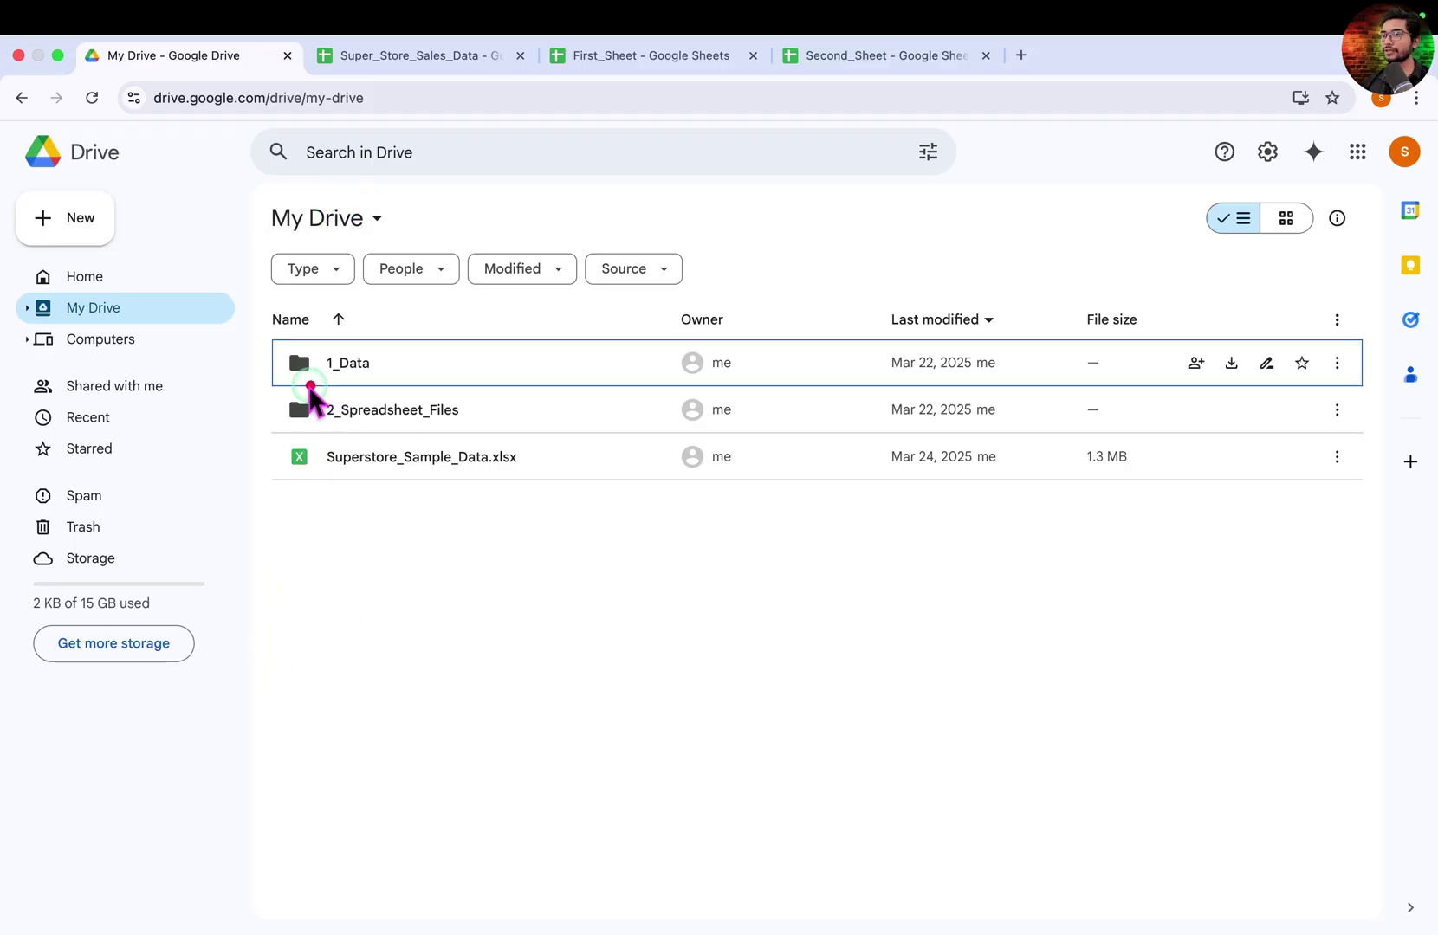
{"action": "left_click_drag", "start_coordinate": [272, 326], "coordinate": [483, 390]}
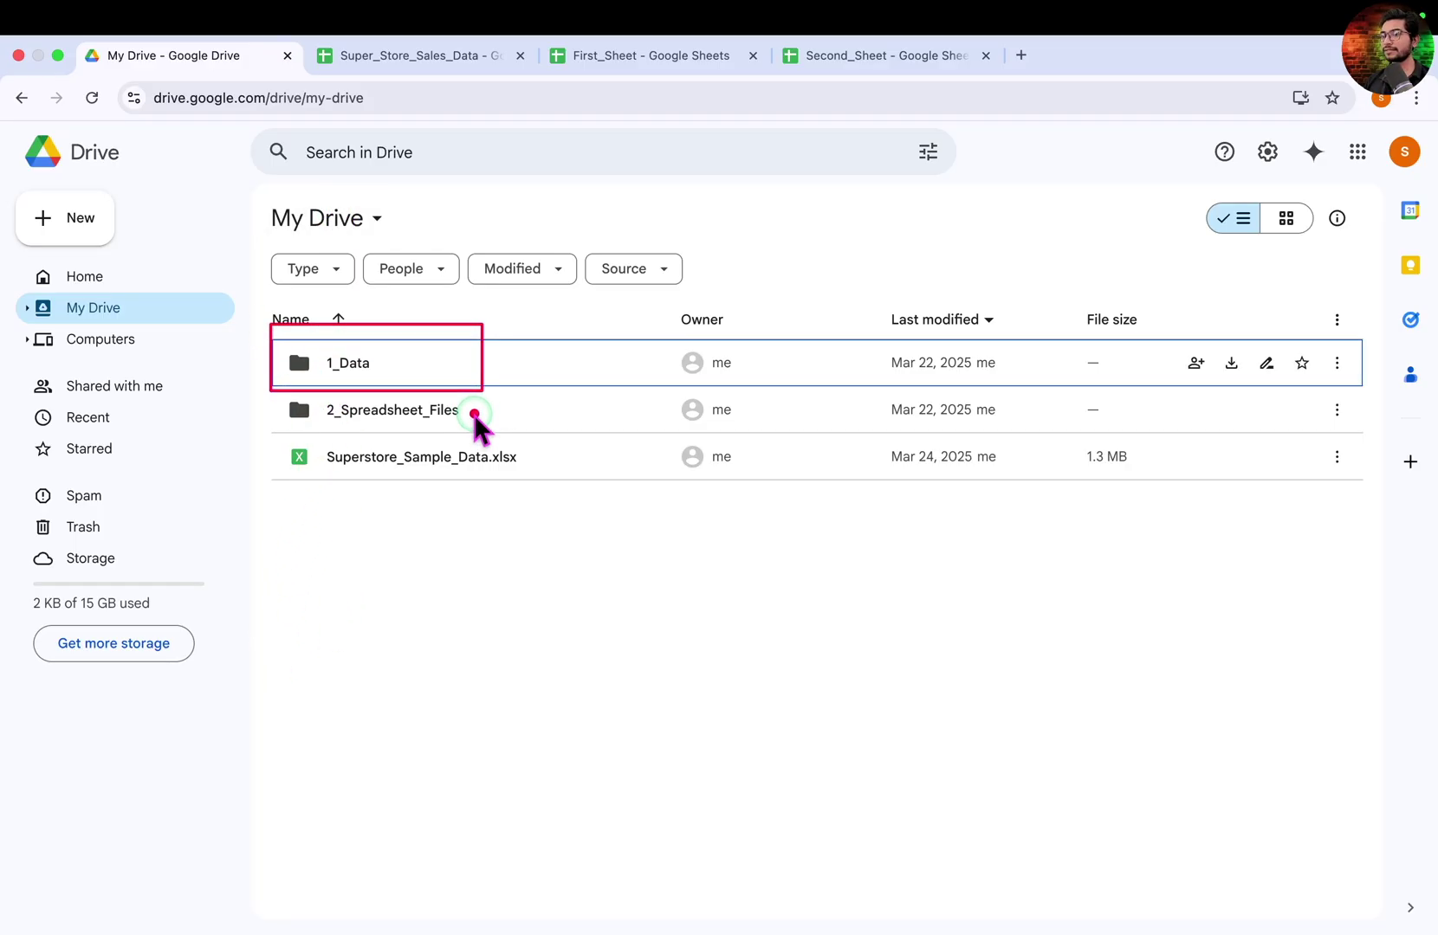
{"action": "key", "text": "Escape"}
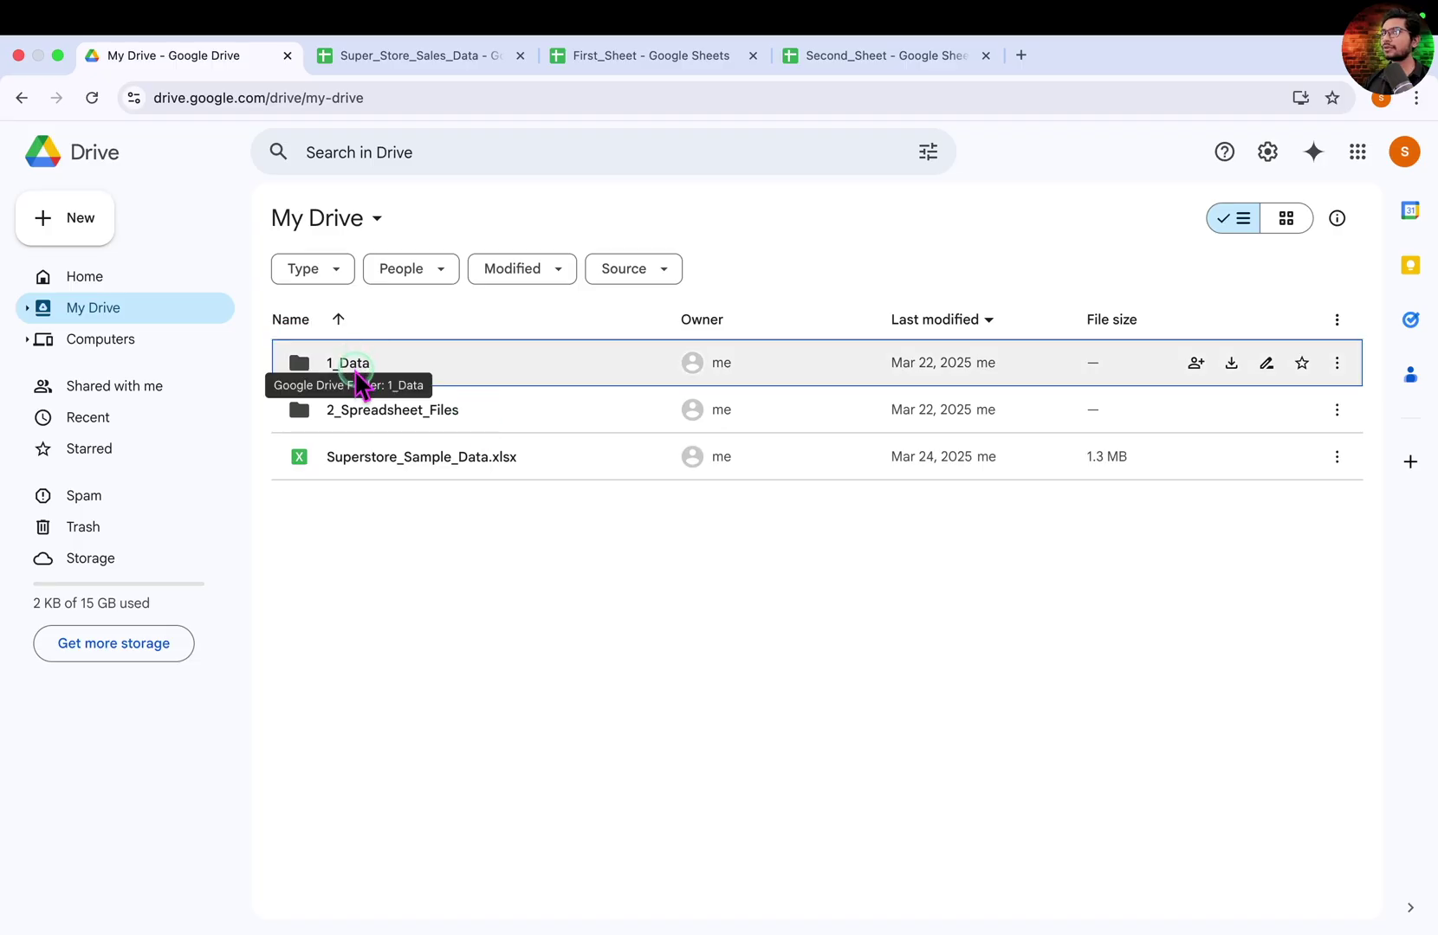
{"action": "double_click", "coordinate": [353, 367]}
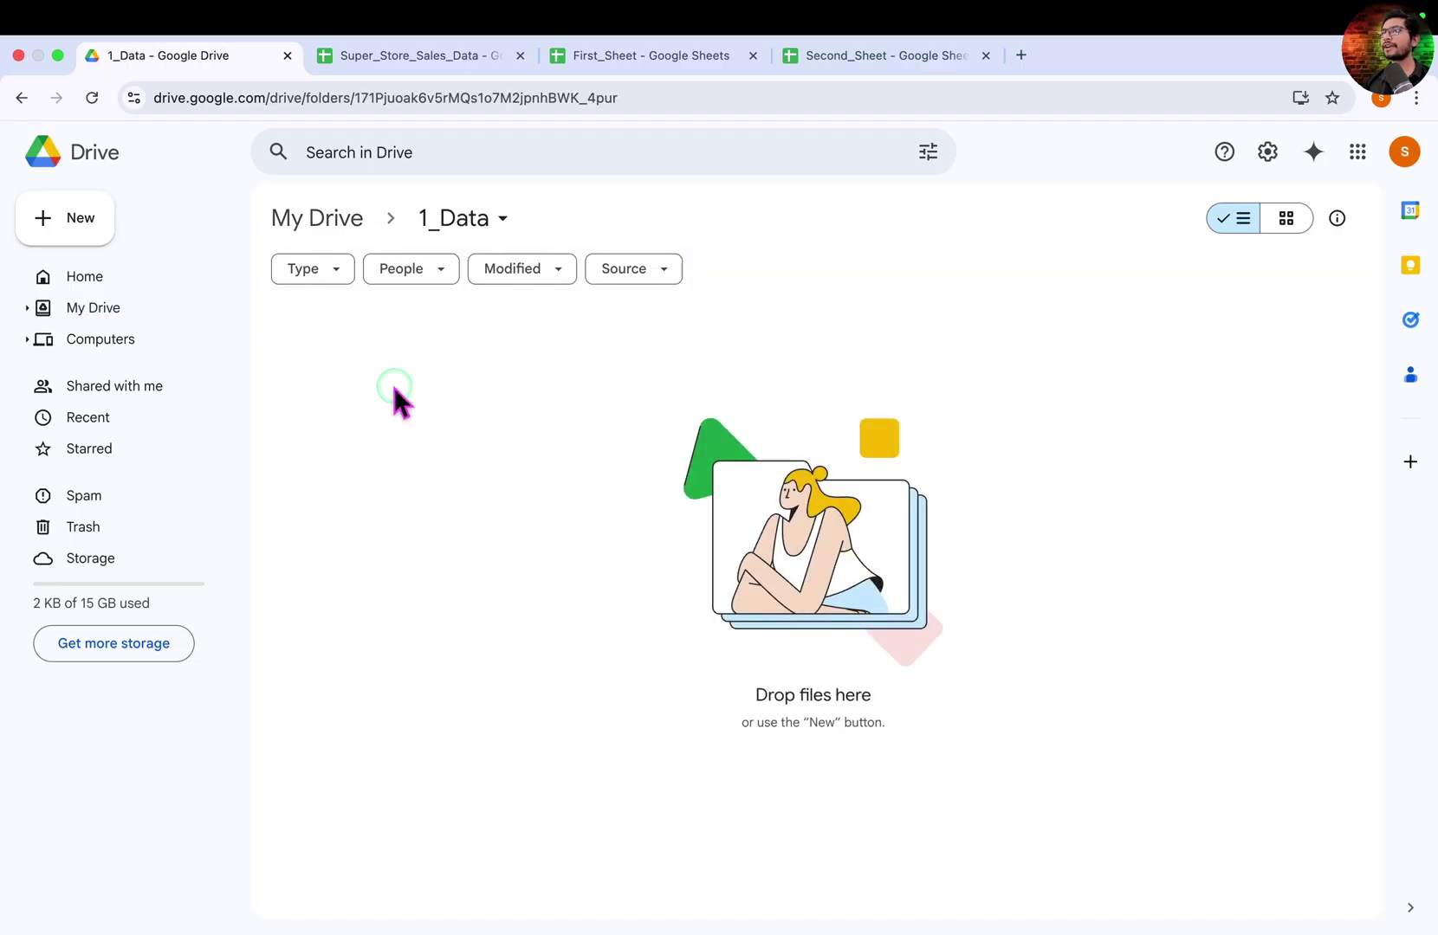
- Upload Superstore_Sample_Data.xlsx from the Desktop into the 1_Data folder
{"action": "left_click", "coordinate": [69, 234]}
{"action": "left_click", "coordinate": [156, 269]}
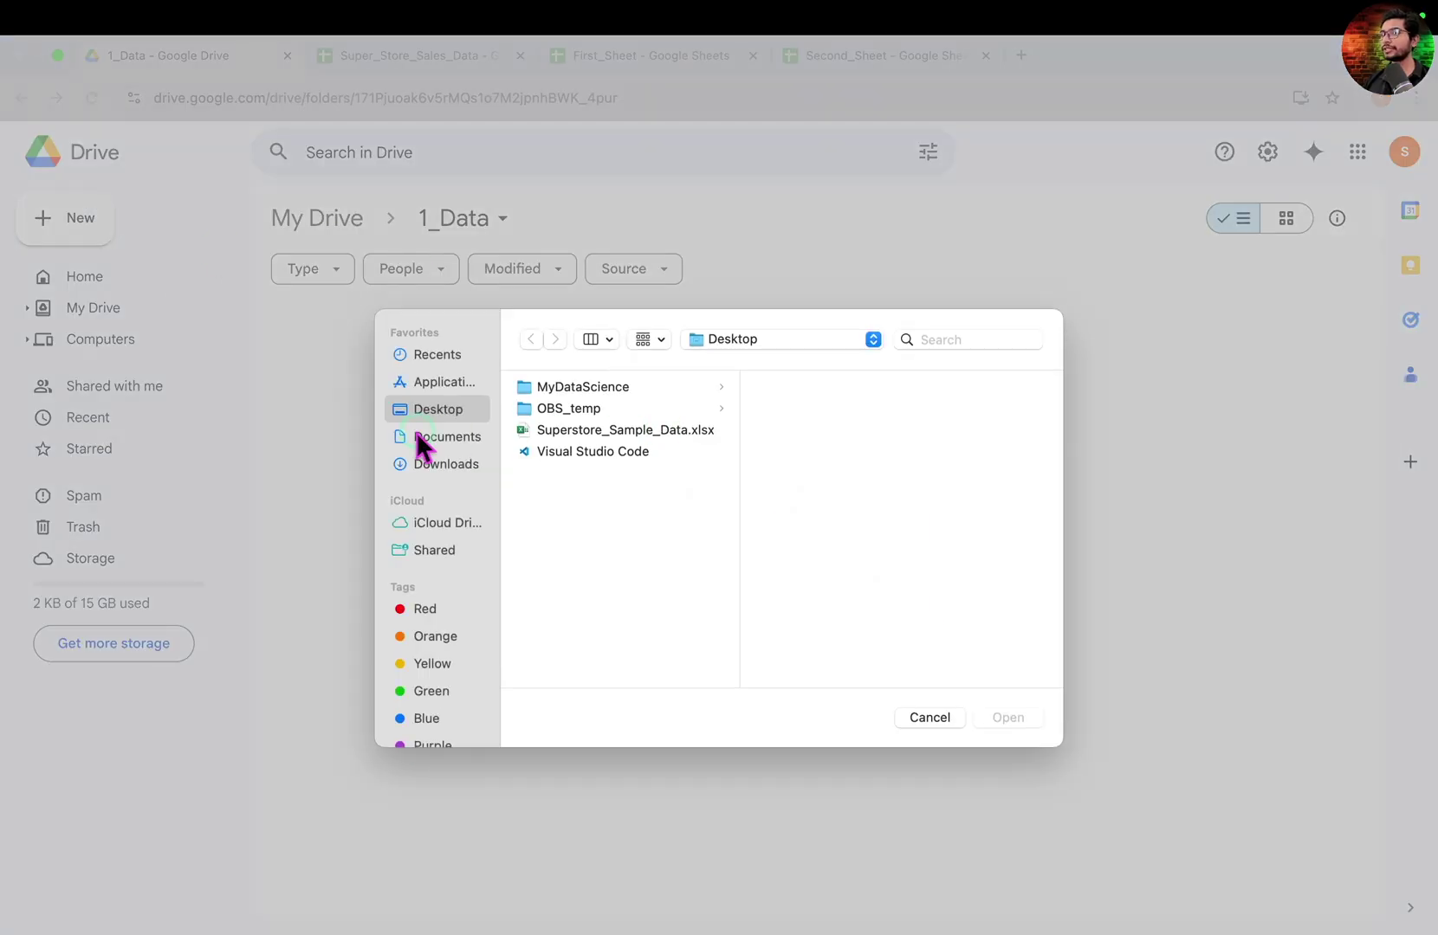
{"action": "left_click", "coordinate": [698, 433]}
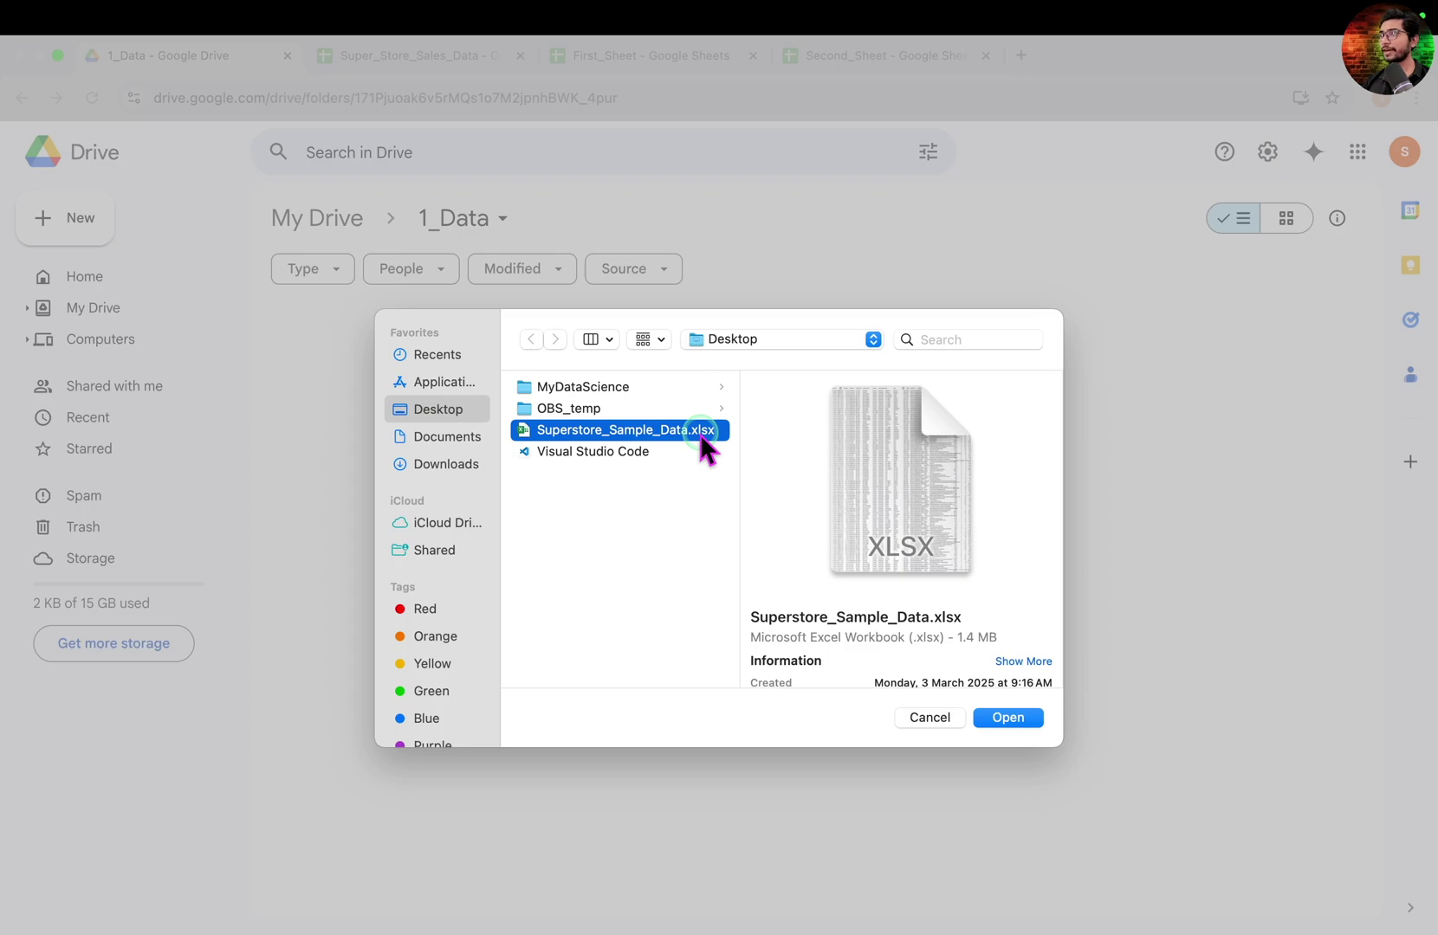
{"action": "left_click", "coordinate": [996, 719]}
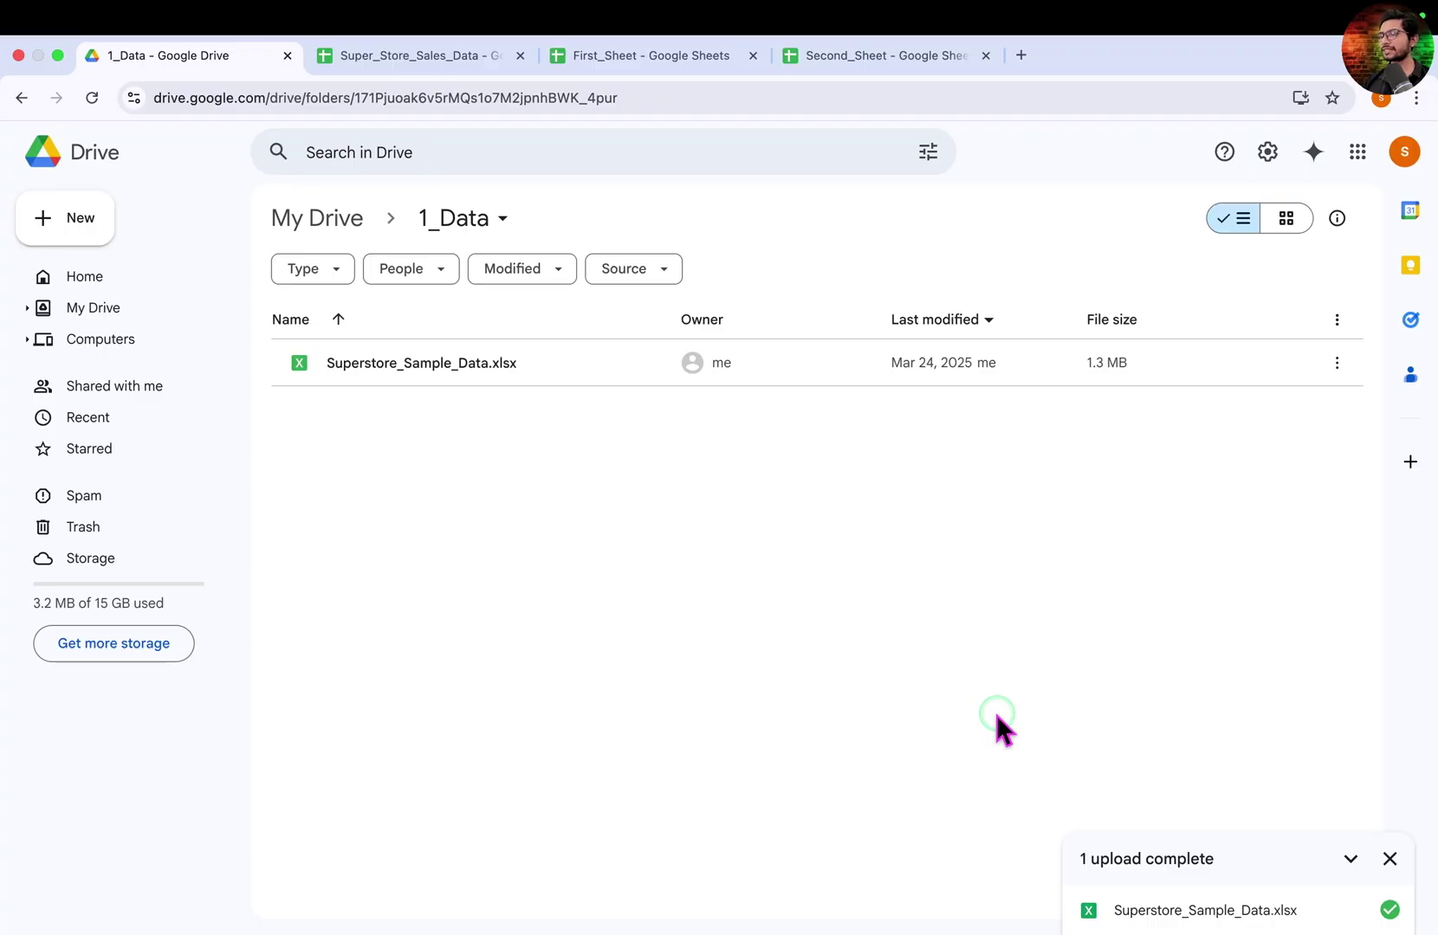
- Import Superstore_Sample_Data.xlsx from the 1_Data folder in Drive into Super_Store_Sales_Data, using Insert new sheet(s) as the import location
{"action": "left_click", "coordinate": [446, 56]}
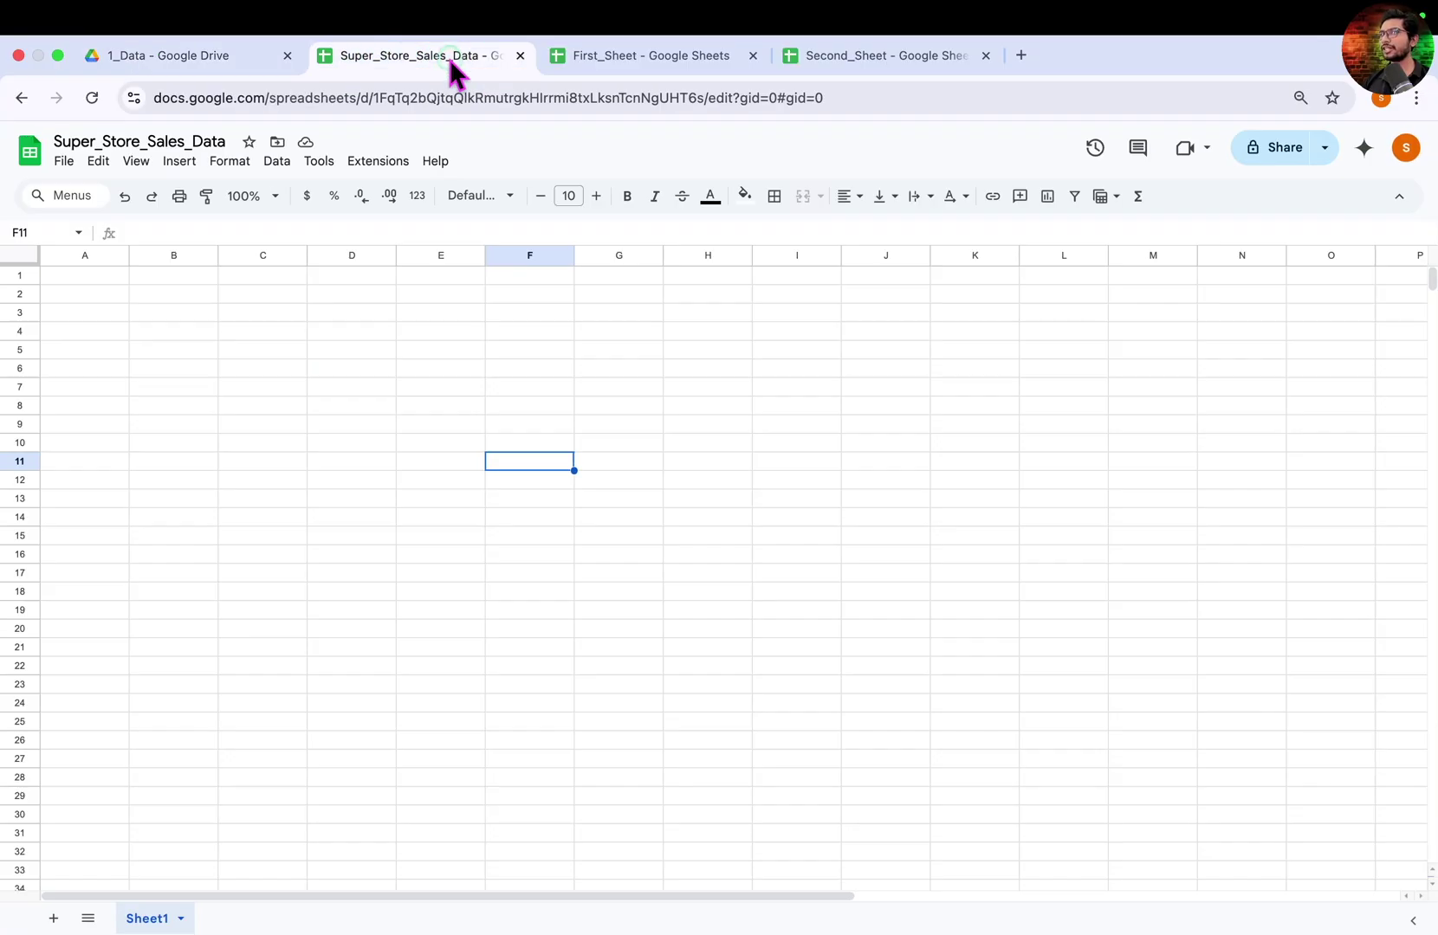
{"action": "left_click", "coordinate": [64, 161]}
{"action": "mouse_move", "coordinate": [155, 342]}
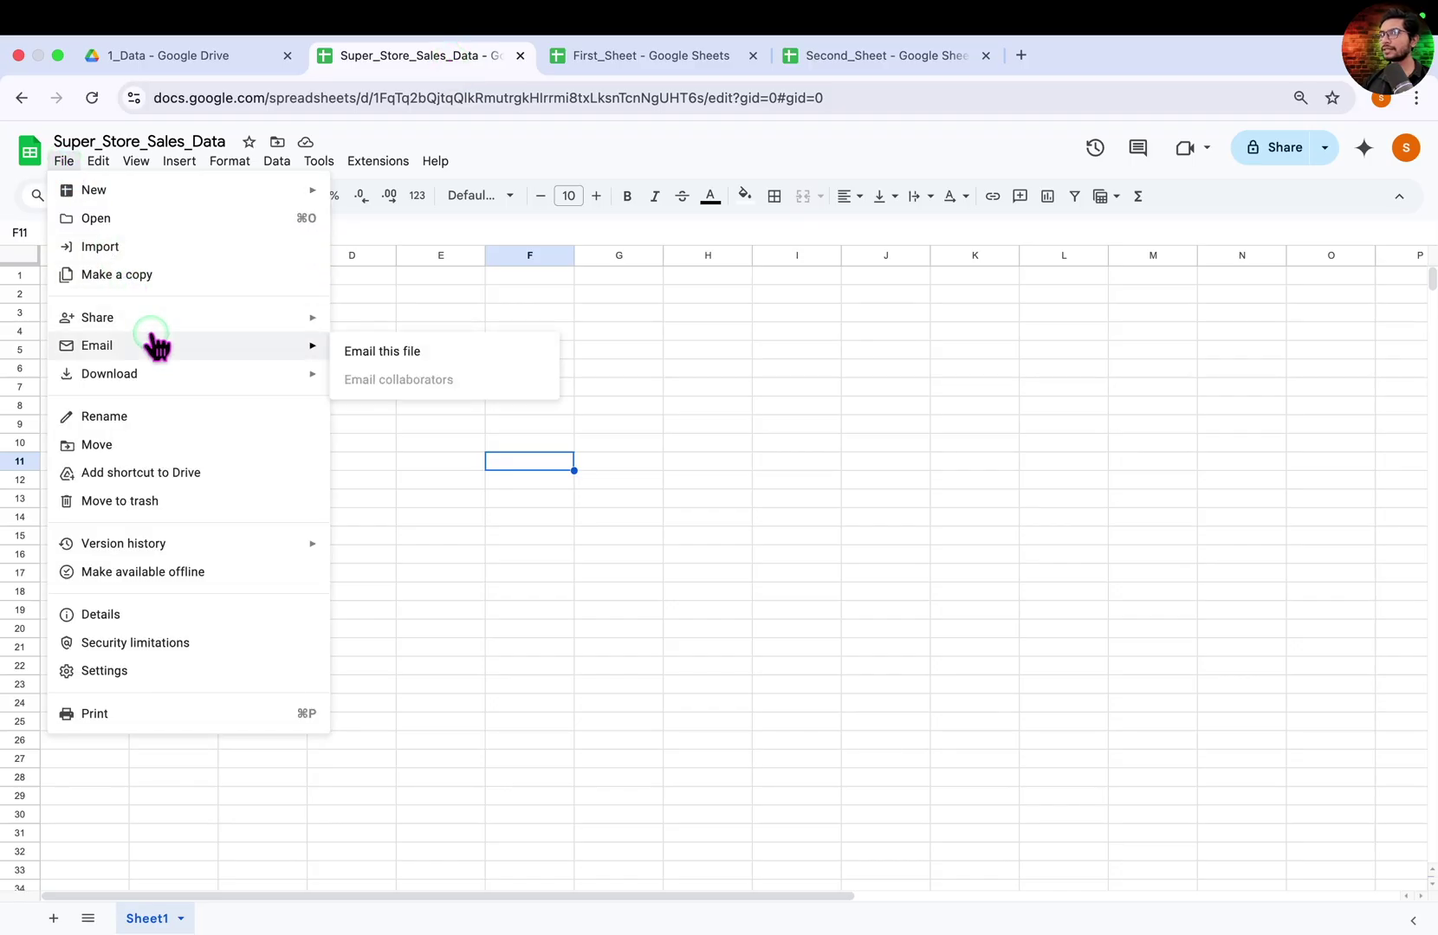
{"action": "left_click", "coordinate": [234, 246]}
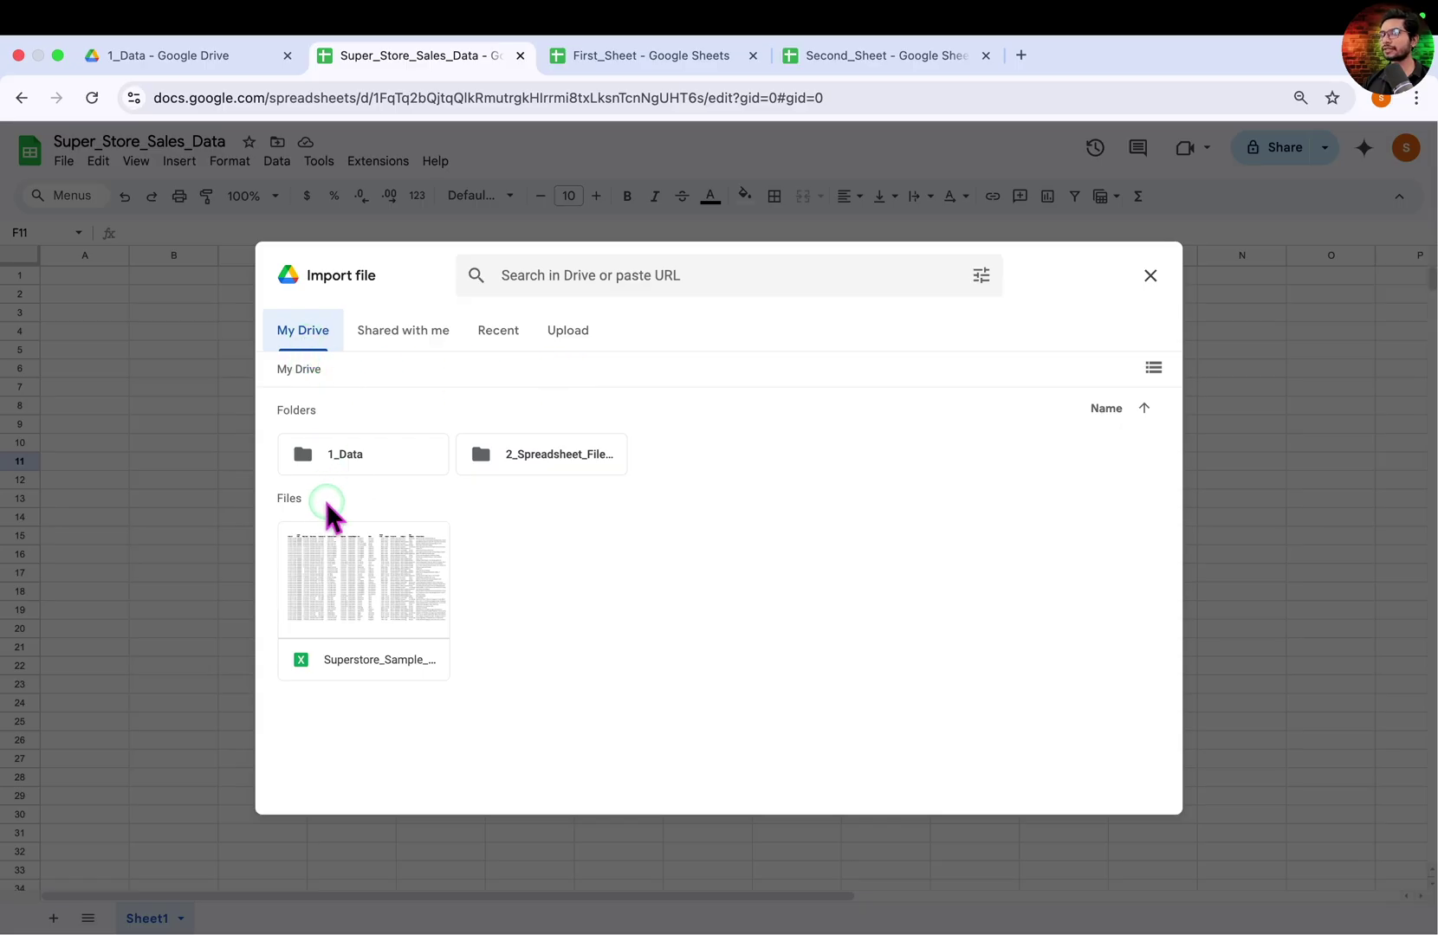
{"action": "double_click", "coordinate": [357, 459]}
{"action": "left_click", "coordinate": [347, 495]}
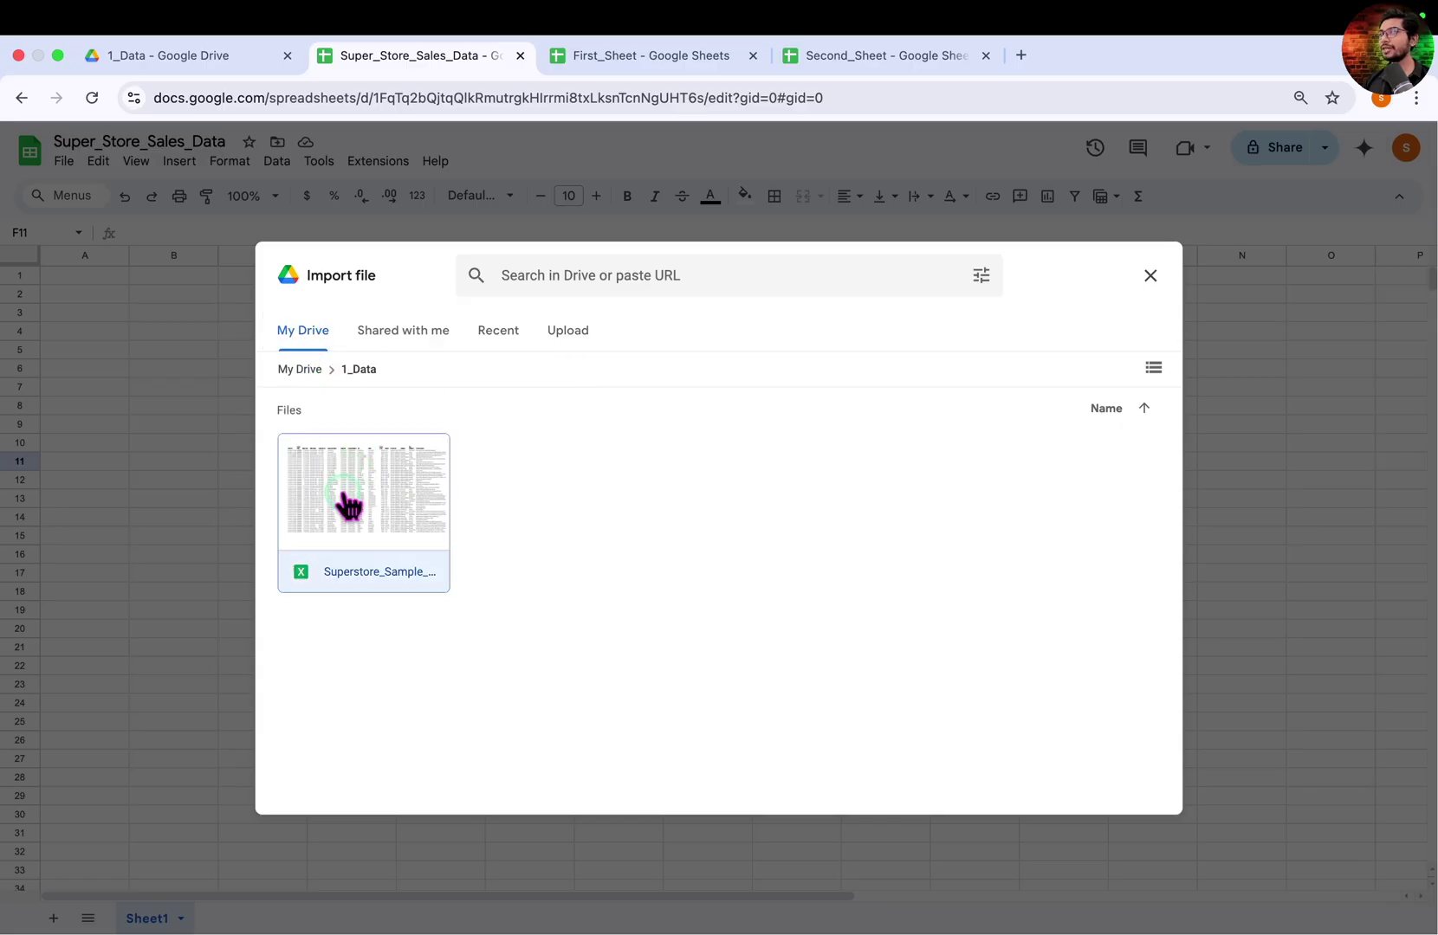
{"action": "left_click", "coordinate": [1133, 794]}
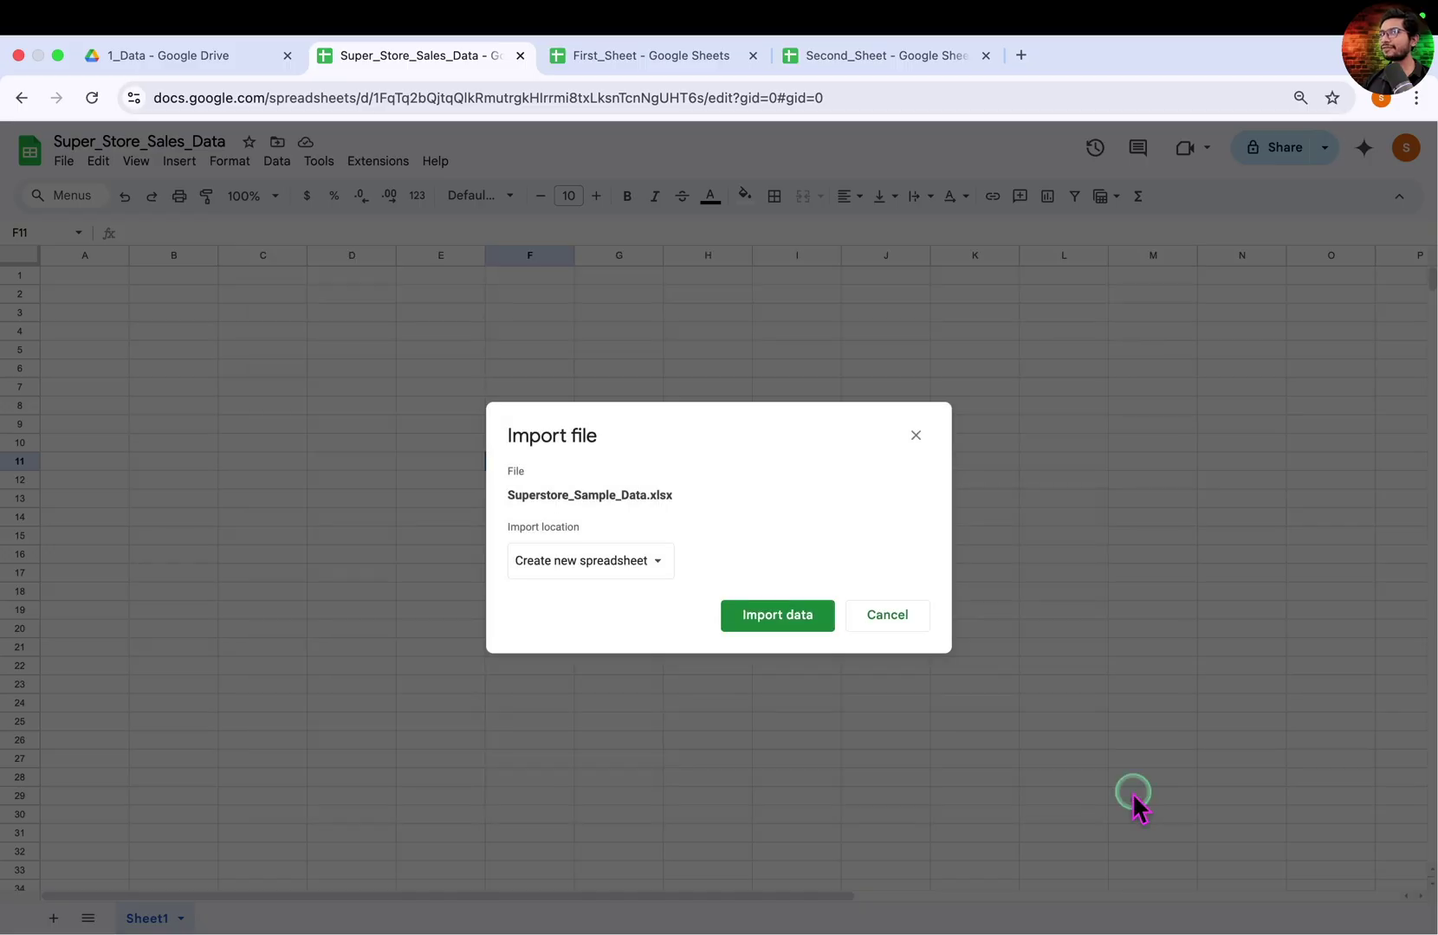
{"action": "left_click", "coordinate": [633, 561]}
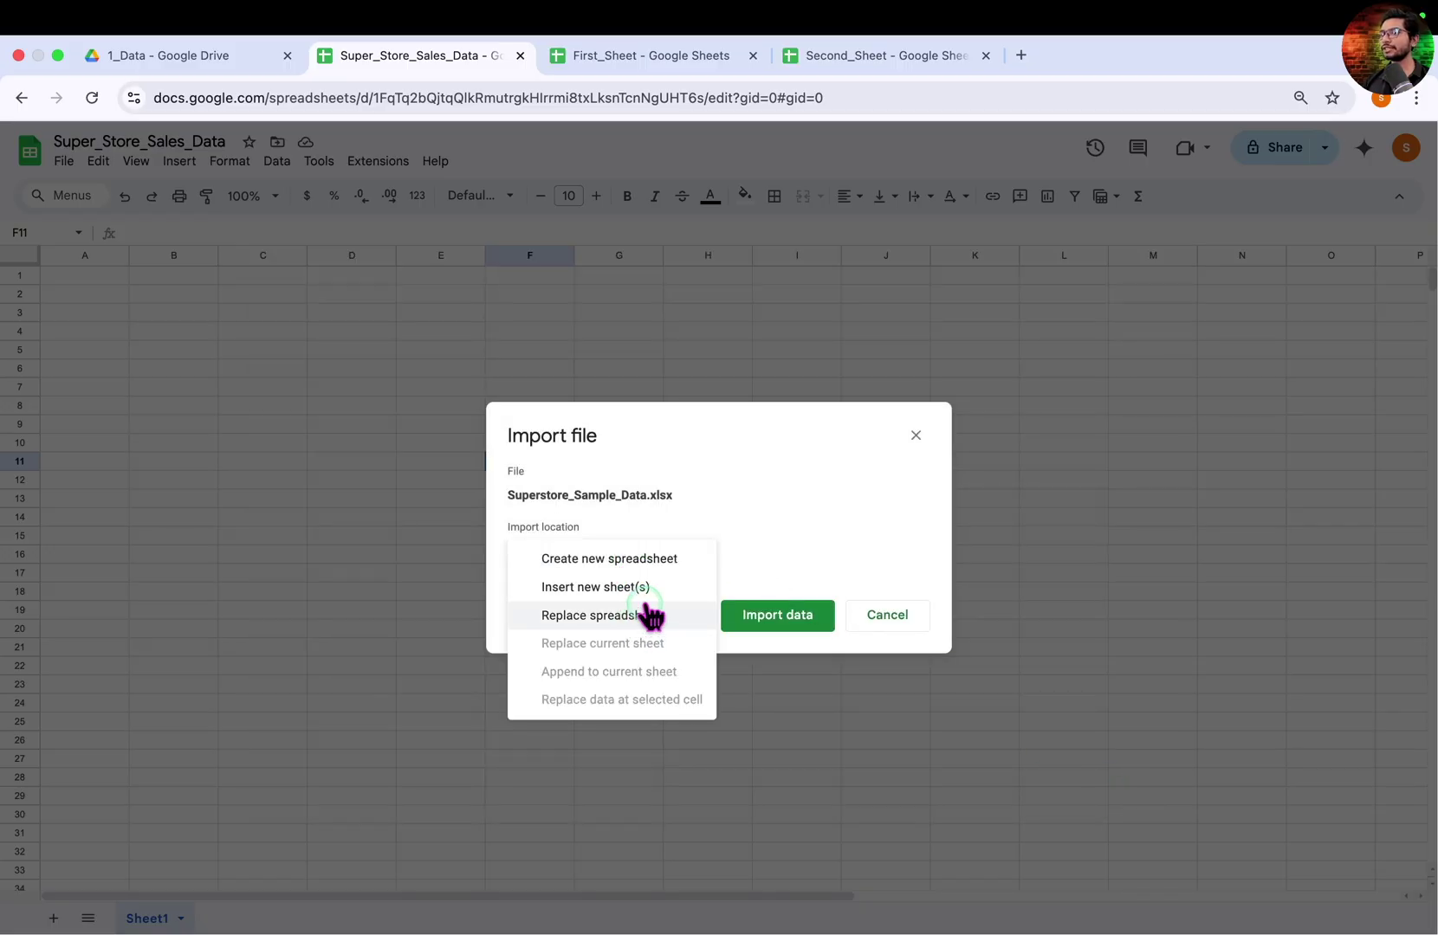
{"action": "left_click", "coordinate": [644, 589]}
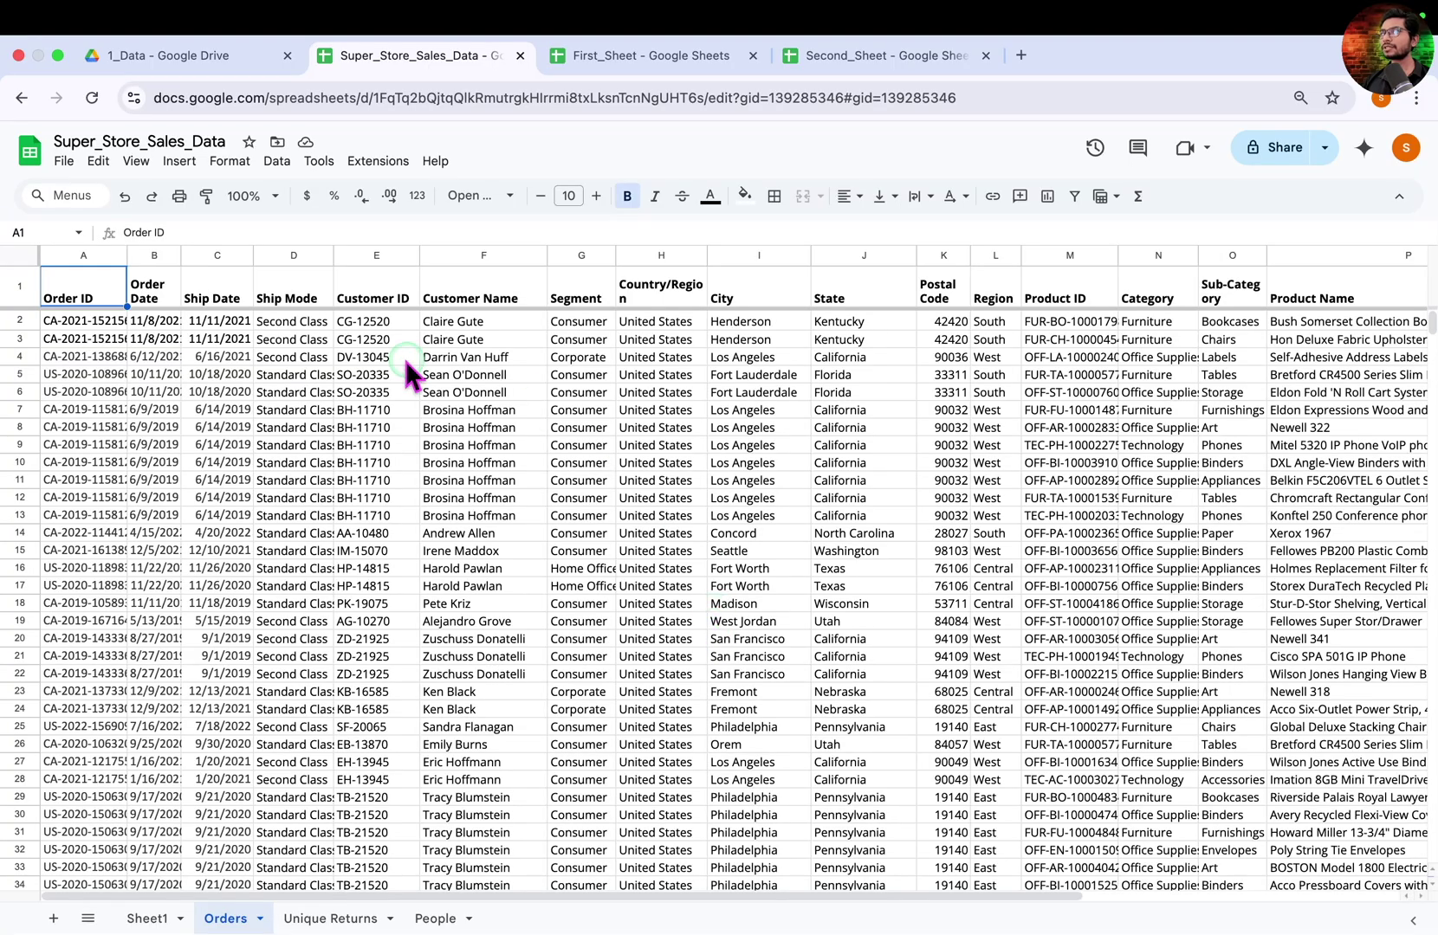
- Examine the header cells of the Orders sheet from Order Date through Country/Region
{"action": "left_click", "coordinate": [152, 293]}
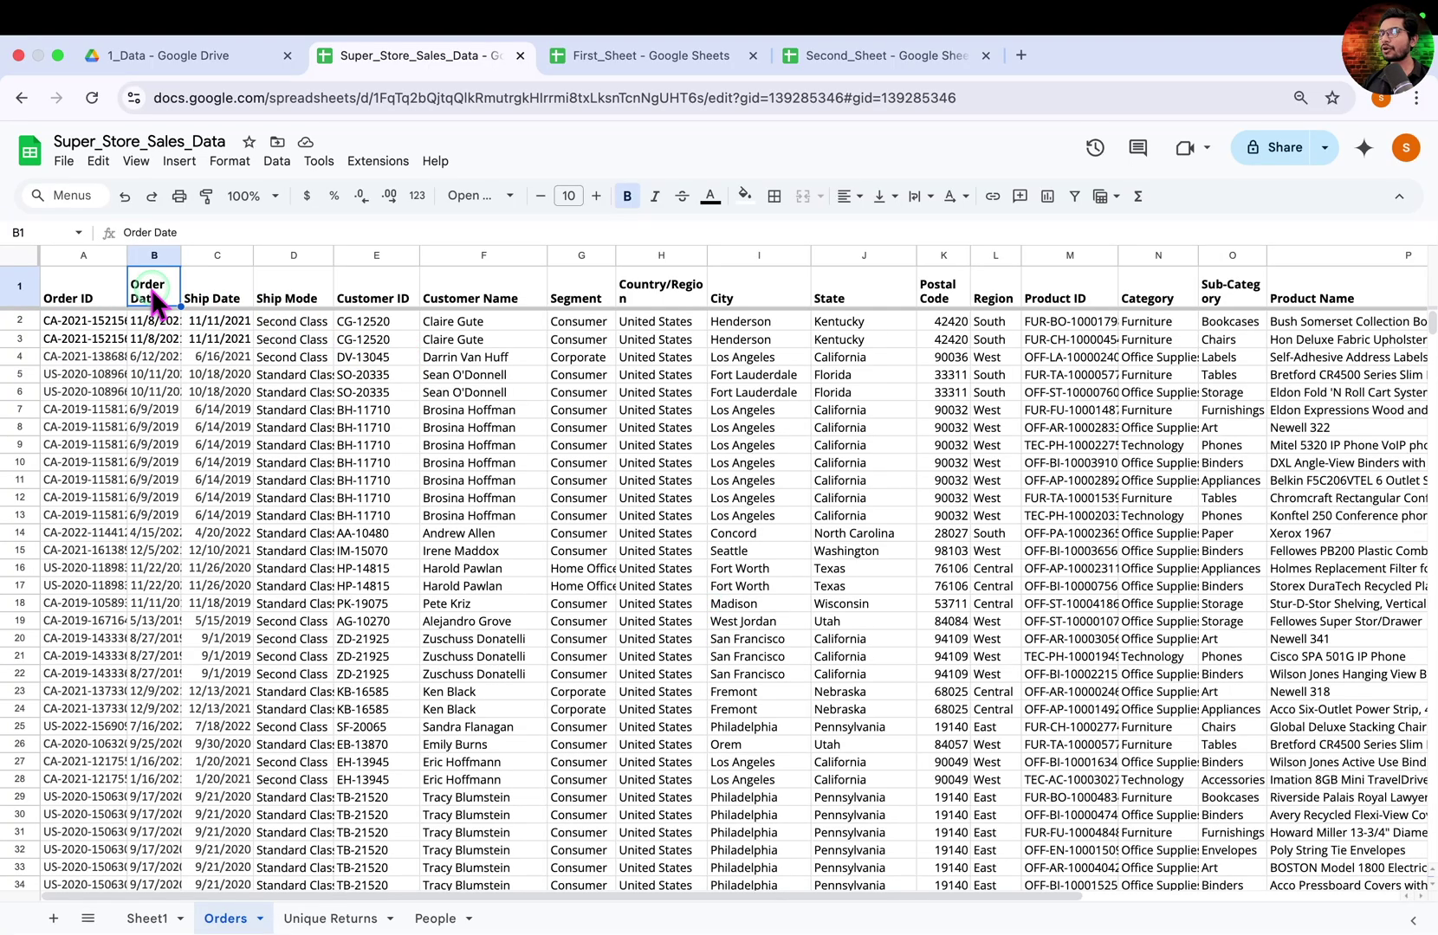
{"action": "key", "text": "Right"}
{"action": "key", "text": "Right"}
{"action": "key", "text": "Right"}
{"action": "key", "text": "Right"}
{"action": "key", "text": "Right"}
{"action": "key", "text": "Right"}
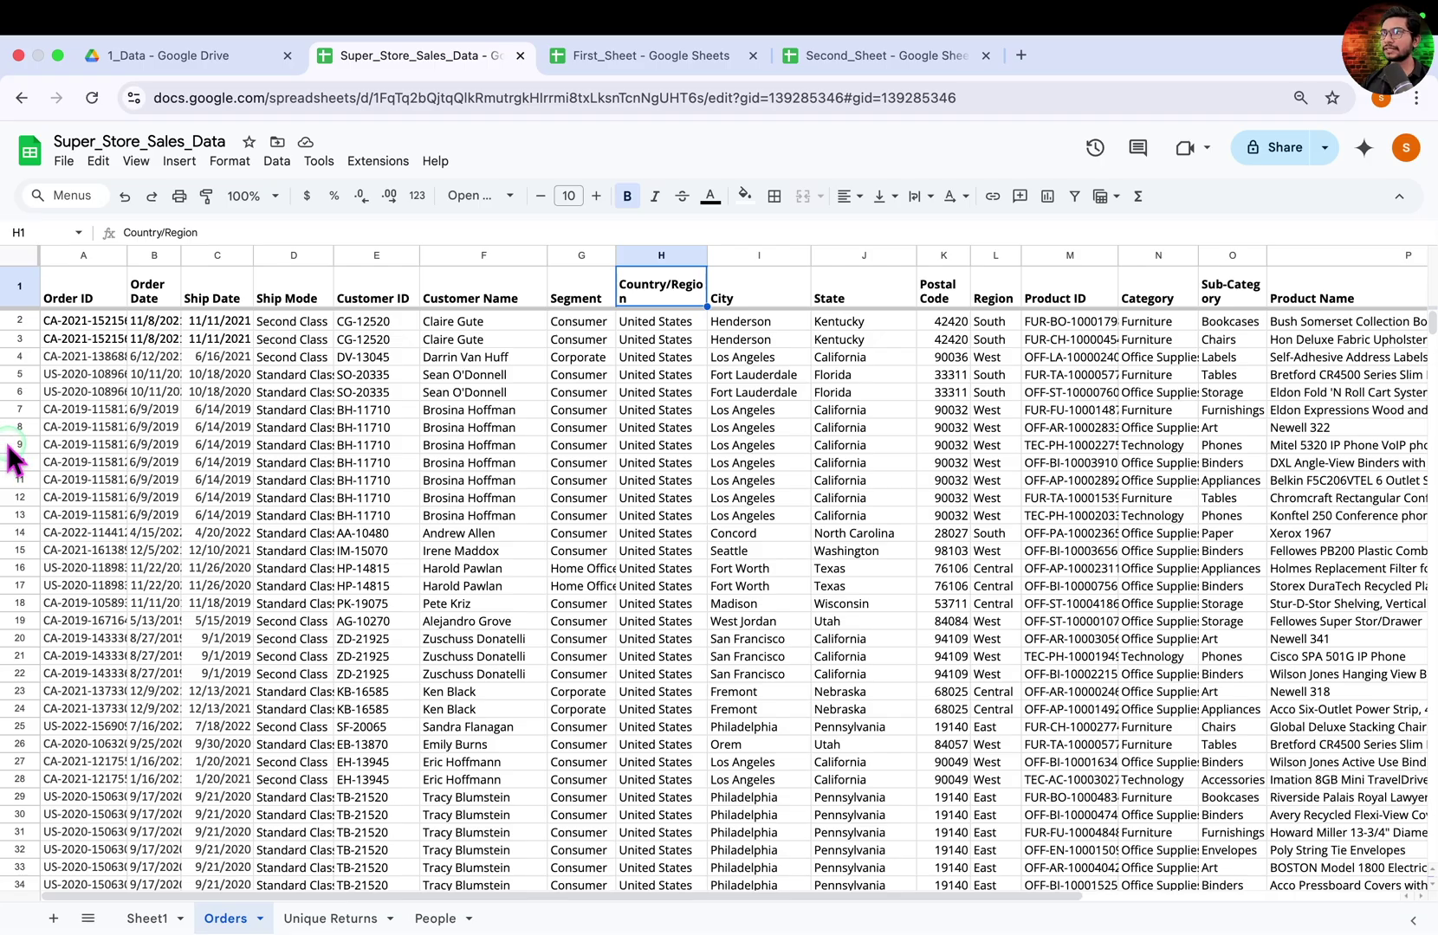
- Set text wrapping to Overflow for all cells of the Orders sheet and check the Order Date and Country/Region headers
{"action": "left_click", "coordinate": [19, 257]}
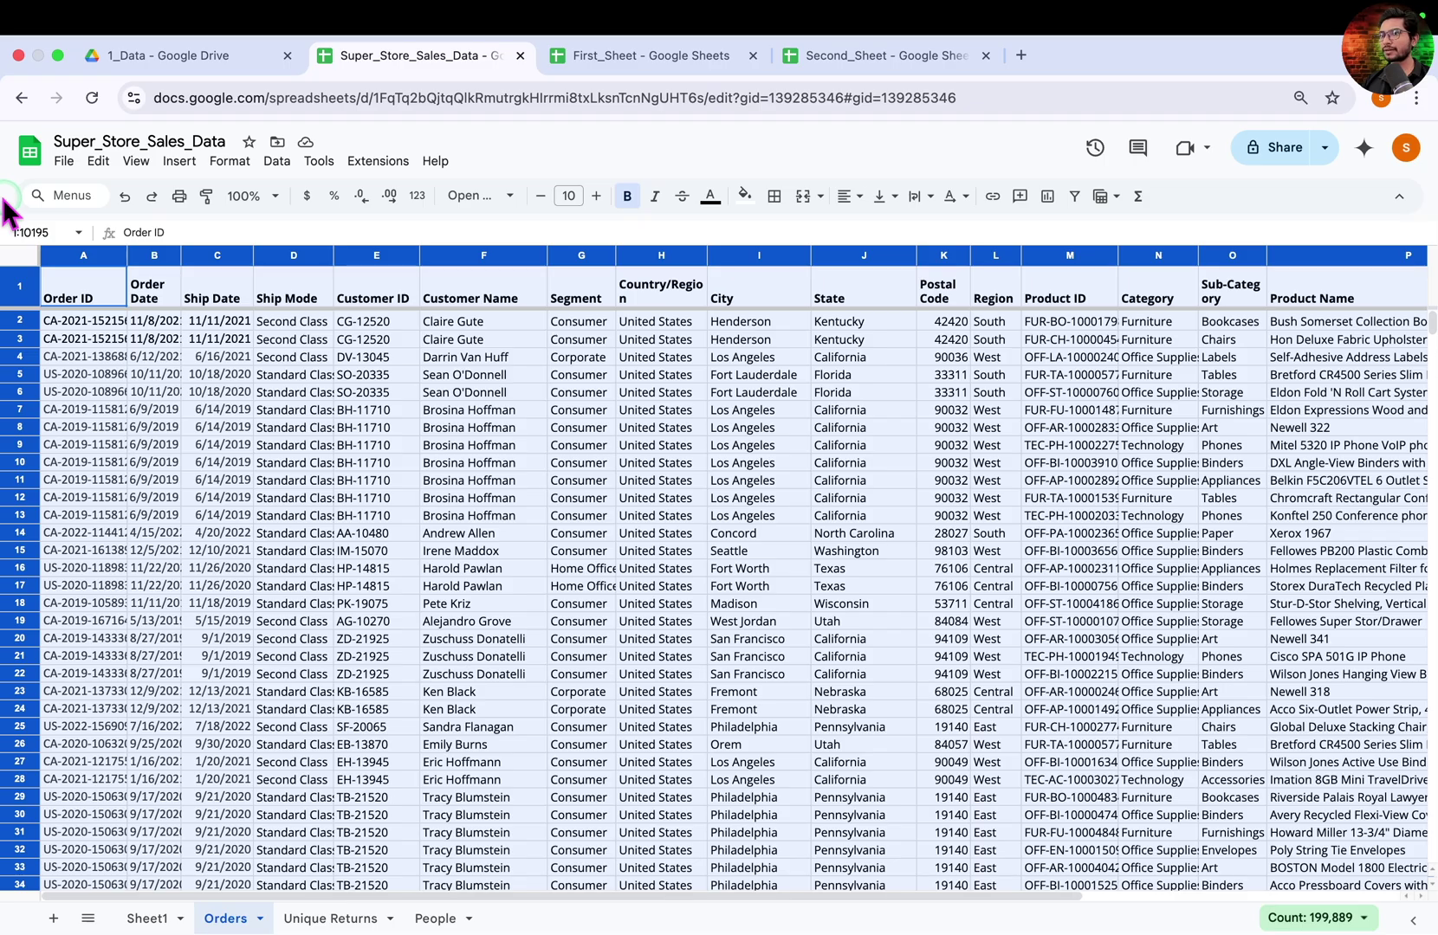
{"action": "mouse_move", "coordinate": [3, 175]}
{"action": "left_mouse_down"}
{"action": "mouse_move", "coordinate": [26, 200]}
{"action": "mouse_move", "coordinate": [1184, 216]}
{"action": "left_mouse_up"}
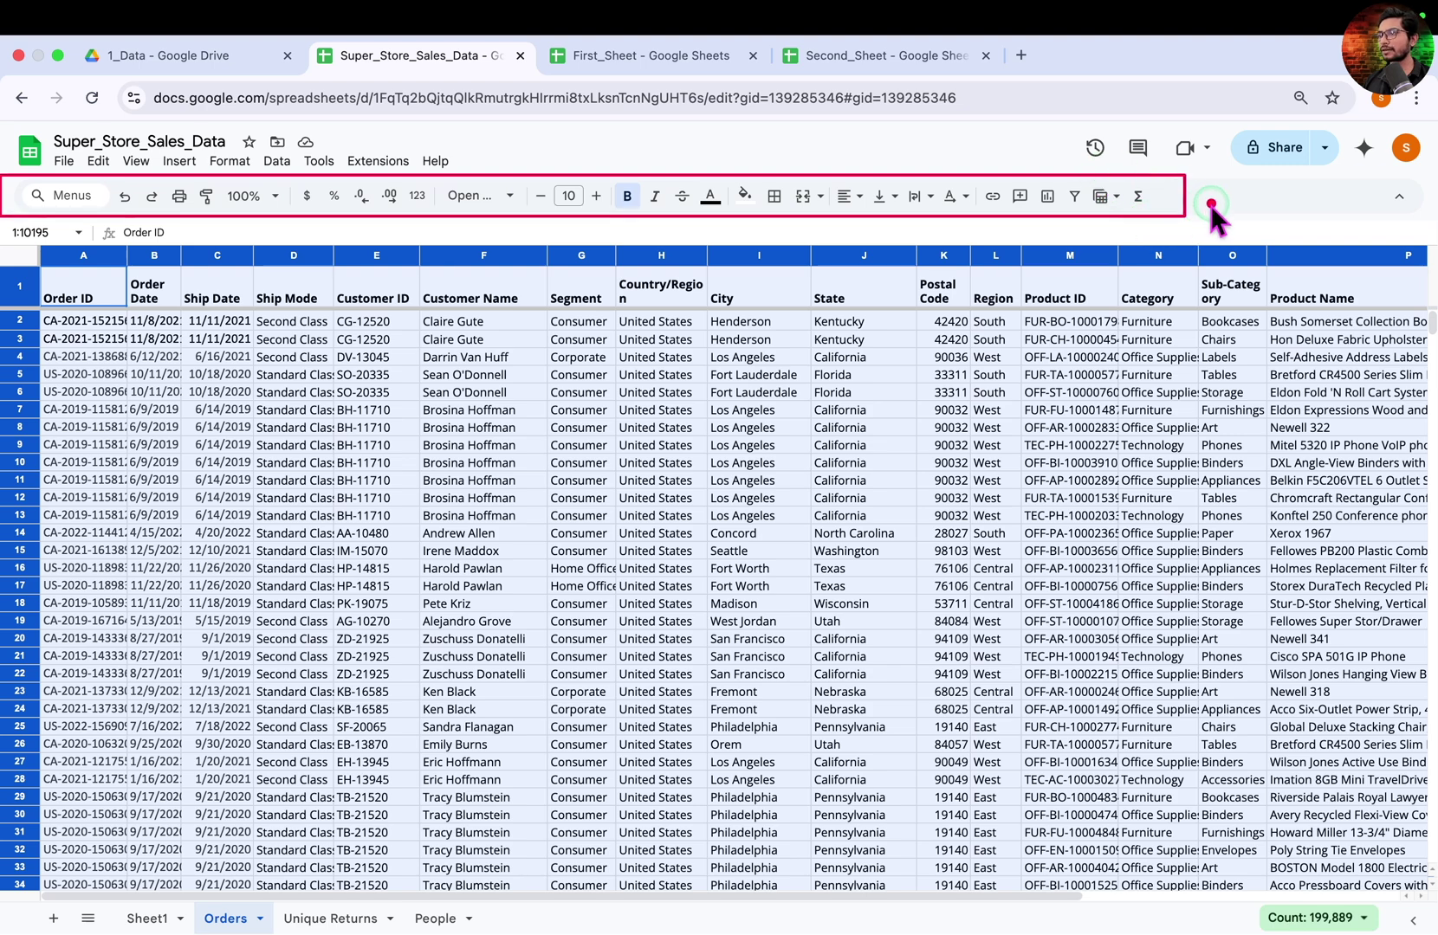
{"action": "left_click", "coordinate": [931, 207]}
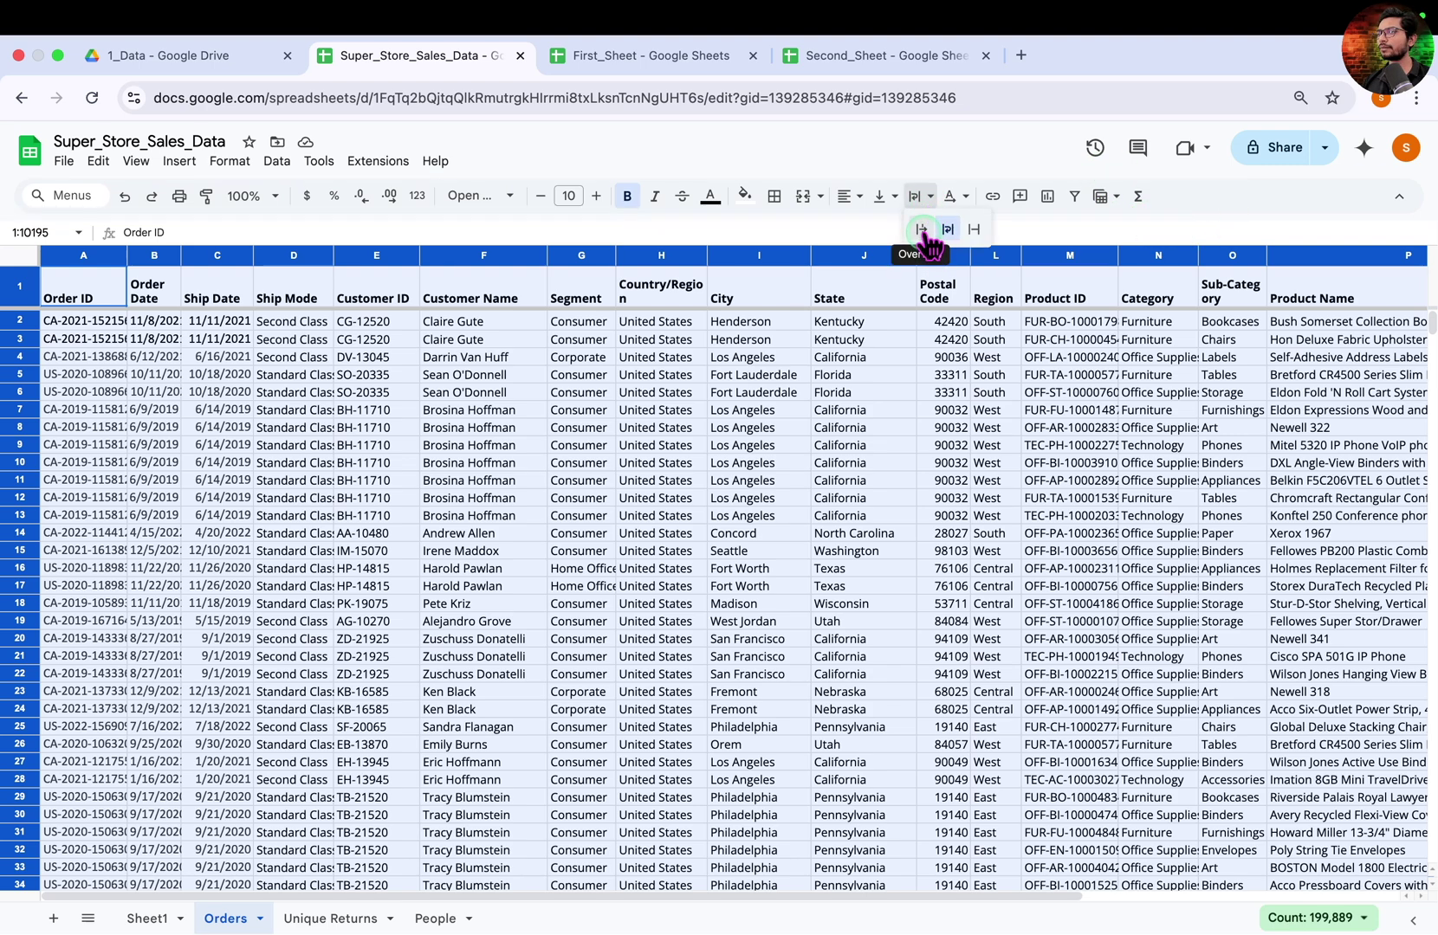
{"action": "left_click", "coordinate": [920, 229]}
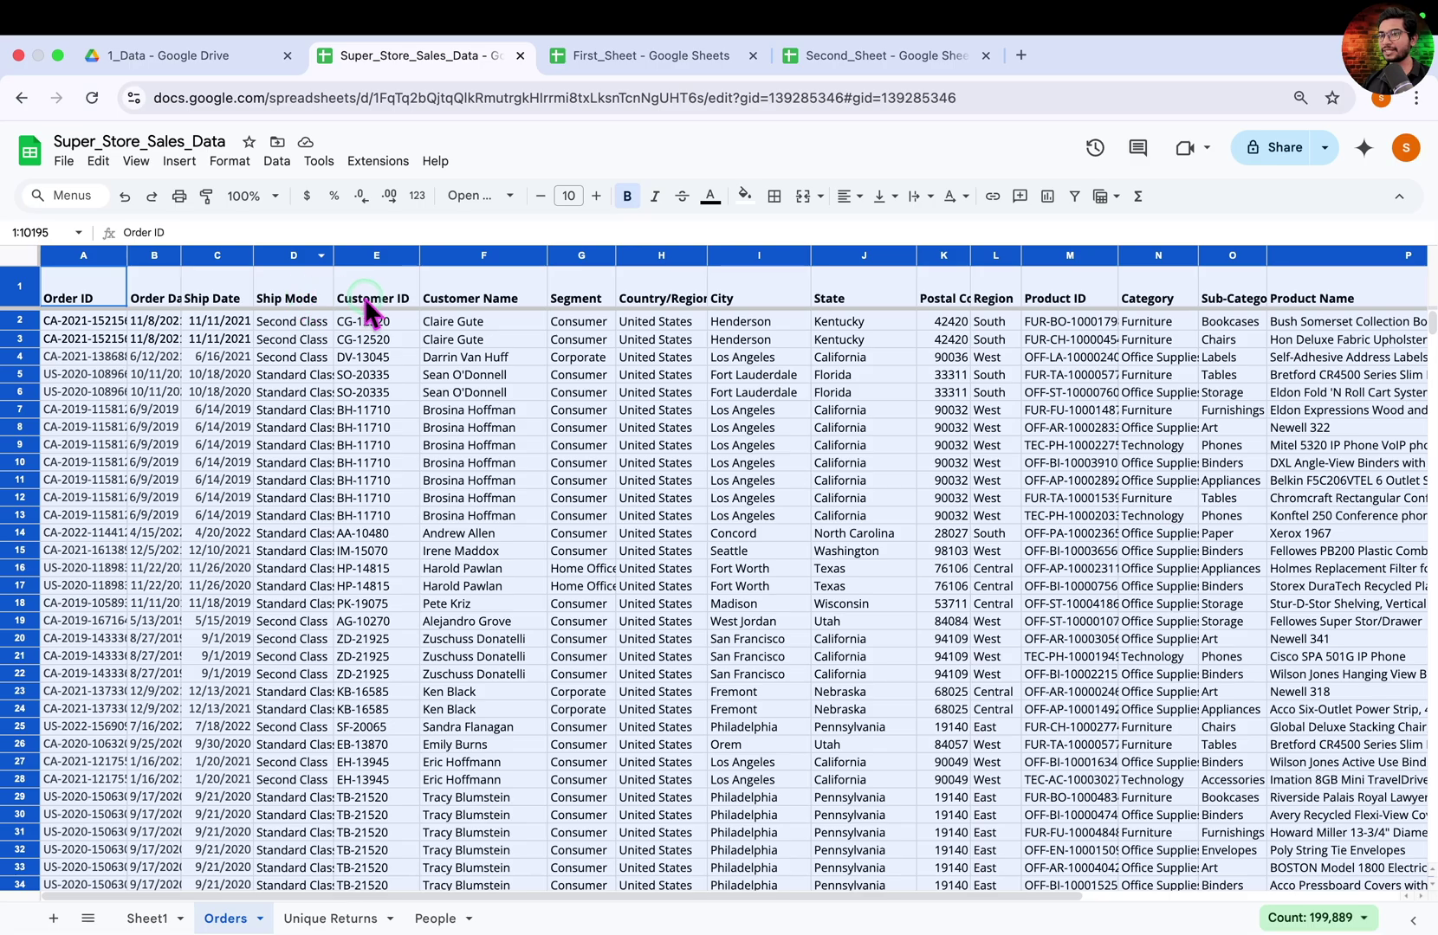
{"action": "left_click", "coordinate": [169, 291]}
{"action": "left_click", "coordinate": [309, 299]}
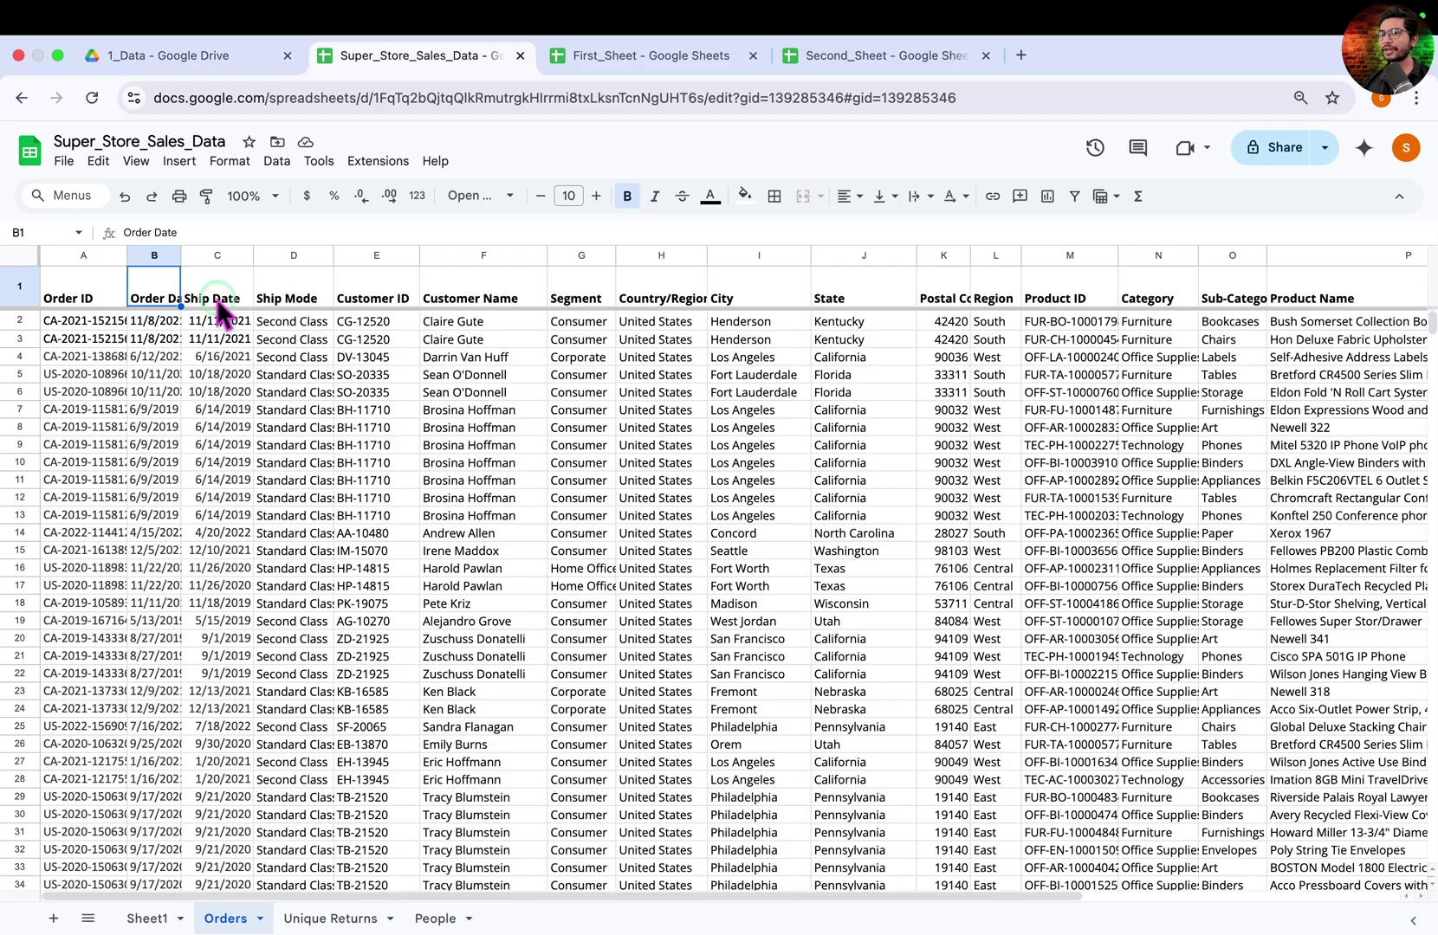
{"action": "left_click", "coordinate": [667, 307]}
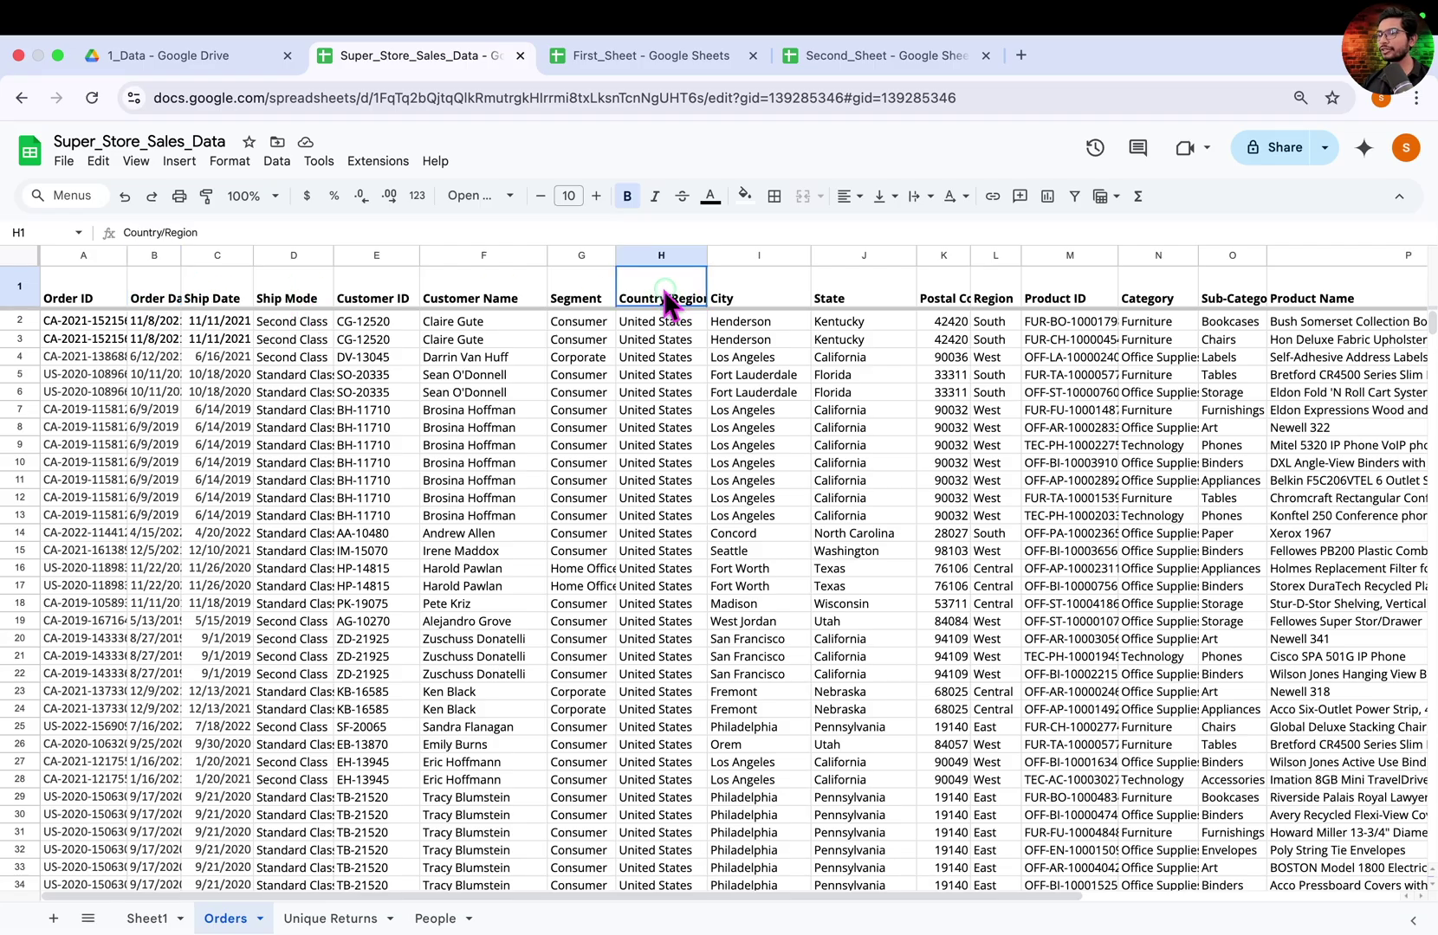
- Fit the widths of all columns in the Orders sheet to their contents
{"action": "left_click", "coordinate": [944, 299]}
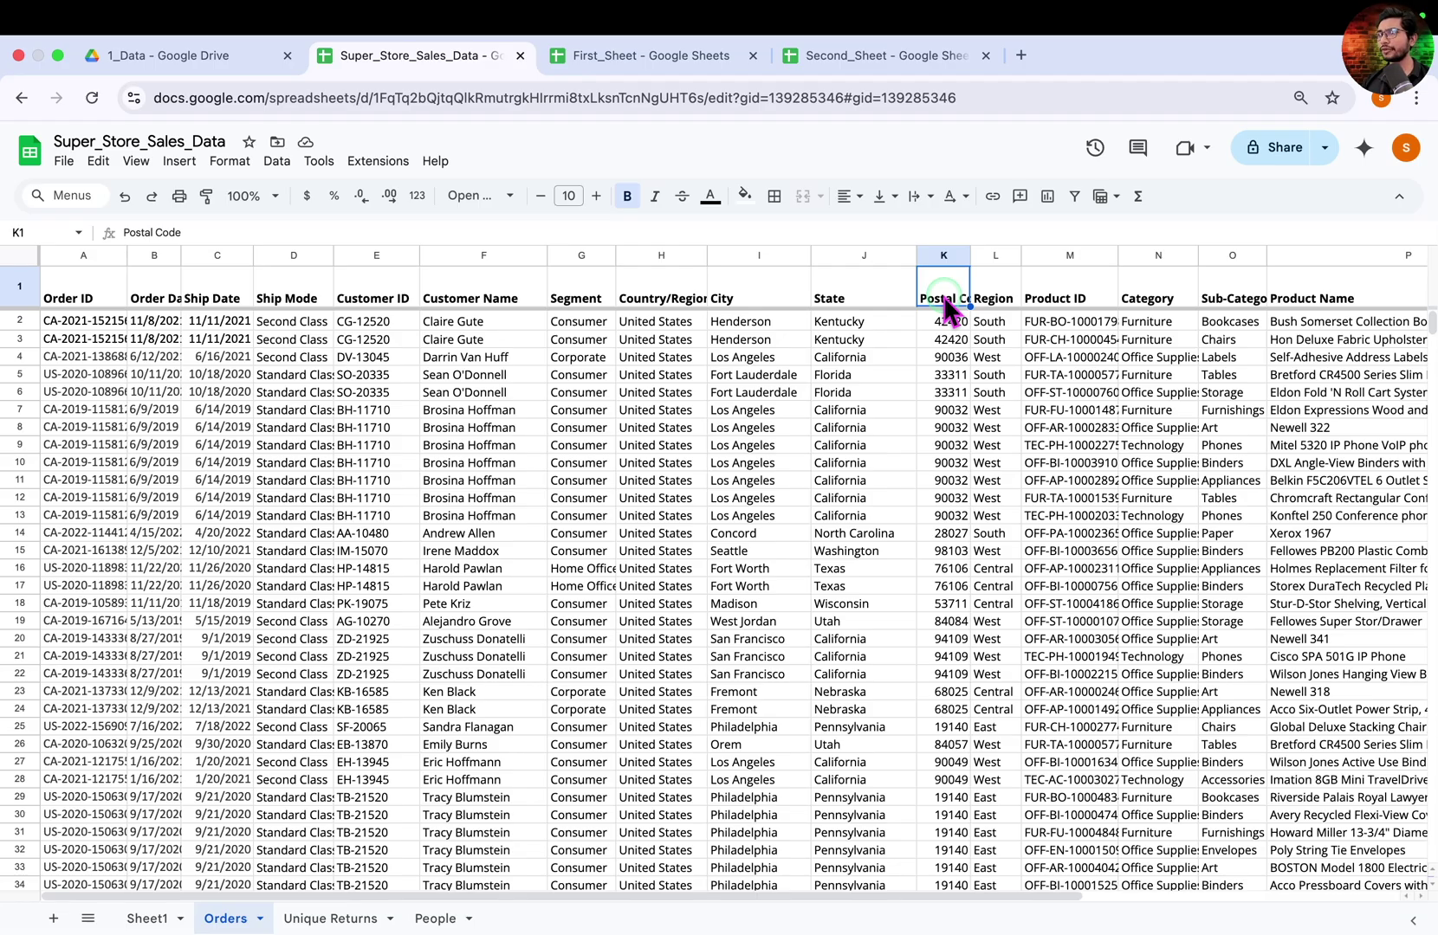
{"action": "left_click", "coordinate": [20, 258]}
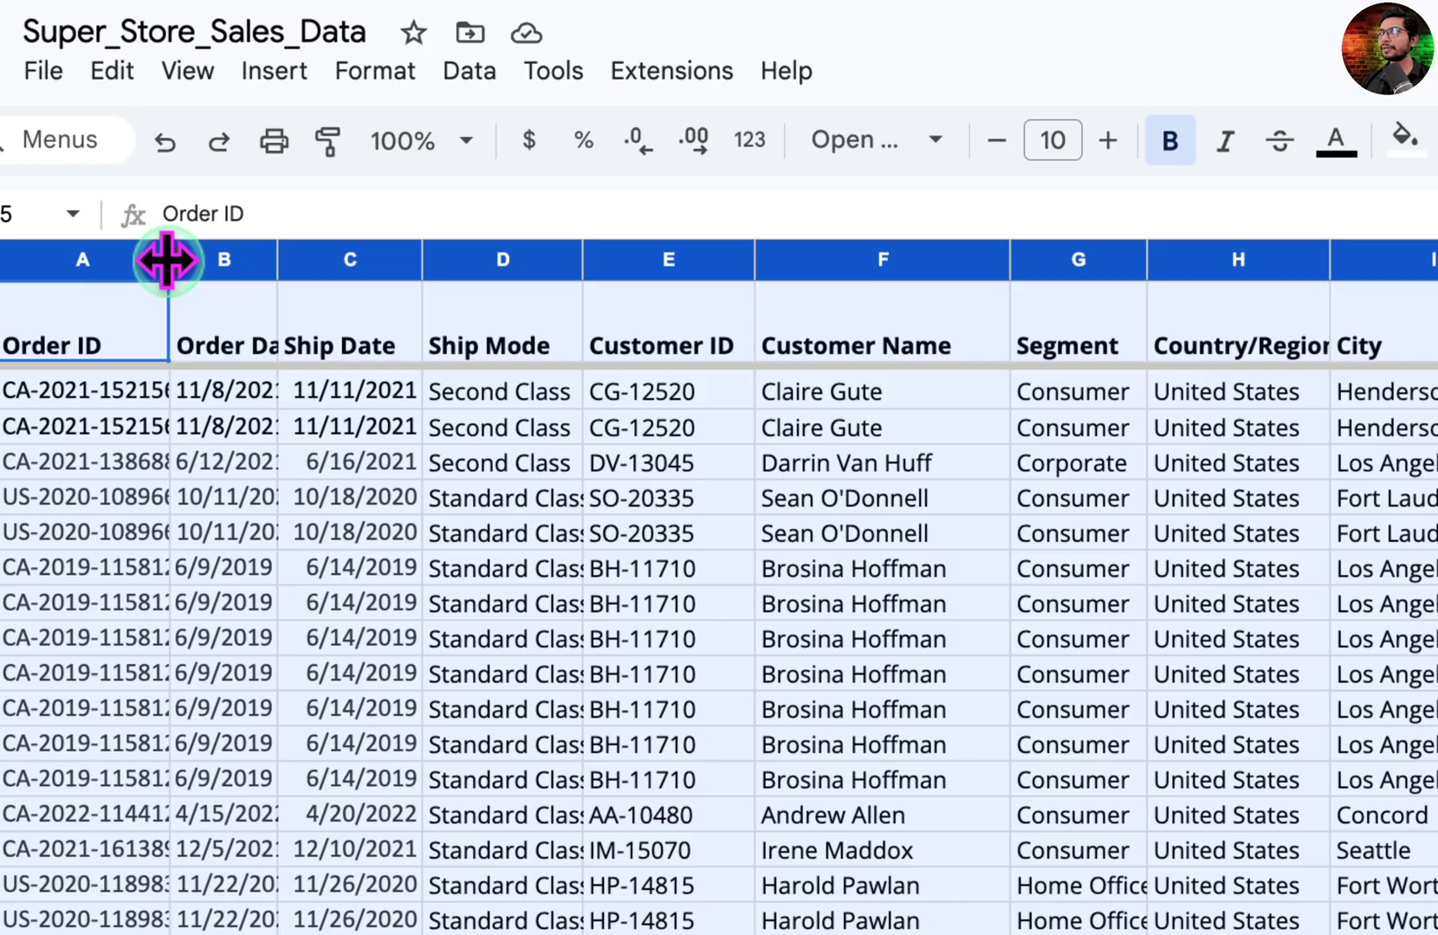
{"action": "double_click", "coordinate": [166, 258]}
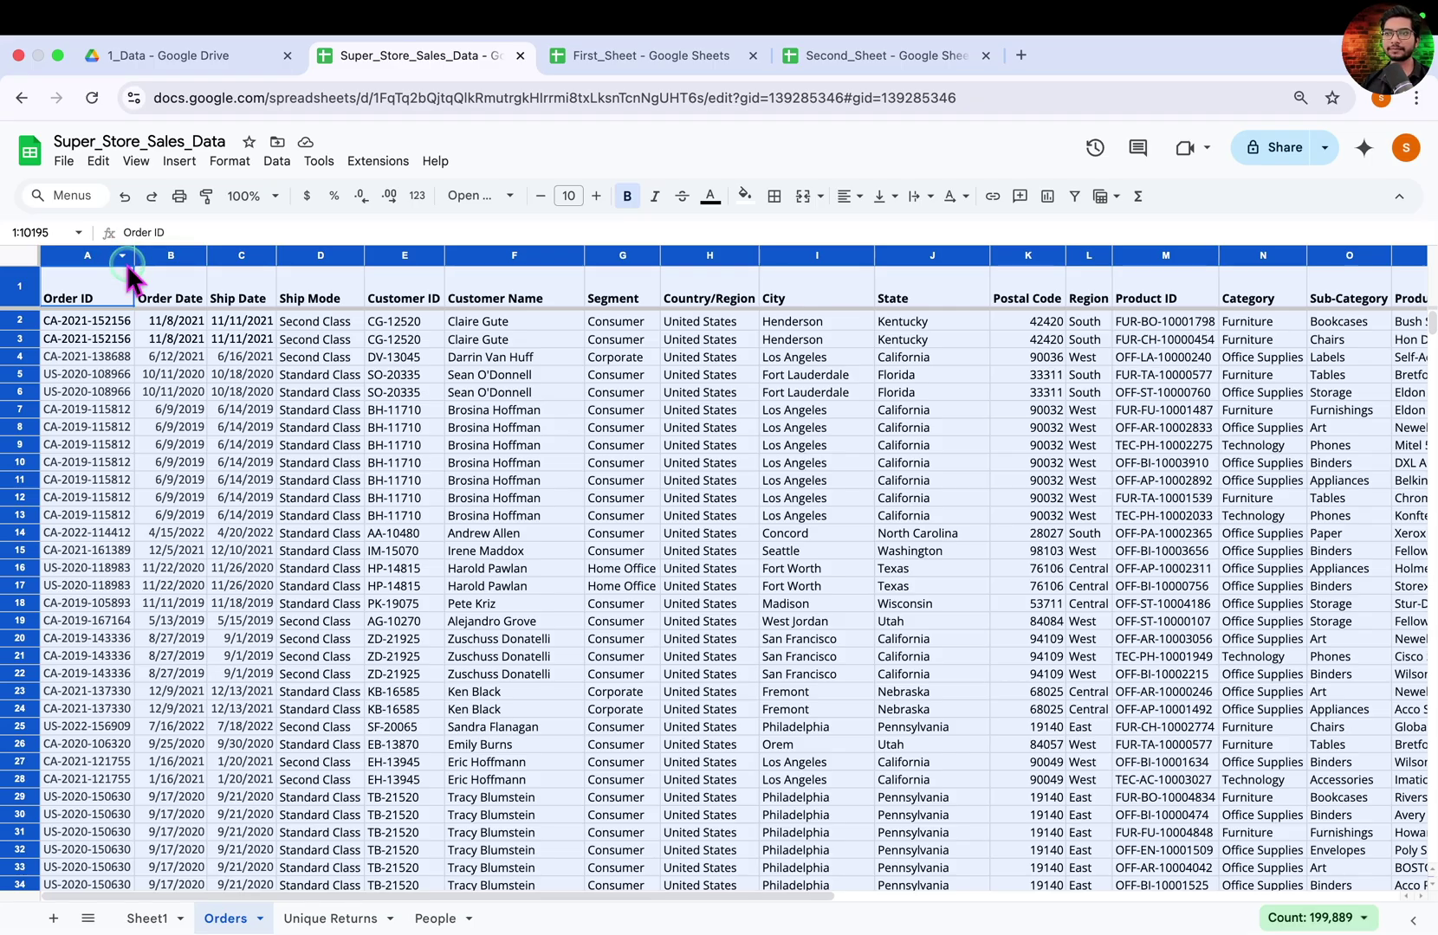
{"action": "left_click", "coordinate": [119, 341]}
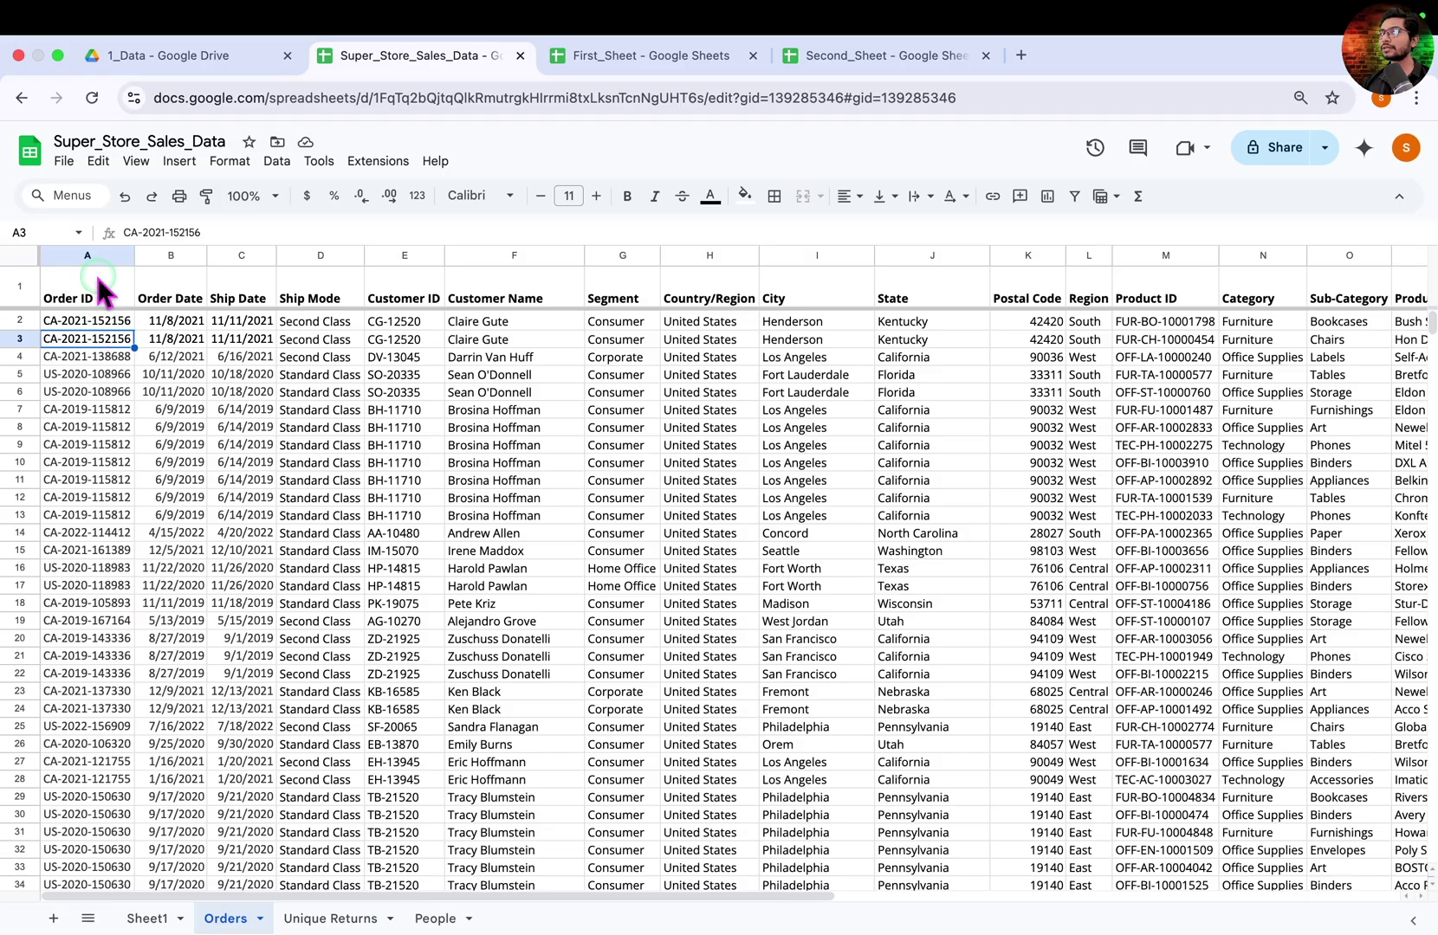
- Select all header cells from Order ID through Profit, and all values in the Order ID column, to check the data's extent
{"action": "left_click", "coordinate": [102, 291]}
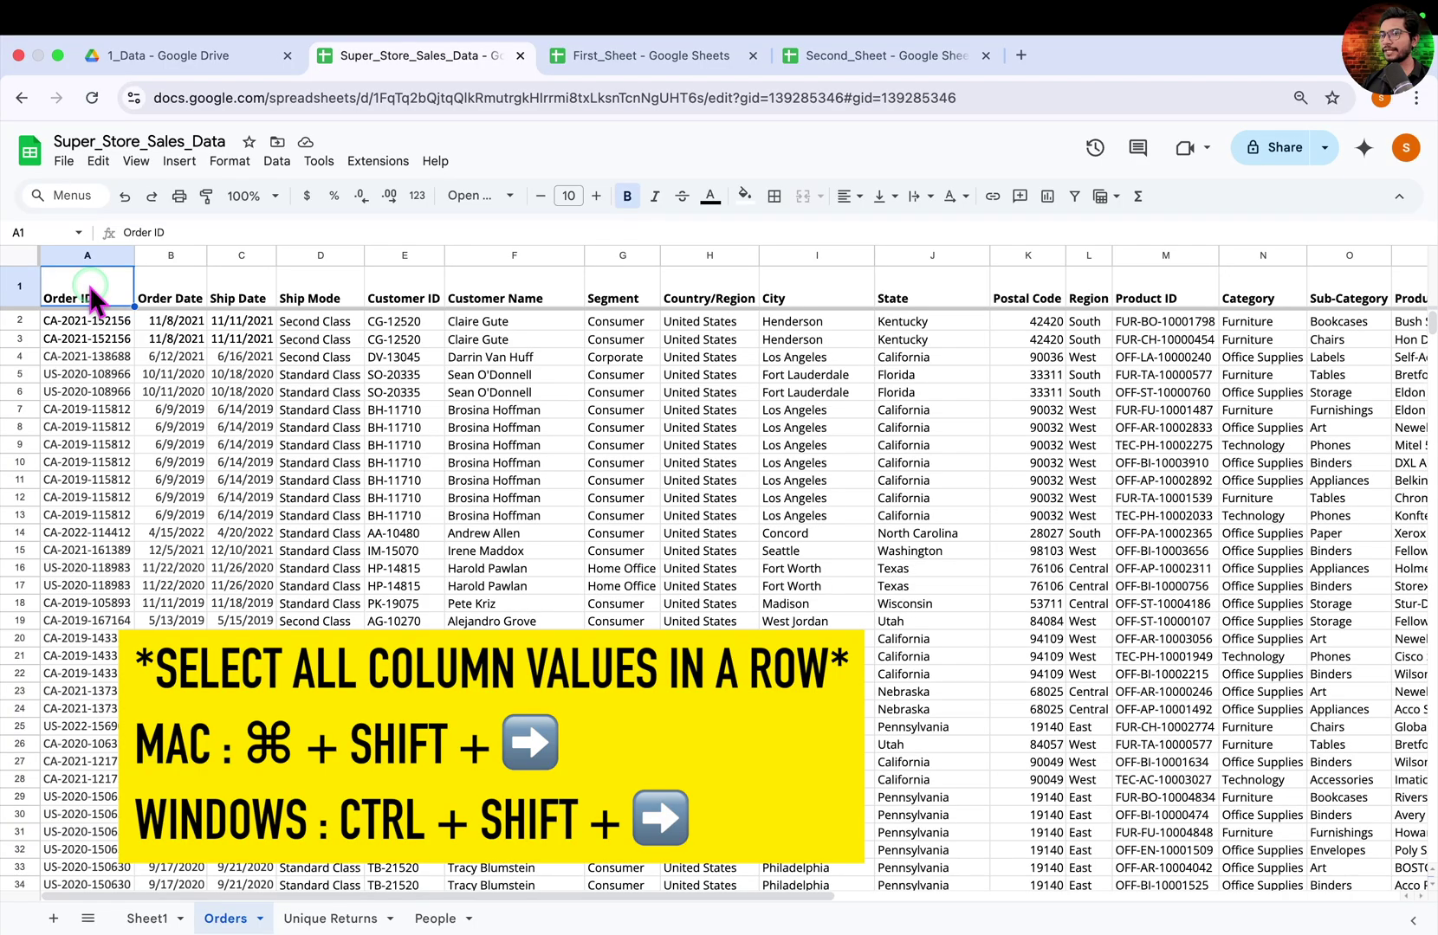
{"action": "key", "text": "super+shift+Right"}
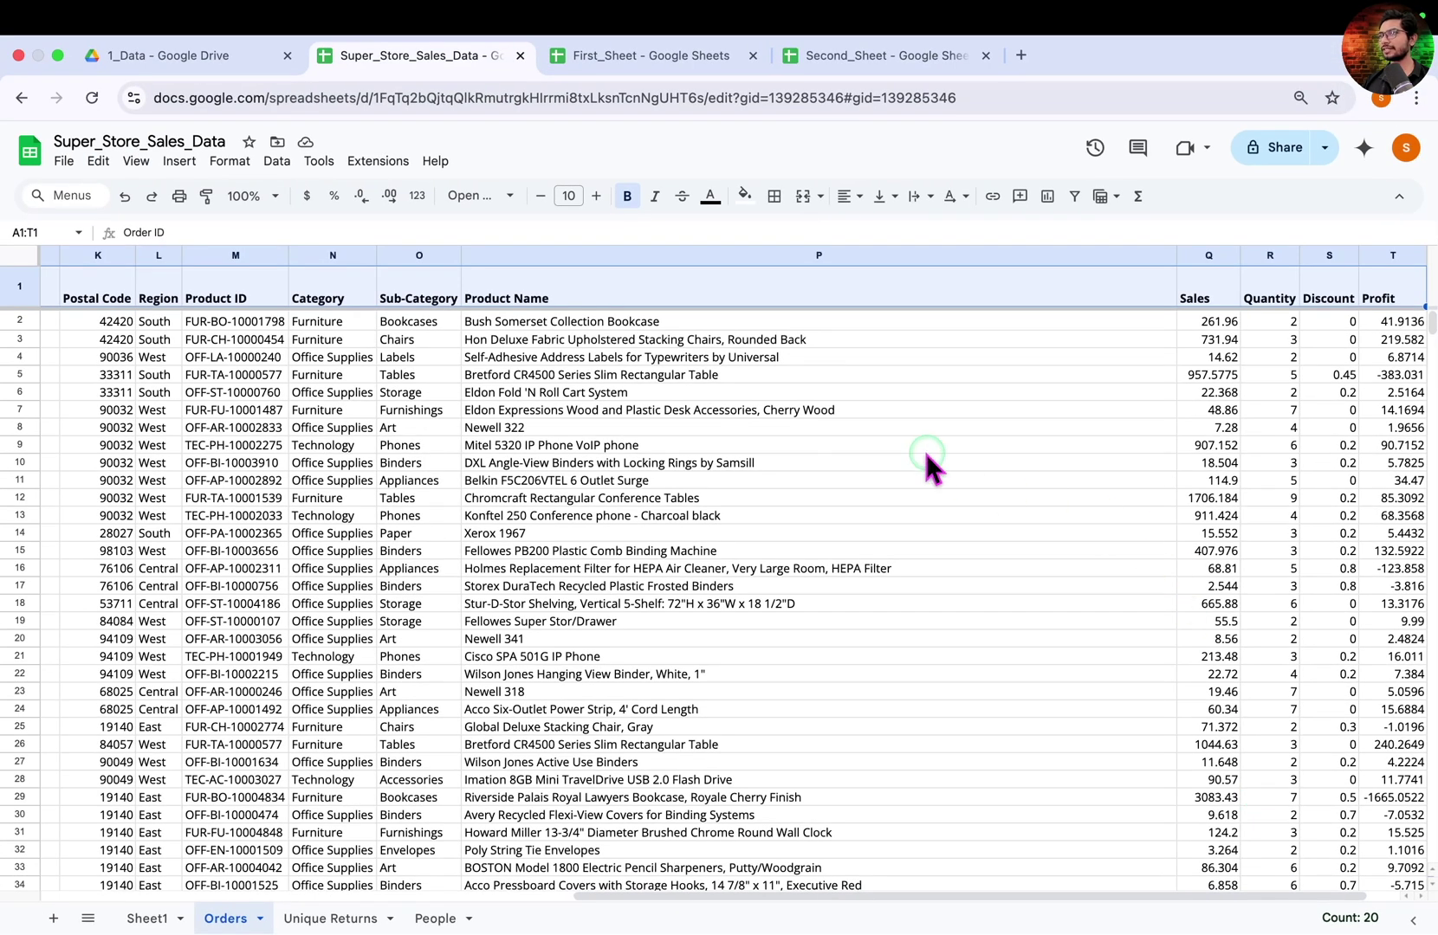
{"action": "scroll", "coordinate": [589, 373], "scroll_direction": "left", "scroll_amount": 10}
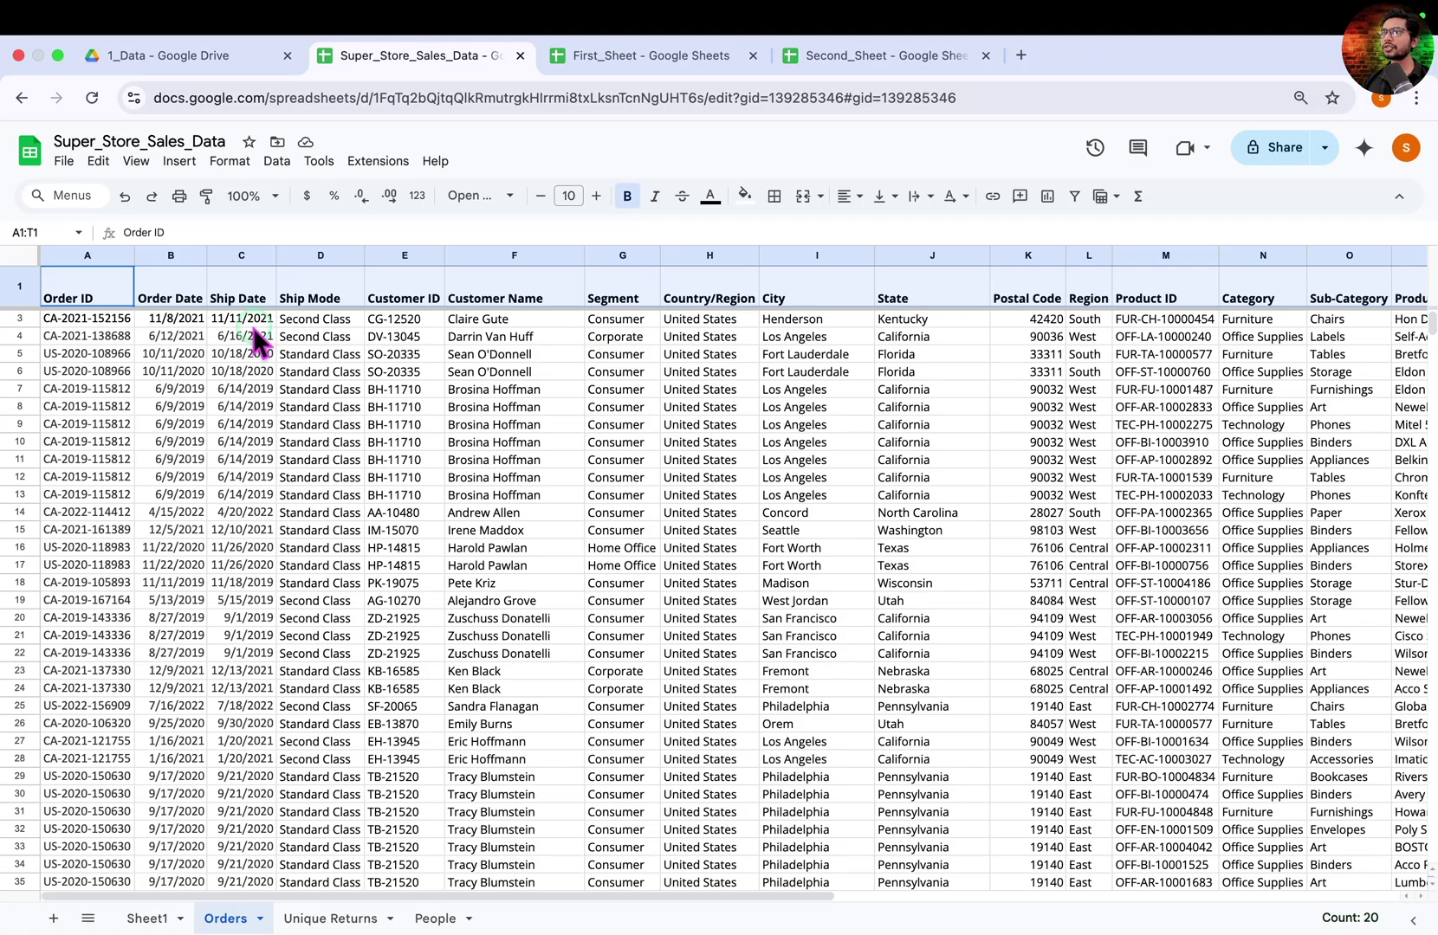
{"action": "left_click", "coordinate": [89, 292]}
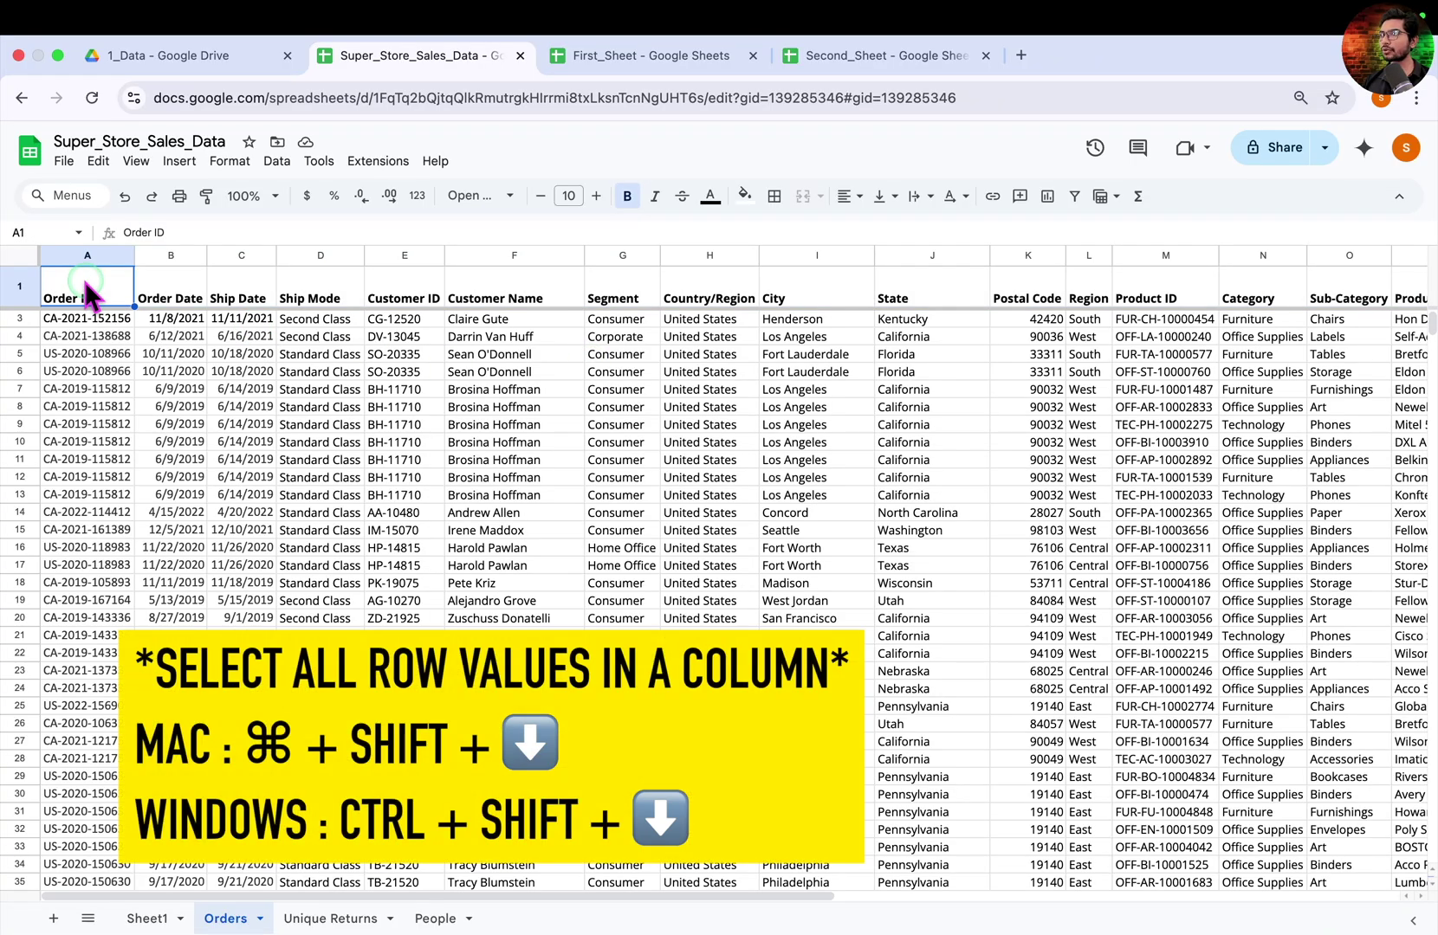
{"action": "key", "text": "super+shift+Down"}
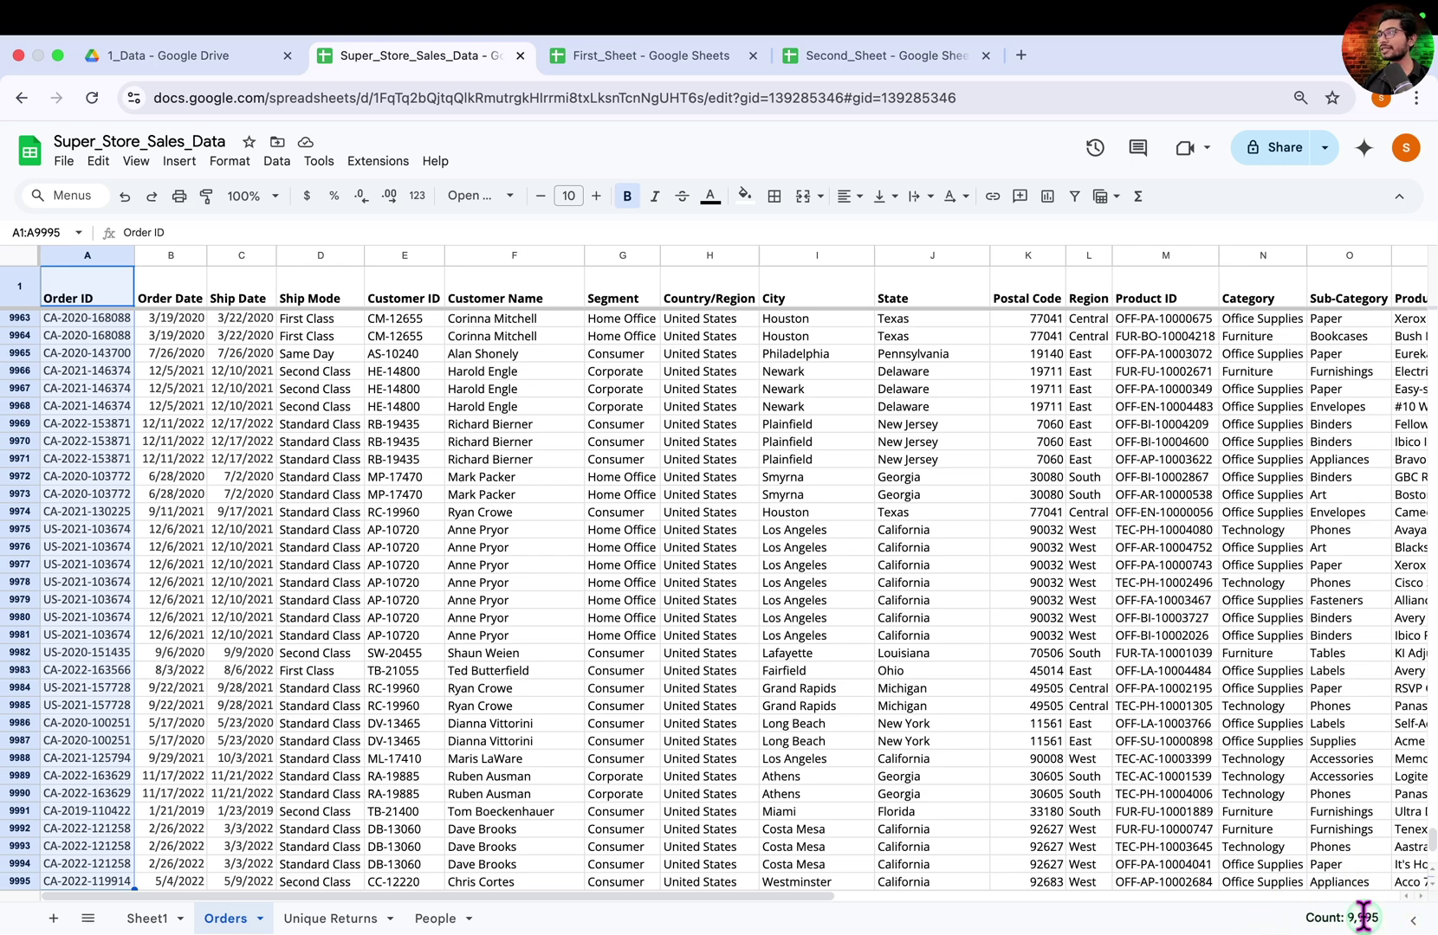
{"action": "left_click", "coordinate": [751, 603]}
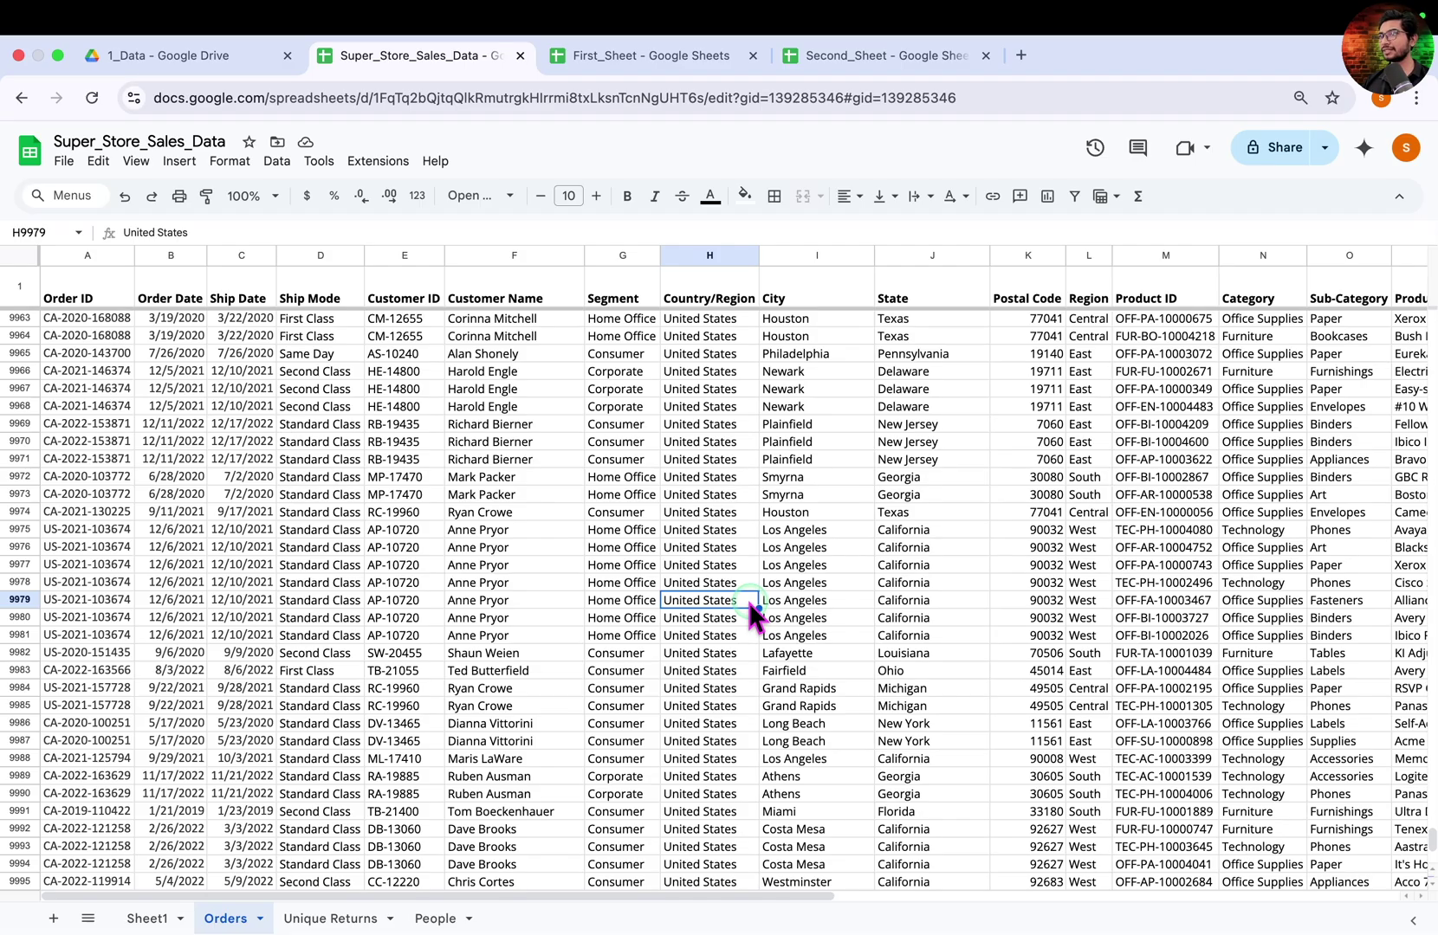
- Select the entire Sales column from its header down and view its summary statistics
{"action": "left_click", "coordinate": [1191, 532]}
{"action": "key", "text": "ctrl+Up"}
{"action": "key", "text": "Right"}
{"action": "key", "text": "Right"}
{"action": "key", "text": "Right"}
{"action": "key", "text": "Right"}
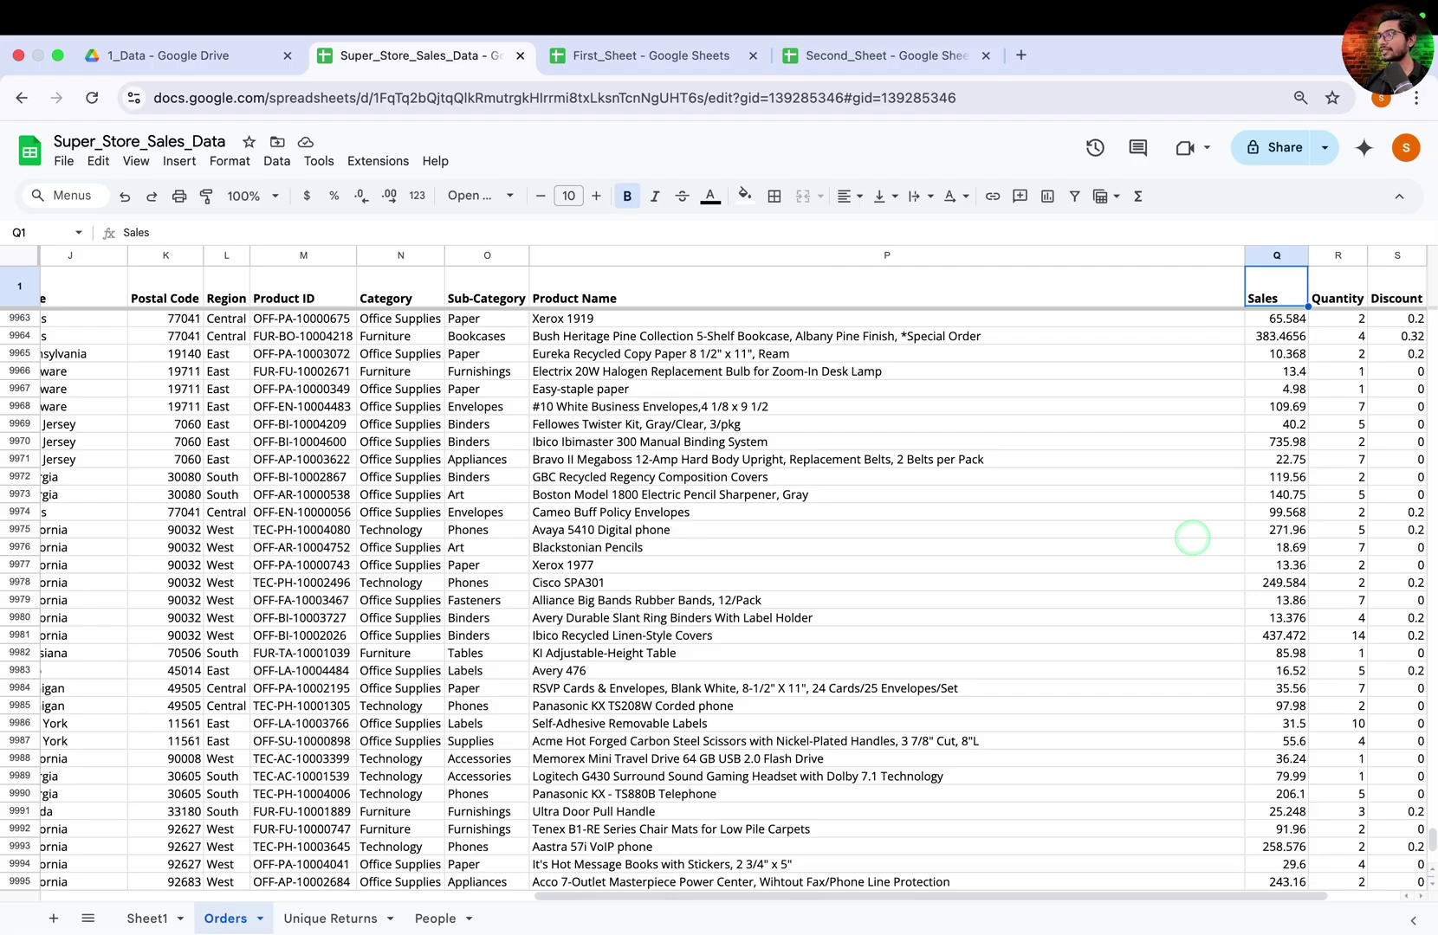
{"action": "key", "text": "ctrl+shift+Down"}
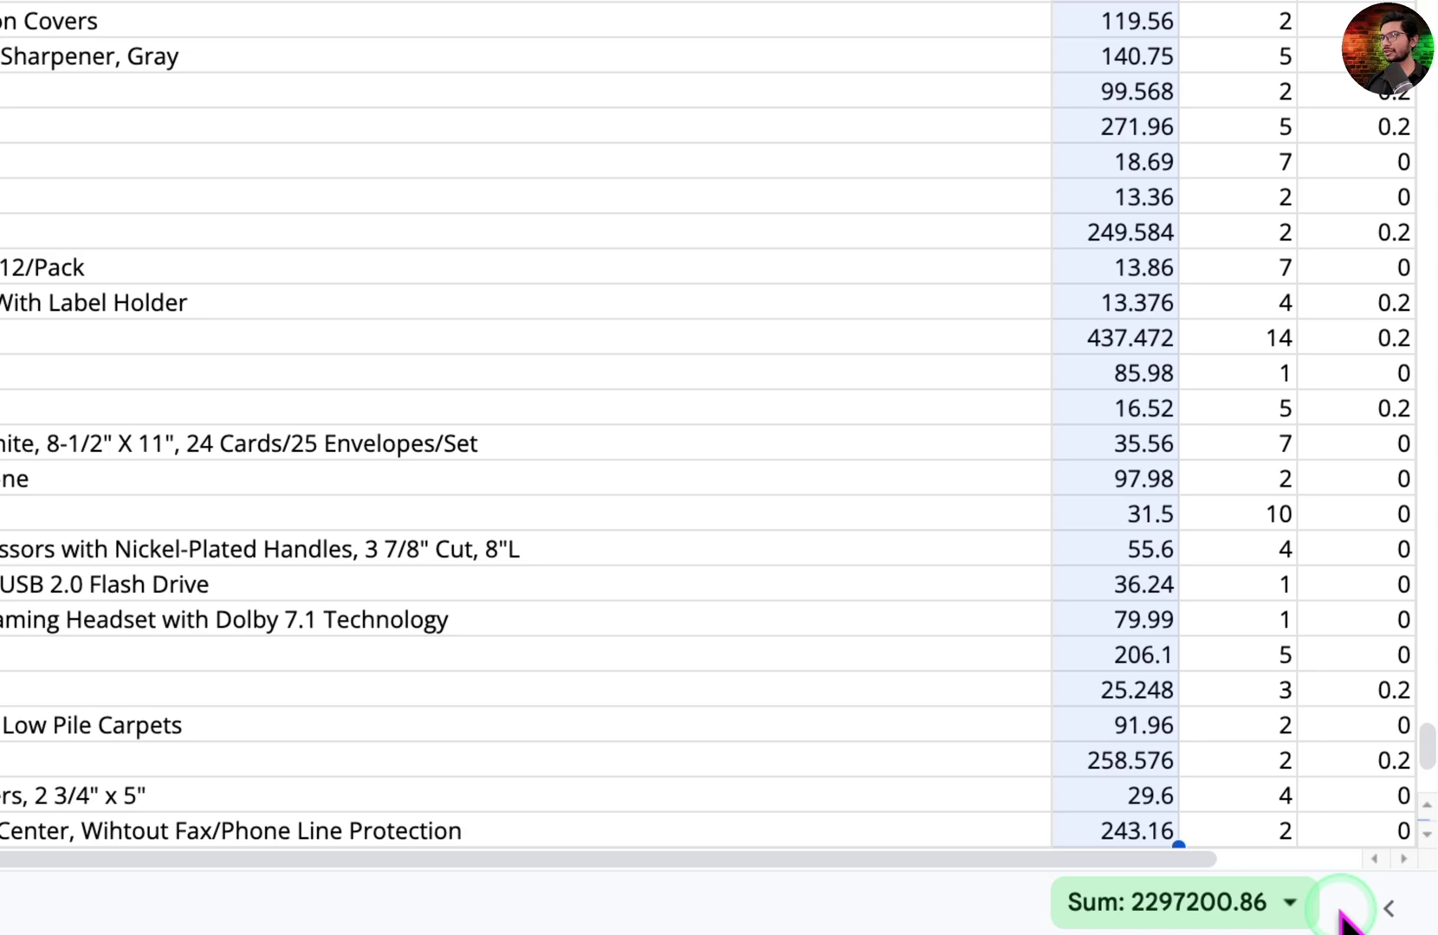
{"action": "left_click", "coordinate": [1293, 908]}
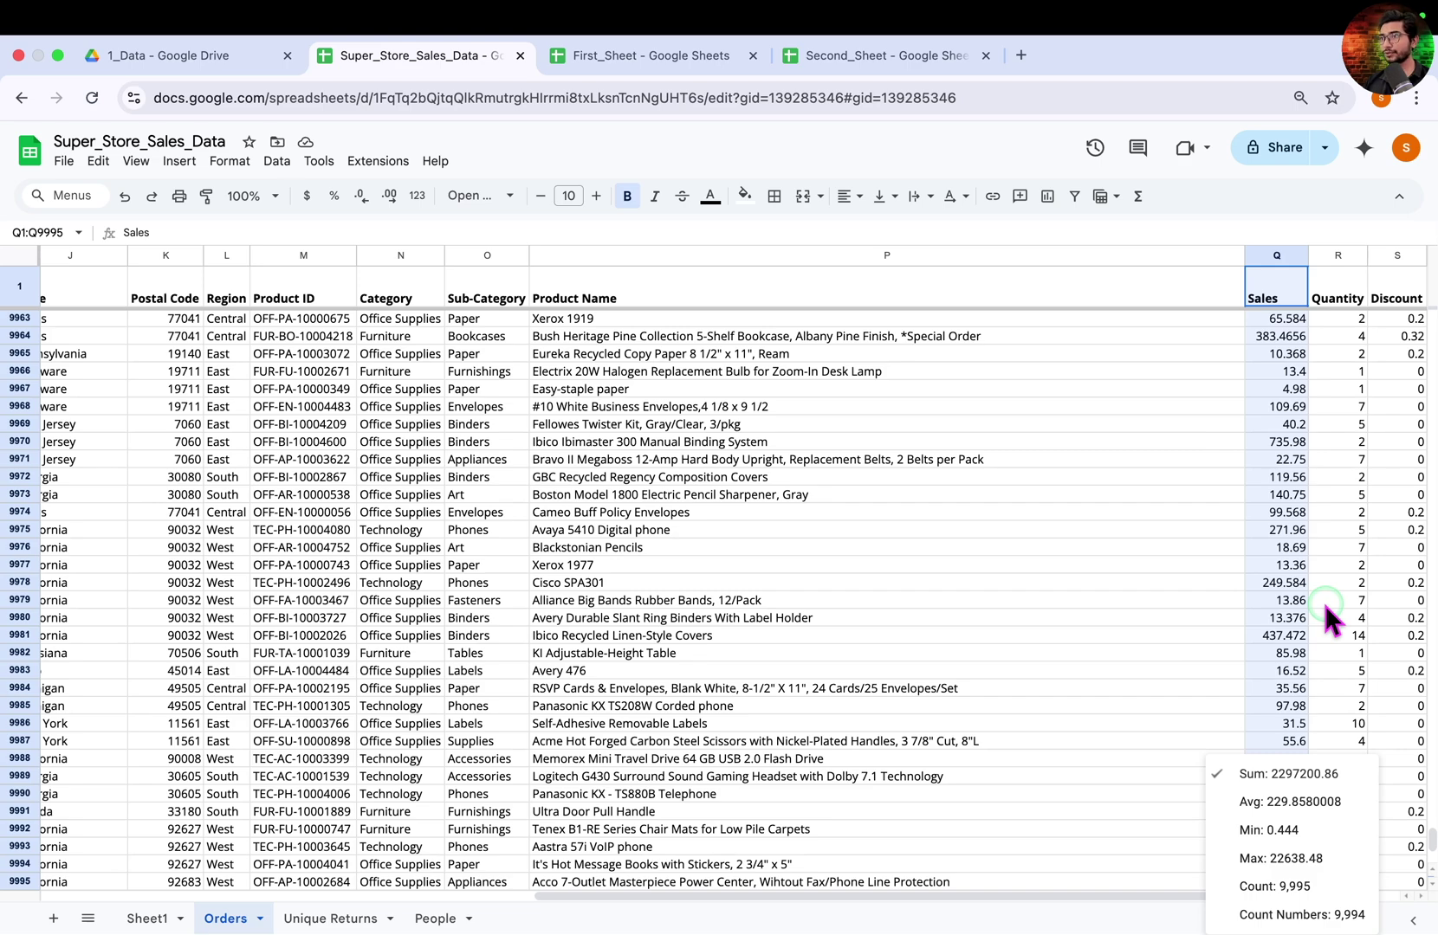
{"action": "left_click", "coordinate": [1301, 600]}
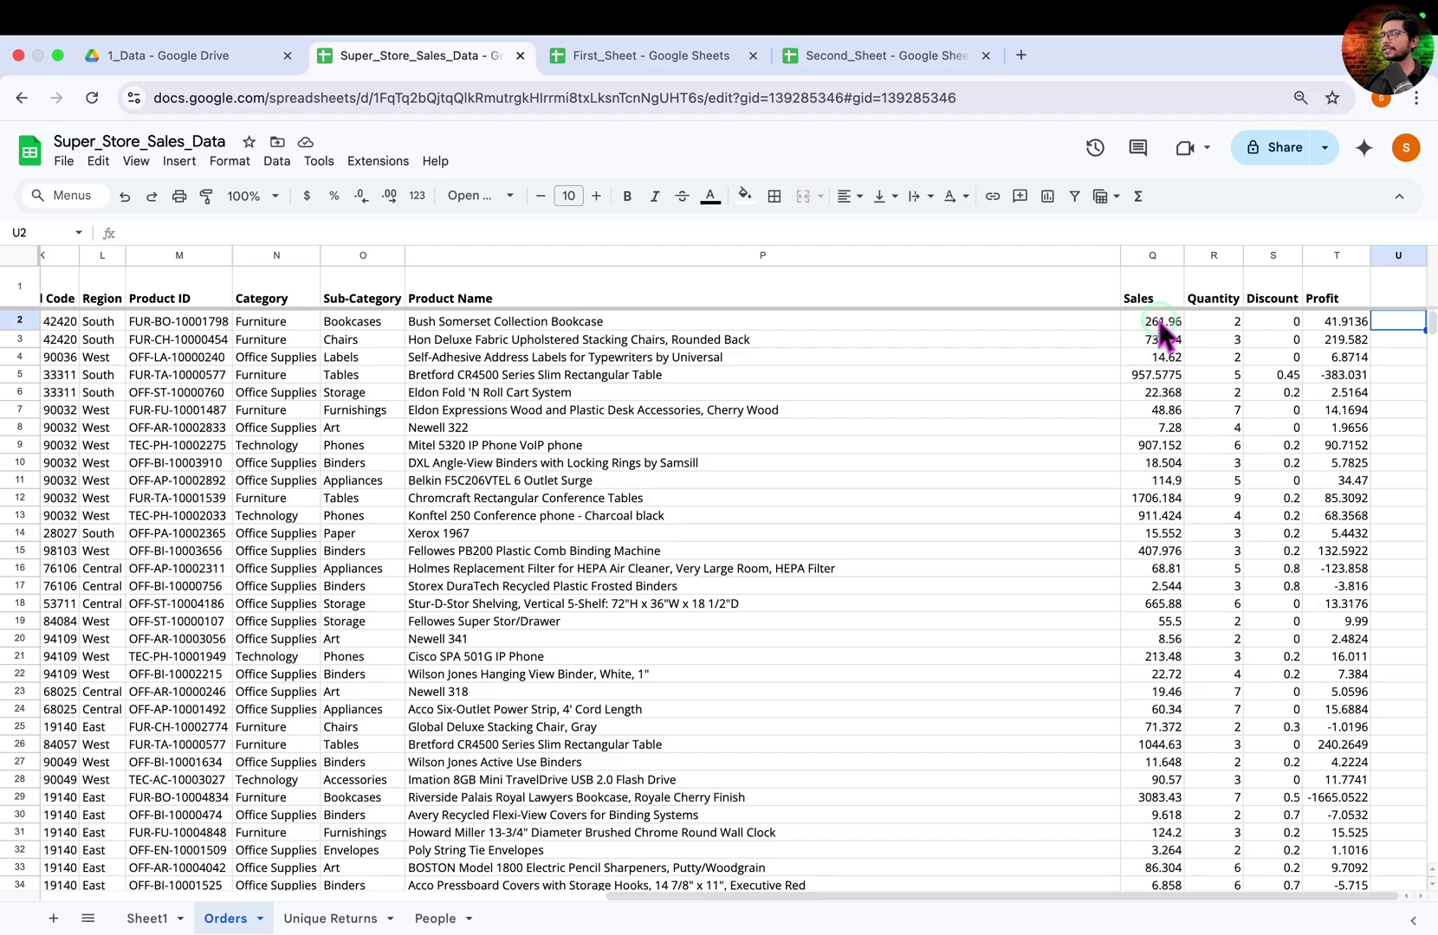
- Search Google for "usd to inr" in a new browser tab
{"action": "left_click", "coordinate": [1160, 324]}
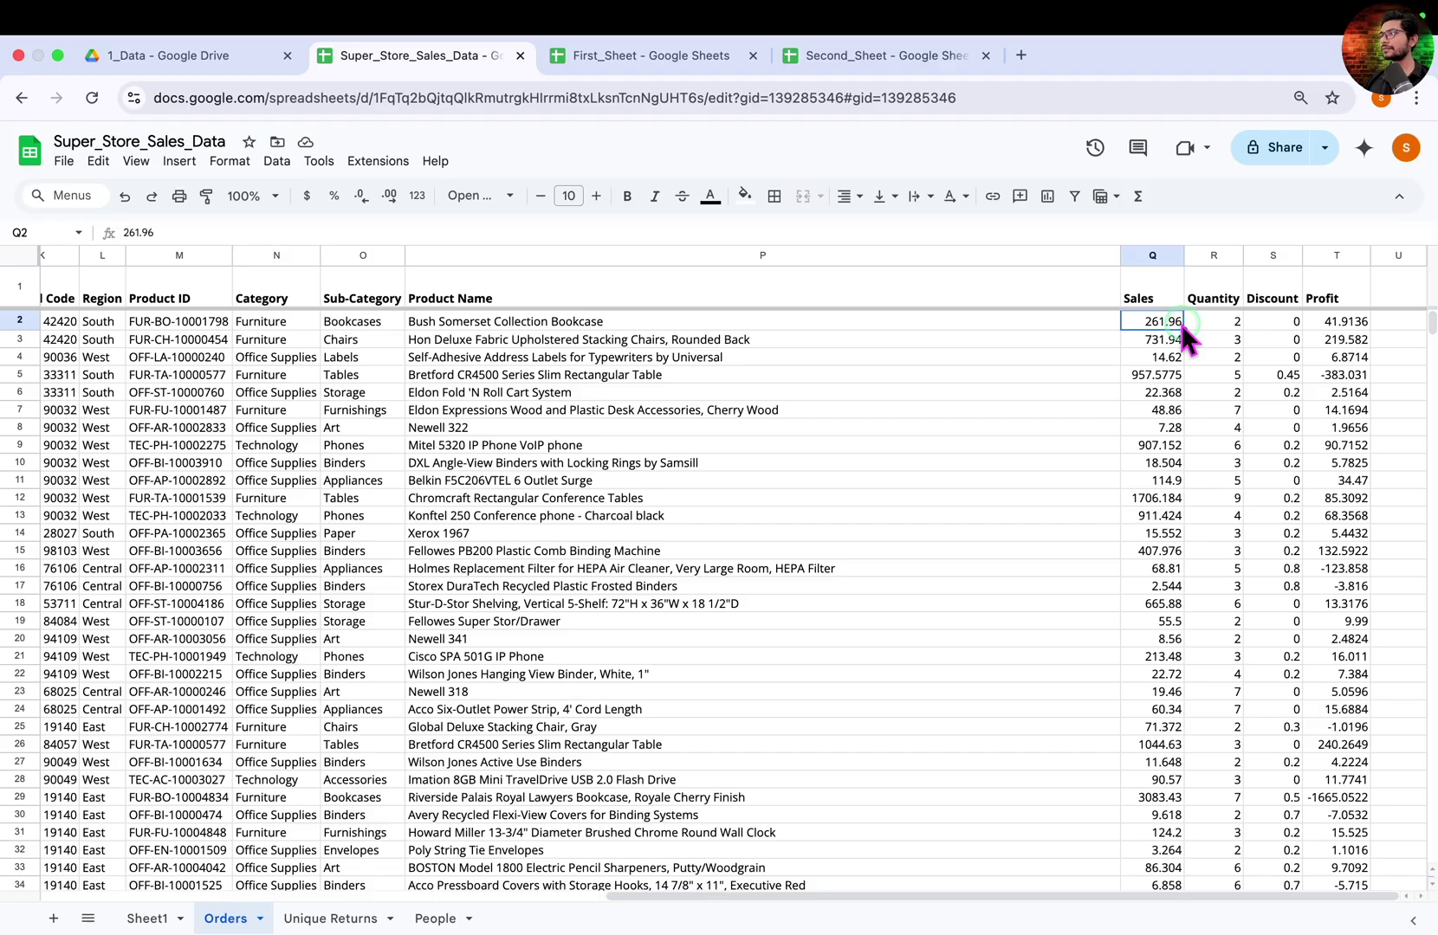
{"action": "left_click", "coordinate": [1020, 54]}
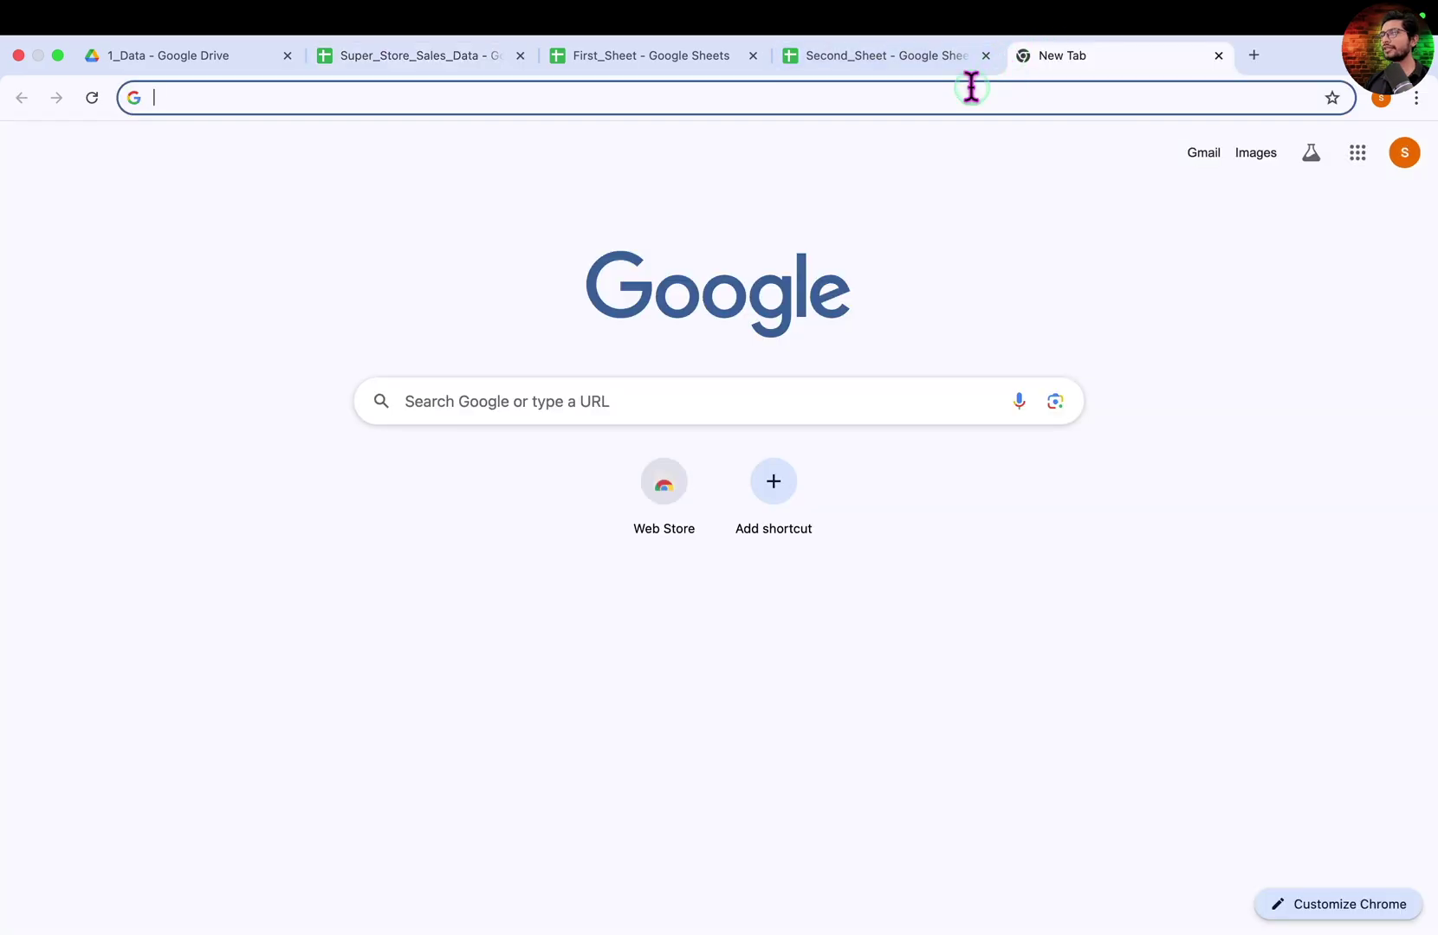
{"action": "left_click", "coordinate": [969, 88]}
{"action": "type", "text": "us"}
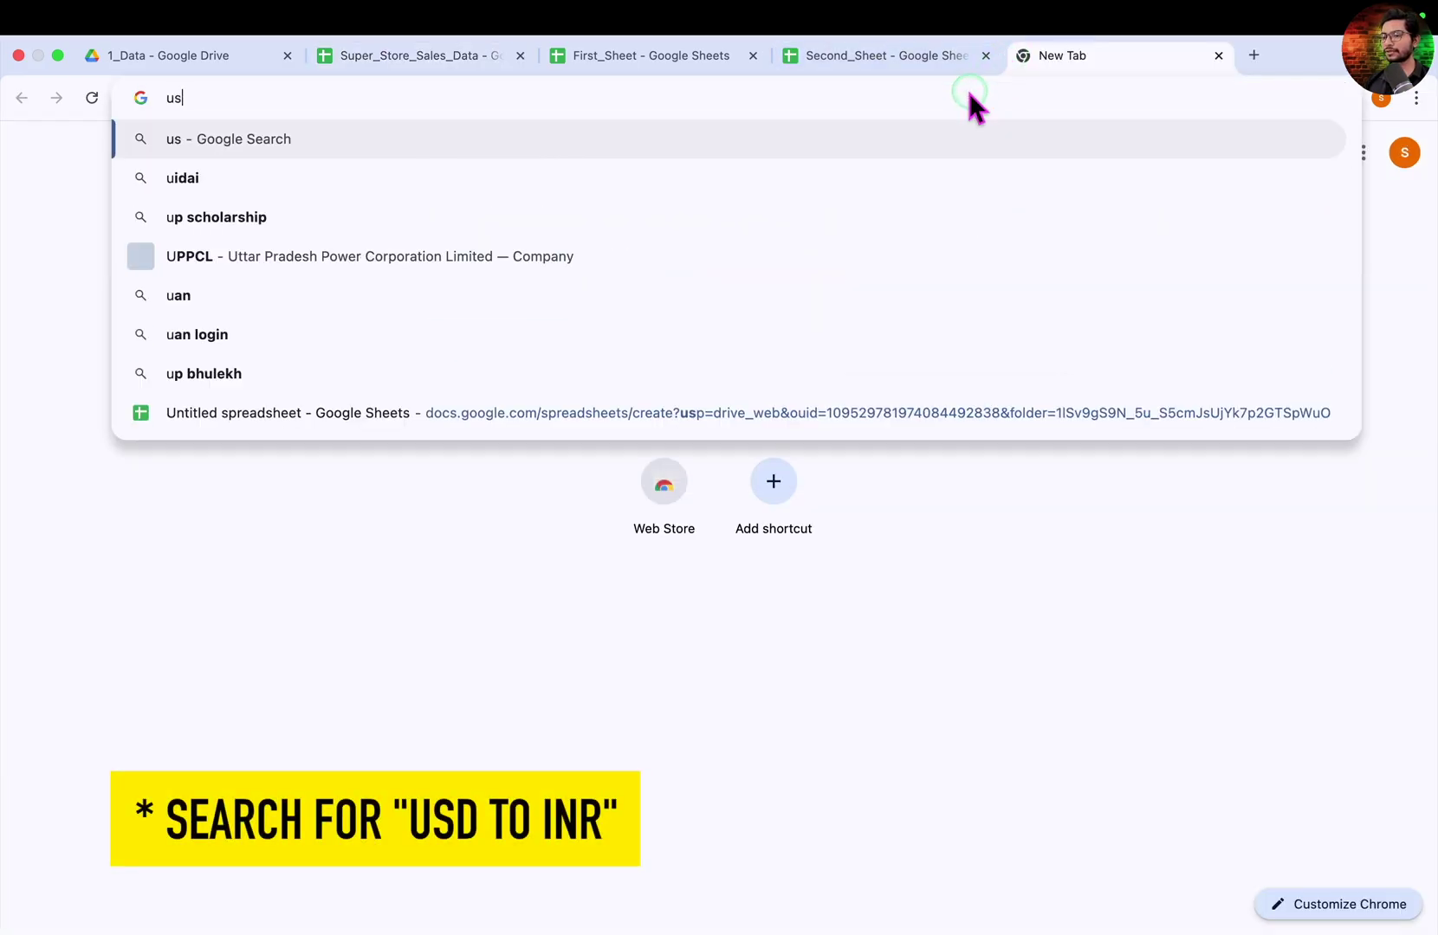
{"action": "type", "text": "d to inr"}
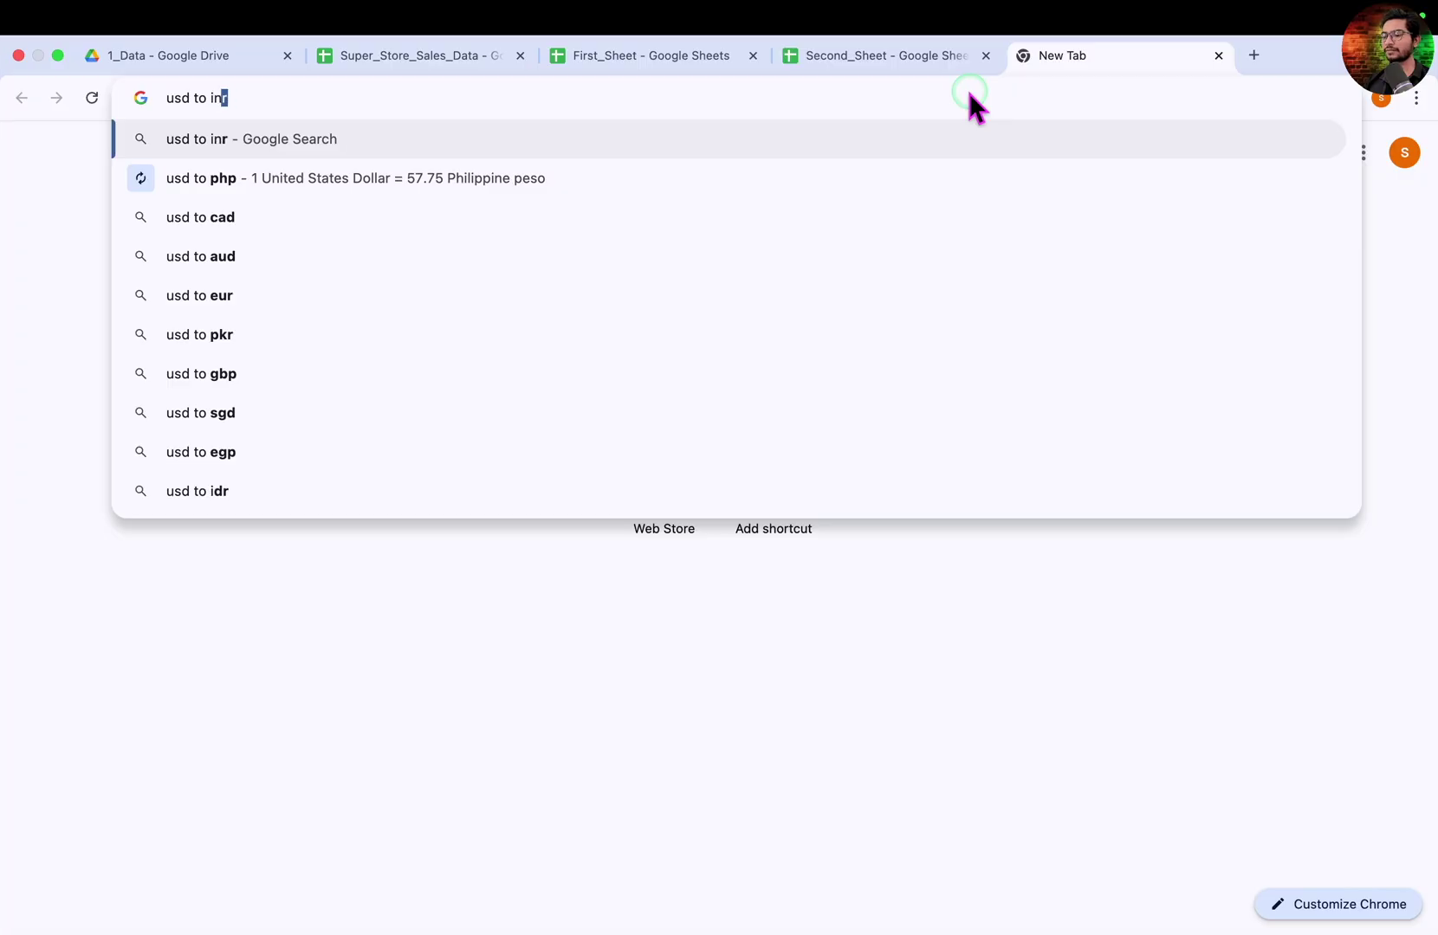
{"action": "key", "text": "Return"}
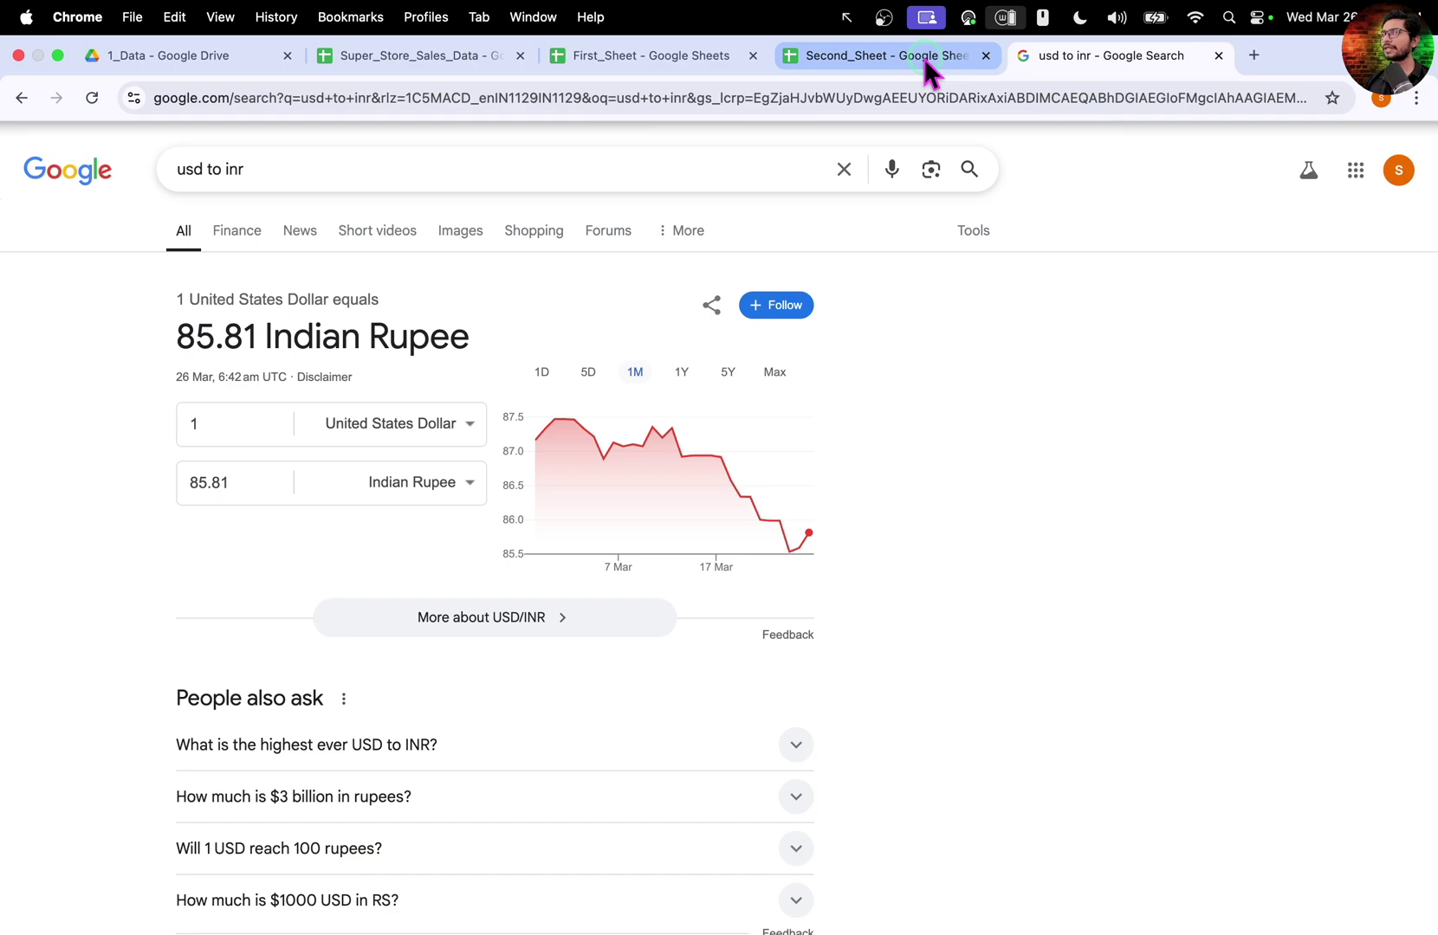
- Switch back to Super_Store_Sales_Data and enter the header "Sales (INR)" in cell U1 of the Orders sheet
{"action": "left_click", "coordinate": [423, 55]}
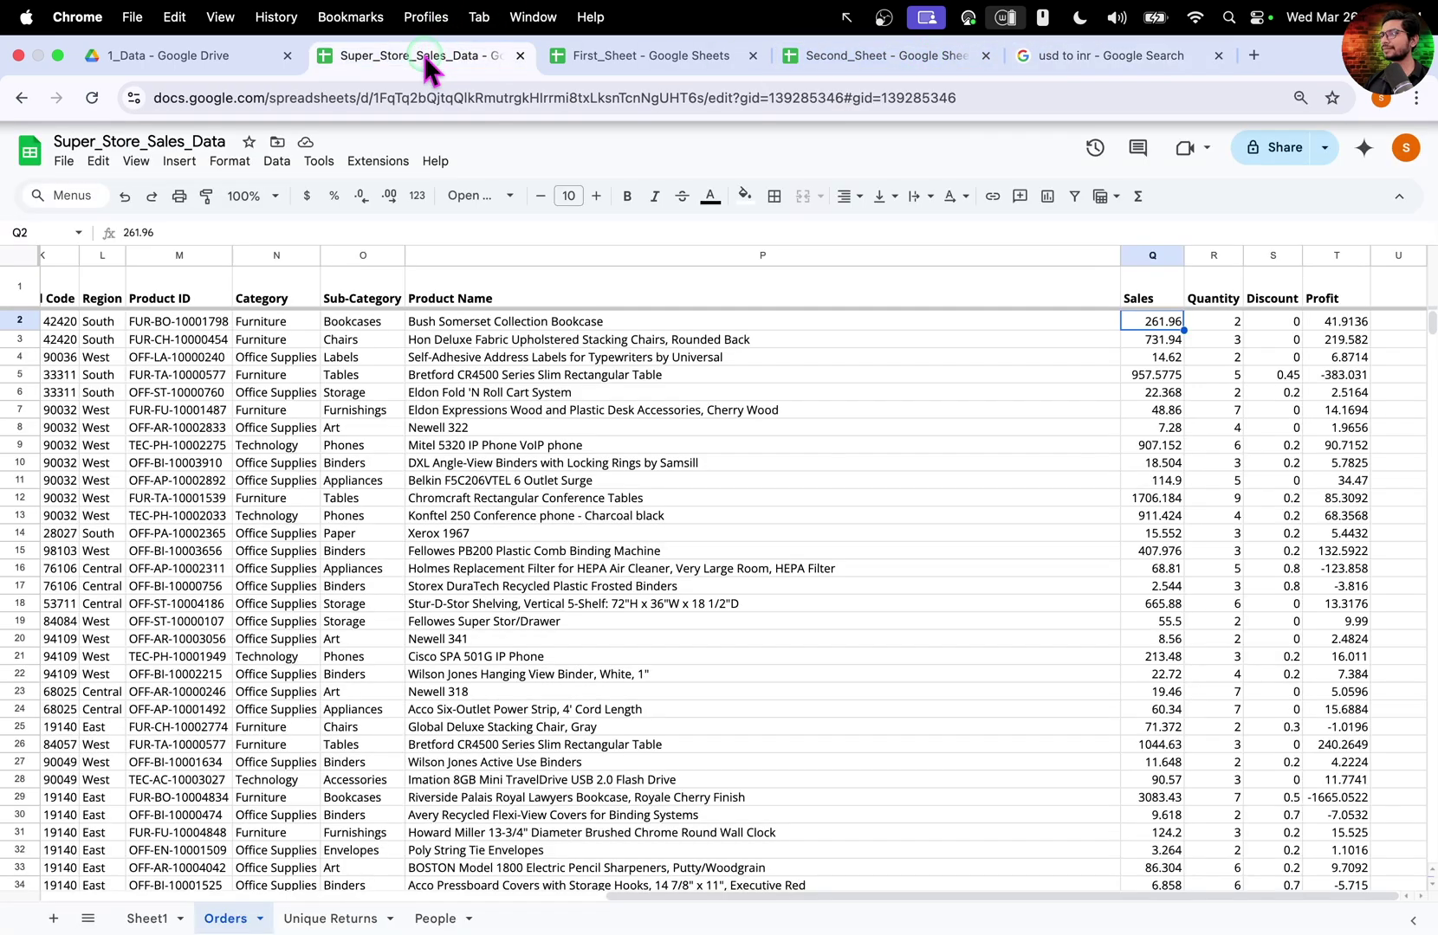
{"action": "left_click", "coordinate": [1386, 288]}
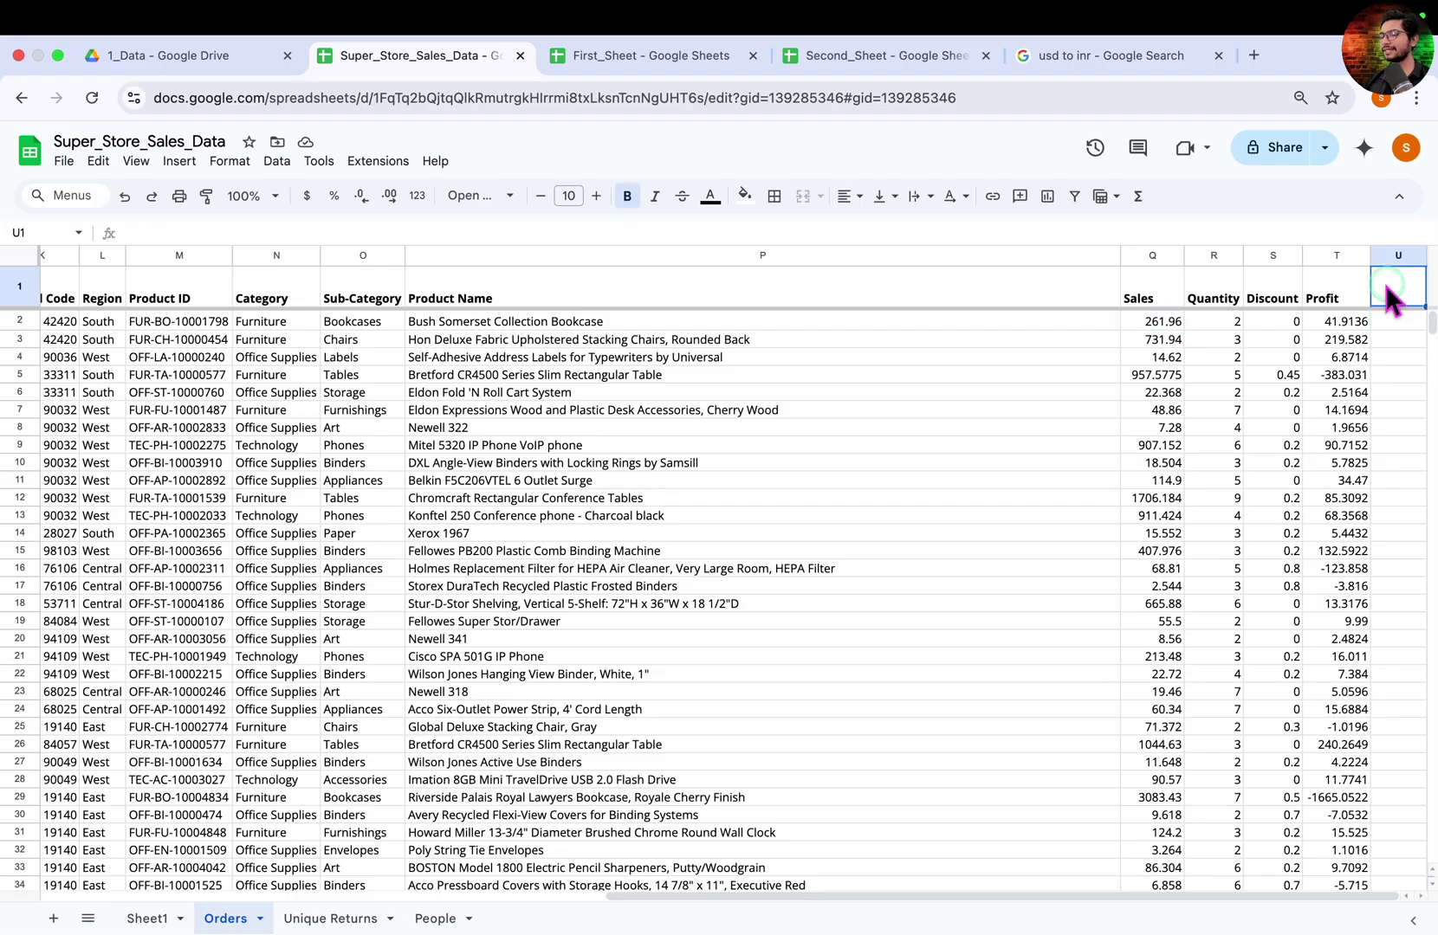
{"action": "type", "text": "Sales (INR)"}
- Insert one column to the right of Sales (INR) and fit the Sales (INR) column's width to its content
{"action": "right_click", "coordinate": [1394, 255]}
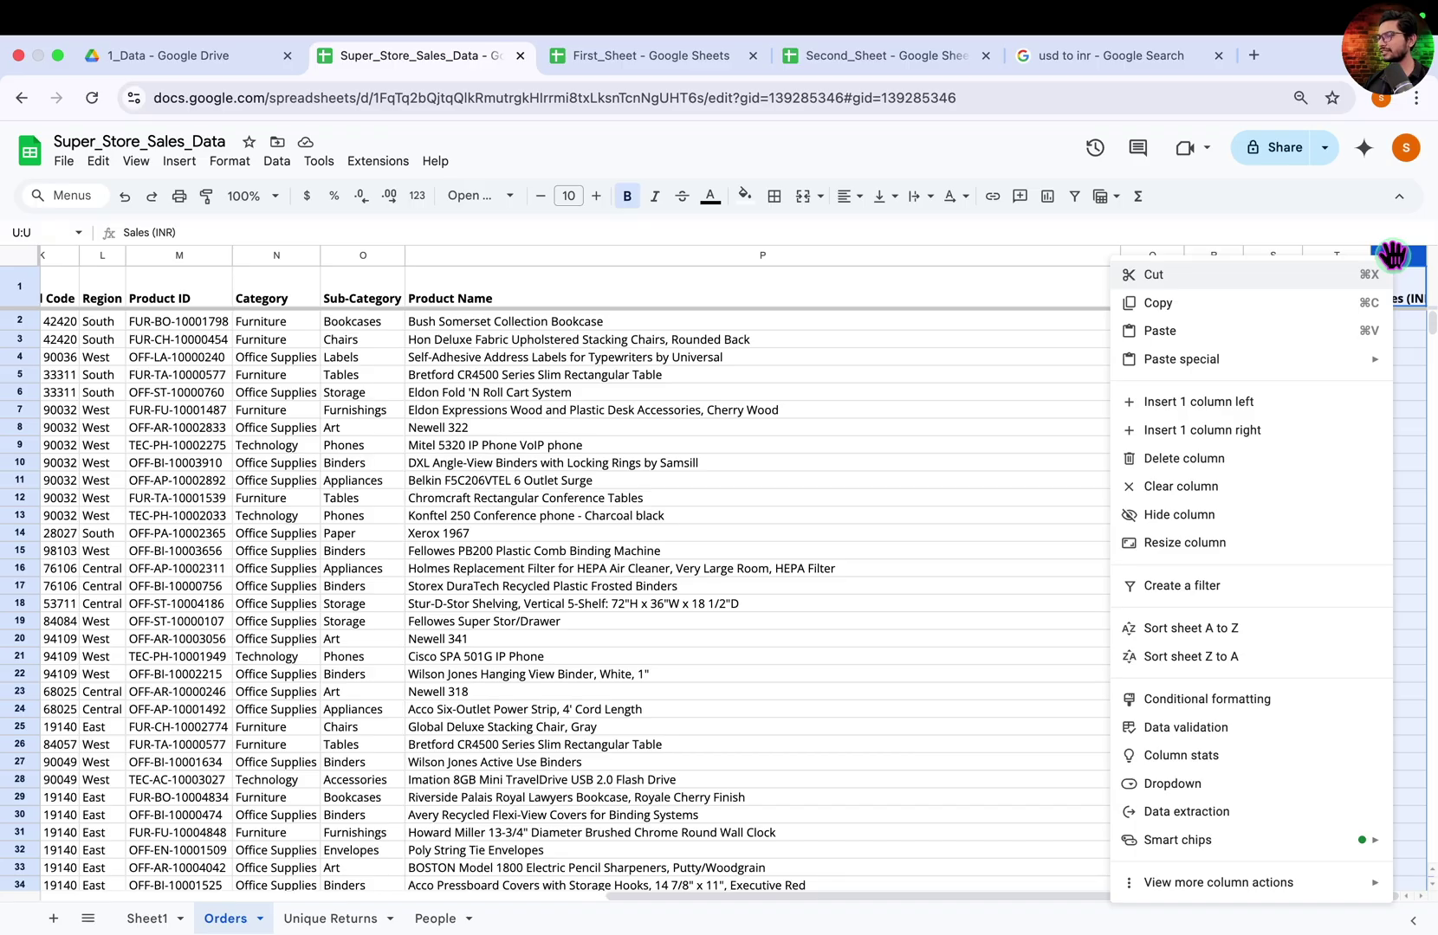
{"action": "left_click", "coordinate": [1253, 431]}
{"action": "left_click", "coordinate": [1367, 325]}
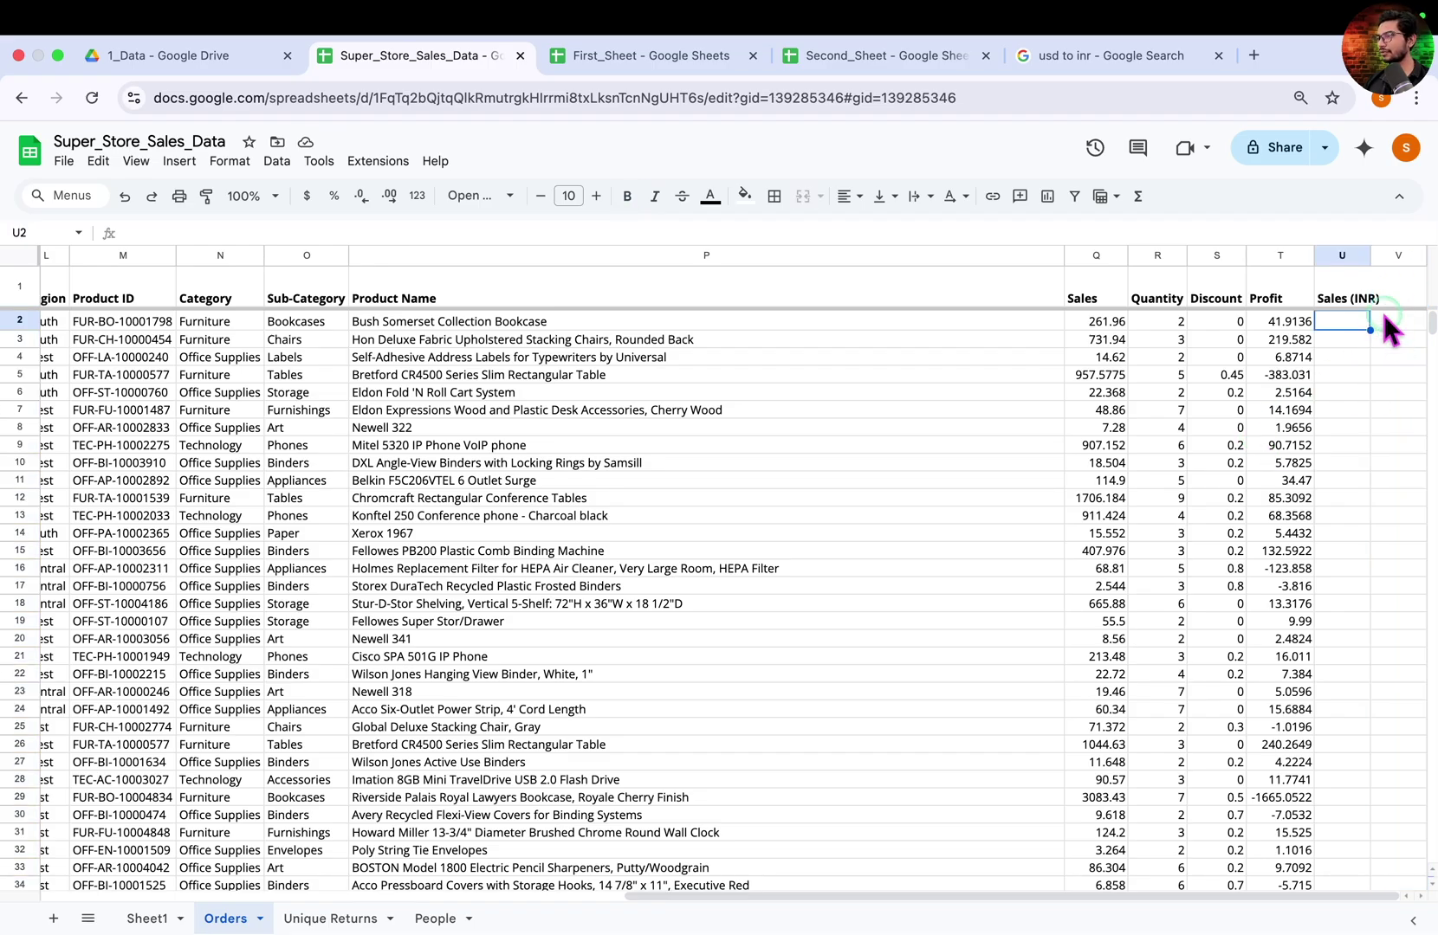
{"action": "left_click_drag", "start_coordinate": [1370, 254], "coordinate": [1370, 253]}
{"action": "double_click", "coordinate": [1371, 254]}
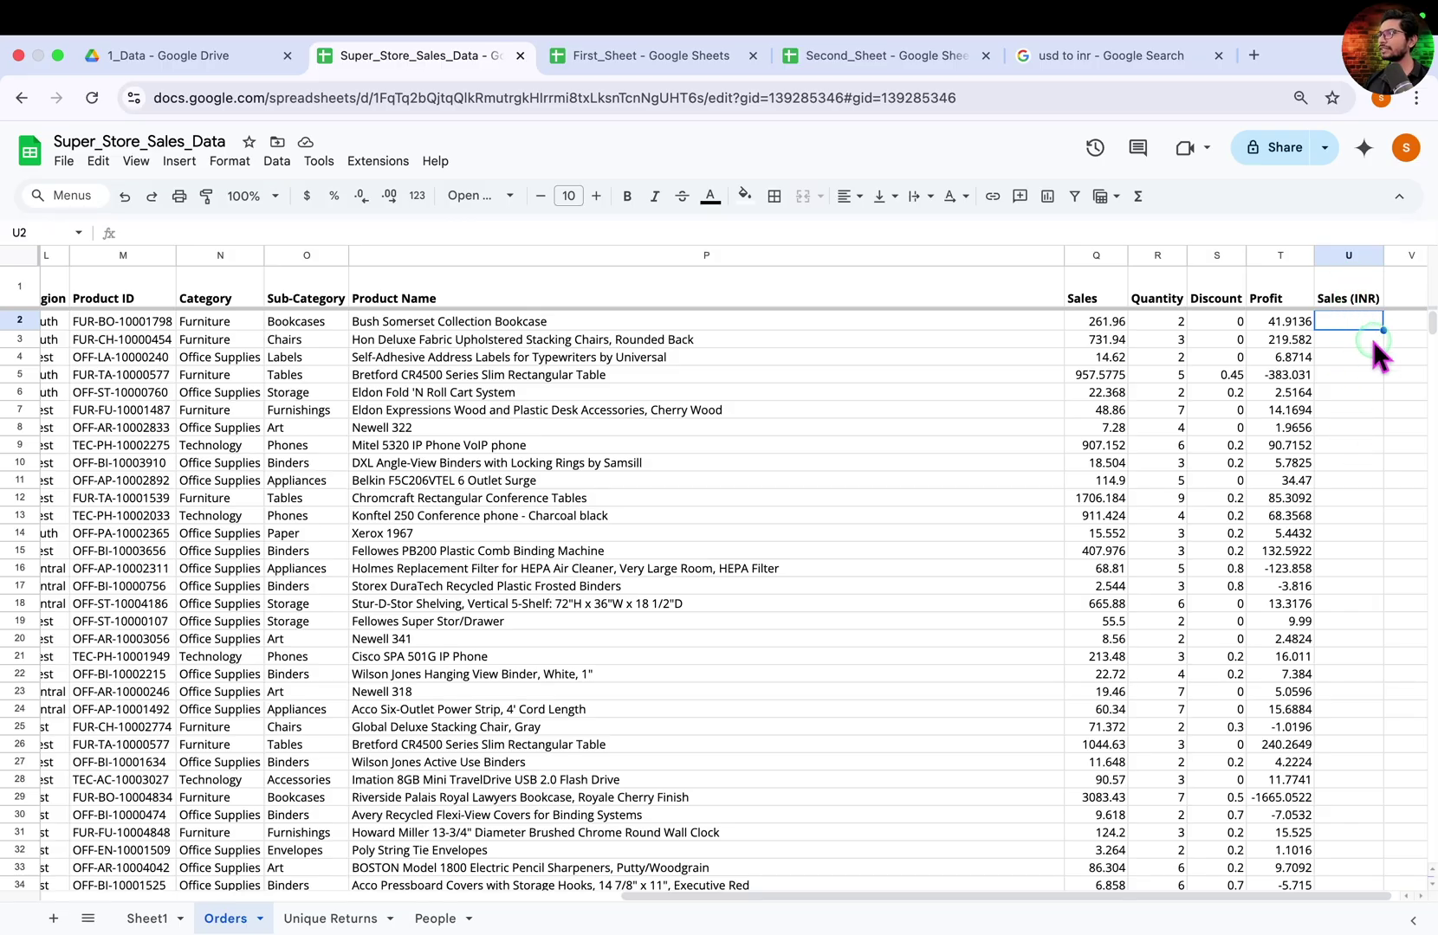
- Enter "261.96 * 86" without an equals sign in cell U2, using the first order's Sales value
{"action": "left_click", "coordinate": [1103, 328]}
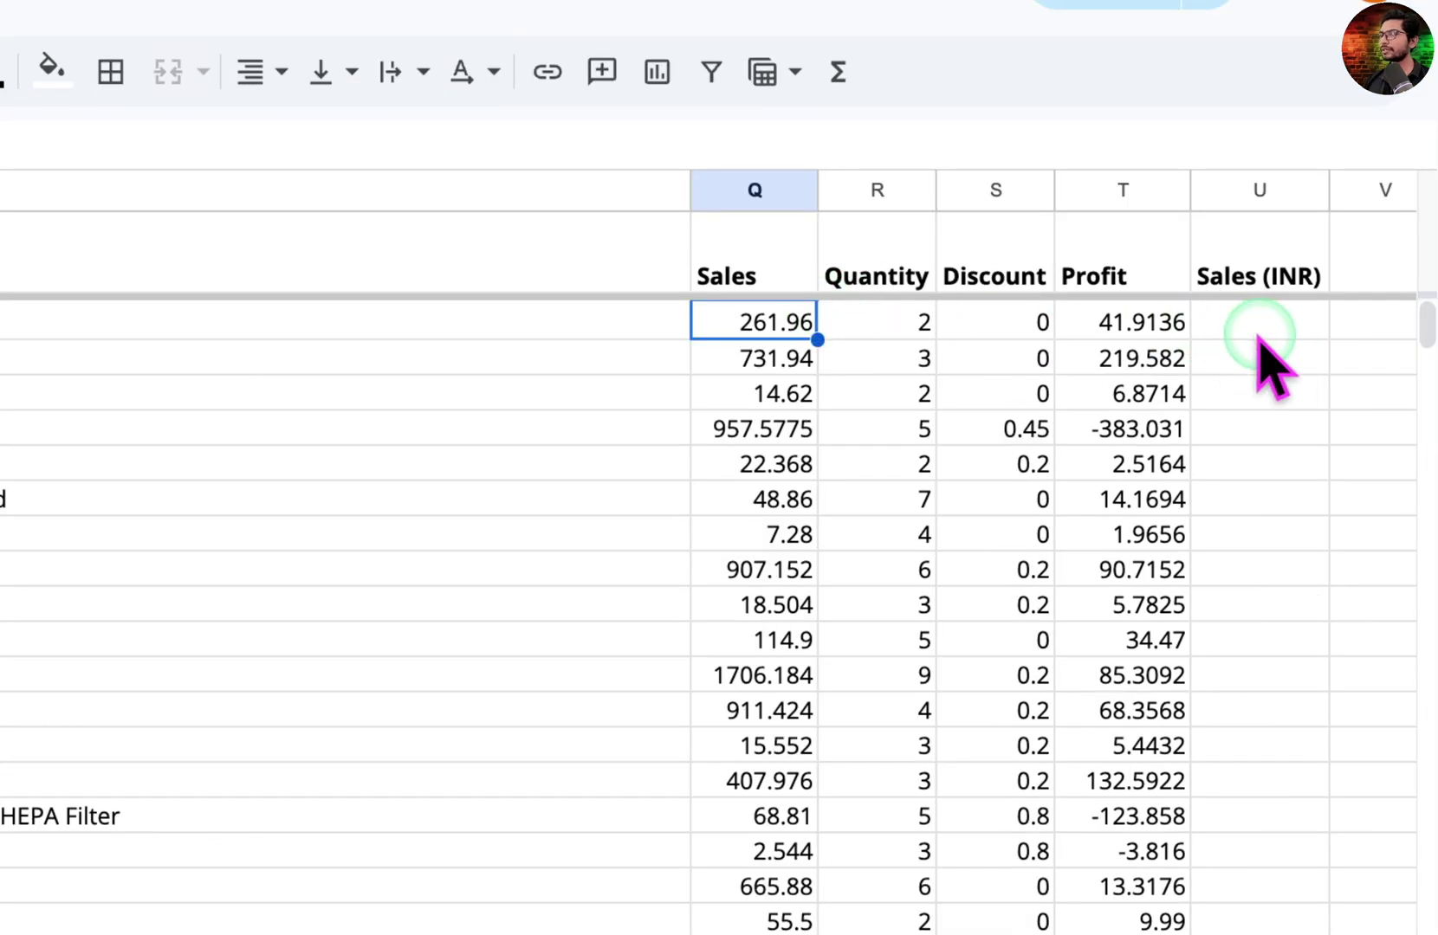
{"action": "left_click", "coordinate": [1271, 326]}
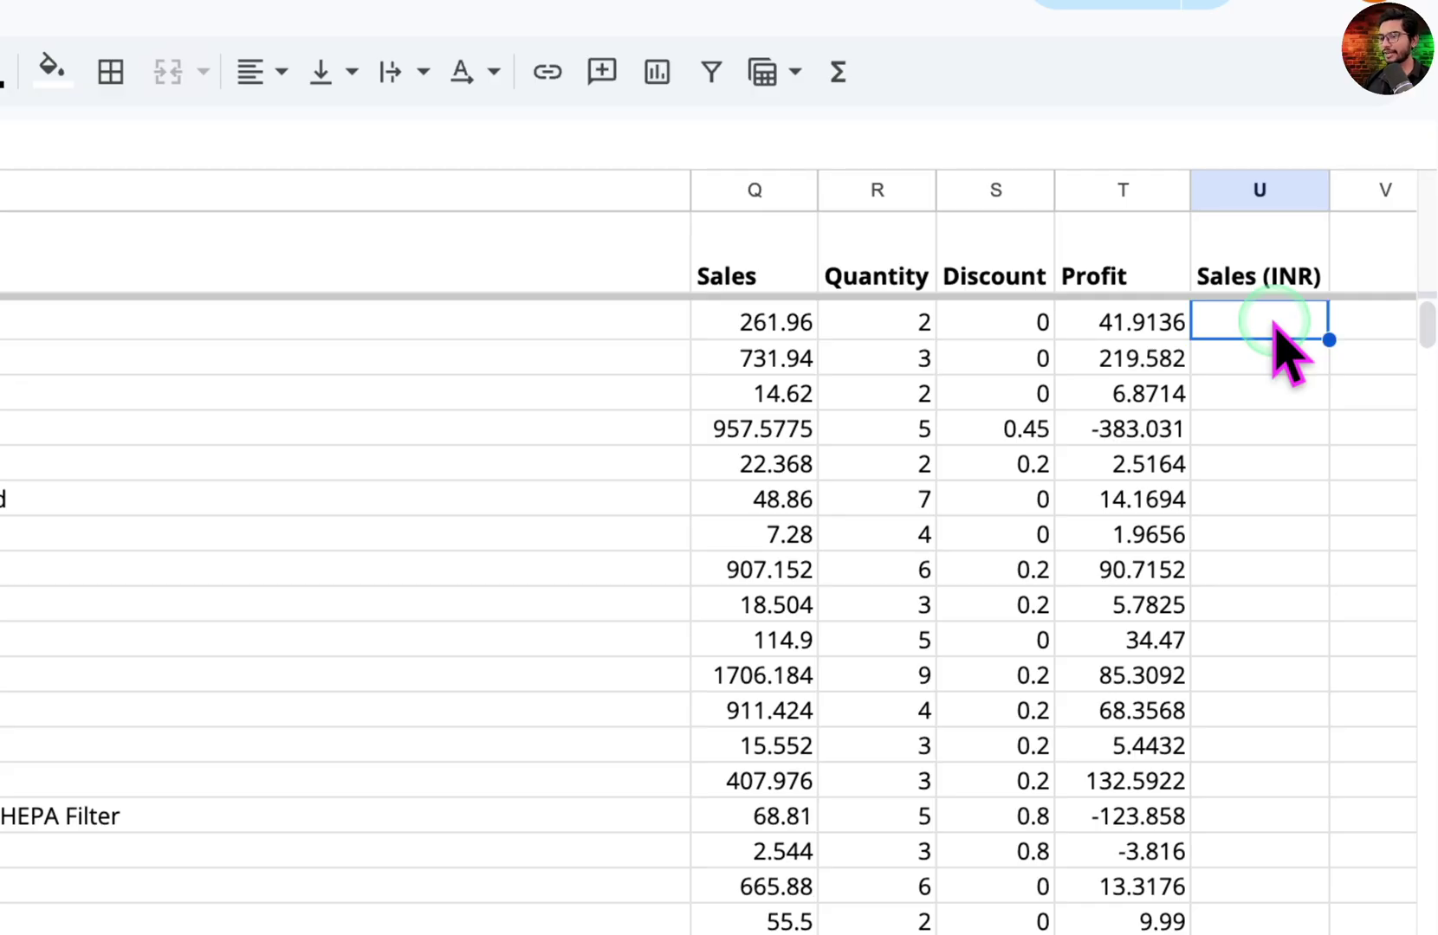
{"action": "type", "text": "261."}
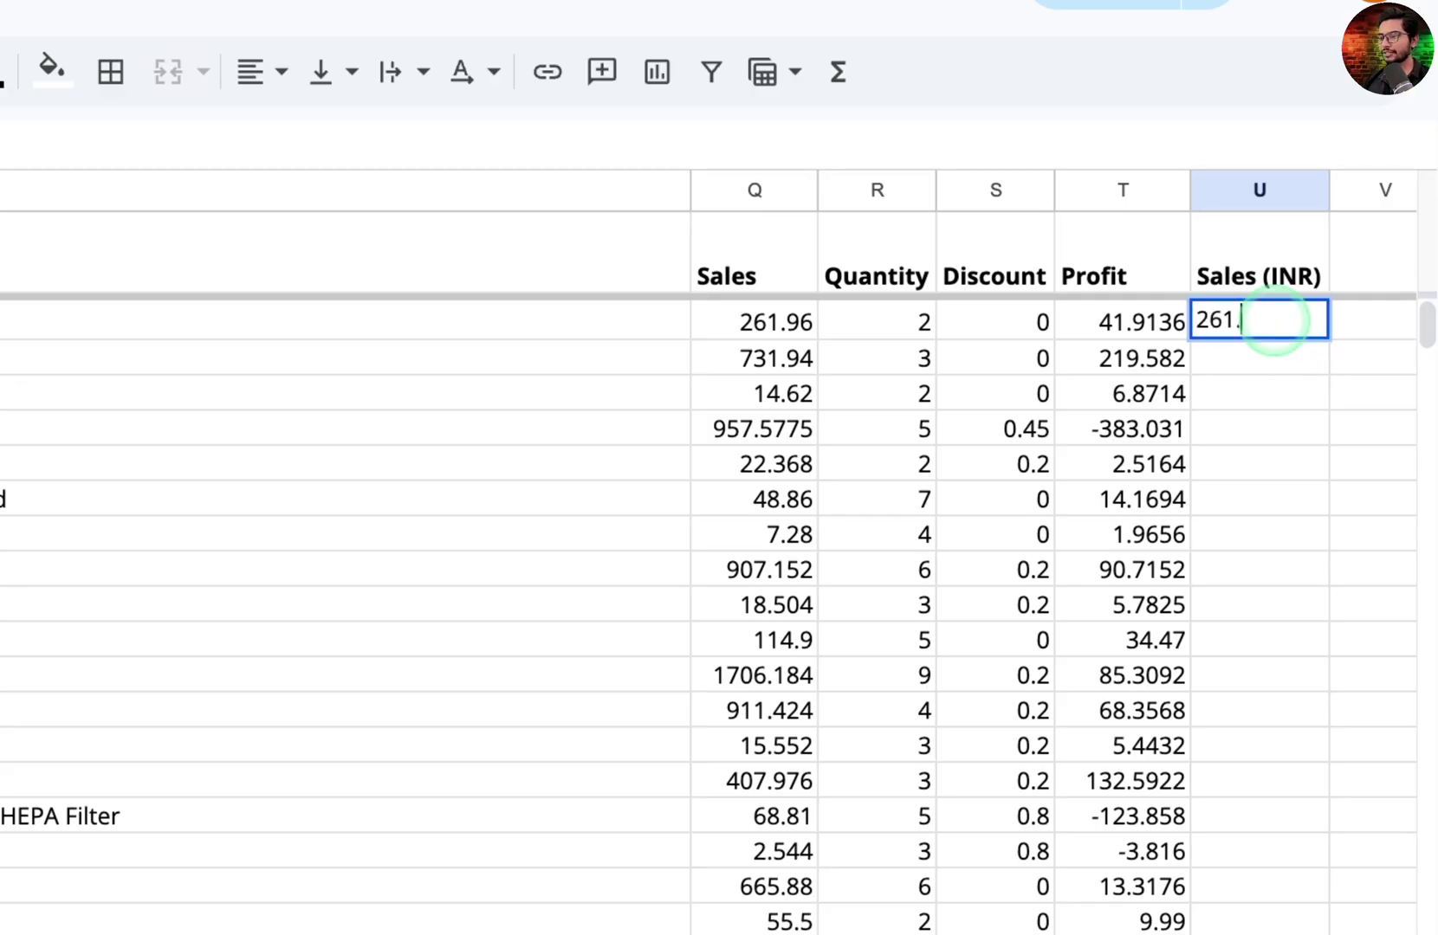
{"action": "type", "text": "96 *"}
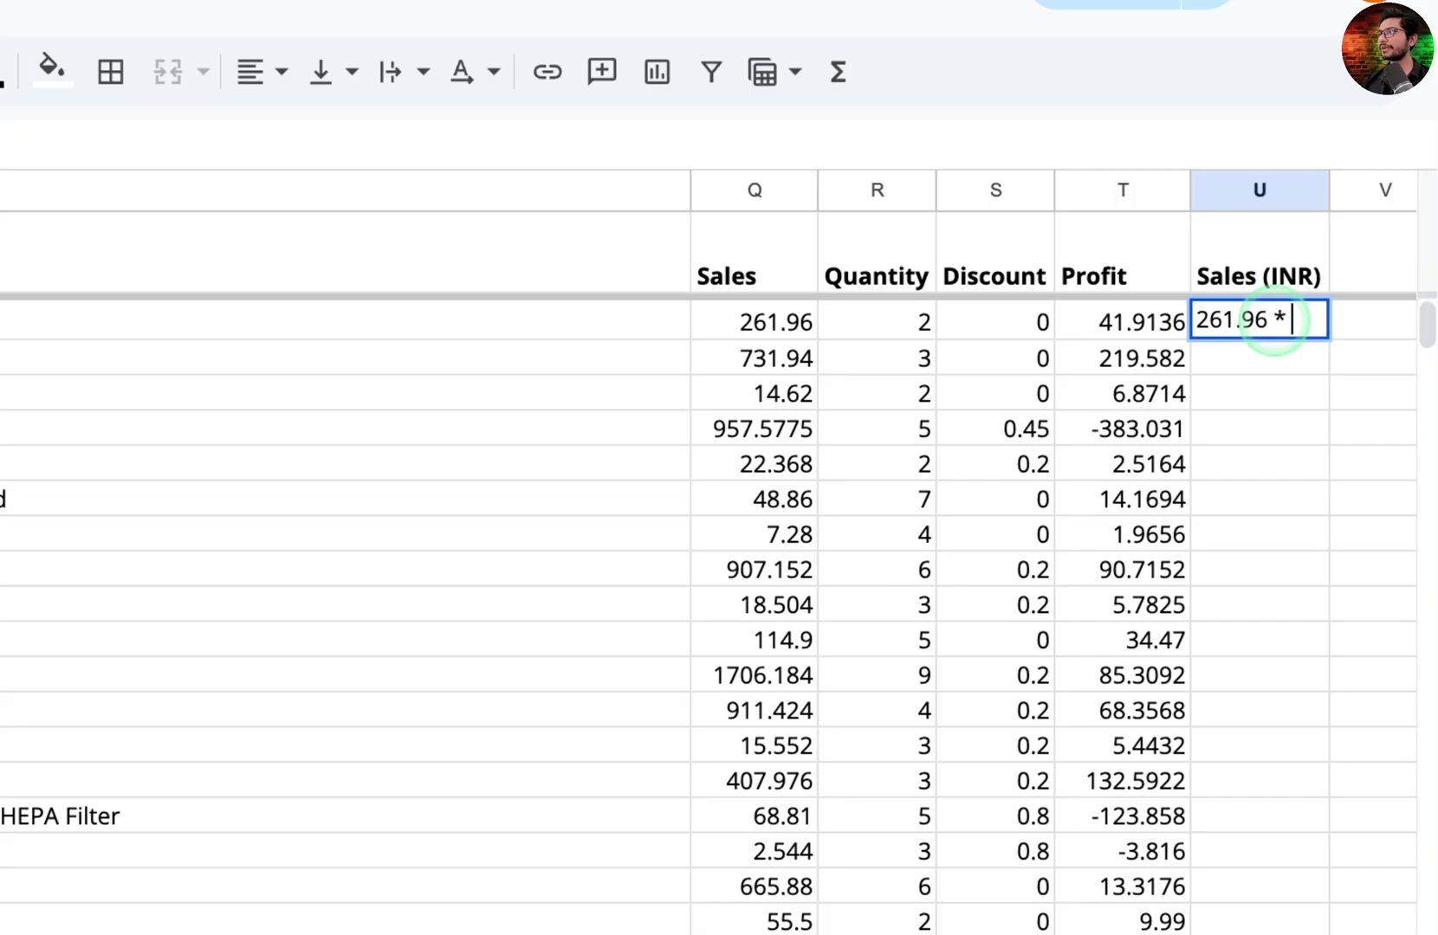
{"action": "type", "text": " 86"}
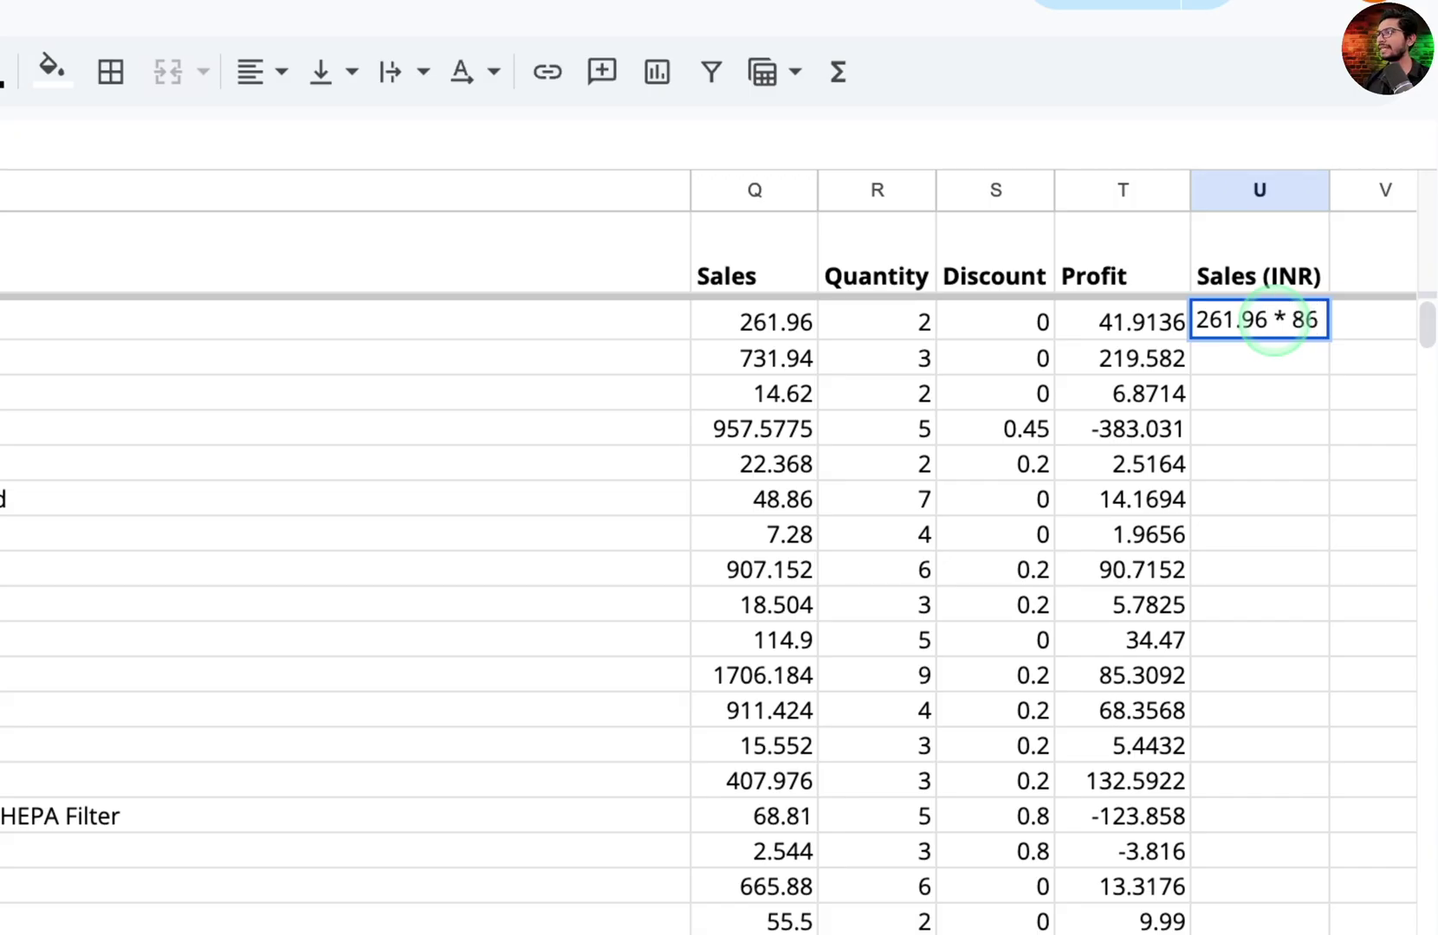
{"action": "key", "text": "Return"}
{"action": "key", "text": "Up"}
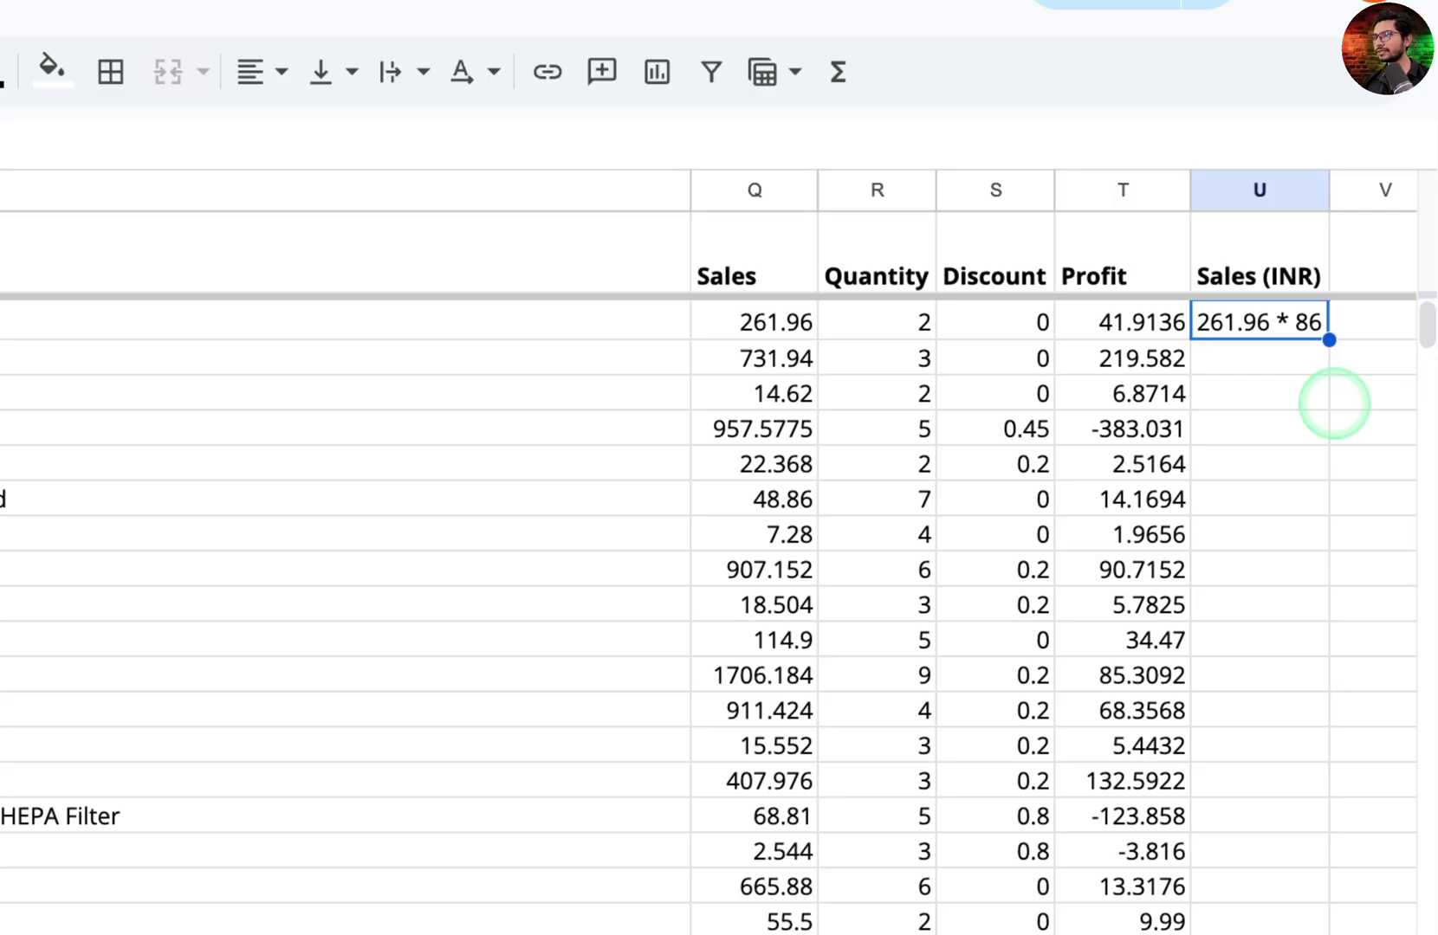
- Turn the entry in U2 into the formula = 261.96 * 86, reject the suggested autofill and select the Sales value in Q2
{"action": "key", "text": "Return"}
{"action": "key", "text": "Left"}
{"action": "key", "text": "Left"}
{"action": "key", "text": "Left"}
{"action": "key", "text": "Left"}
{"action": "key", "text": "Left"}
{"action": "key", "text": "Left"}
{"action": "key", "text": "Left"}
{"action": "key", "text": "Left"}
{"action": "key", "text": "Left"}
{"action": "key", "text": "Left"}
{"action": "key", "text": "Left"}
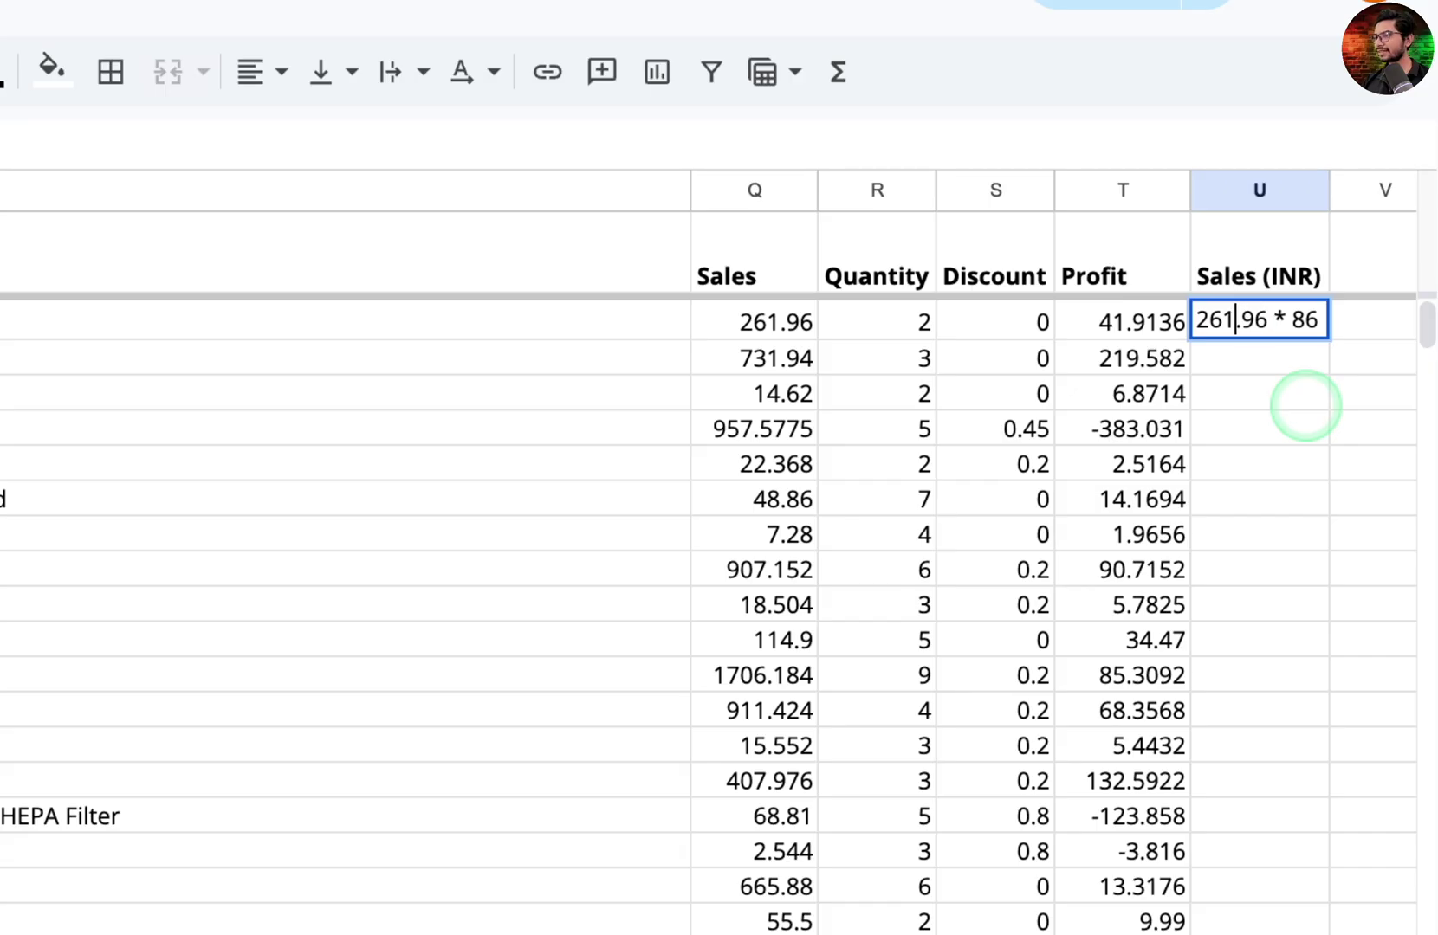
{"action": "type", "text": "="}
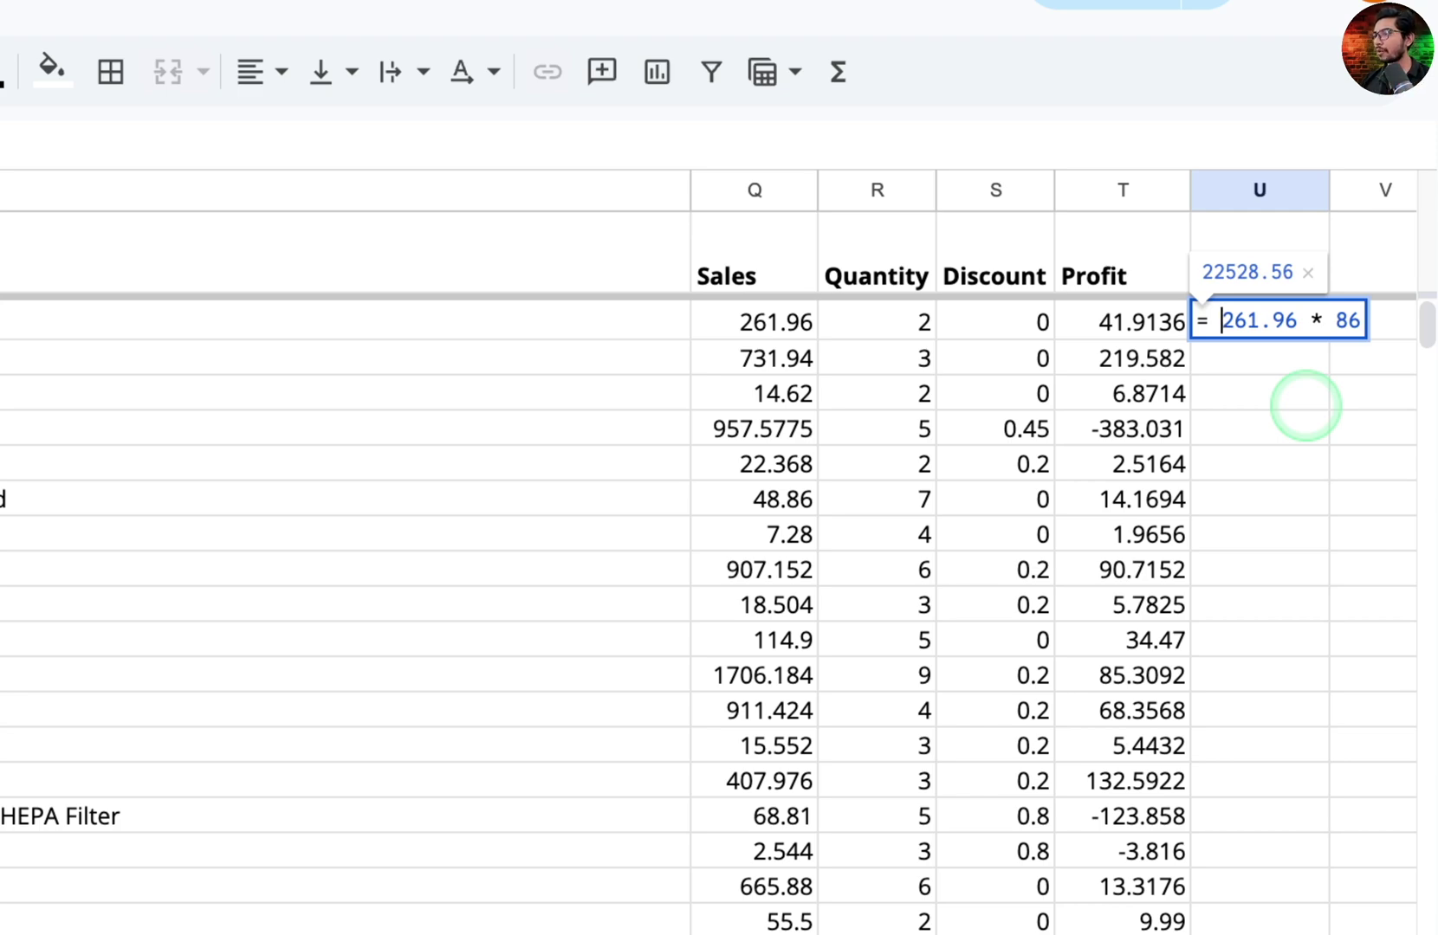
{"action": "key", "text": "Return"}
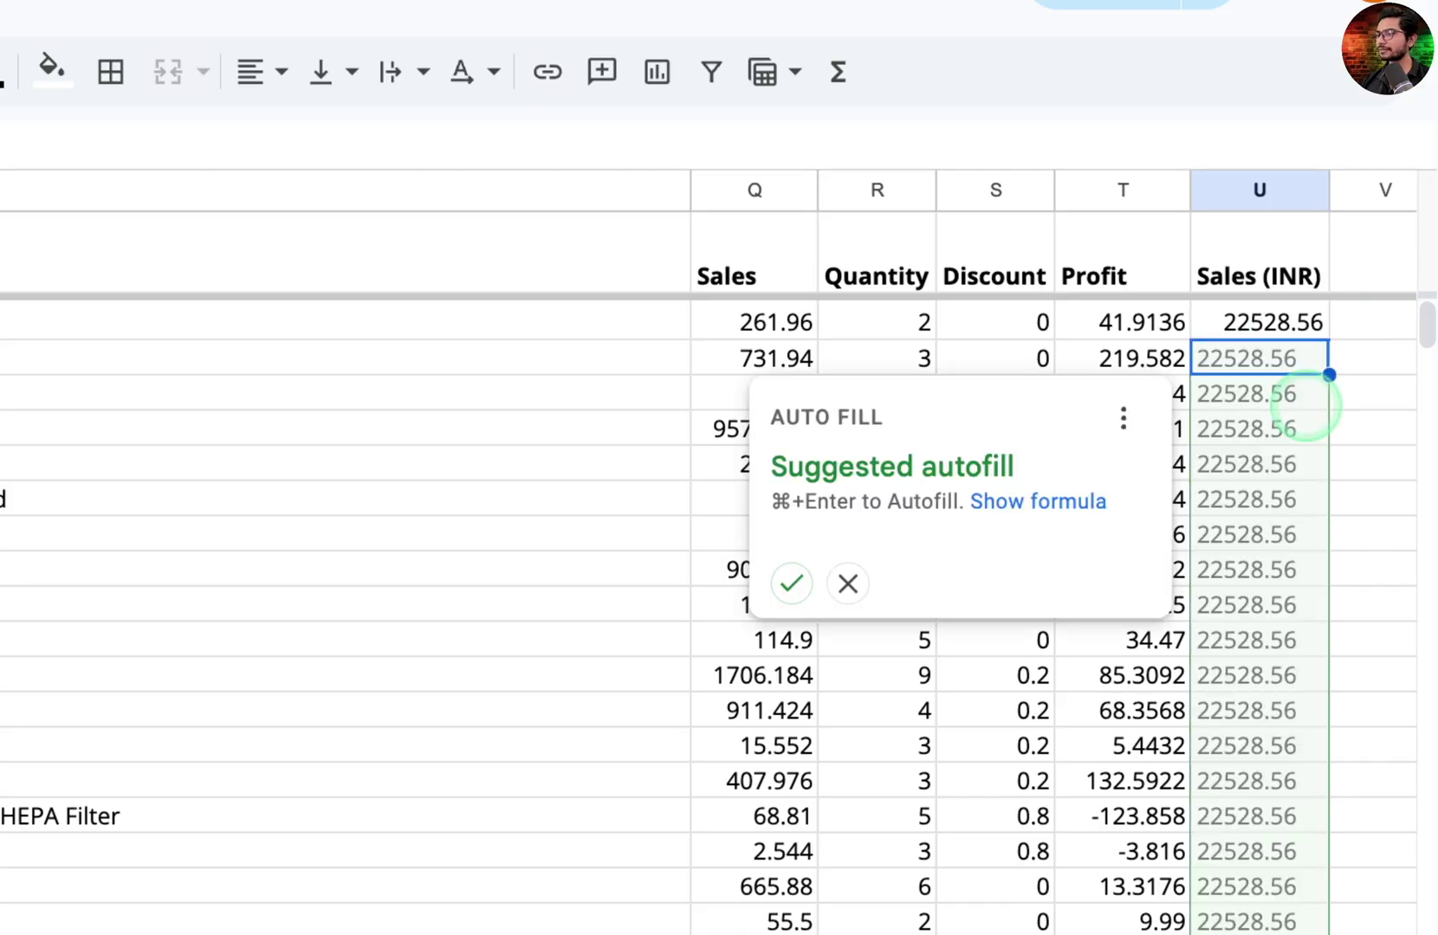
{"action": "left_click", "coordinate": [848, 584]}
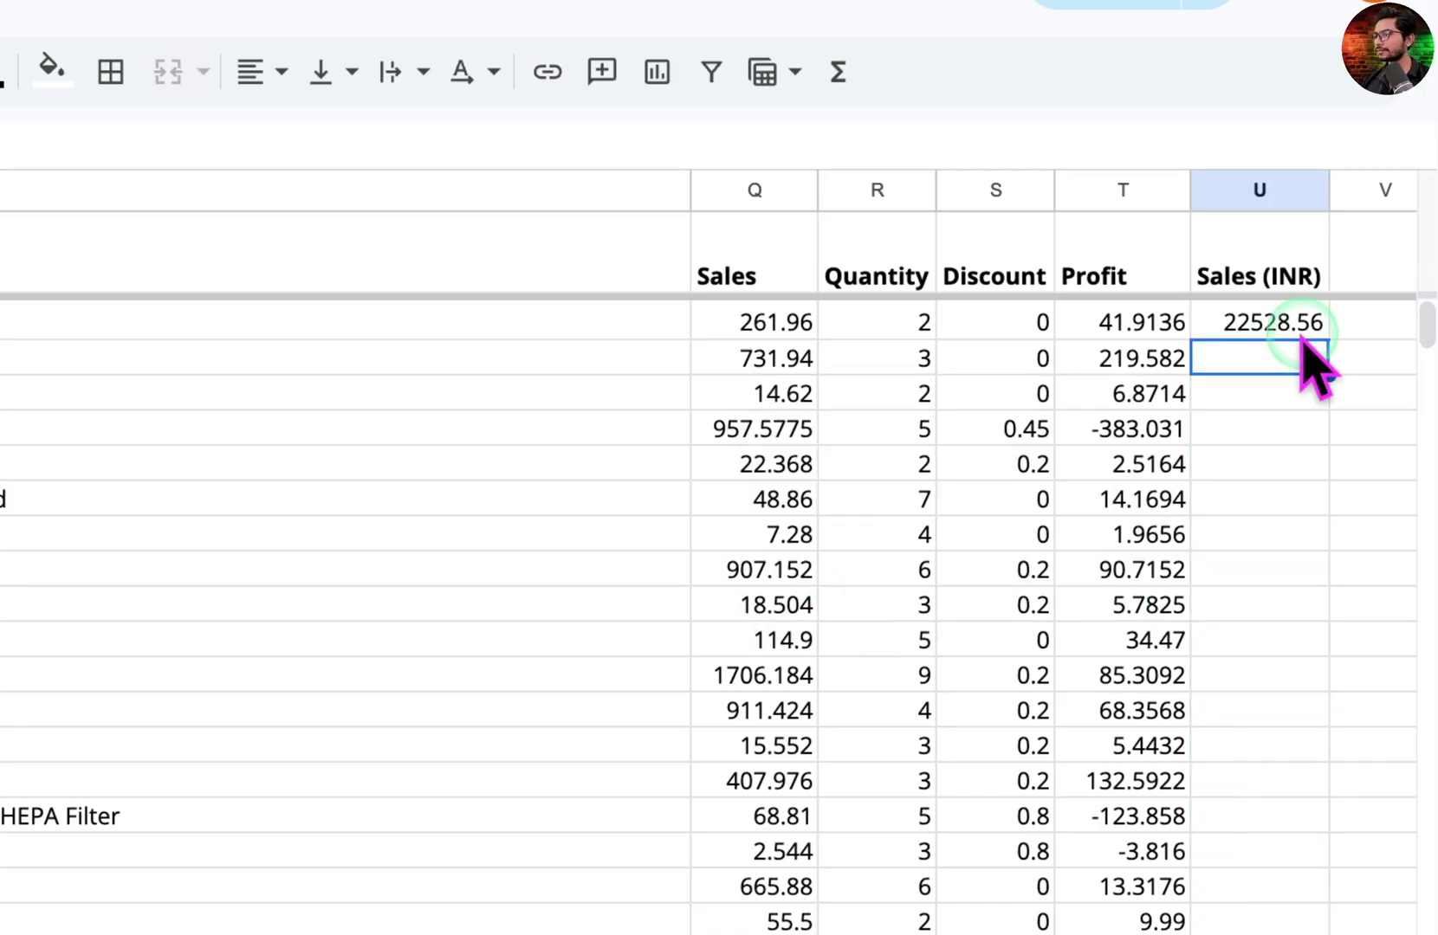
{"action": "left_click", "coordinate": [777, 326]}
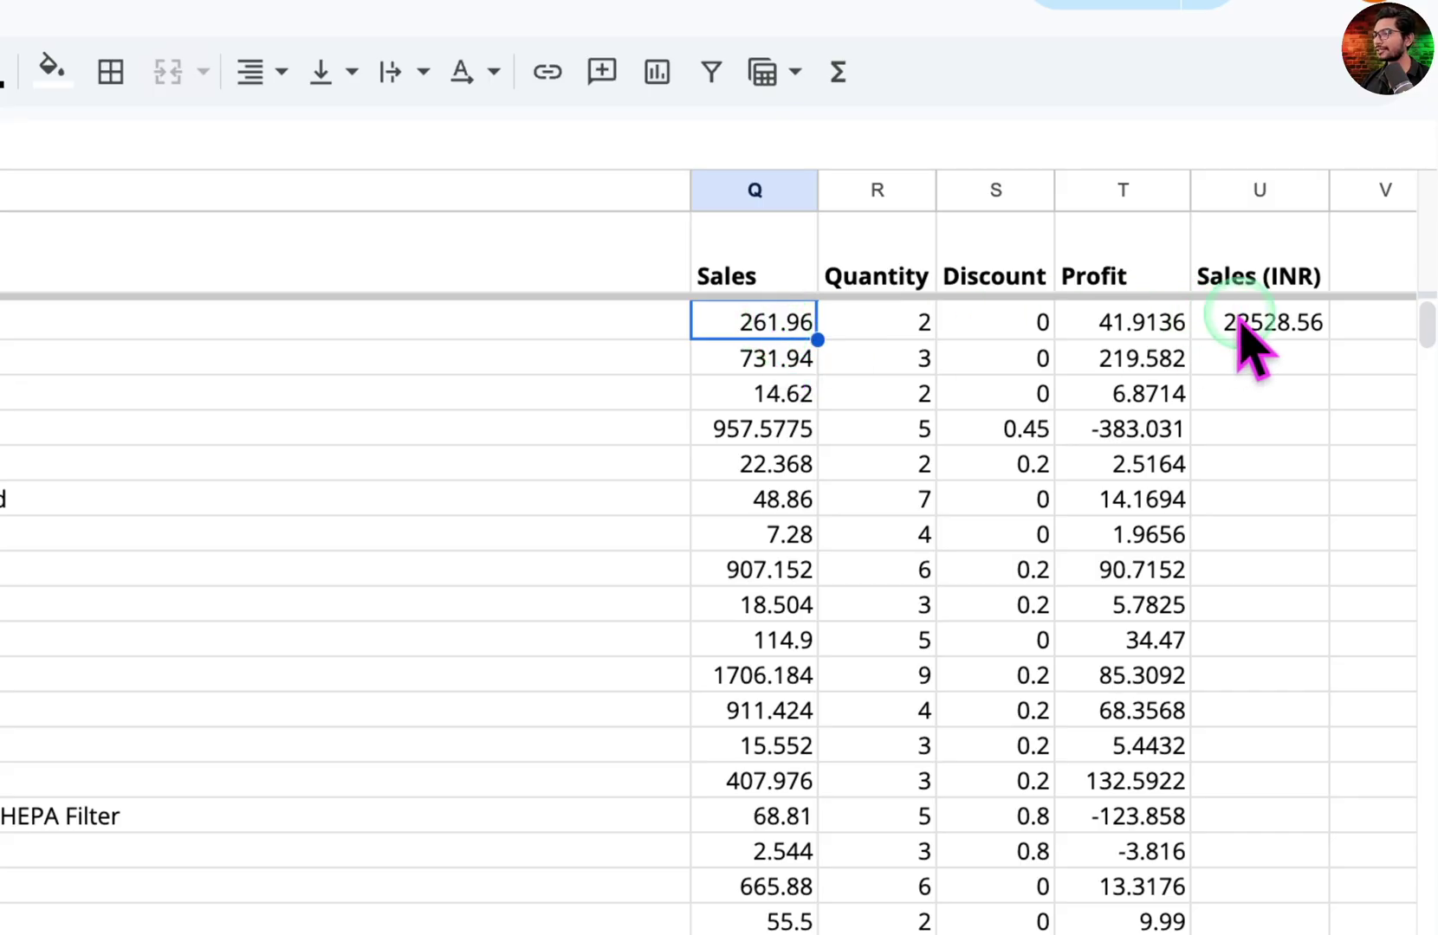
- Examine the fixed value 261.96 in U2's formula against the first order's Sales value in Q2
{"action": "left_click", "coordinate": [1289, 325], "text": "ctrl"}
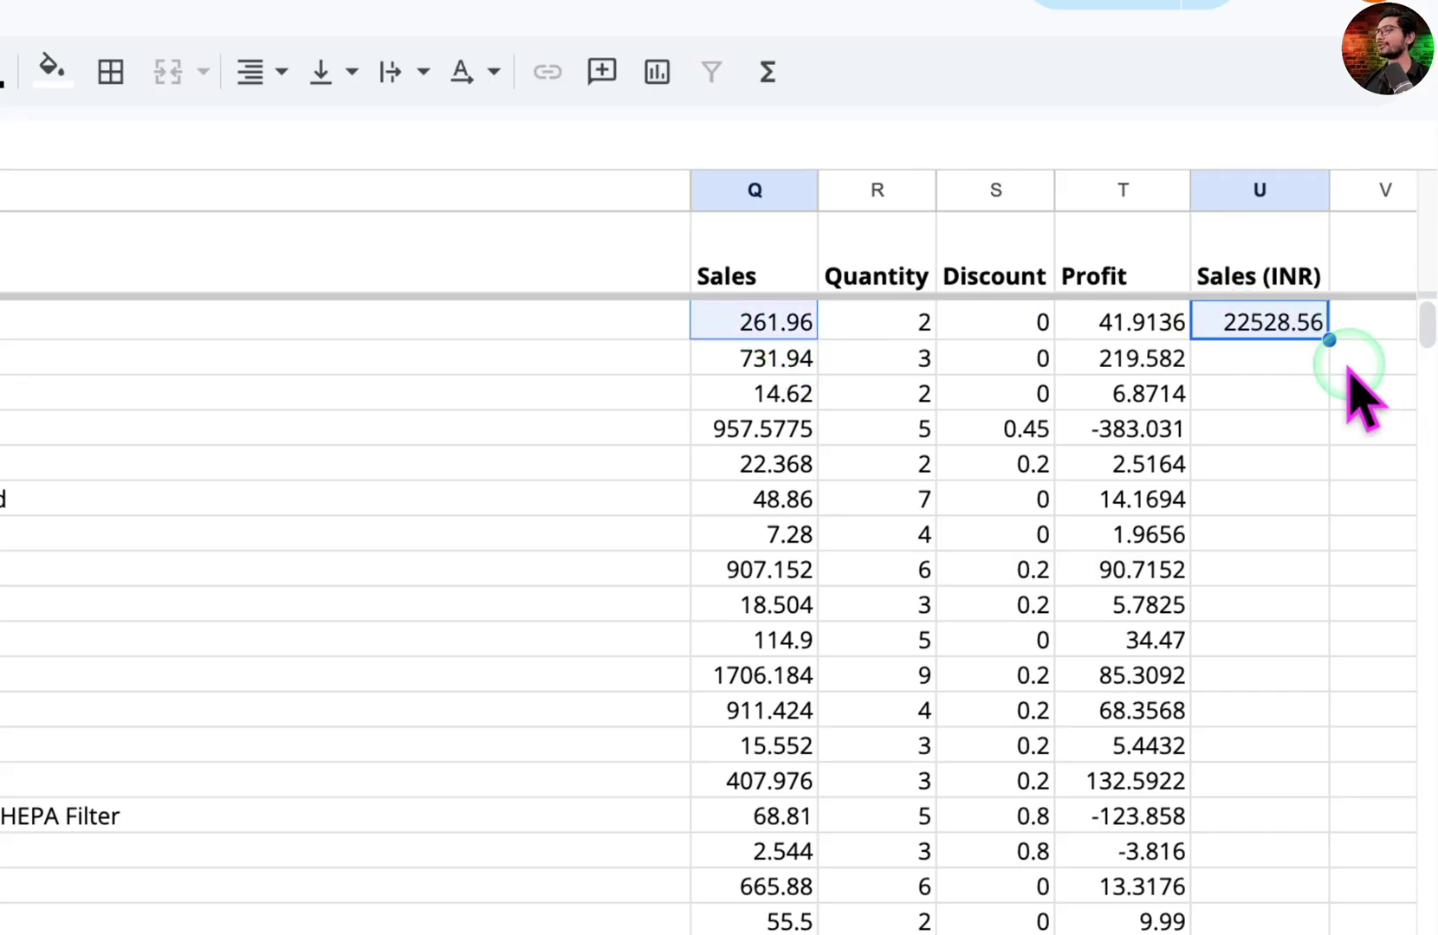
{"action": "left_click", "coordinate": [1278, 370]}
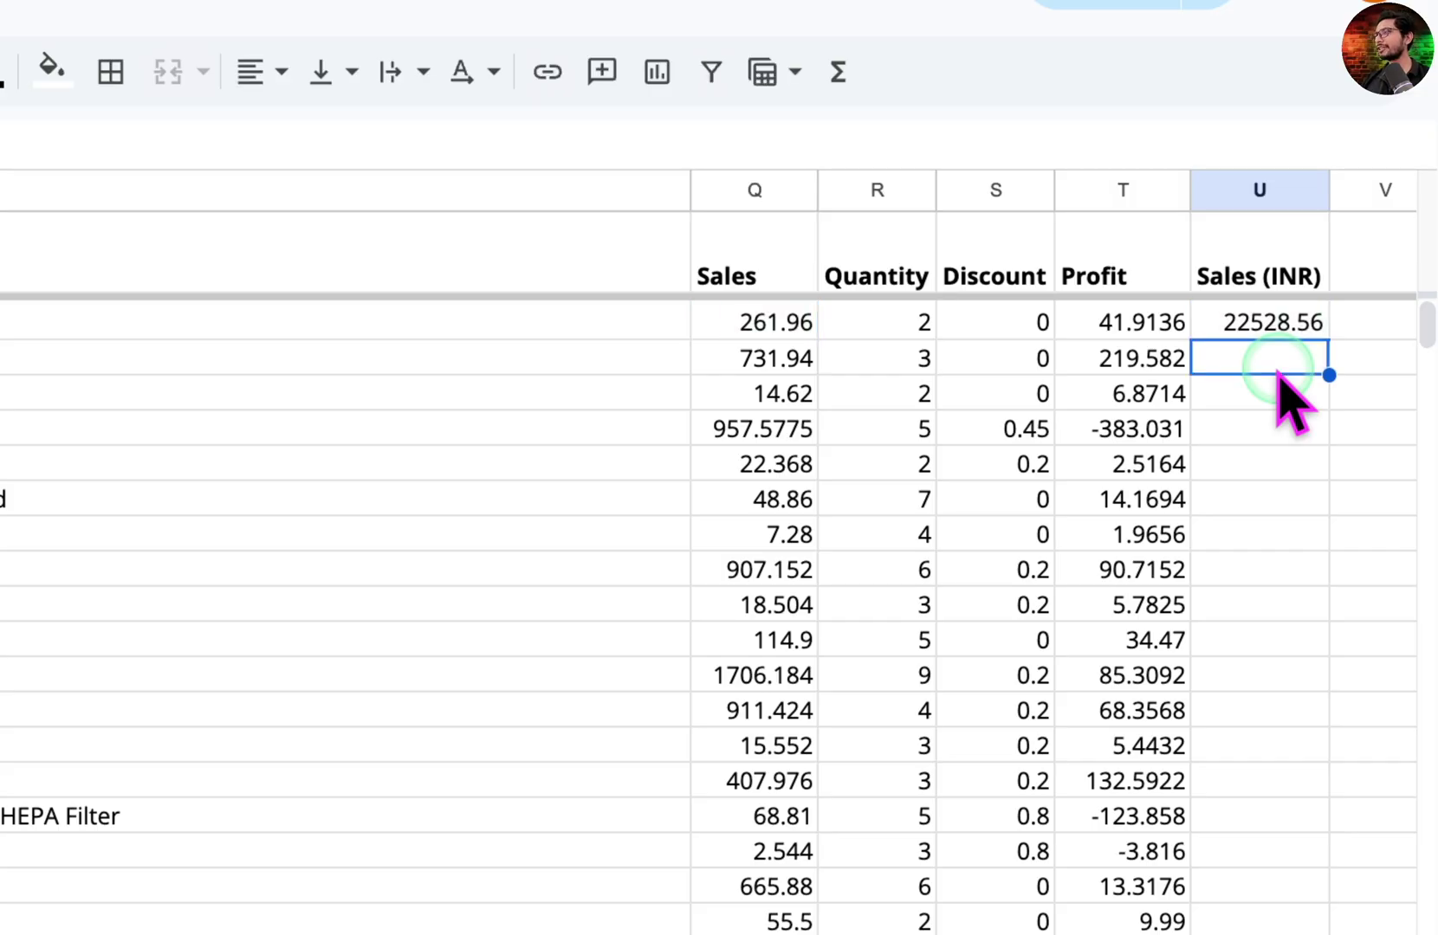
{"action": "double_click", "coordinate": [1294, 322]}
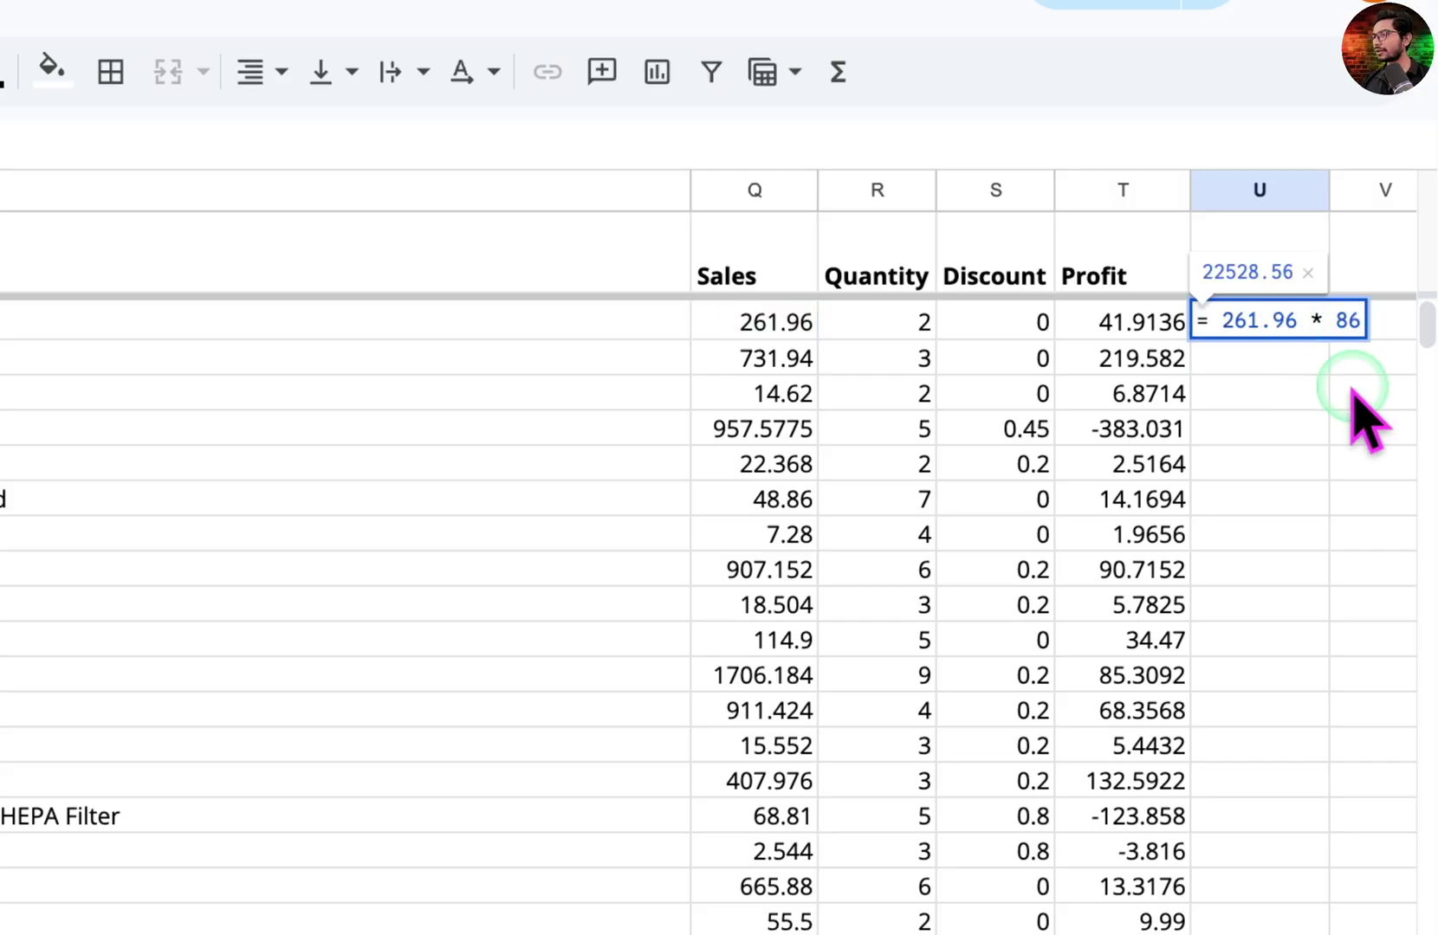
{"action": "left_click_drag", "start_coordinate": [1296, 320], "coordinate": [1230, 310]}
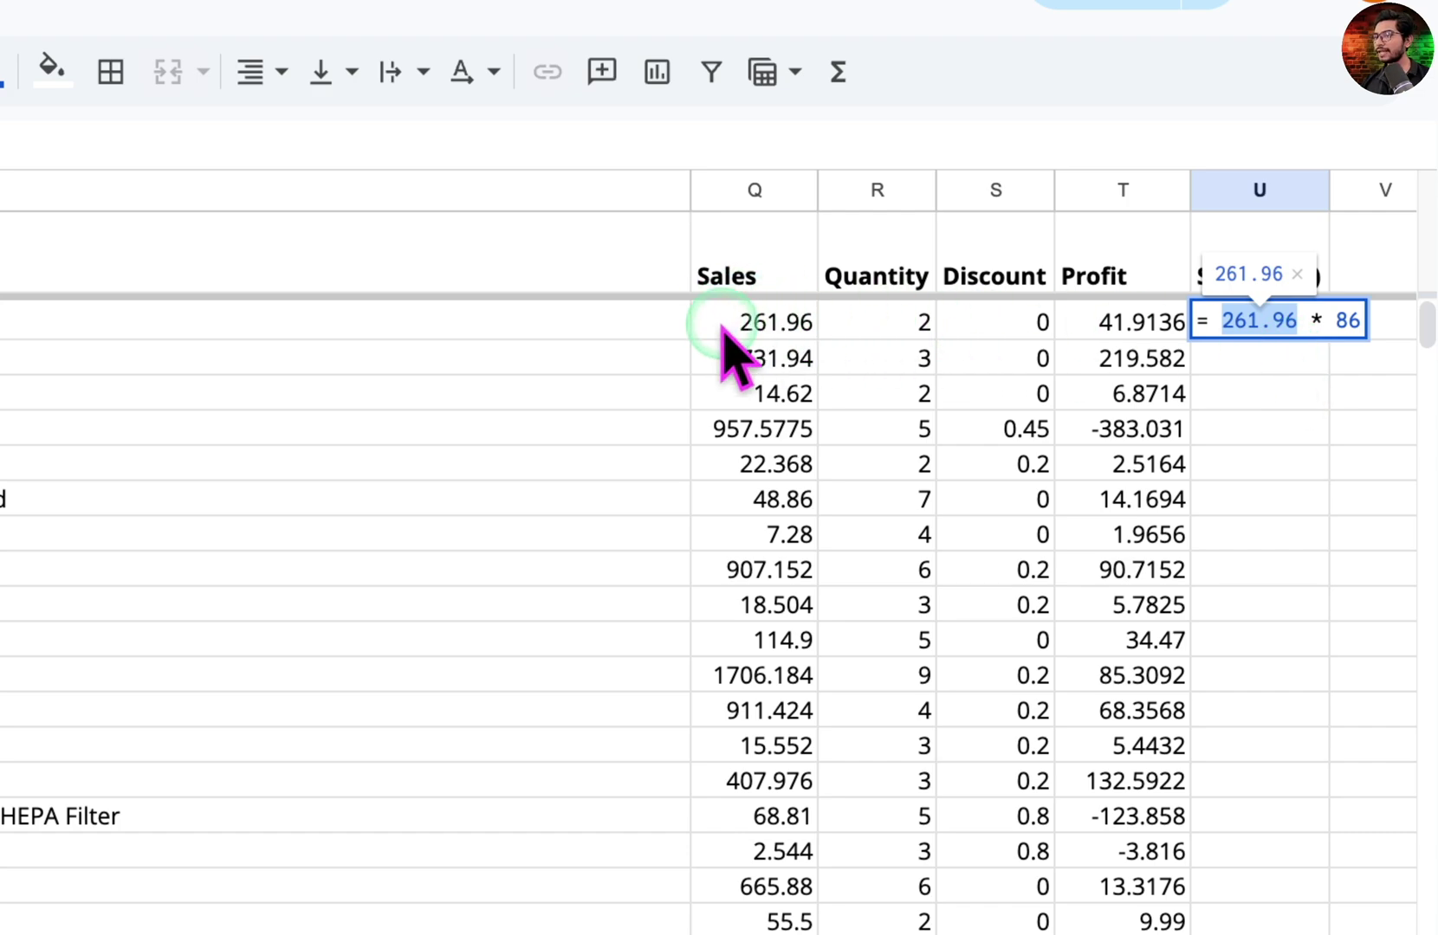
{"action": "left_click", "coordinate": [756, 323]}
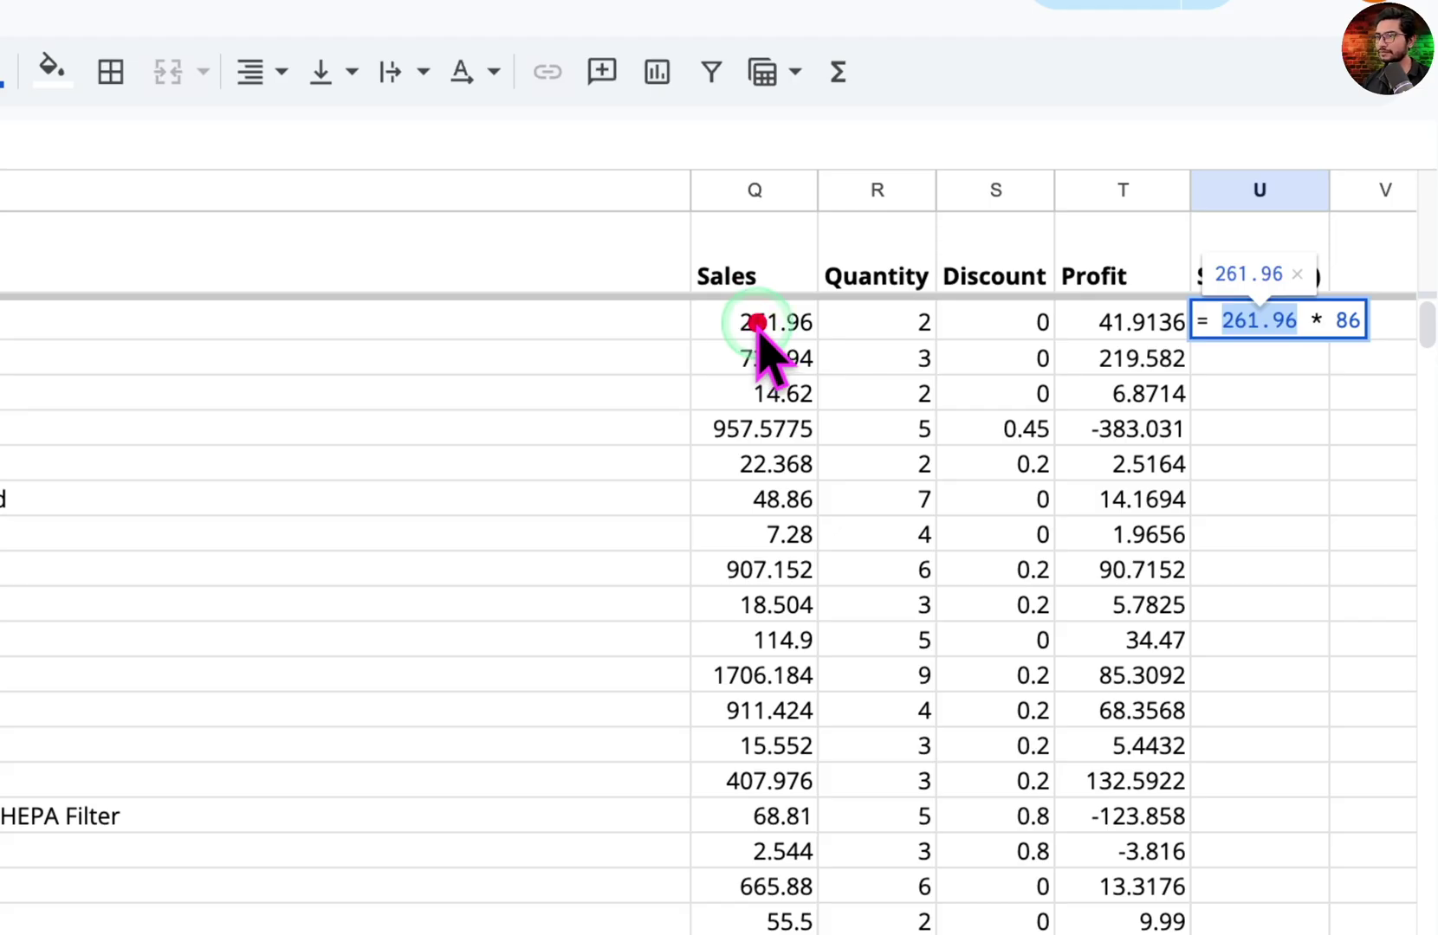
{"action": "left_click_drag", "start_coordinate": [690, 293], "coordinate": [819, 343]}
{"action": "left_click_drag", "start_coordinate": [1225, 340], "coordinate": [1334, 331]}
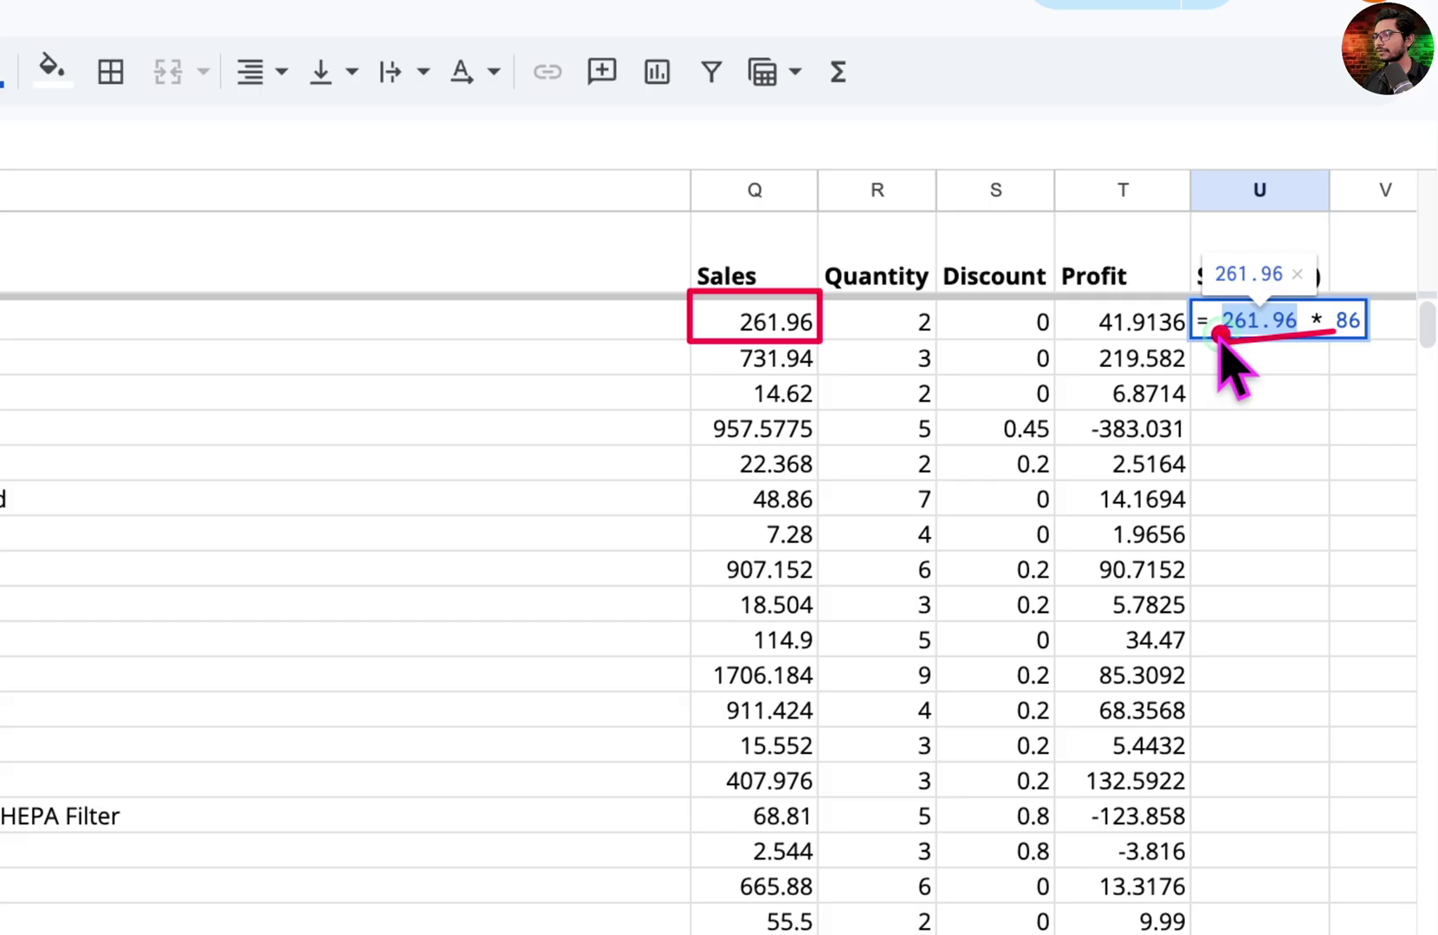
{"action": "left_click_drag", "start_coordinate": [1219, 333], "coordinate": [1230, 340]}
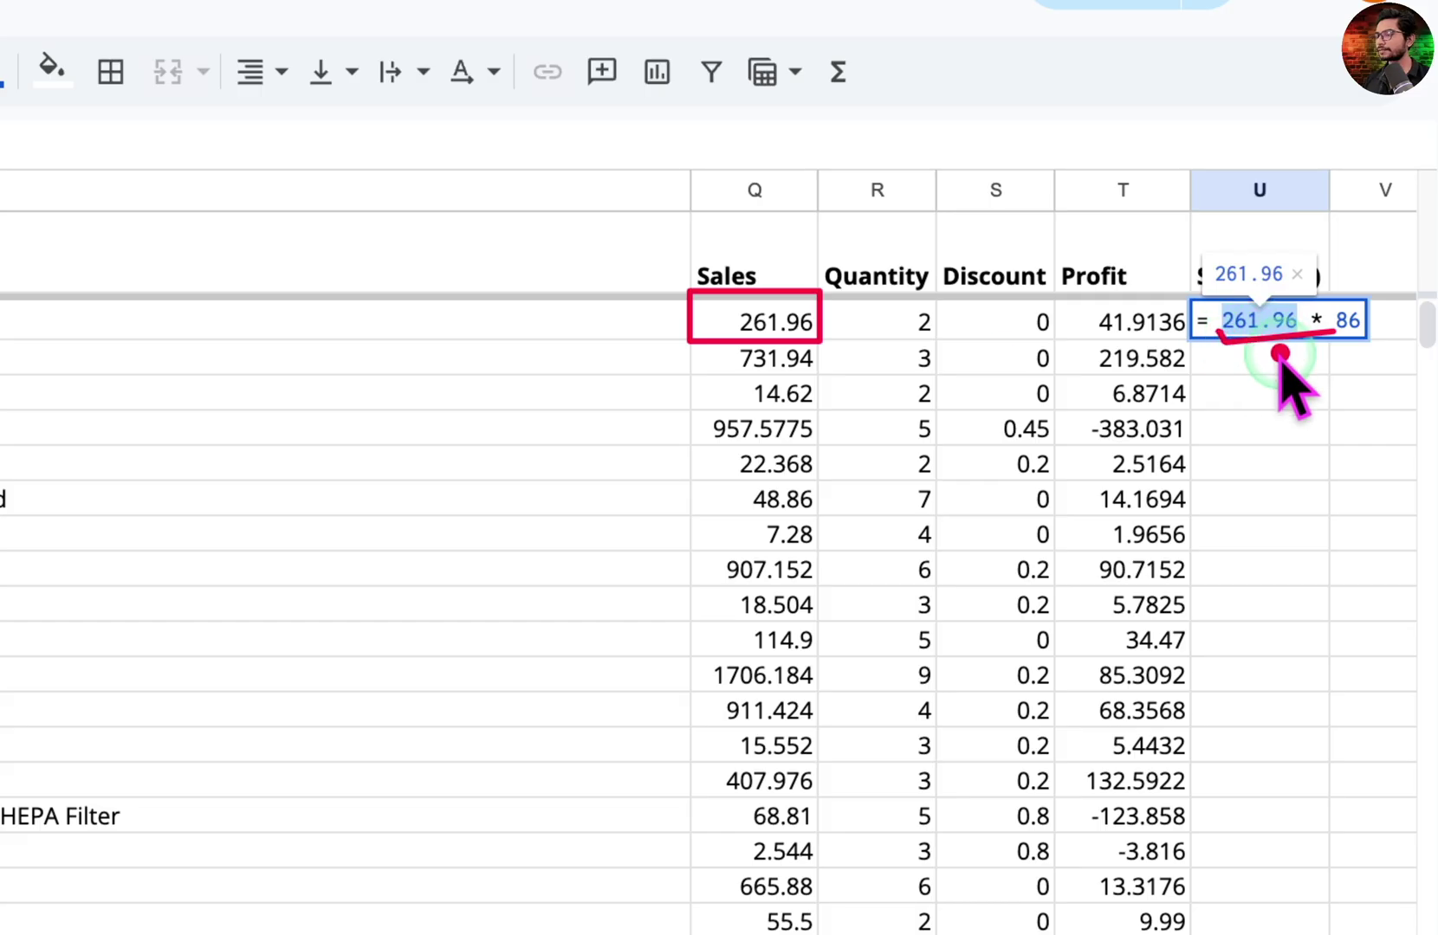
{"action": "key", "text": "Escape"}
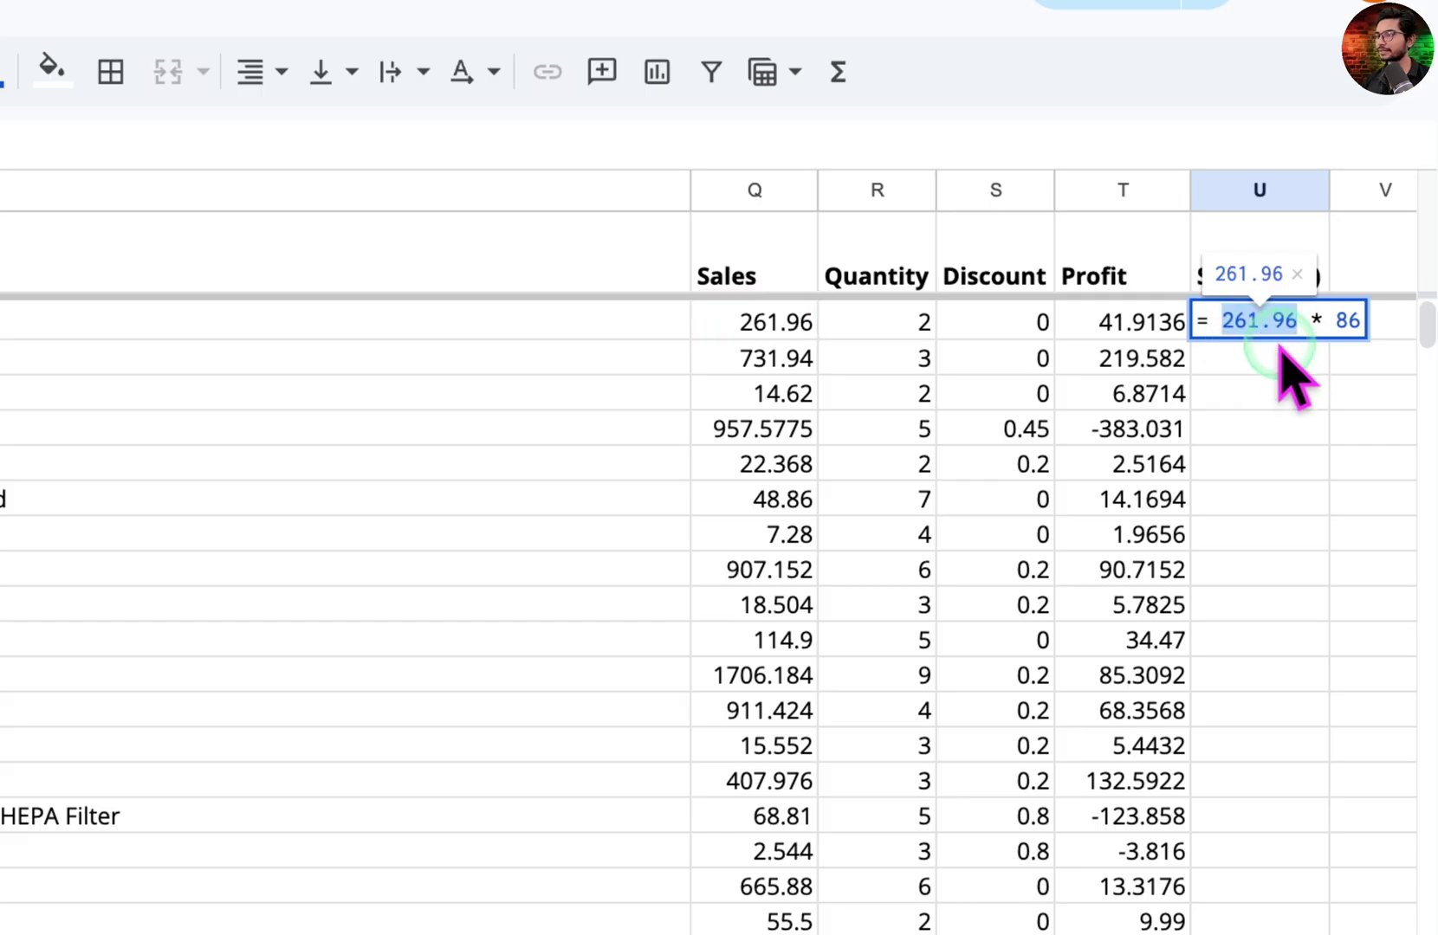
{"action": "key", "text": "Return"}
{"action": "left_click", "coordinate": [742, 324]}
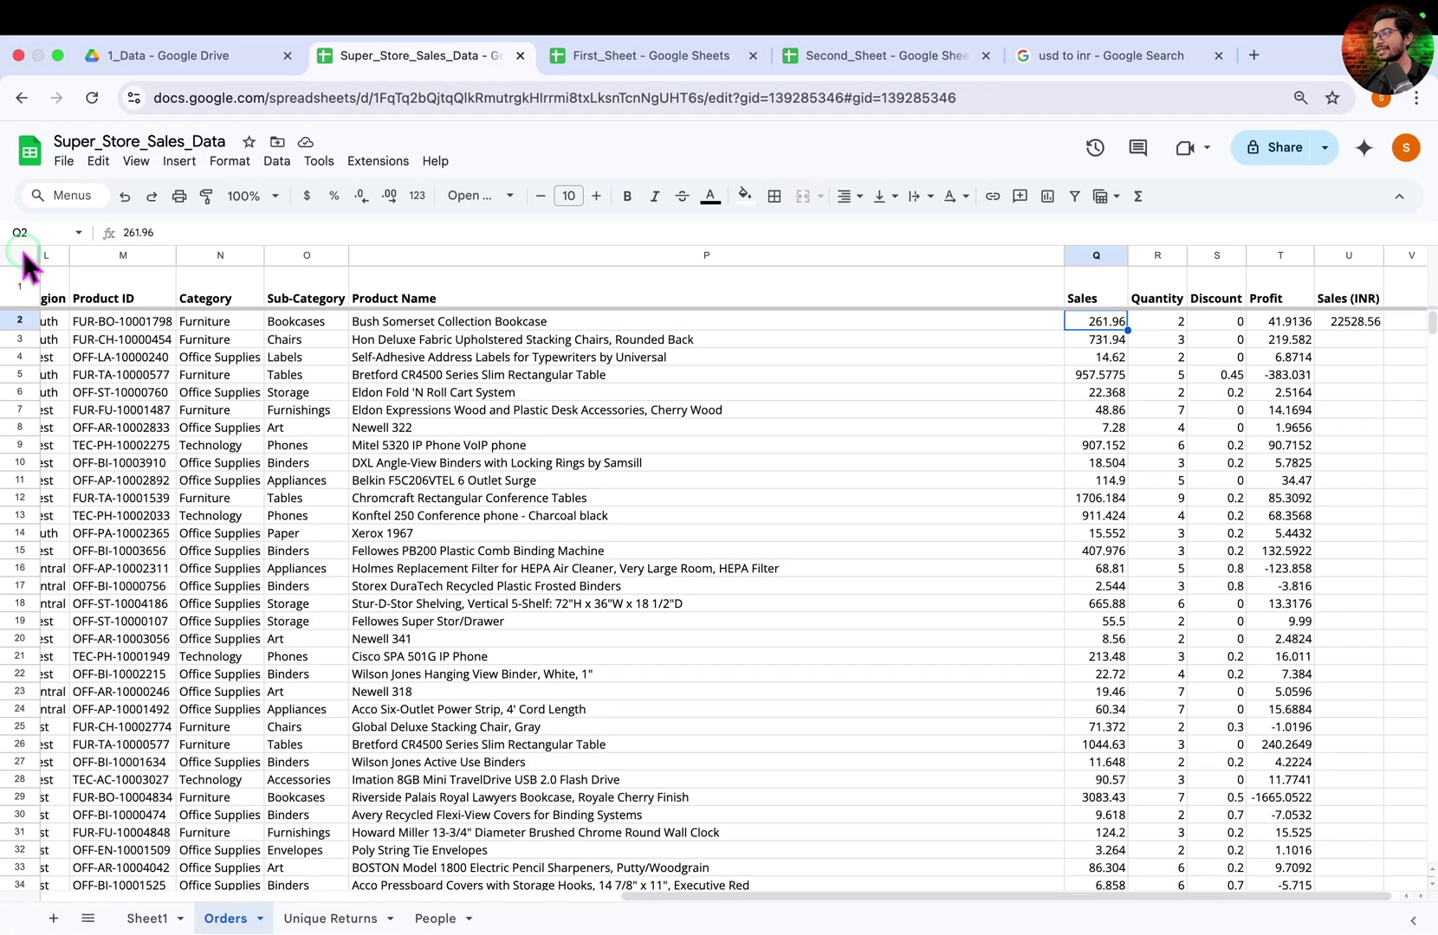
- Replace the fixed 261.96 in U2's formula with a reference to Q2 and fill the formula down the Sales (INR) column
{"action": "double_click", "coordinate": [1365, 323]}
{"action": "left_click_drag", "start_coordinate": [1372, 320], "coordinate": [1330, 321]}
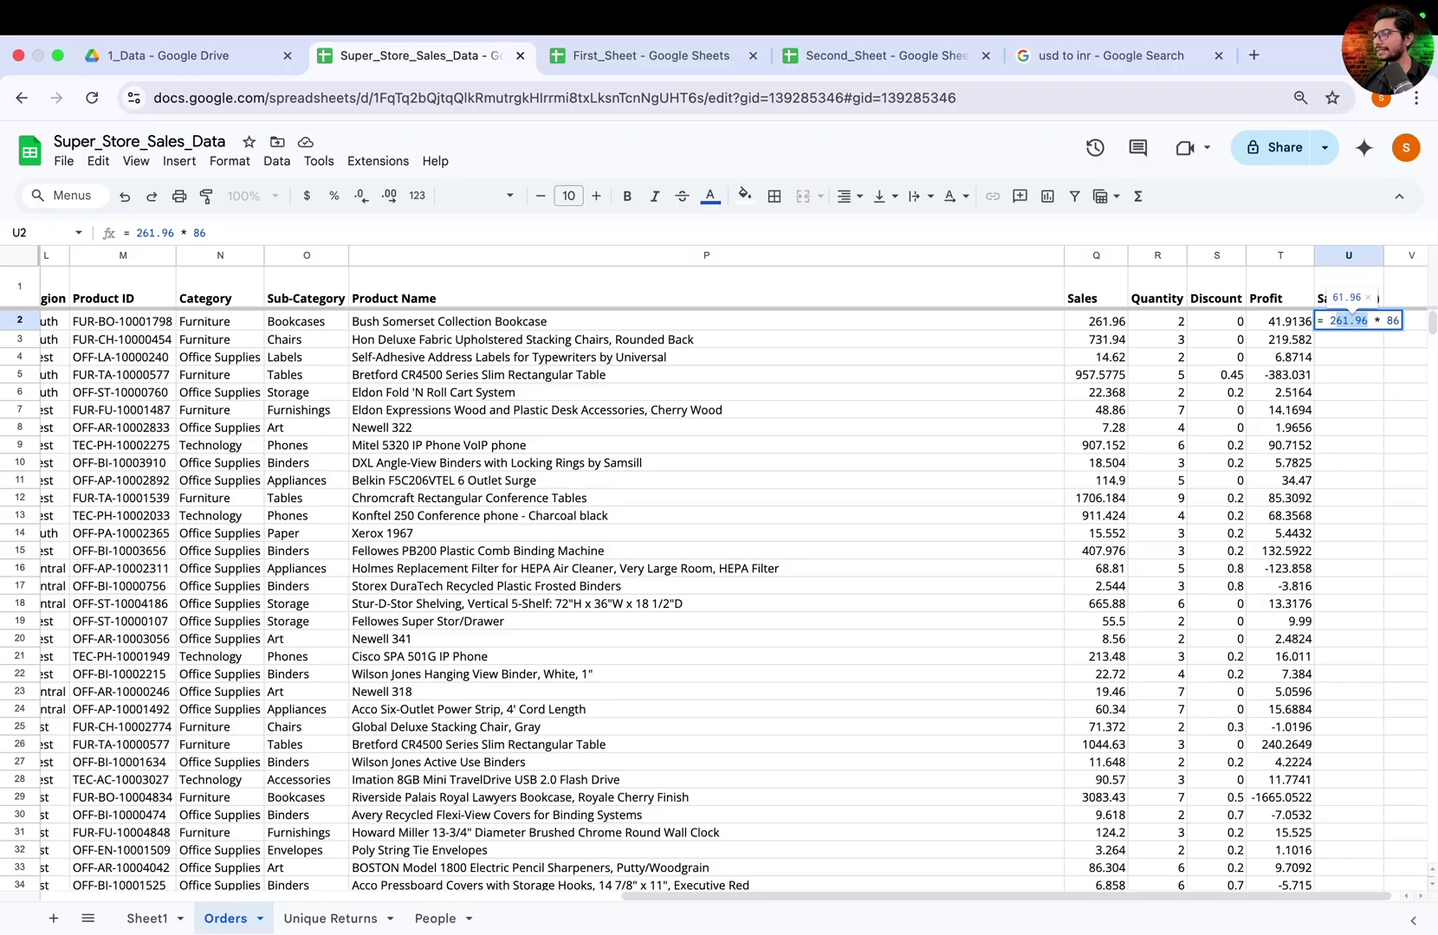
{"action": "type", "text": "Q2"}
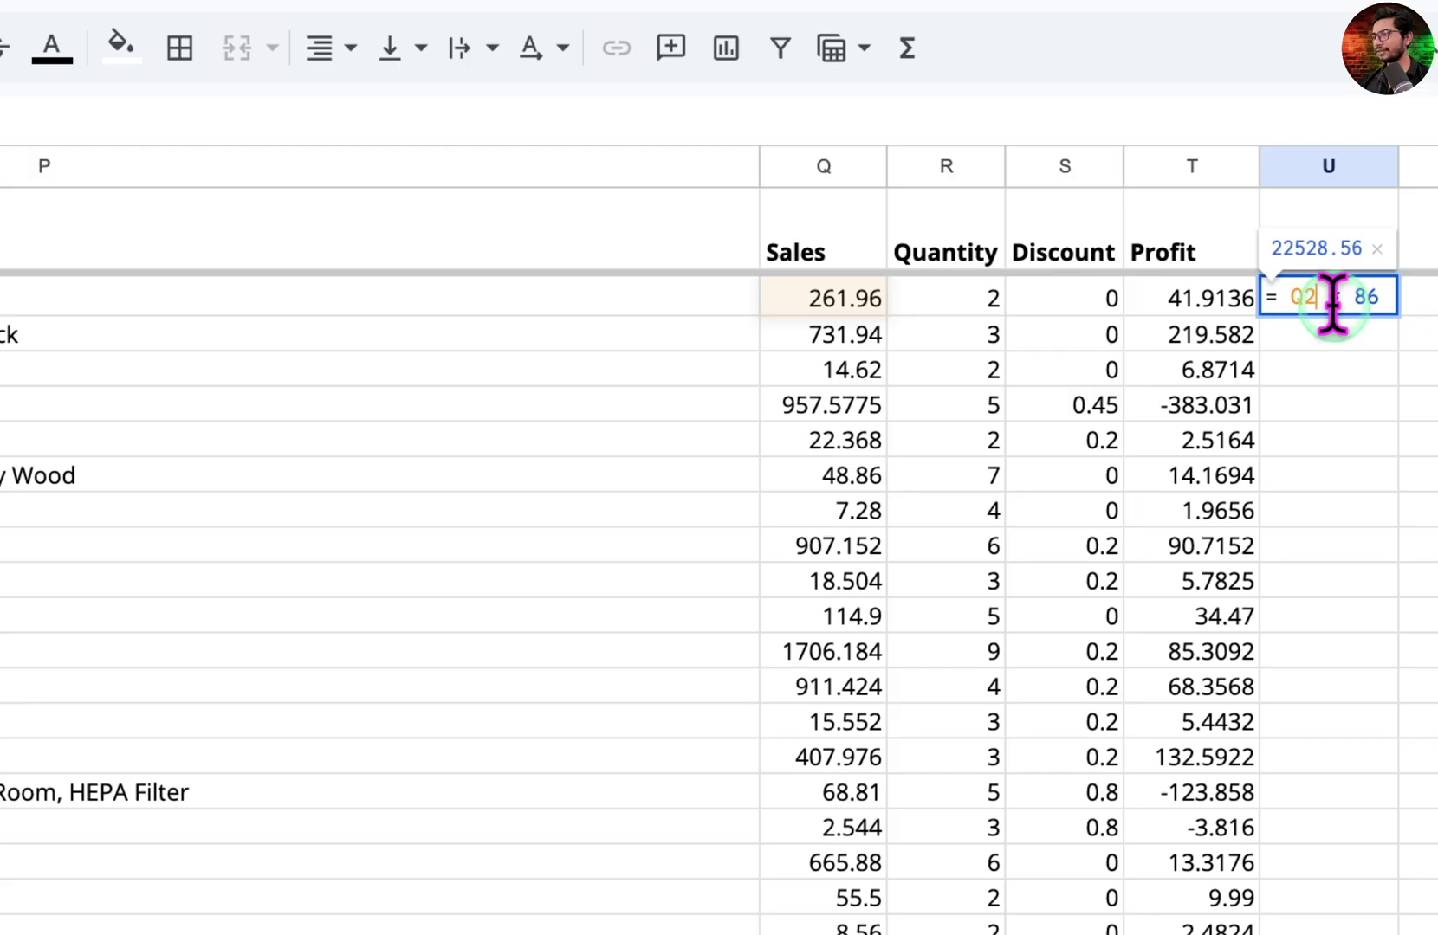
{"action": "key", "text": "Return"}
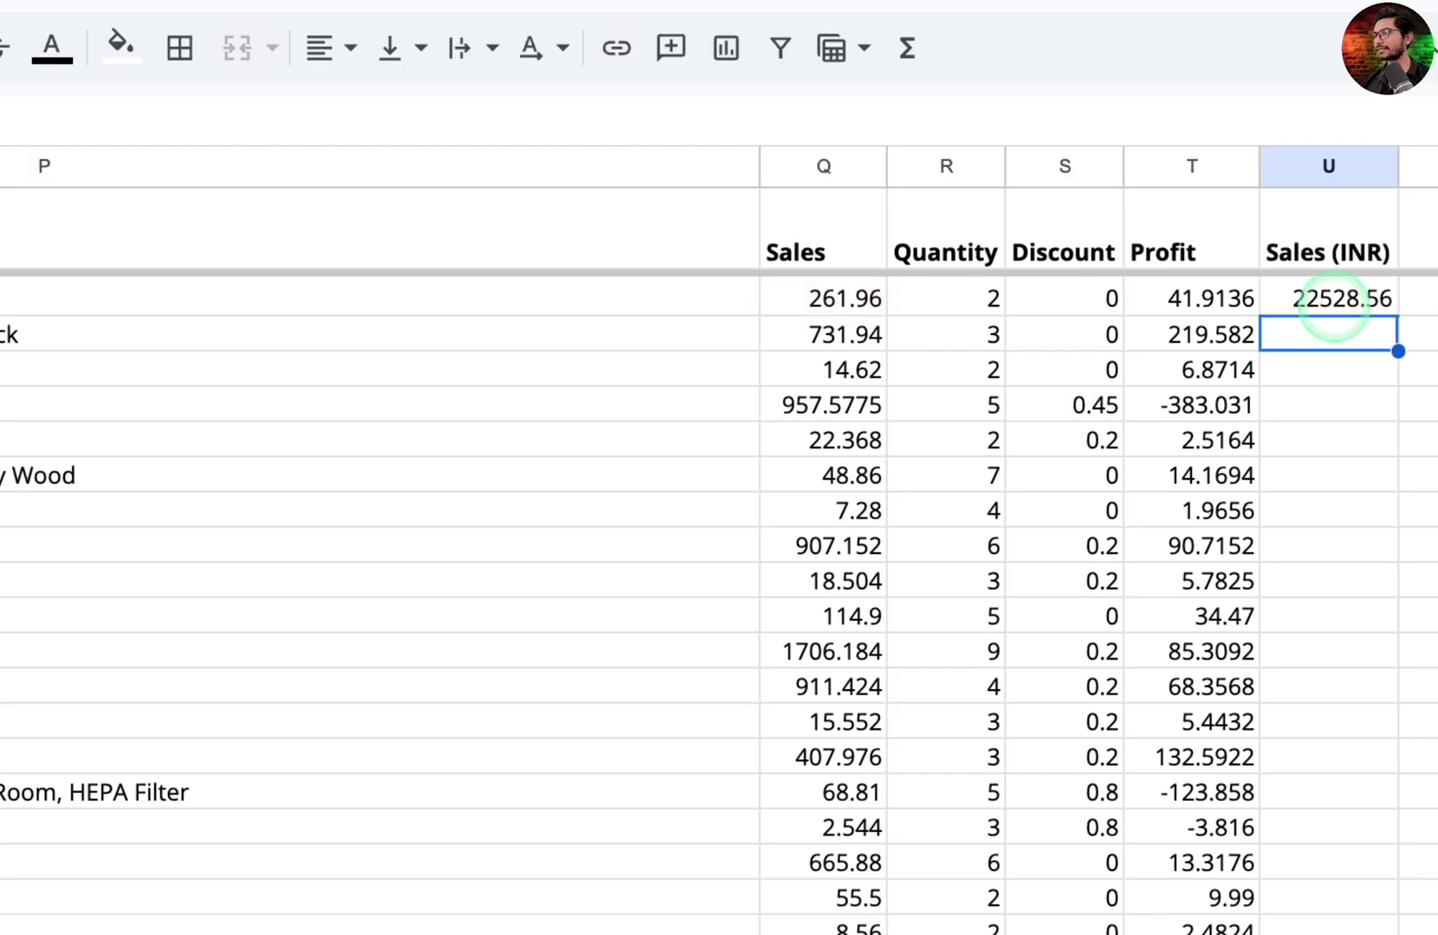
{"action": "left_click", "coordinate": [1367, 297]}
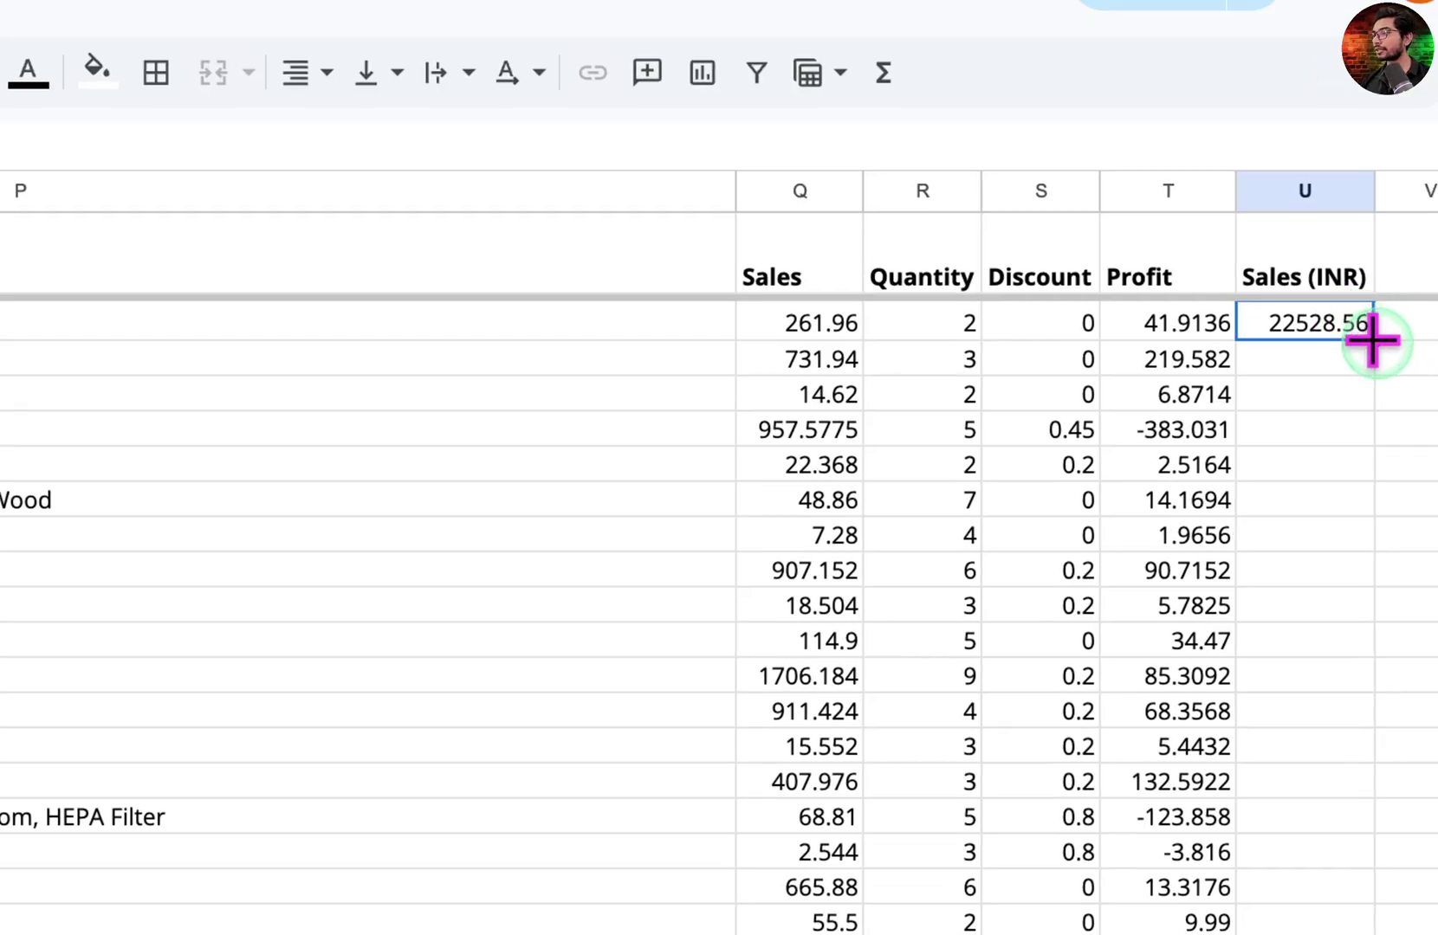
{"action": "double_click", "coordinate": [1375, 340]}
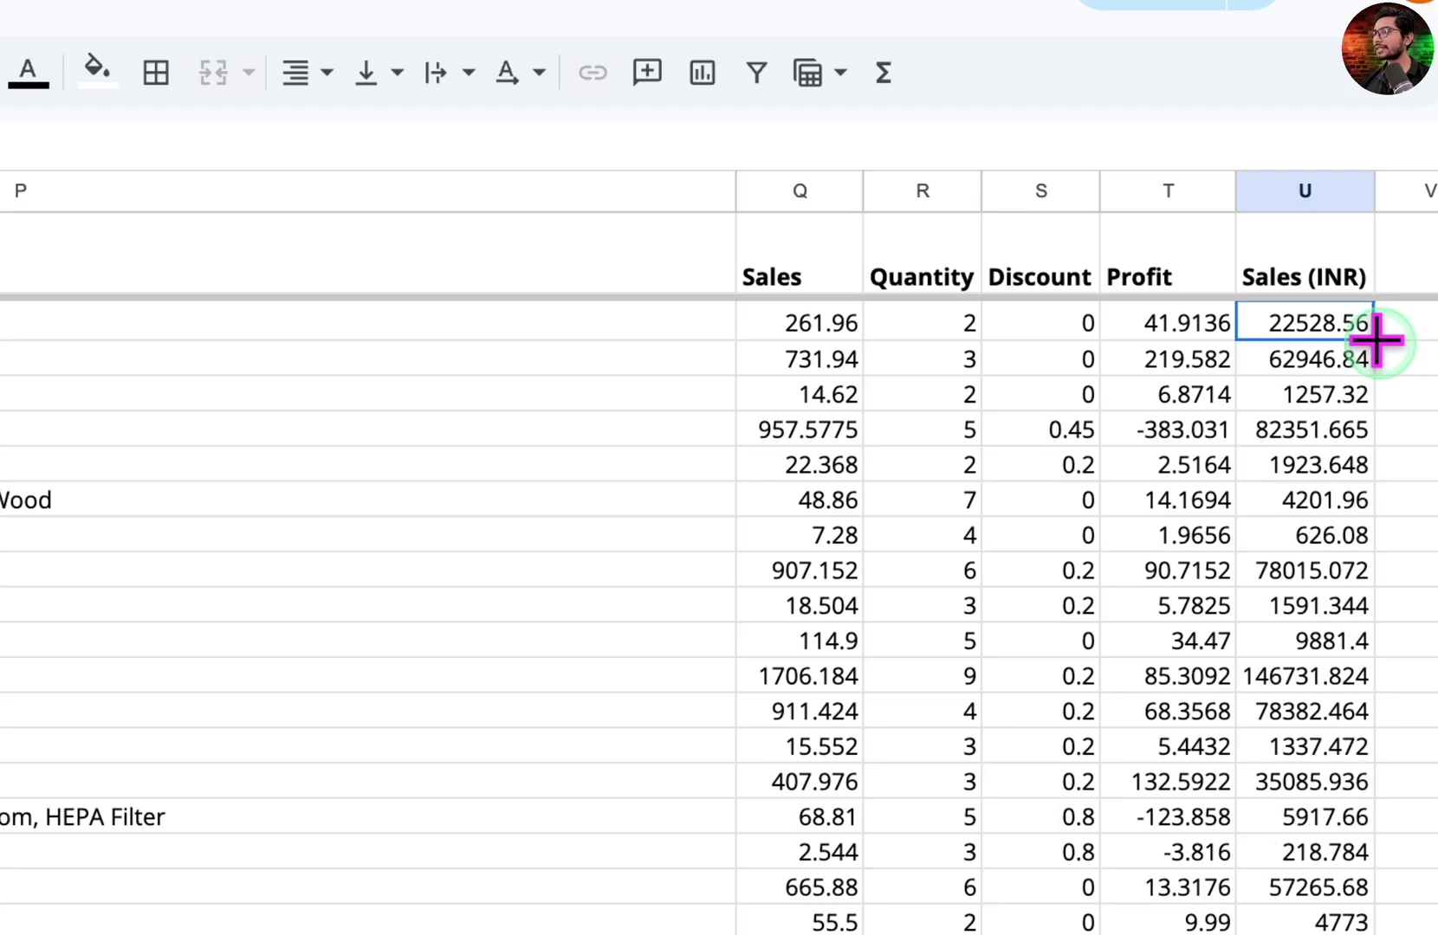
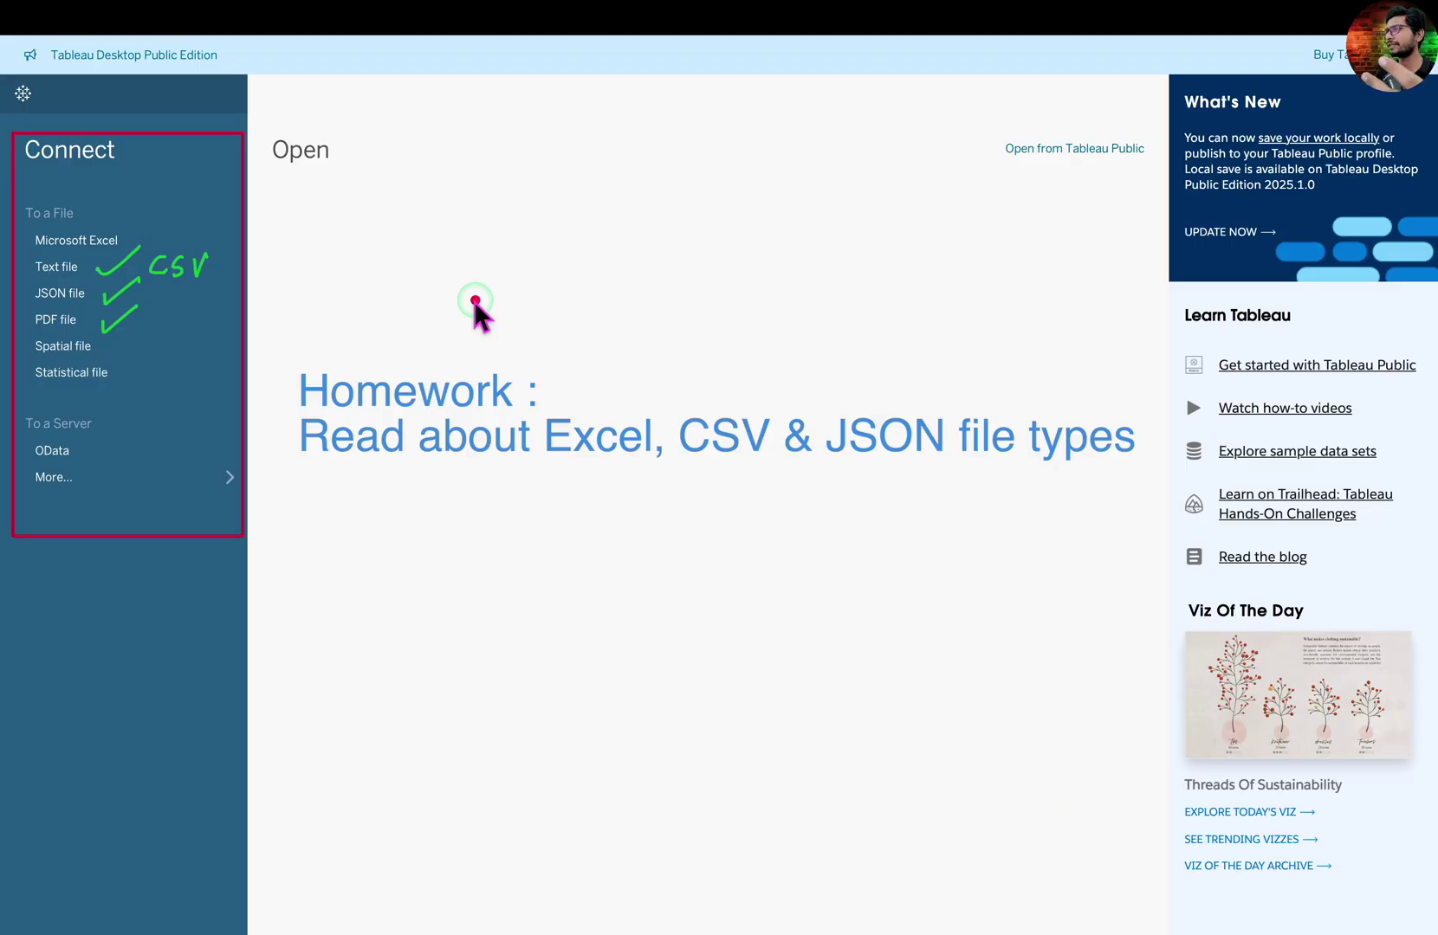
{"action": "key", "text": "alt+BackSpace"}
{"action": "left_click_drag", "start_coordinate": [11, 406], "coordinate": [268, 485]}
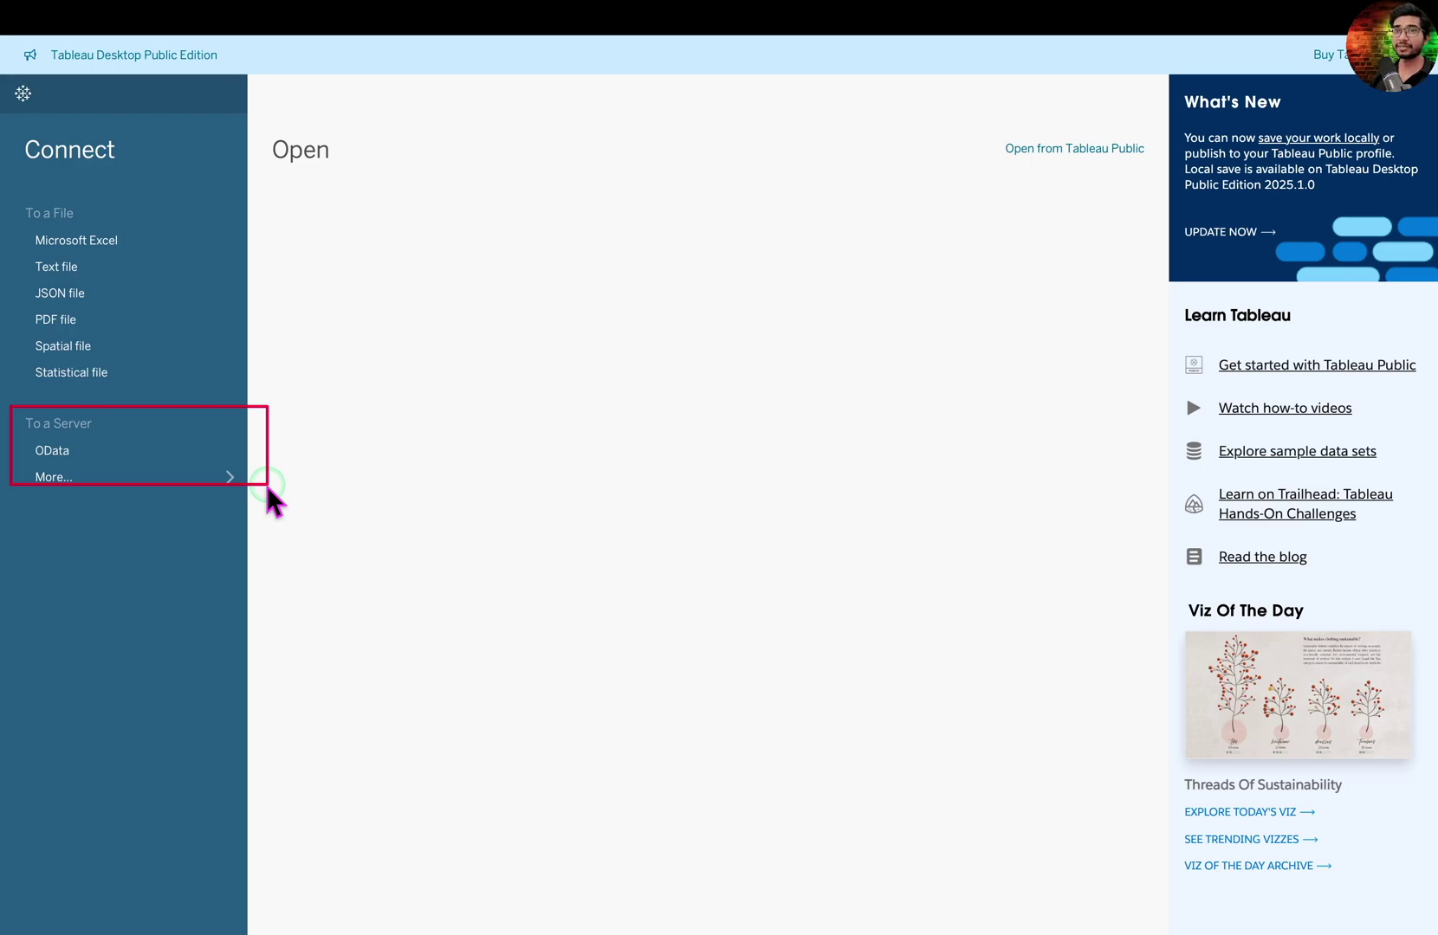
{"action": "mouse_move", "coordinate": [1167, 43]}
{"action": "left_mouse_down"}
{"action": "mouse_move", "coordinate": [1260, 251]}
{"action": "mouse_move", "coordinate": [1417, 750]}
{"action": "mouse_move", "coordinate": [1437, 933]}
{"action": "left_mouse_up"}
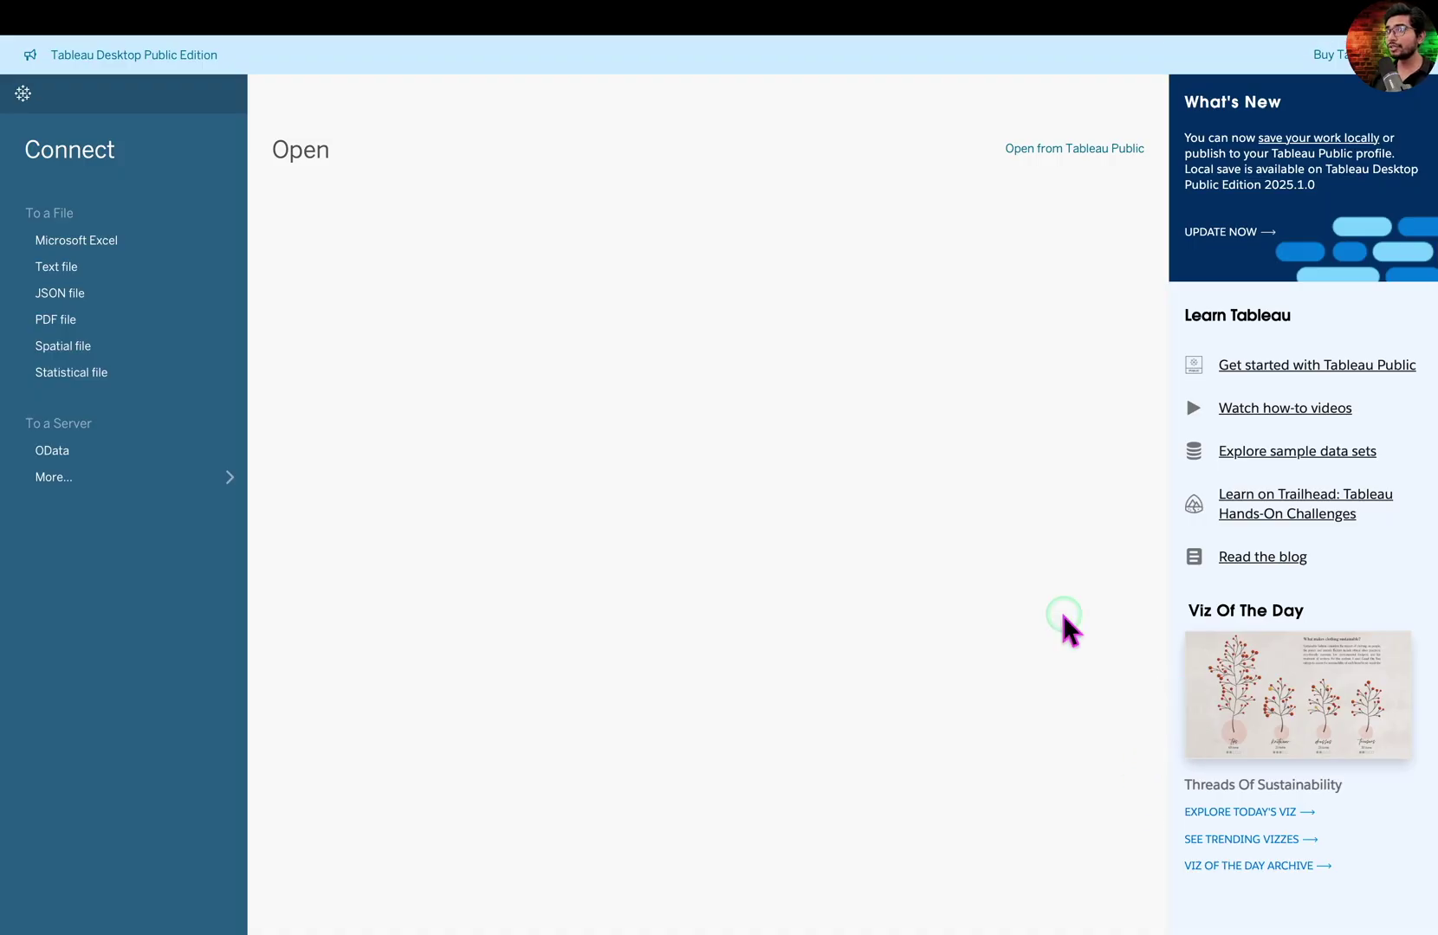
- In Tableau Desktop Public Edition, connect to the Excel workbook Superstore_Sample_Data.xlsx in the Desktop folder
{"action": "left_click", "coordinate": [130, 249]}
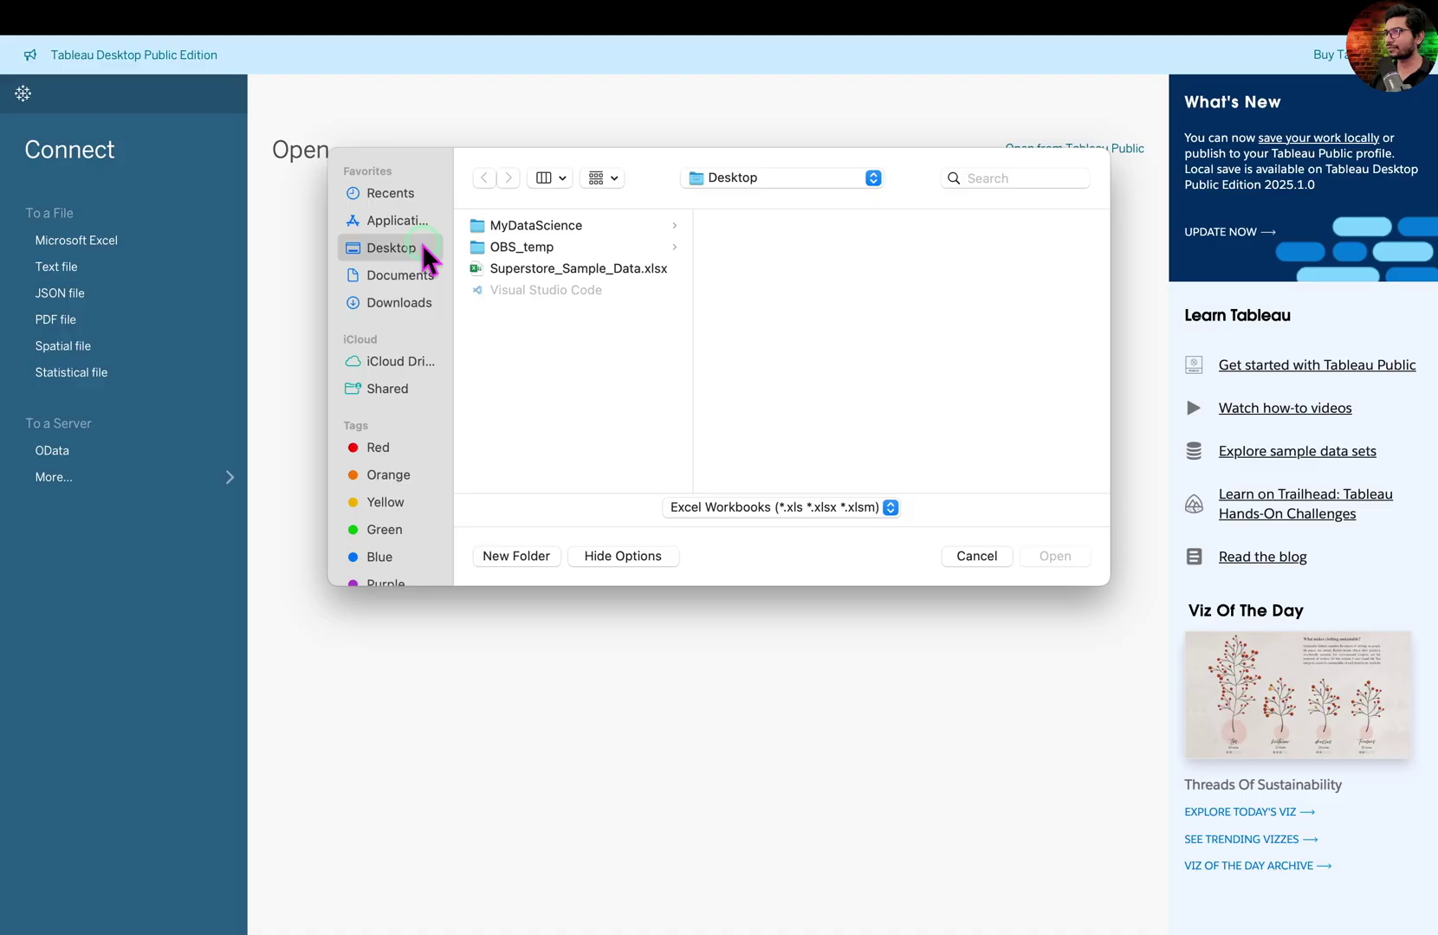
{"action": "left_click", "coordinate": [614, 269]}
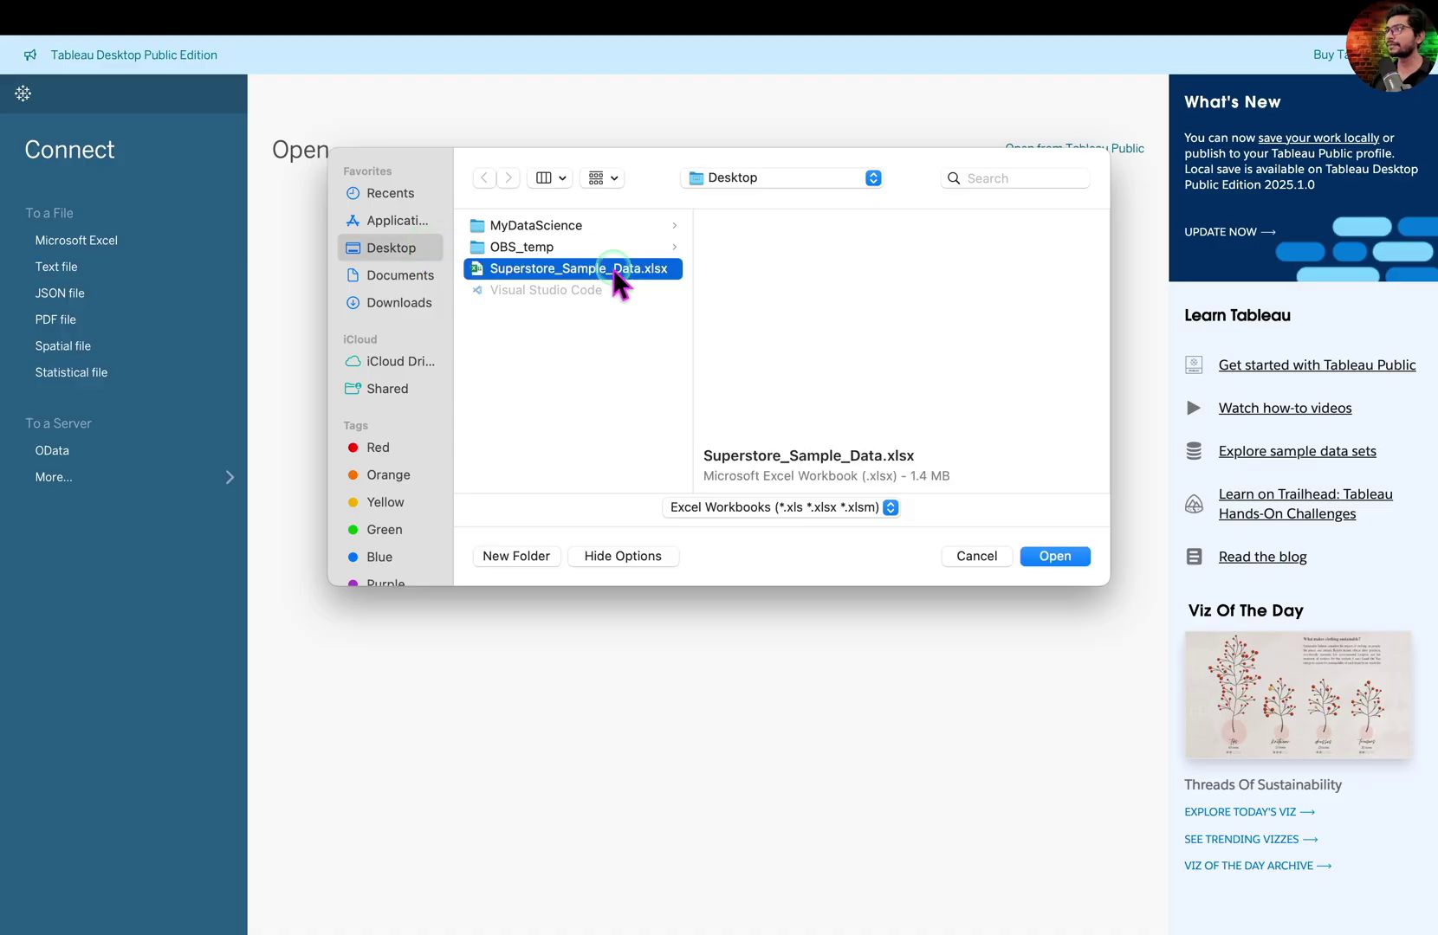
{"action": "left_click", "coordinate": [1070, 557]}
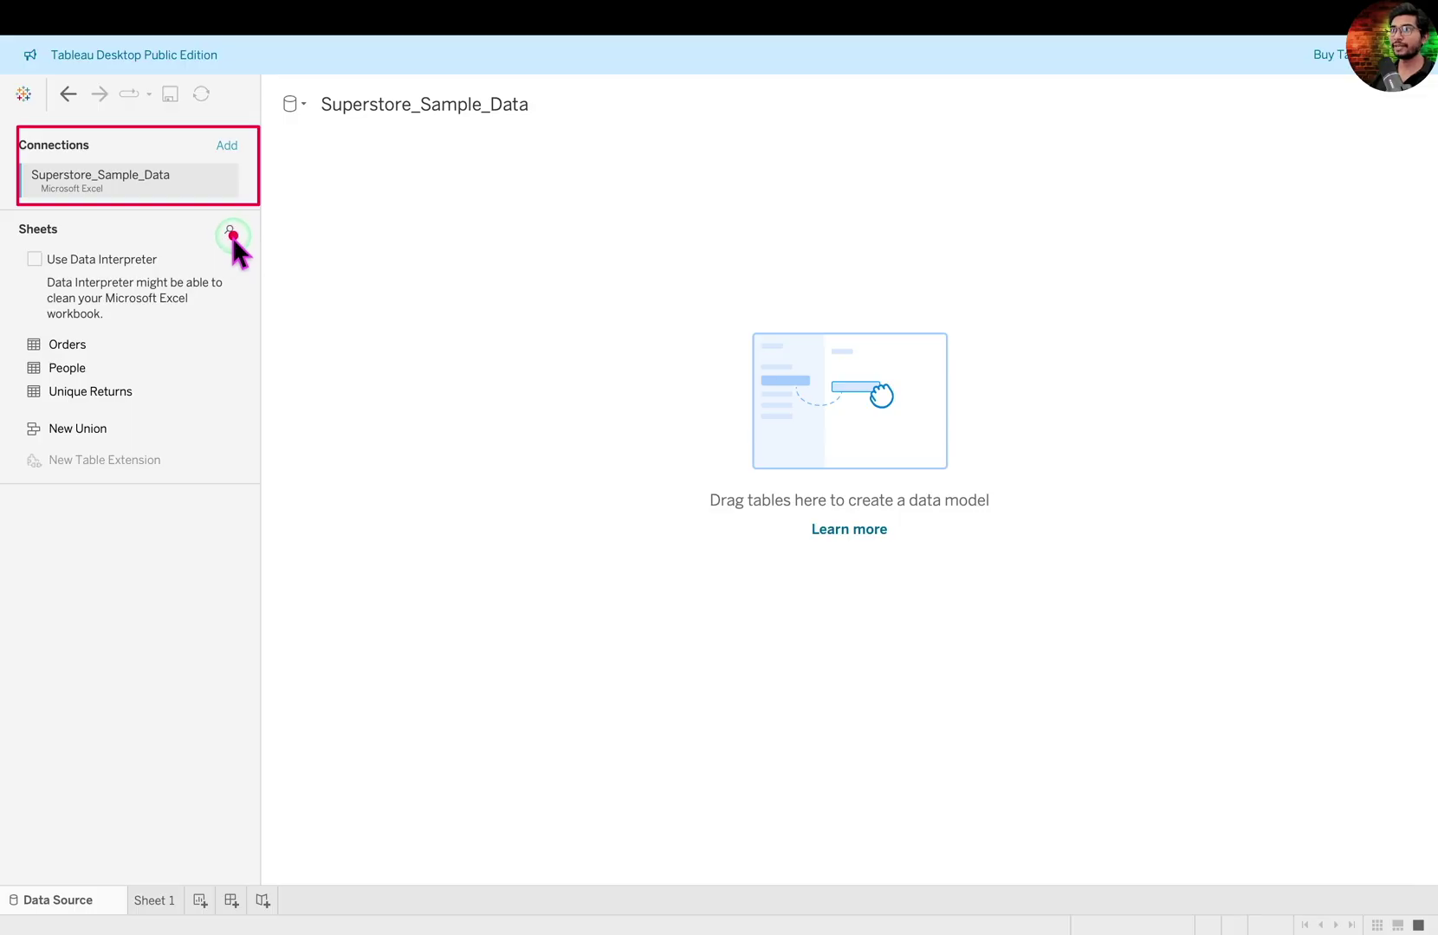
{"action": "mouse_move", "coordinate": [15, 327]}
{"action": "left_mouse_down"}
{"action": "mouse_move", "coordinate": [155, 425]}
{"action": "mouse_move", "coordinate": [177, 426]}
{"action": "left_mouse_up"}
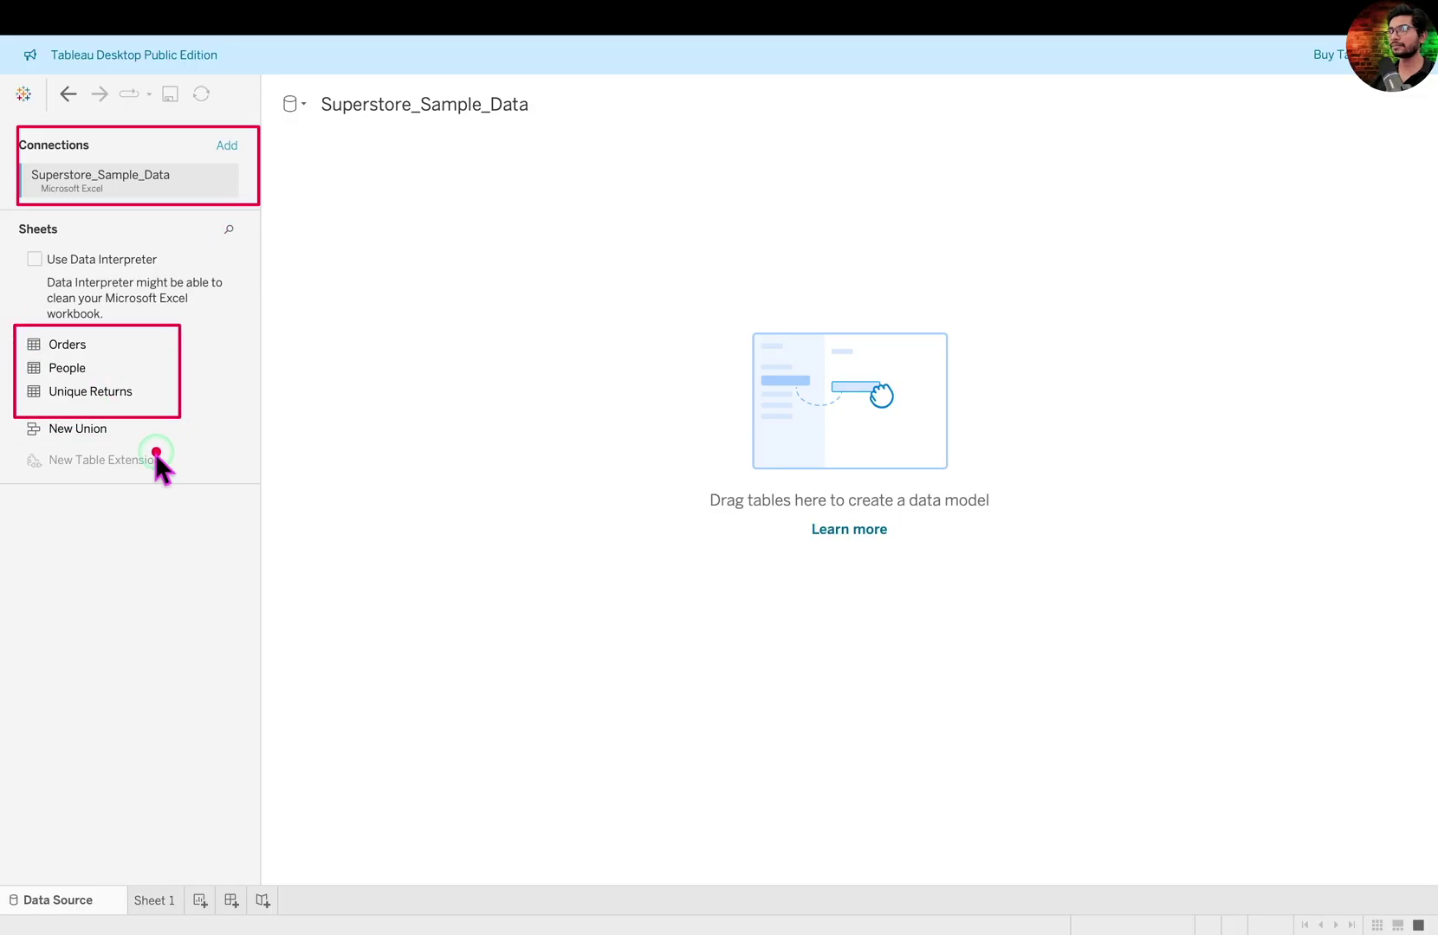
{"action": "mouse_move", "coordinate": [10, 242]}
{"action": "left_mouse_down"}
{"action": "mouse_move", "coordinate": [118, 303]}
{"action": "mouse_move", "coordinate": [211, 317]}
{"action": "left_mouse_up"}
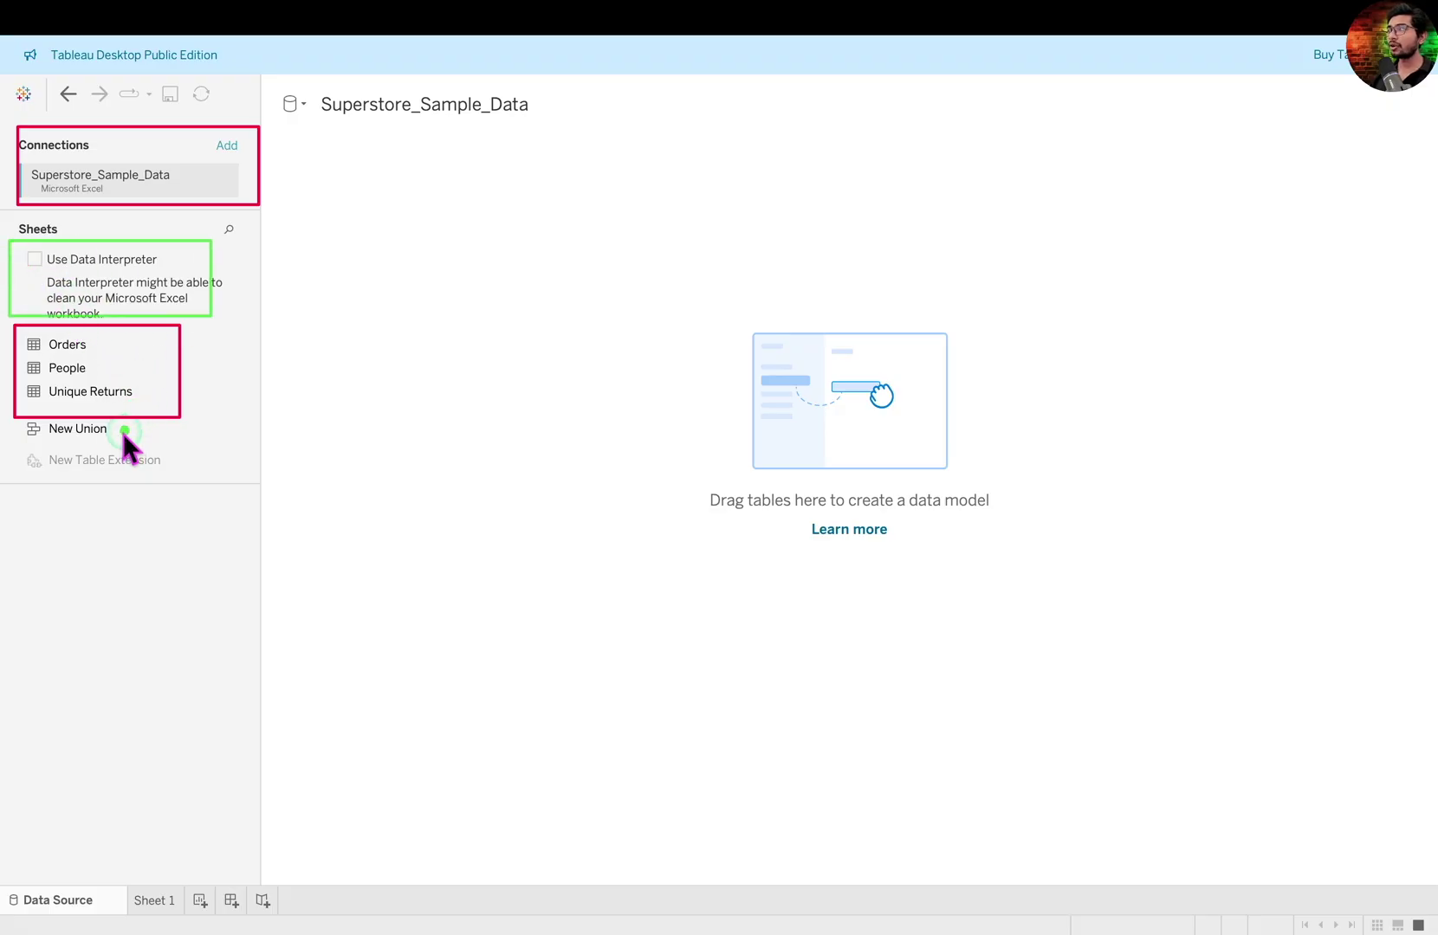
{"action": "left_click_drag", "start_coordinate": [17, 424], "coordinate": [140, 440]}
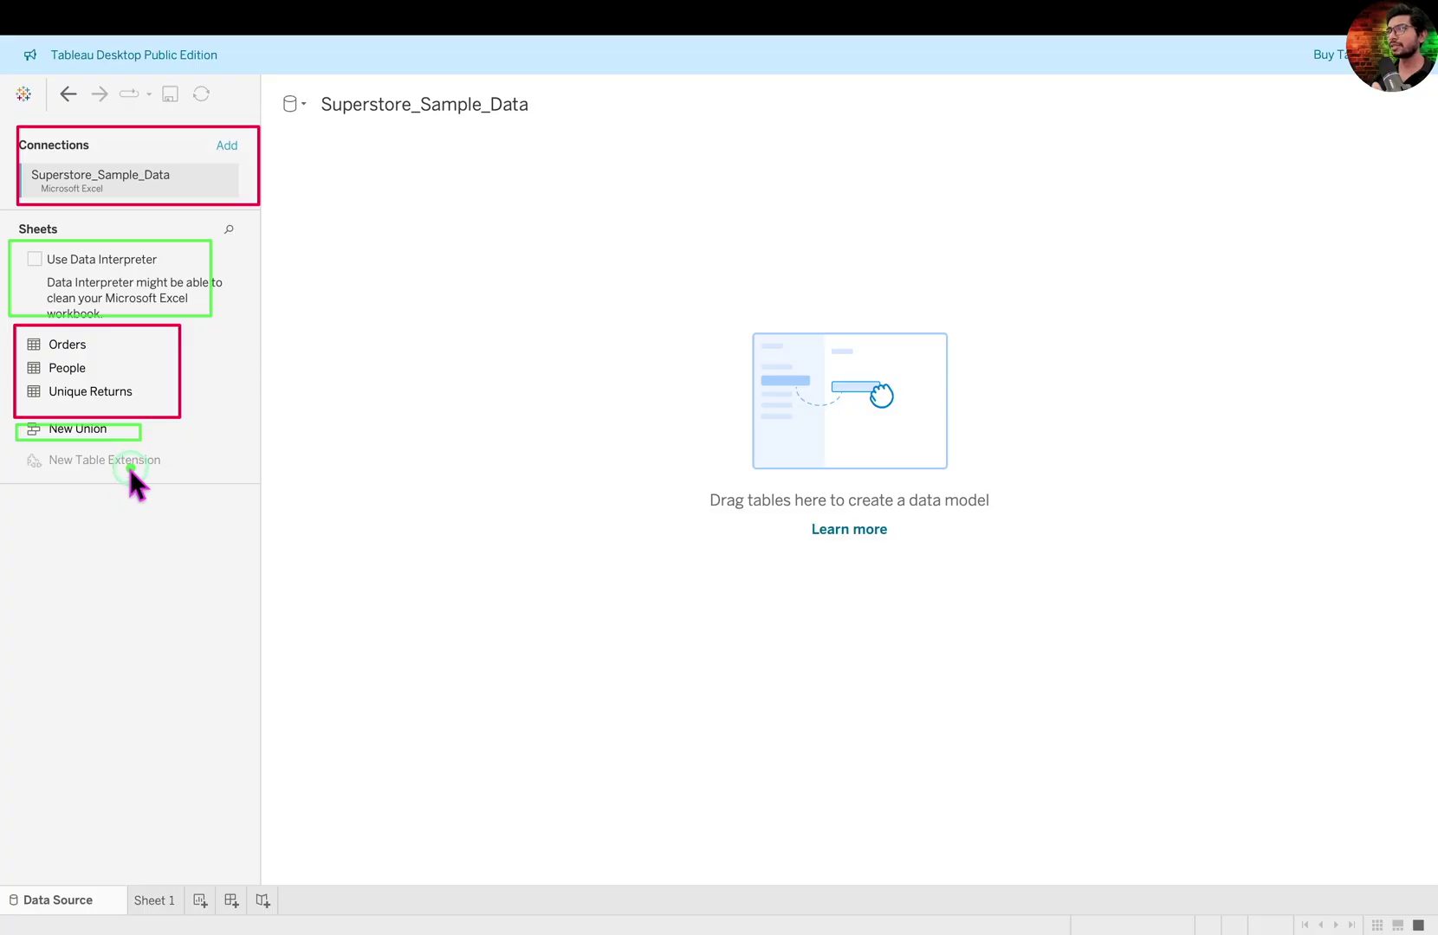
{"action": "key", "text": "Escape"}
{"action": "mouse_move", "coordinate": [265, 67]}
{"action": "left_mouse_down"}
{"action": "mouse_move", "coordinate": [828, 578]}
{"action": "mouse_move", "coordinate": [1317, 800]}
{"action": "mouse_move", "coordinate": [1436, 886]}
{"action": "left_mouse_up"}
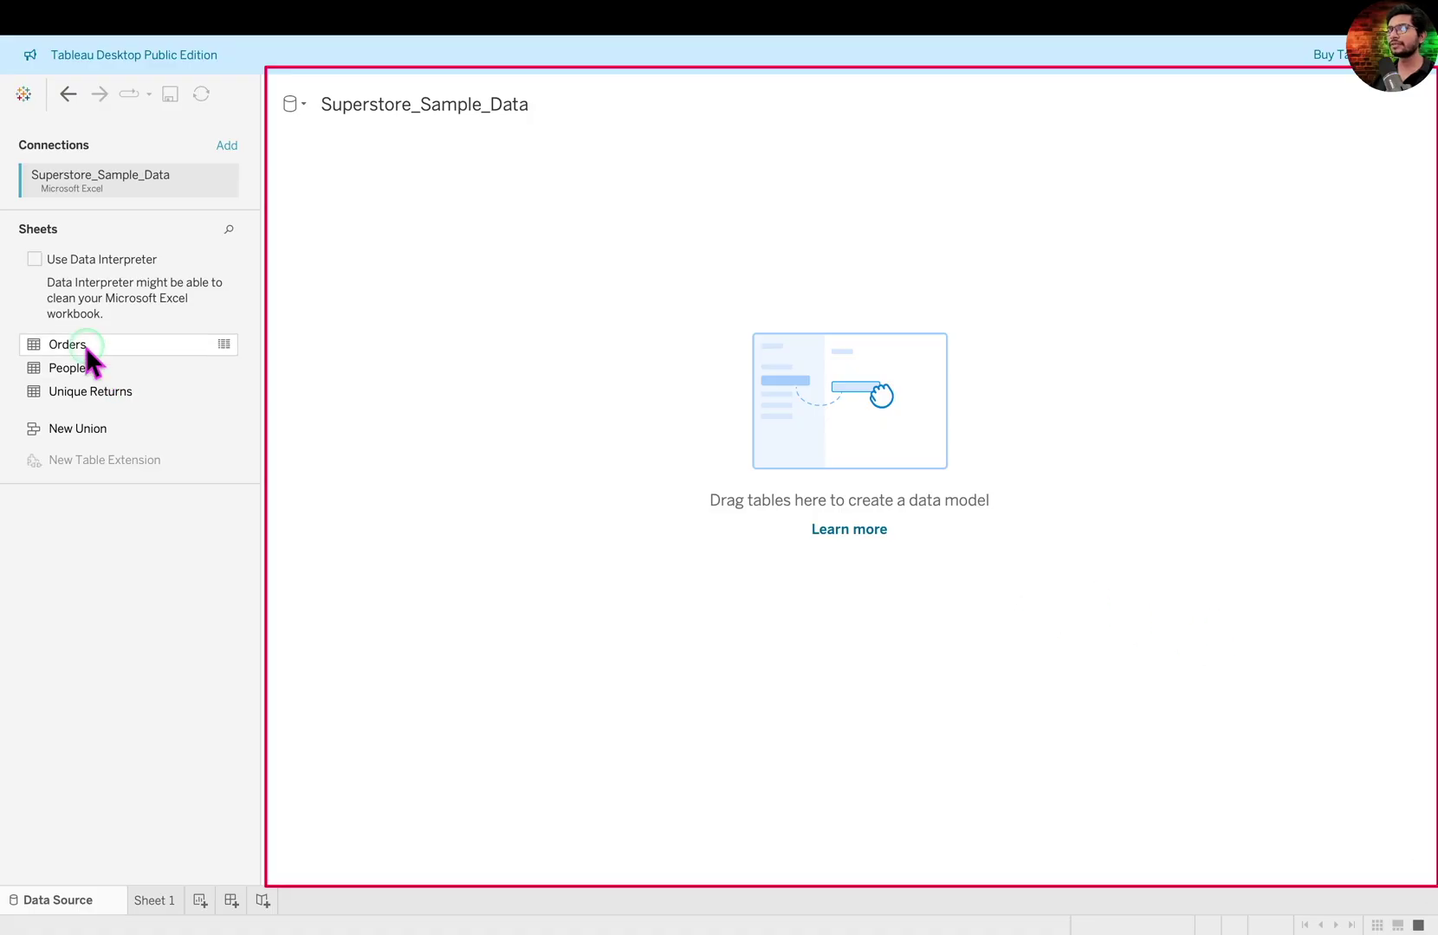
- Add the Orders sheet of Superstore_Sample_Data to the data model canvas
{"action": "left_click_drag", "start_coordinate": [83, 346], "coordinate": [675, 284]}
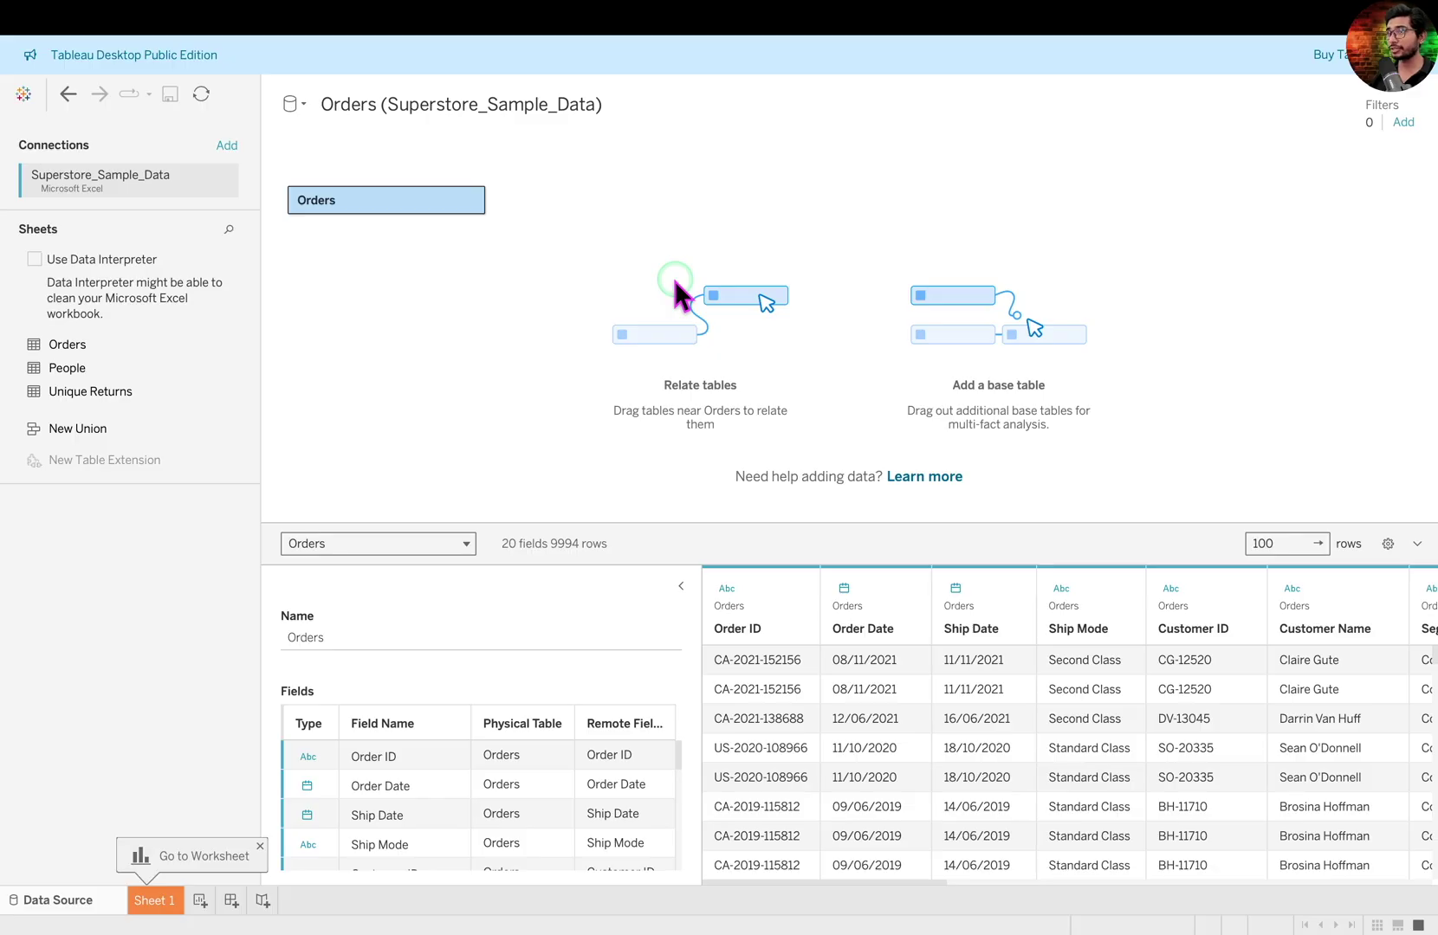
{"action": "left_click_drag", "start_coordinate": [270, 80], "coordinate": [1406, 546]}
{"action": "left_click", "coordinate": [500, 165]}
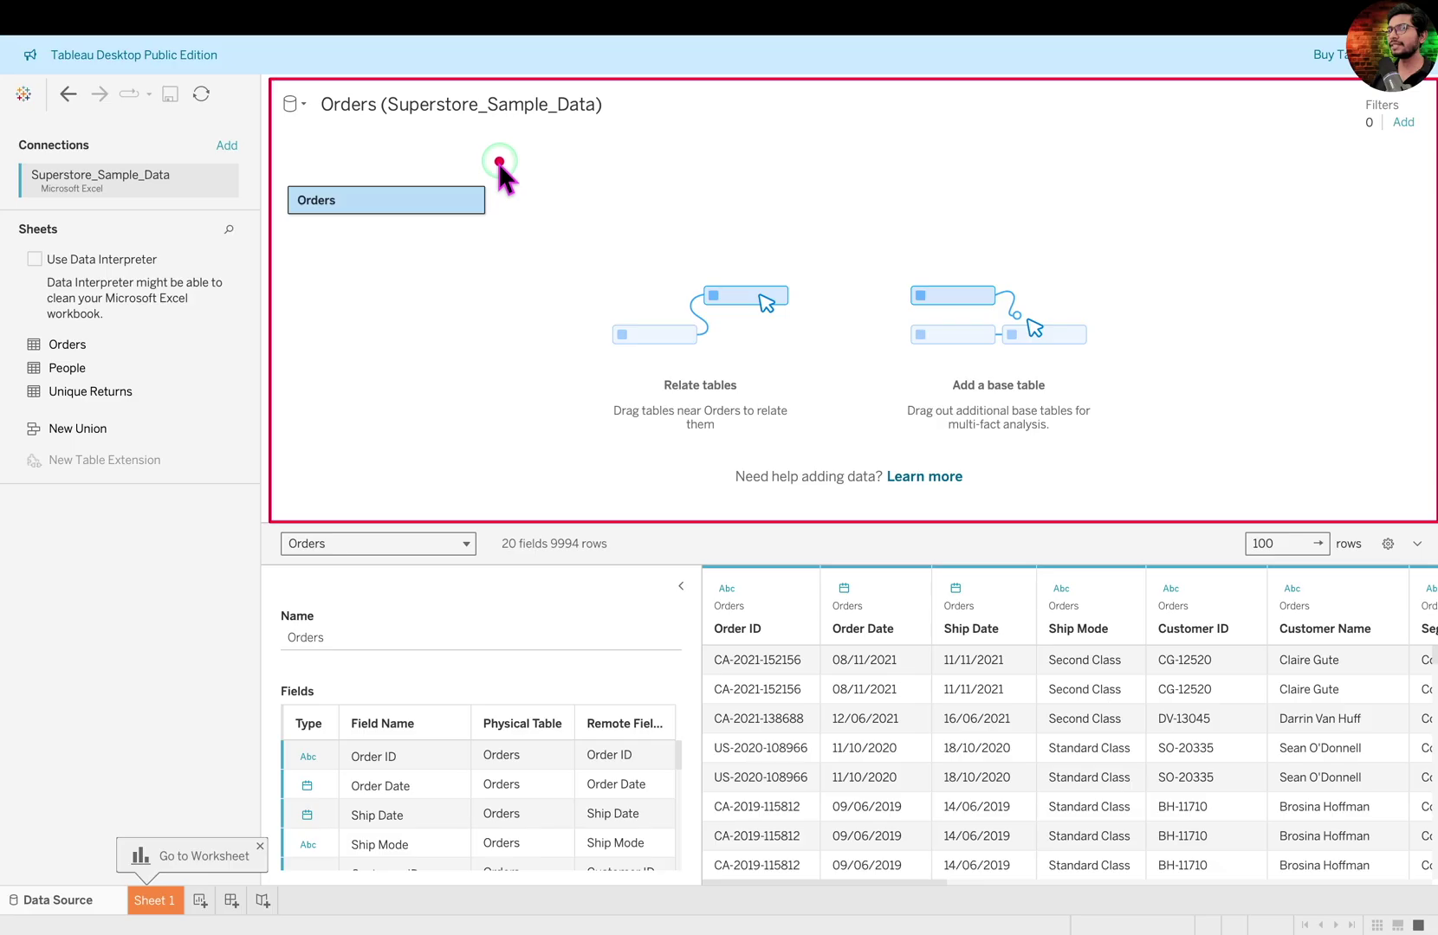
{"action": "left_click_drag", "start_coordinate": [511, 209], "coordinate": [492, 253]}
{"action": "left_click", "coordinate": [475, 378]}
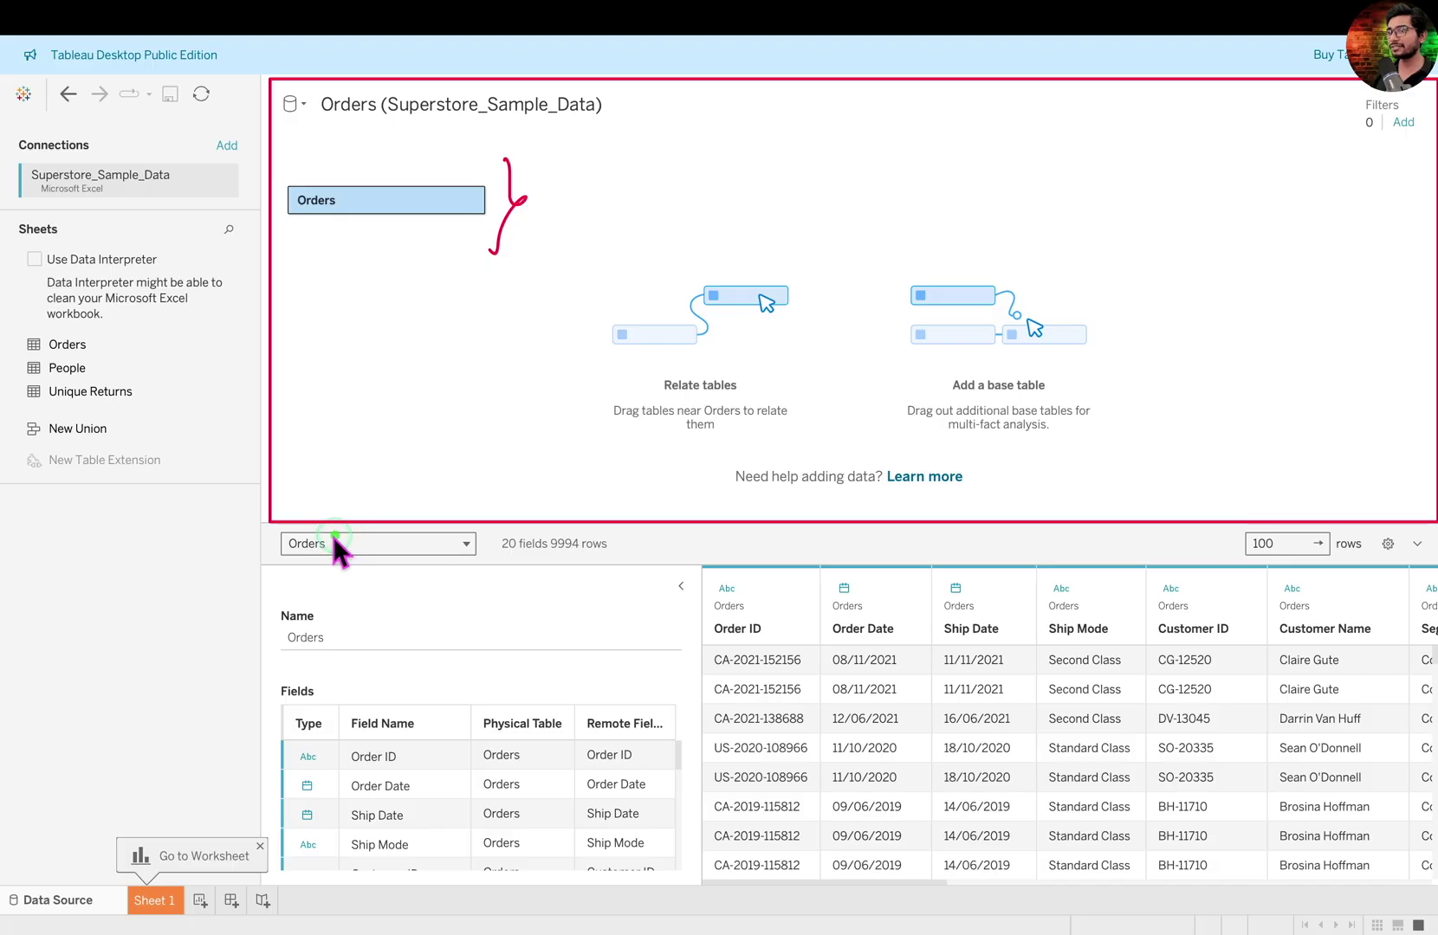
{"action": "mouse_move", "coordinate": [499, 523]}
{"action": "left_mouse_down"}
{"action": "mouse_move", "coordinate": [532, 563]}
{"action": "mouse_move", "coordinate": [612, 569]}
{"action": "left_mouse_up"}
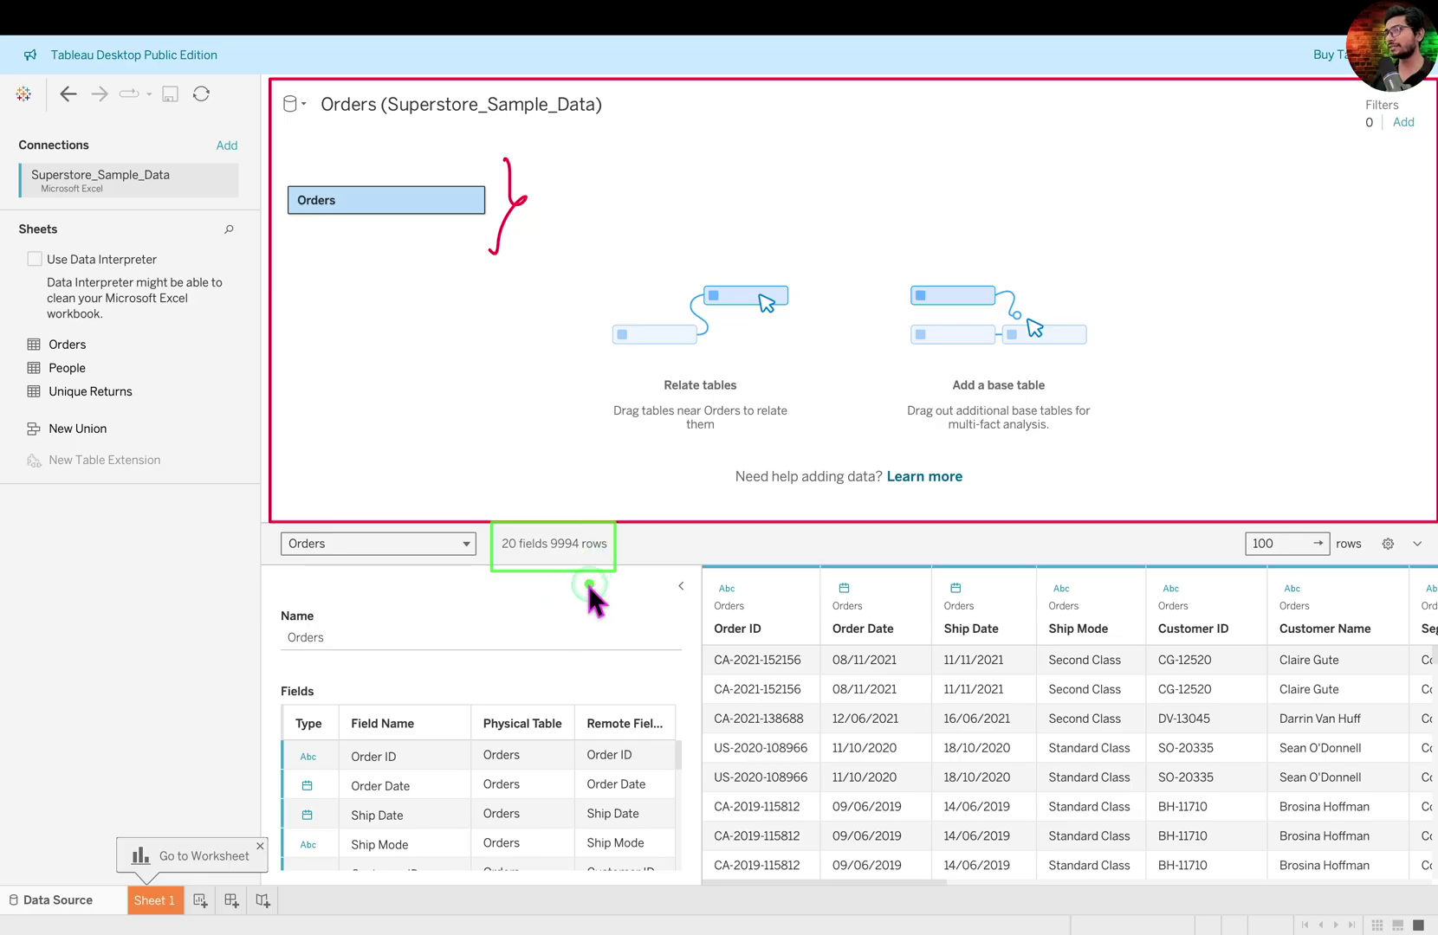
{"action": "key", "text": "Delete"}
{"action": "key", "text": "1"}
{"action": "mouse_move", "coordinate": [265, 569]}
{"action": "left_mouse_down"}
{"action": "mouse_move", "coordinate": [425, 726]}
{"action": "mouse_move", "coordinate": [697, 867]}
{"action": "left_mouse_up"}
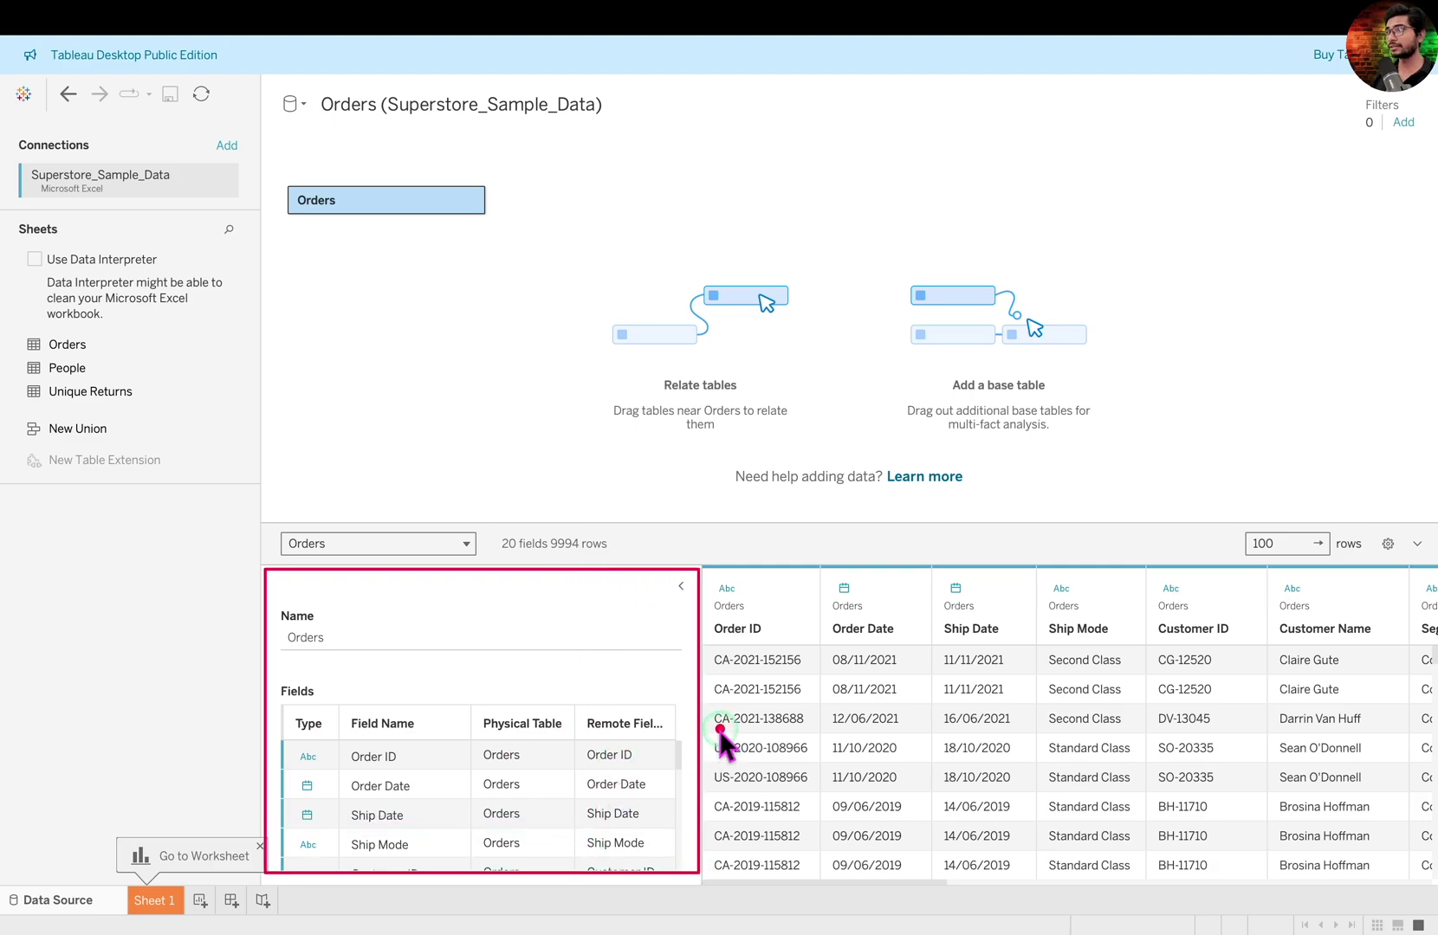
{"action": "mouse_move", "coordinate": [327, 703]}
{"action": "left_mouse_down"}
{"action": "mouse_move", "coordinate": [299, 705]}
{"action": "mouse_move", "coordinate": [303, 750]}
{"action": "mouse_move", "coordinate": [336, 704]}
{"action": "mouse_move", "coordinate": [382, 744]}
{"action": "mouse_move", "coordinate": [399, 695]}
{"action": "left_mouse_up"}
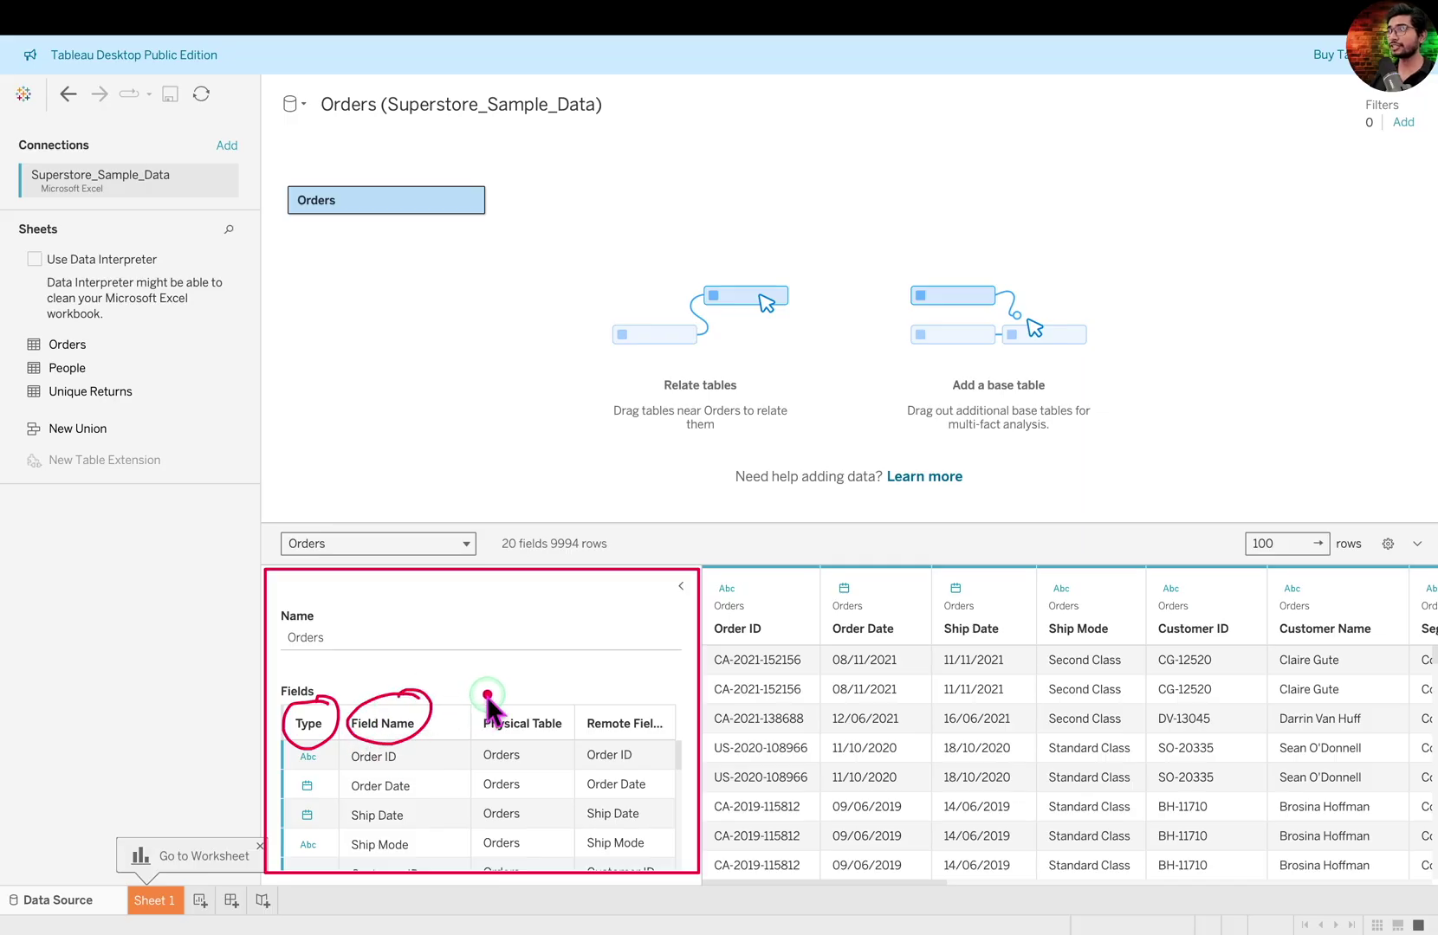
{"action": "mouse_move", "coordinate": [554, 694]}
{"action": "left_mouse_down"}
{"action": "mouse_move", "coordinate": [568, 747]}
{"action": "mouse_move", "coordinate": [528, 698]}
{"action": "left_mouse_up"}
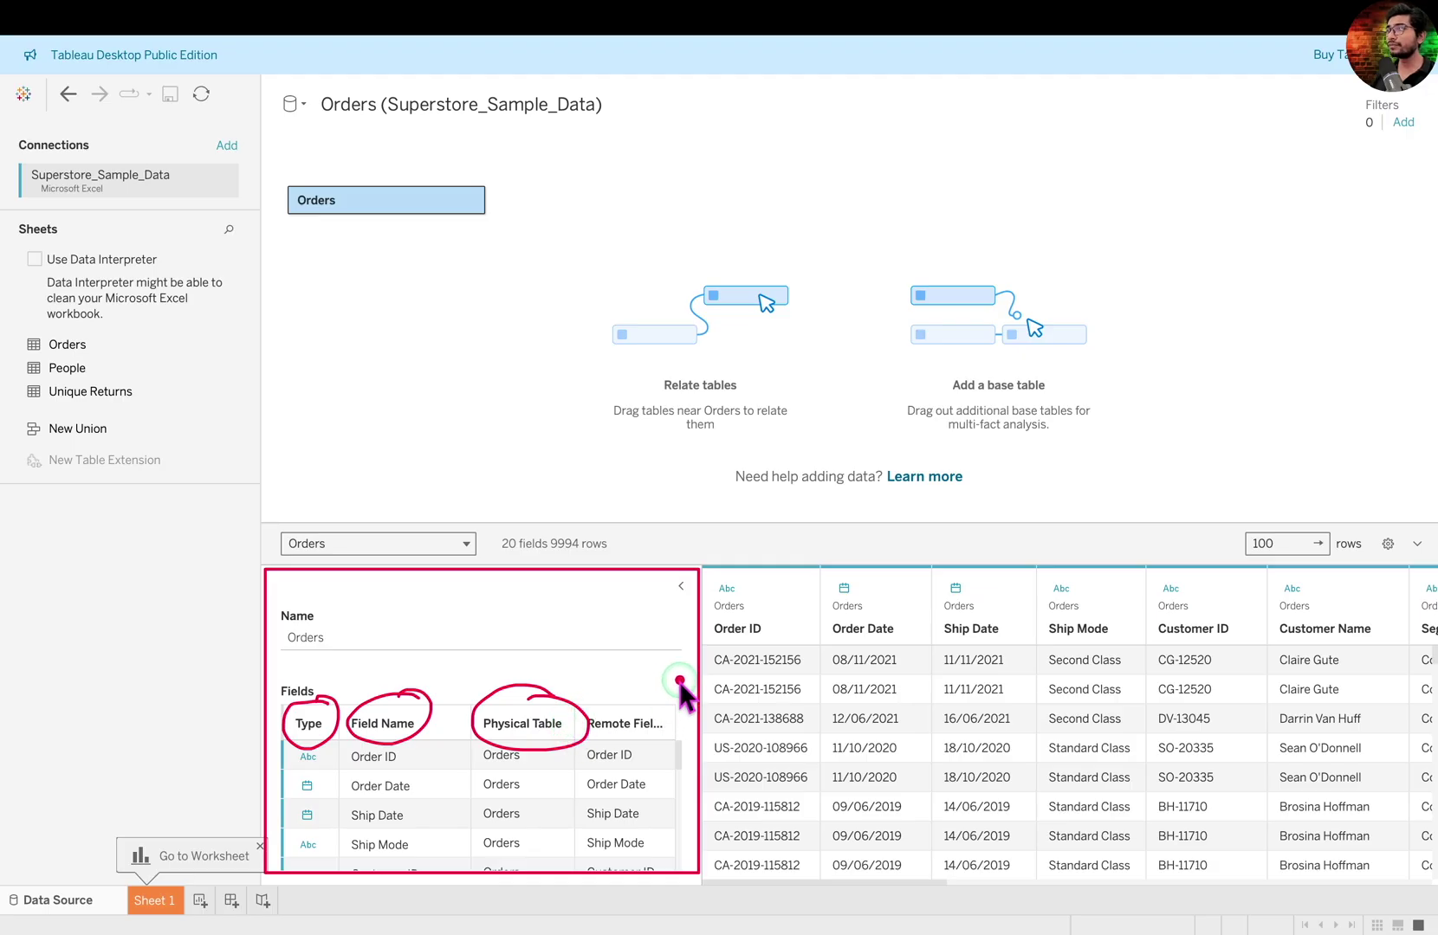
{"action": "mouse_move", "coordinate": [676, 688]}
{"action": "left_mouse_down"}
{"action": "mouse_move", "coordinate": [598, 699]}
{"action": "mouse_move", "coordinate": [683, 743]}
{"action": "mouse_move", "coordinate": [667, 689]}
{"action": "mouse_move", "coordinate": [688, 746]}
{"action": "left_mouse_up"}
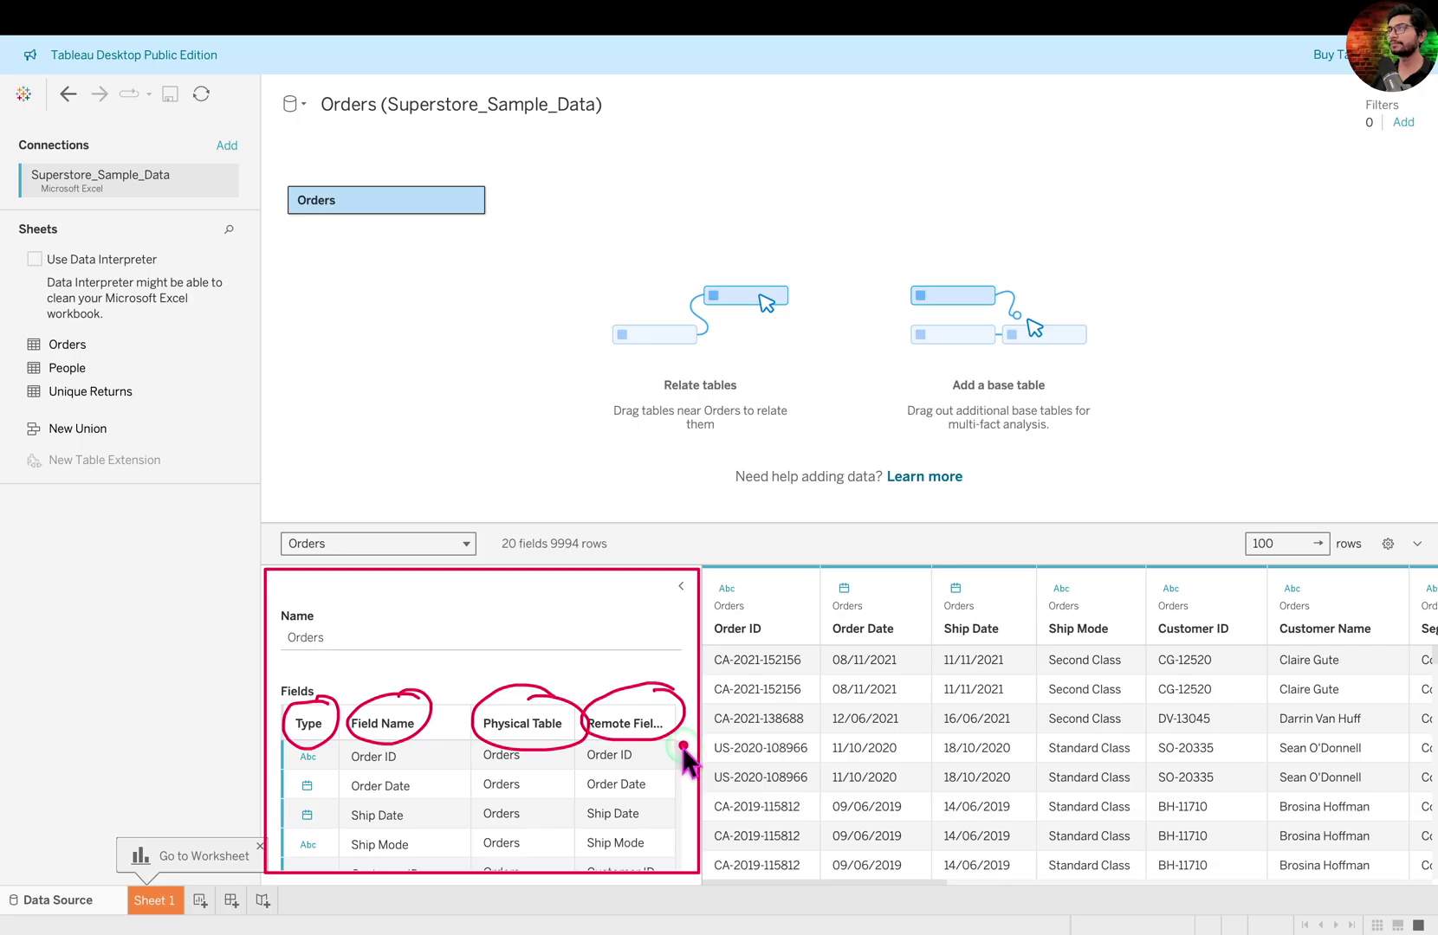
- Rename the Order ID field of the Orders table to Order_ID
{"action": "left_click", "coordinate": [424, 756]}
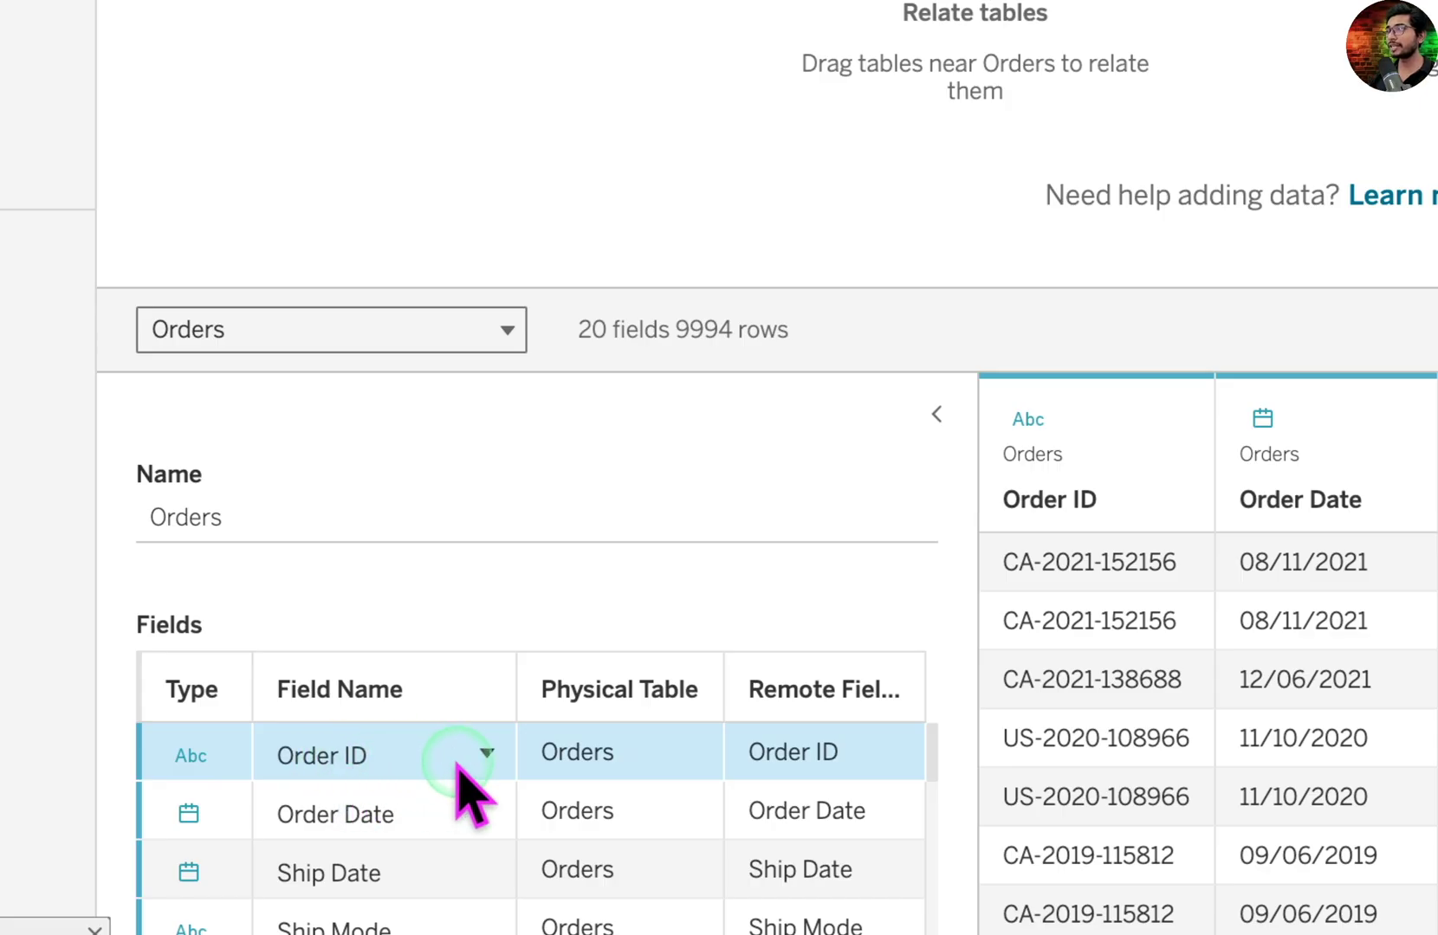
{"action": "double_click", "coordinate": [368, 755]}
{"action": "type", "text": "Order_ID"}
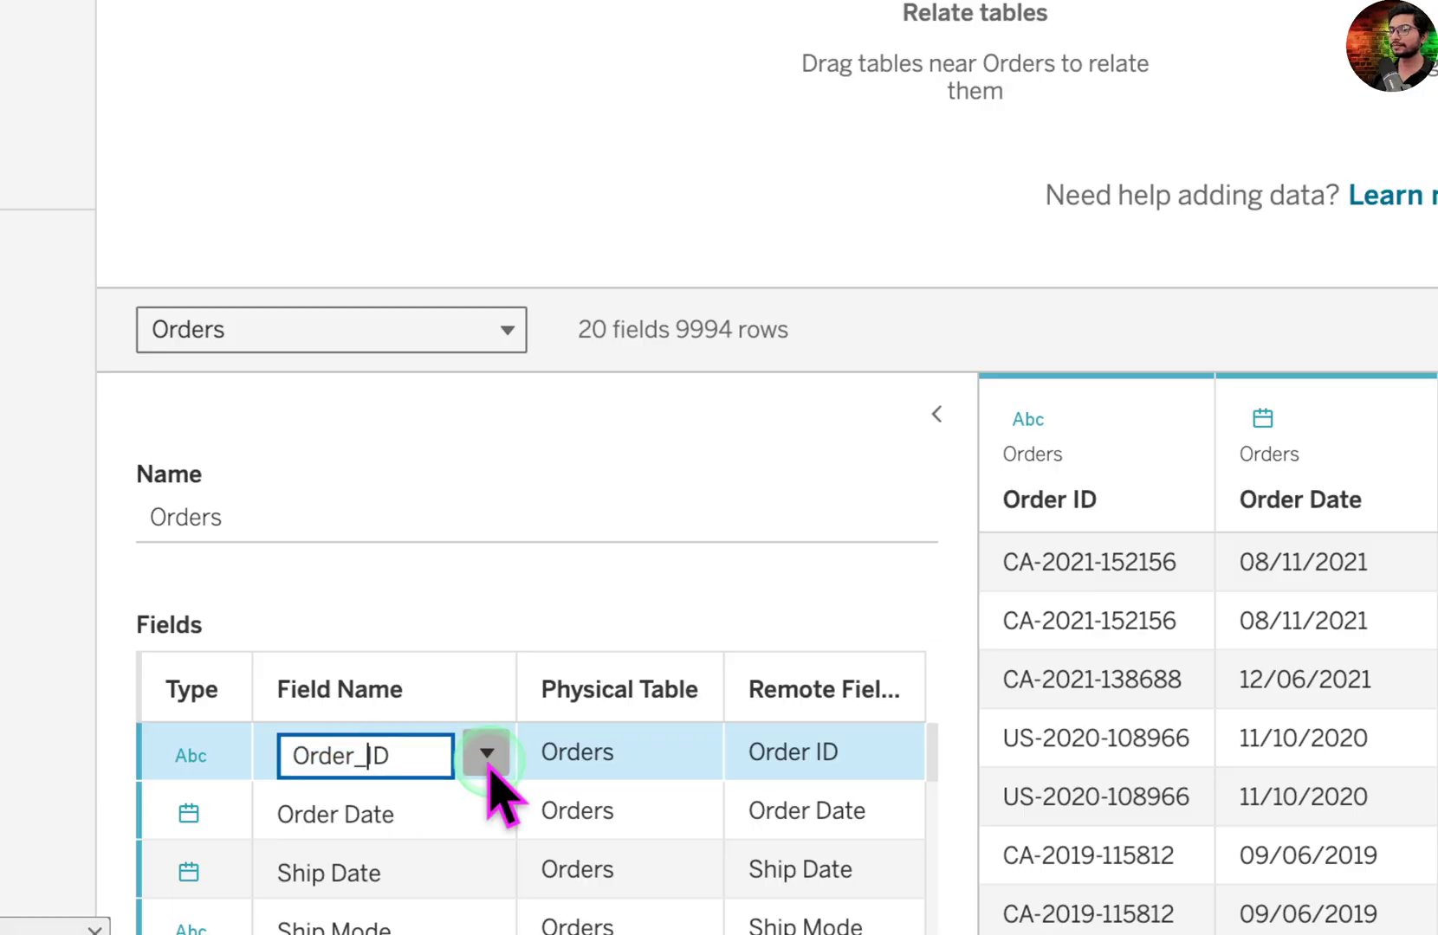
{"action": "left_click", "coordinate": [500, 570]}
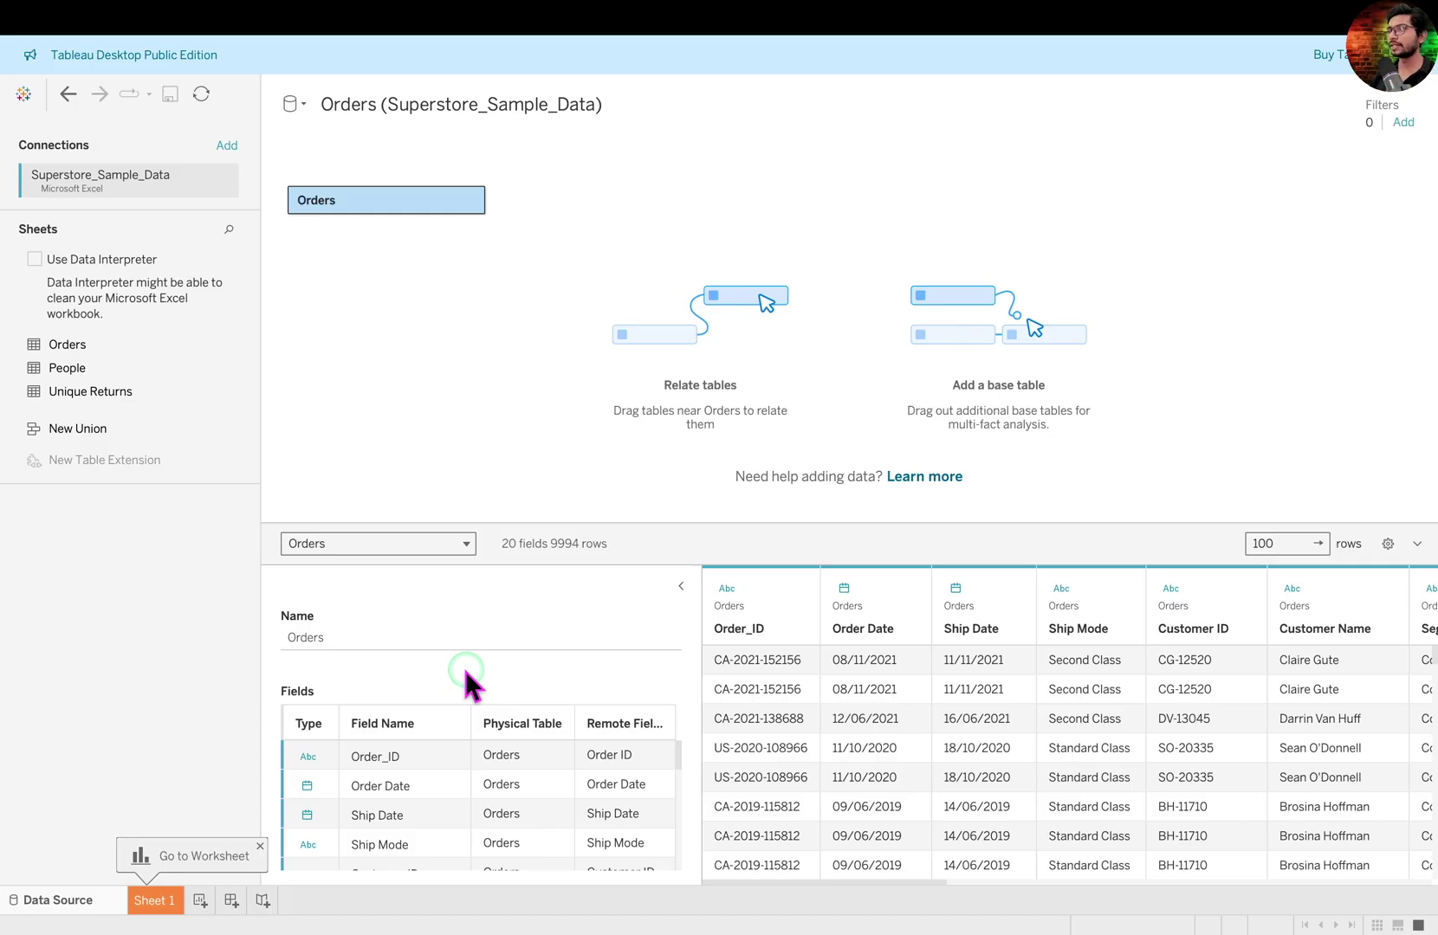
{"action": "left_click_drag", "start_coordinate": [576, 735], "coordinate": [670, 774]}
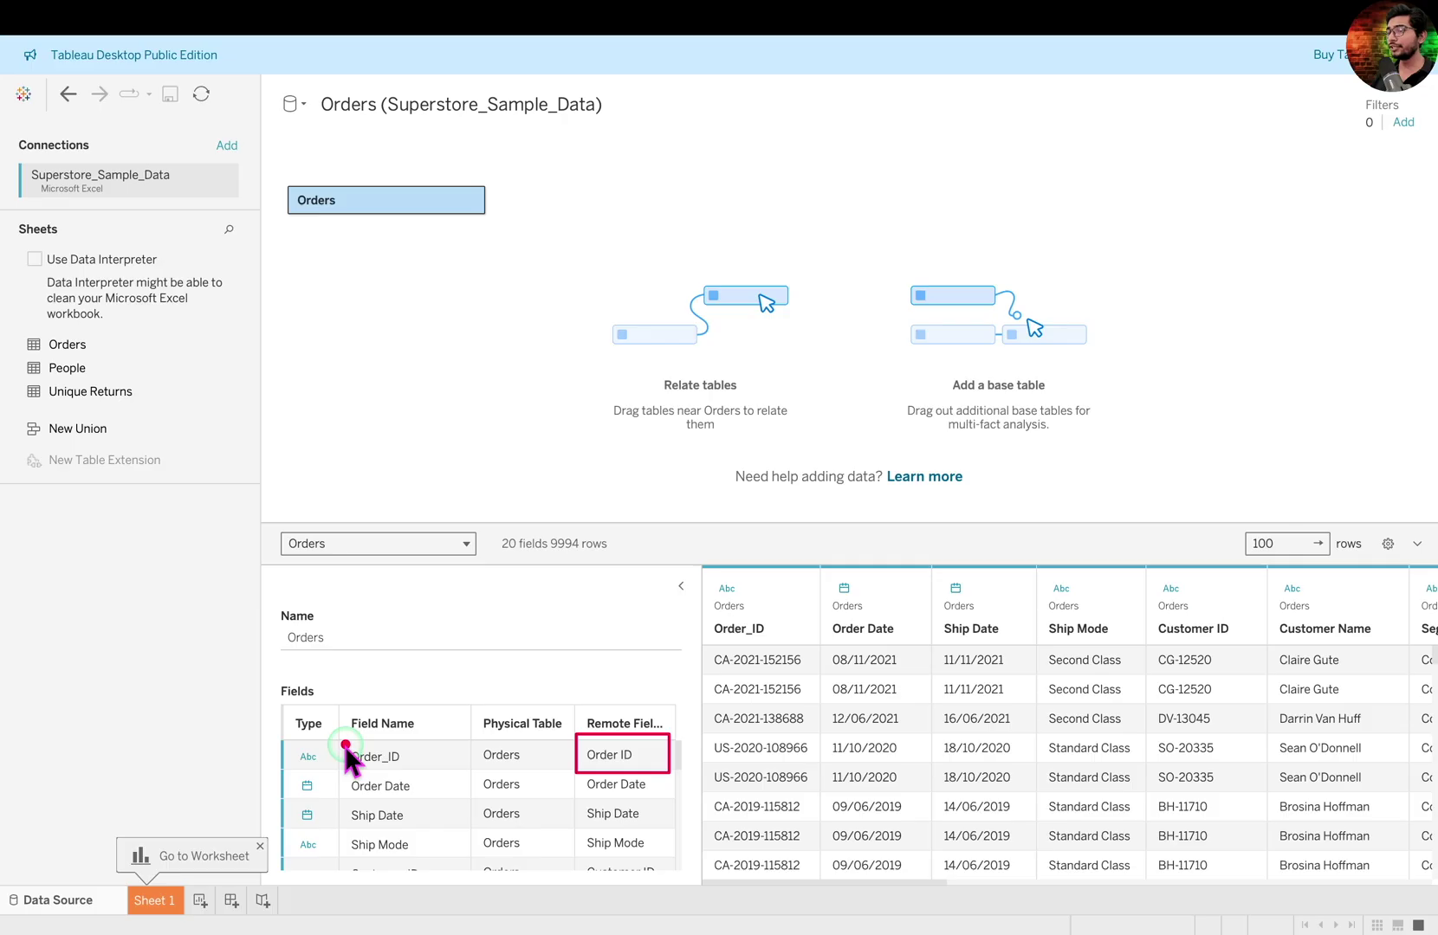
{"action": "mouse_move", "coordinate": [344, 743]}
{"action": "left_mouse_down"}
{"action": "mouse_move", "coordinate": [371, 772]}
{"action": "mouse_move", "coordinate": [431, 769]}
{"action": "left_mouse_up"}
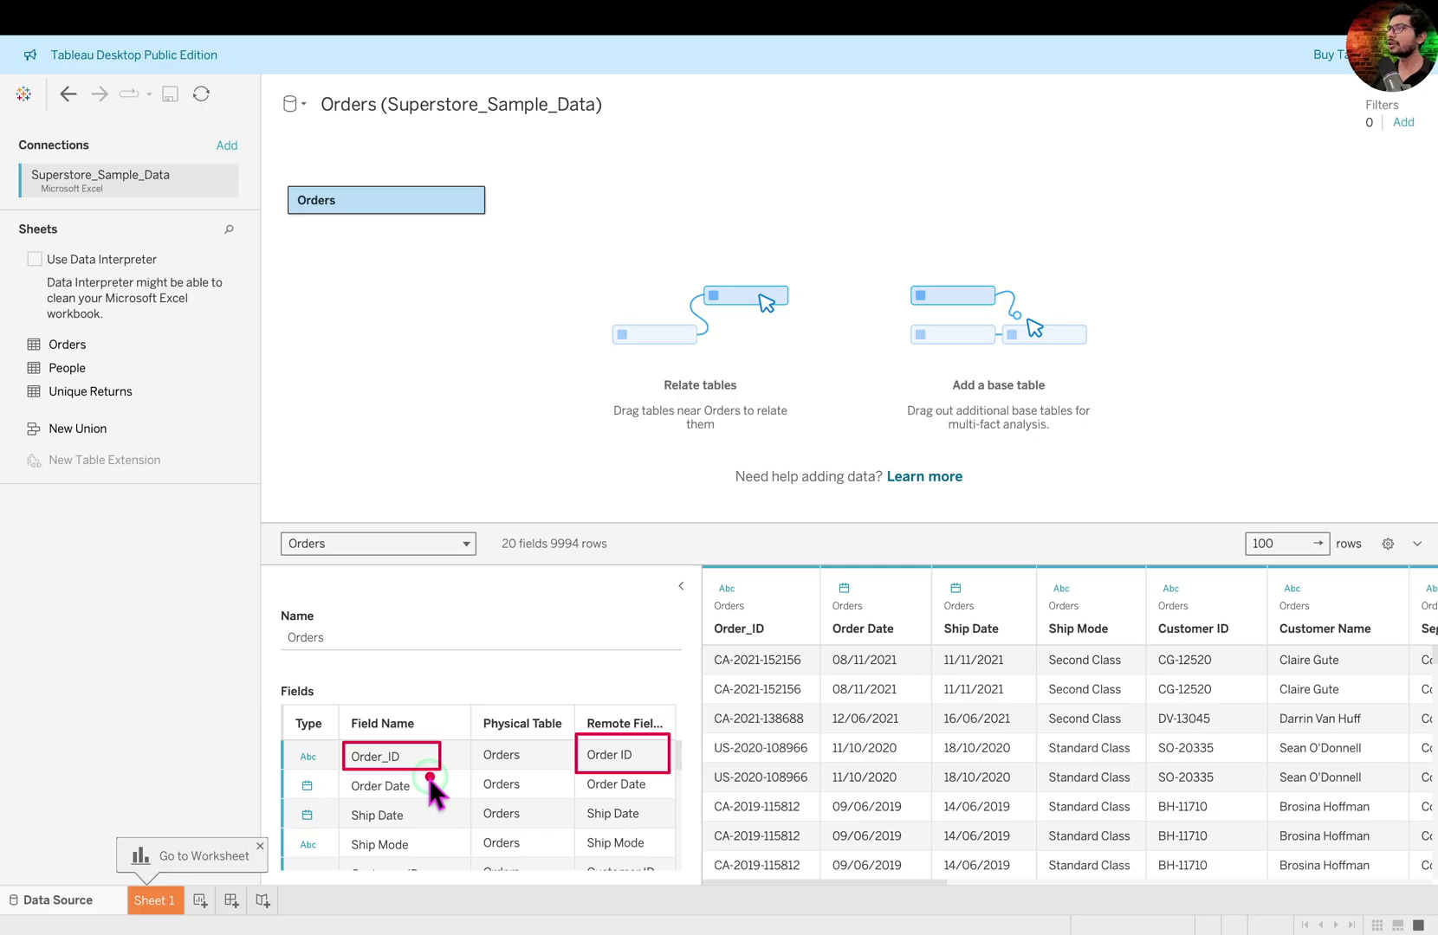
{"action": "key", "text": "Escape"}
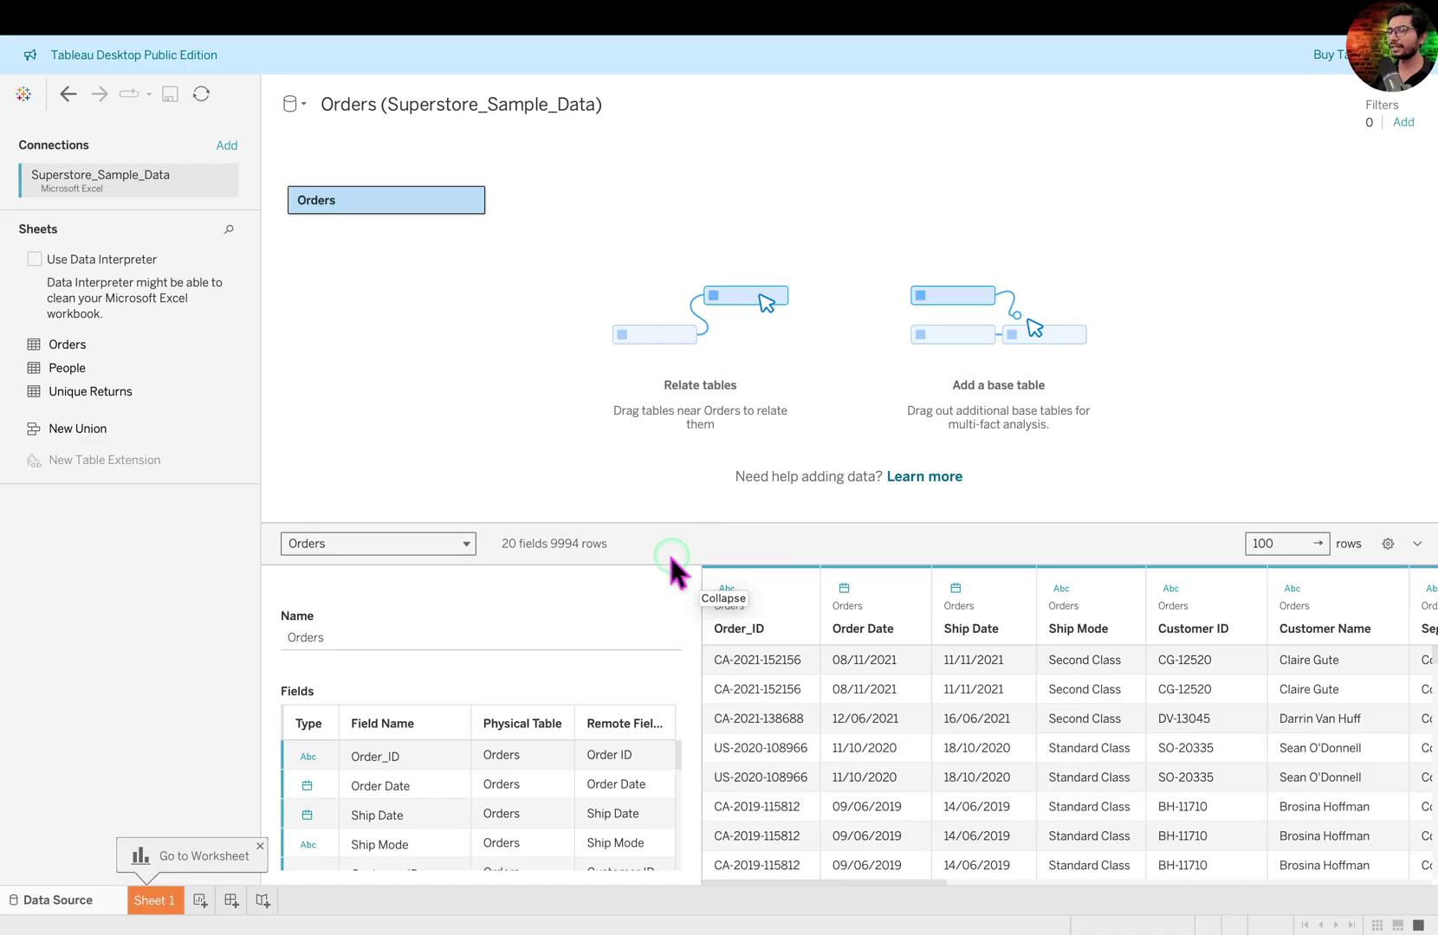
- Collapse the table details of Orders so the data preview shows more columns
{"action": "left_click", "coordinate": [679, 589]}
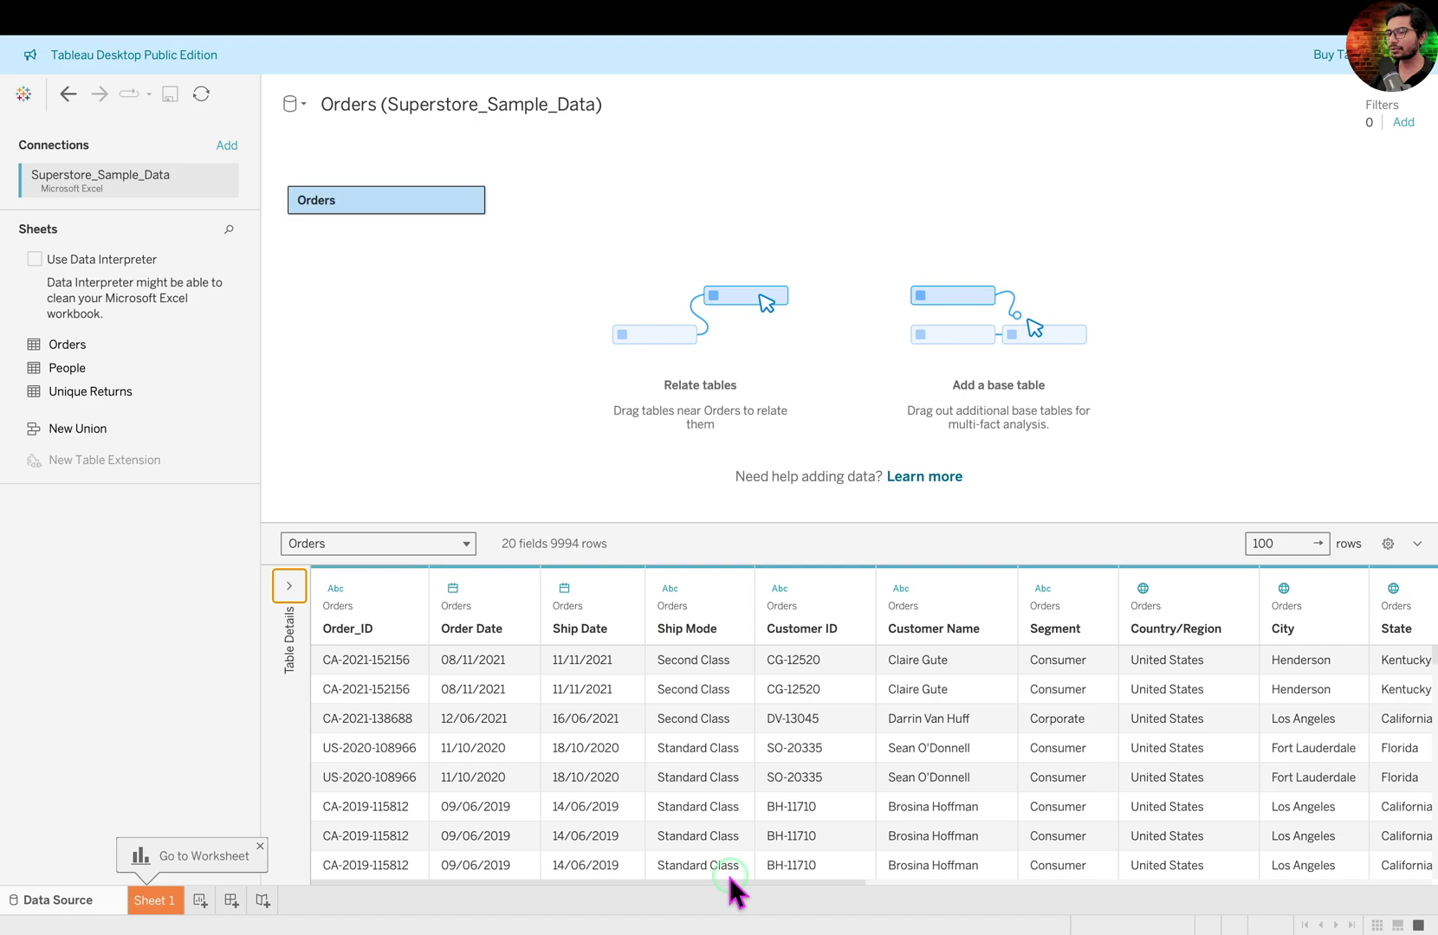
{"action": "left_click_drag", "start_coordinate": [723, 881], "coordinate": [674, 884]}
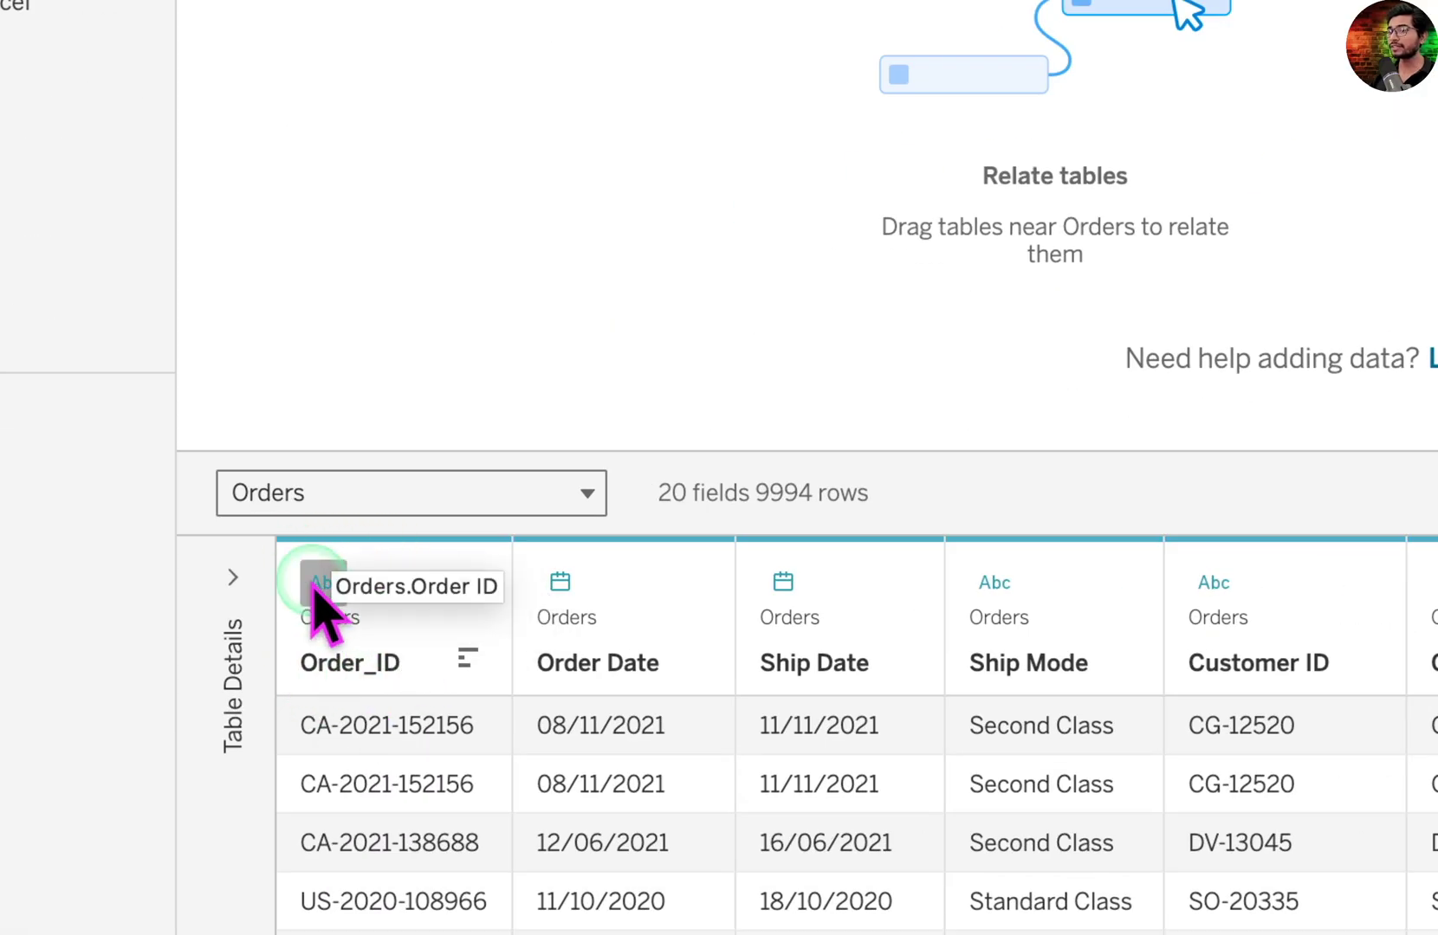
- Examine the data types of the Orders columns from Order_ID through Segment, including the Order Date and Ship Date fields
{"action": "left_click_drag", "start_coordinate": [269, 543], "coordinate": [372, 601]}
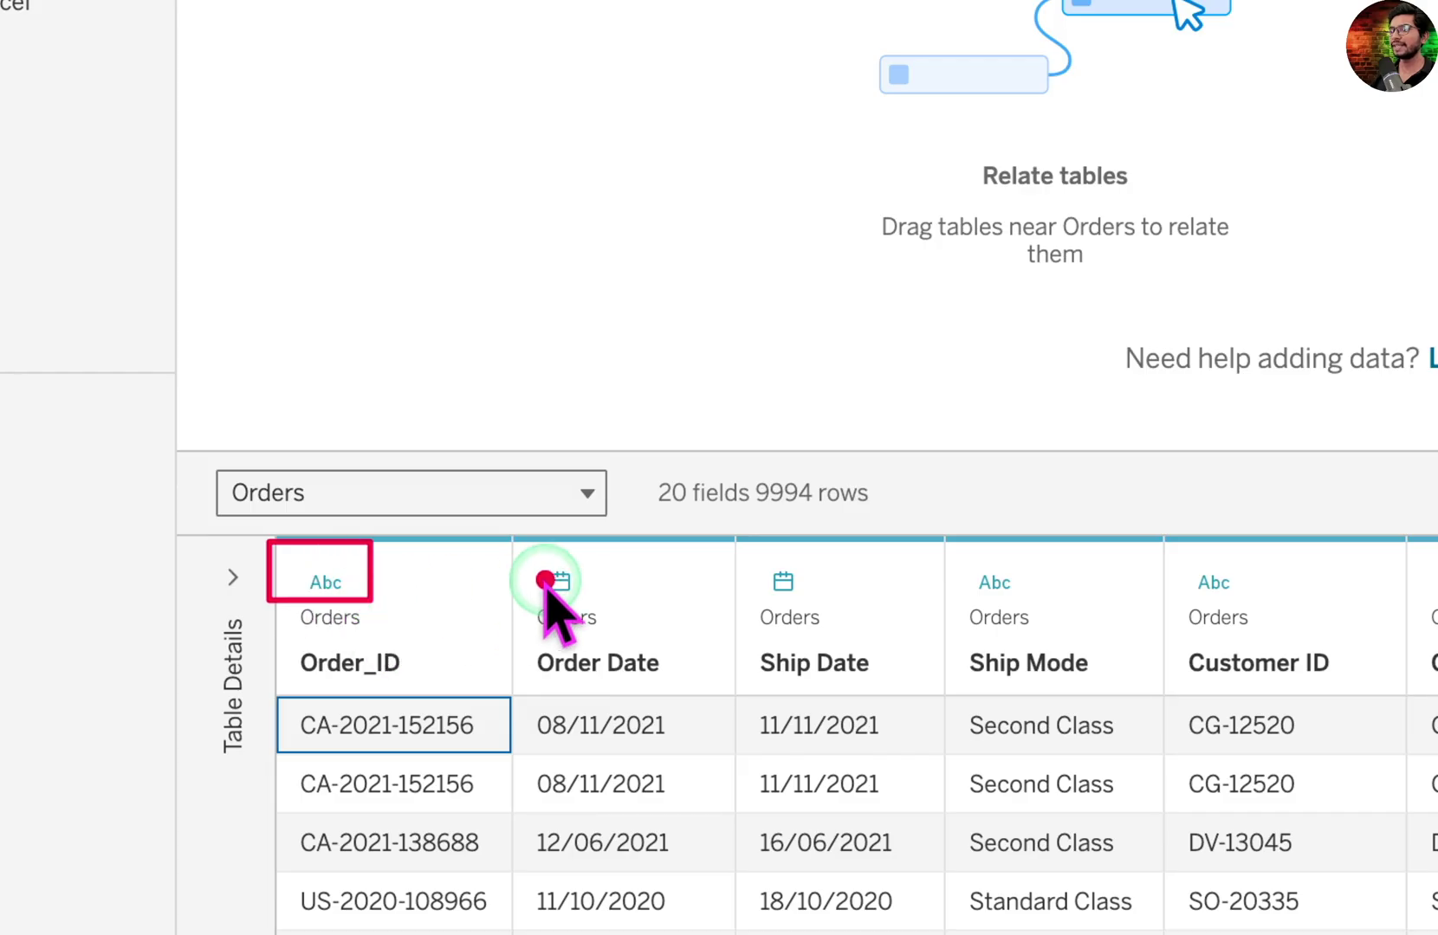
{"action": "left_click_drag", "start_coordinate": [524, 551], "coordinate": [590, 603]}
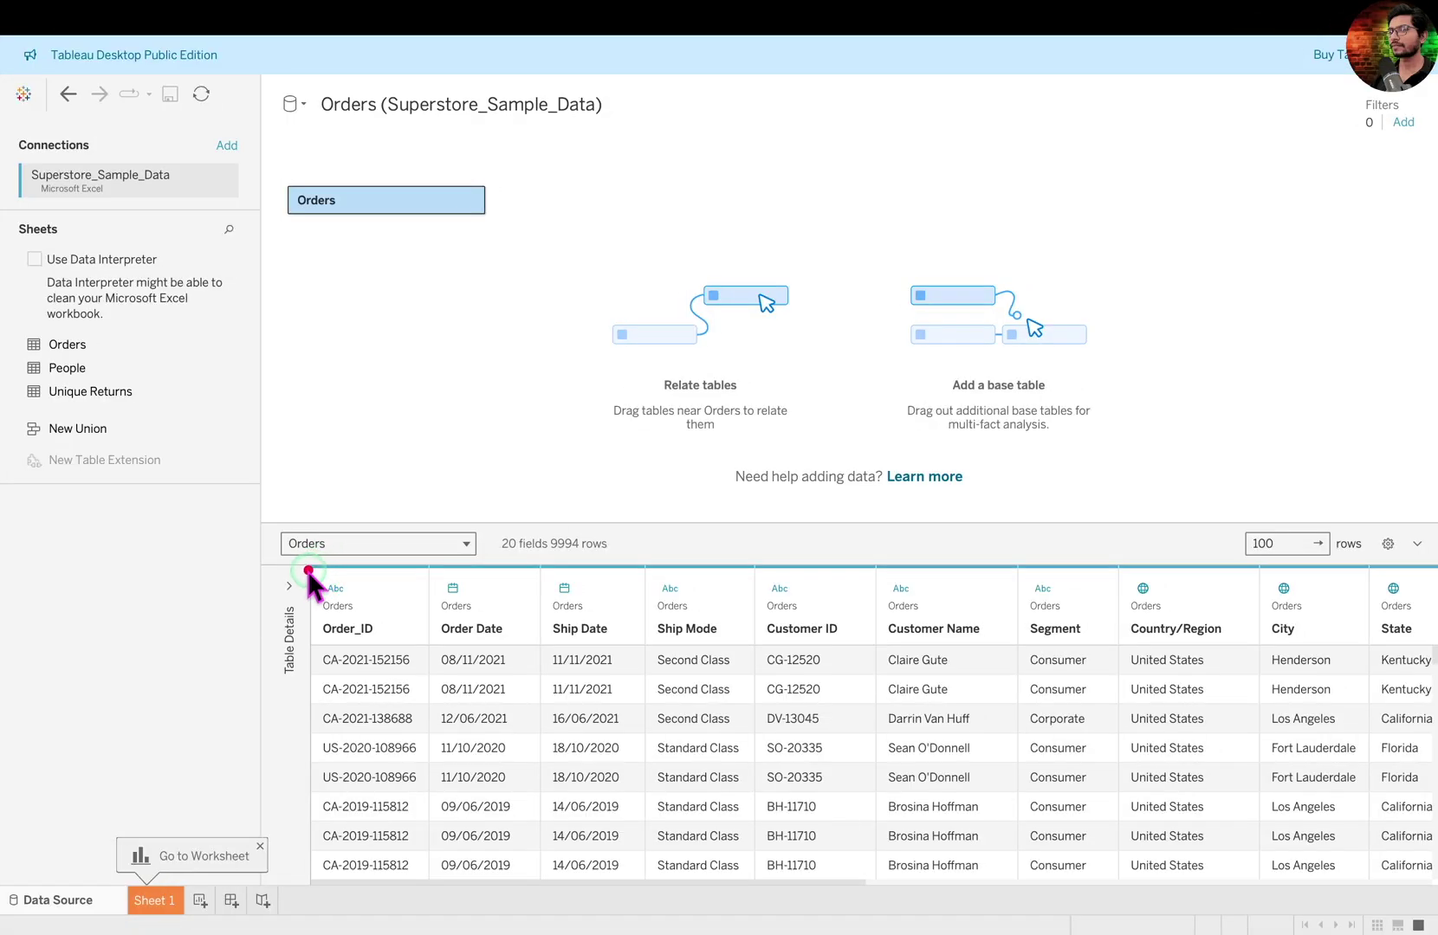
{"action": "left_click_drag", "start_coordinate": [309, 570], "coordinate": [409, 645]}
{"action": "left_click_drag", "start_coordinate": [645, 559], "coordinate": [760, 636]}
{"action": "mouse_move", "coordinate": [759, 559]}
{"action": "left_mouse_down"}
{"action": "mouse_move", "coordinate": [803, 631]}
{"action": "mouse_move", "coordinate": [857, 641]}
{"action": "left_mouse_up"}
{"action": "mouse_move", "coordinate": [855, 555]}
{"action": "left_mouse_down"}
{"action": "mouse_move", "coordinate": [961, 642]}
{"action": "mouse_move", "coordinate": [1012, 647]}
{"action": "left_mouse_up"}
{"action": "left_click_drag", "start_coordinate": [1016, 555], "coordinate": [1108, 645]}
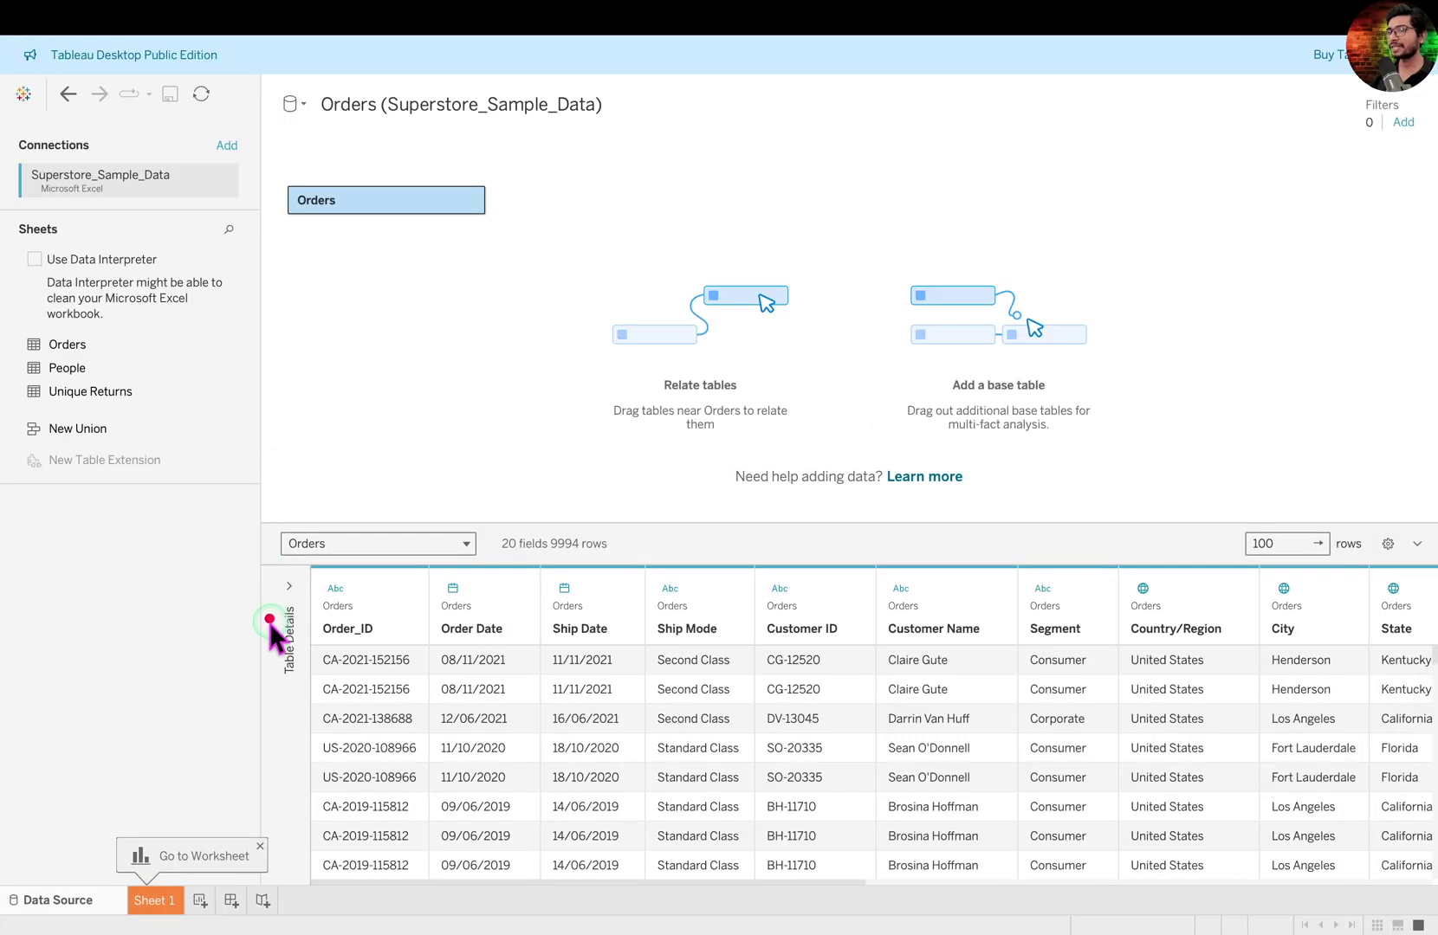
{"action": "left_click_drag", "start_coordinate": [418, 564], "coordinate": [516, 647]}
{"action": "left_click_drag", "start_coordinate": [527, 565], "coordinate": [611, 650]}
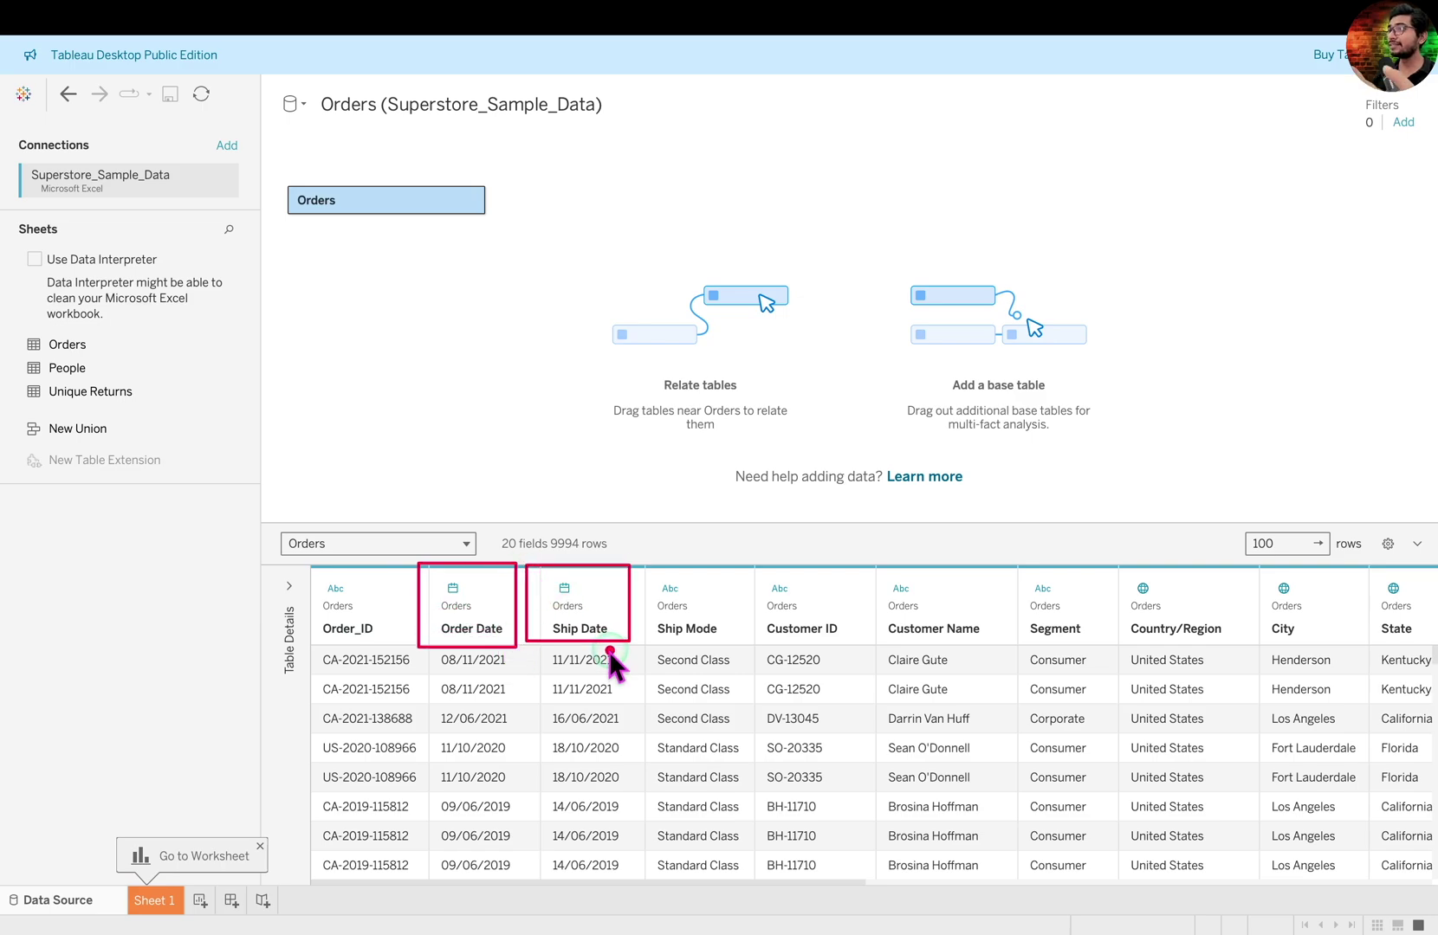
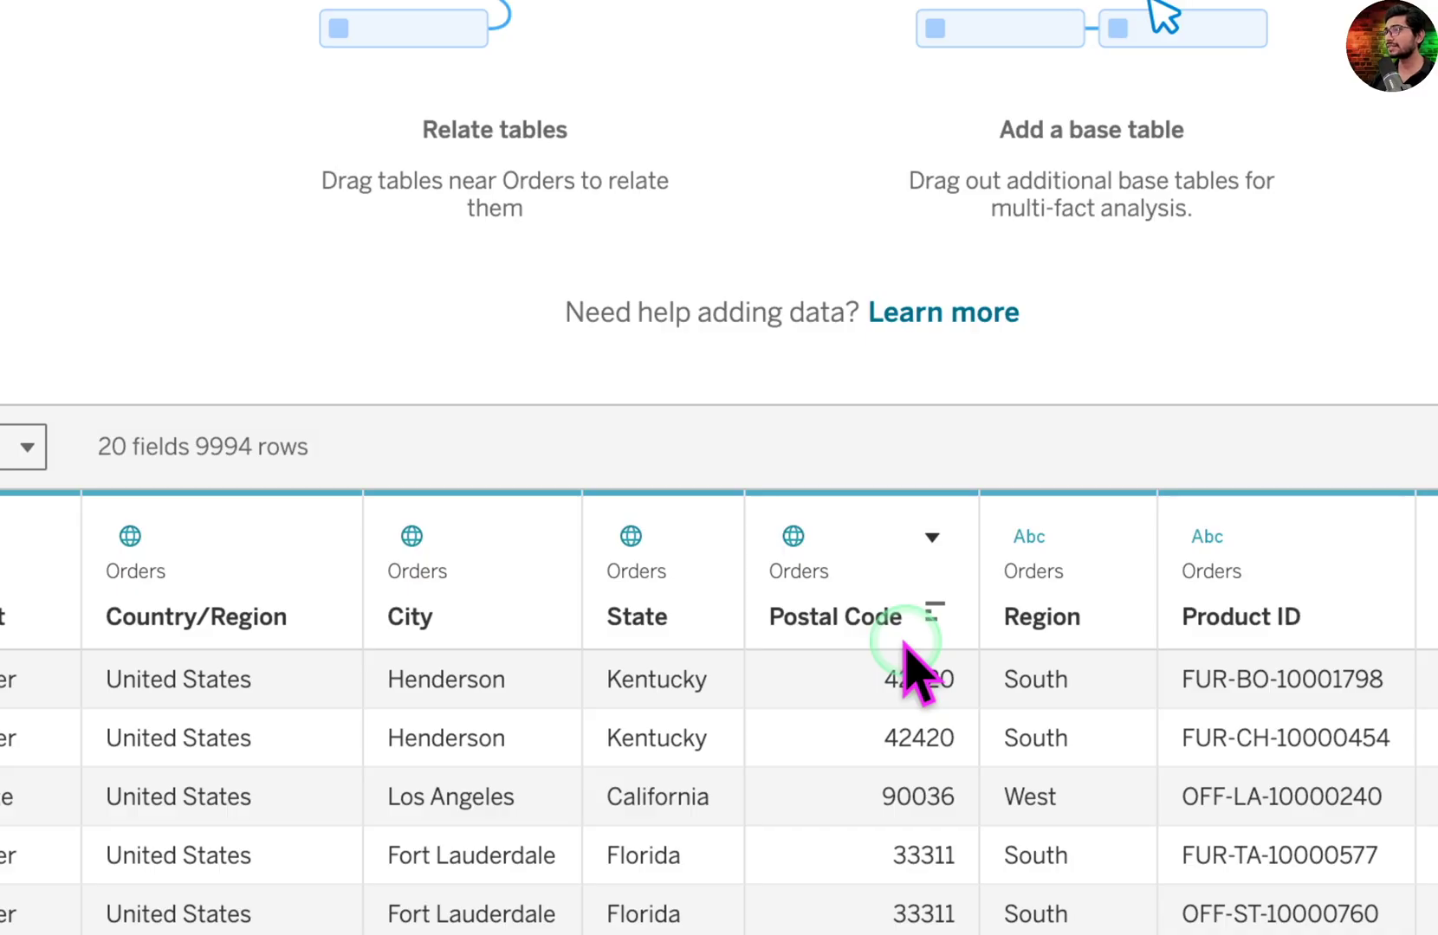
- Set the geographic role of the Postal Code field to None
{"action": "left_click", "coordinate": [792, 536]}
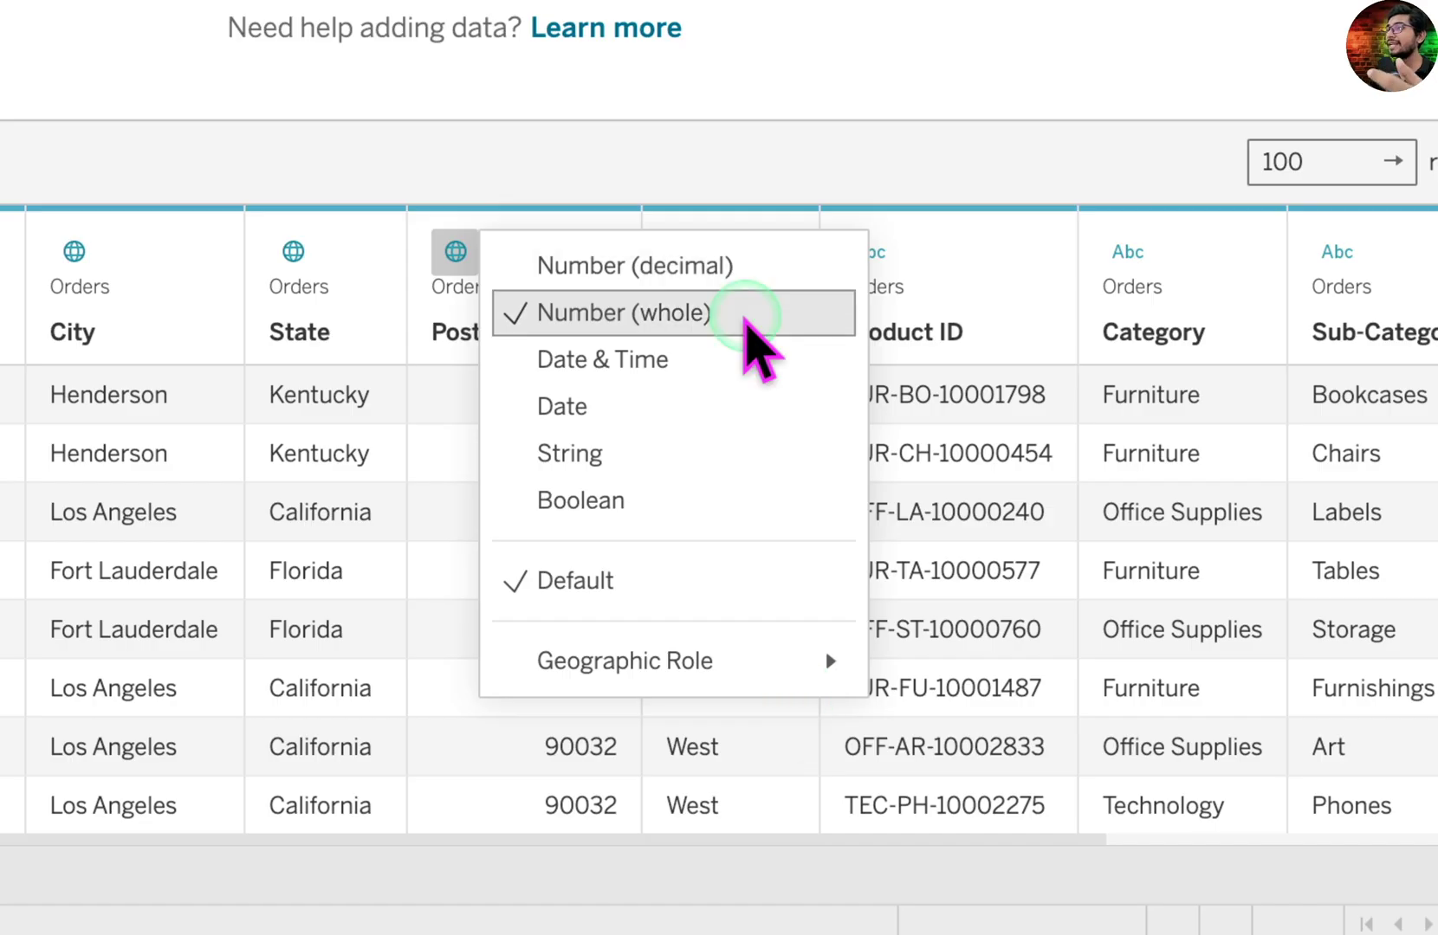
{"action": "left_click", "coordinate": [766, 646]}
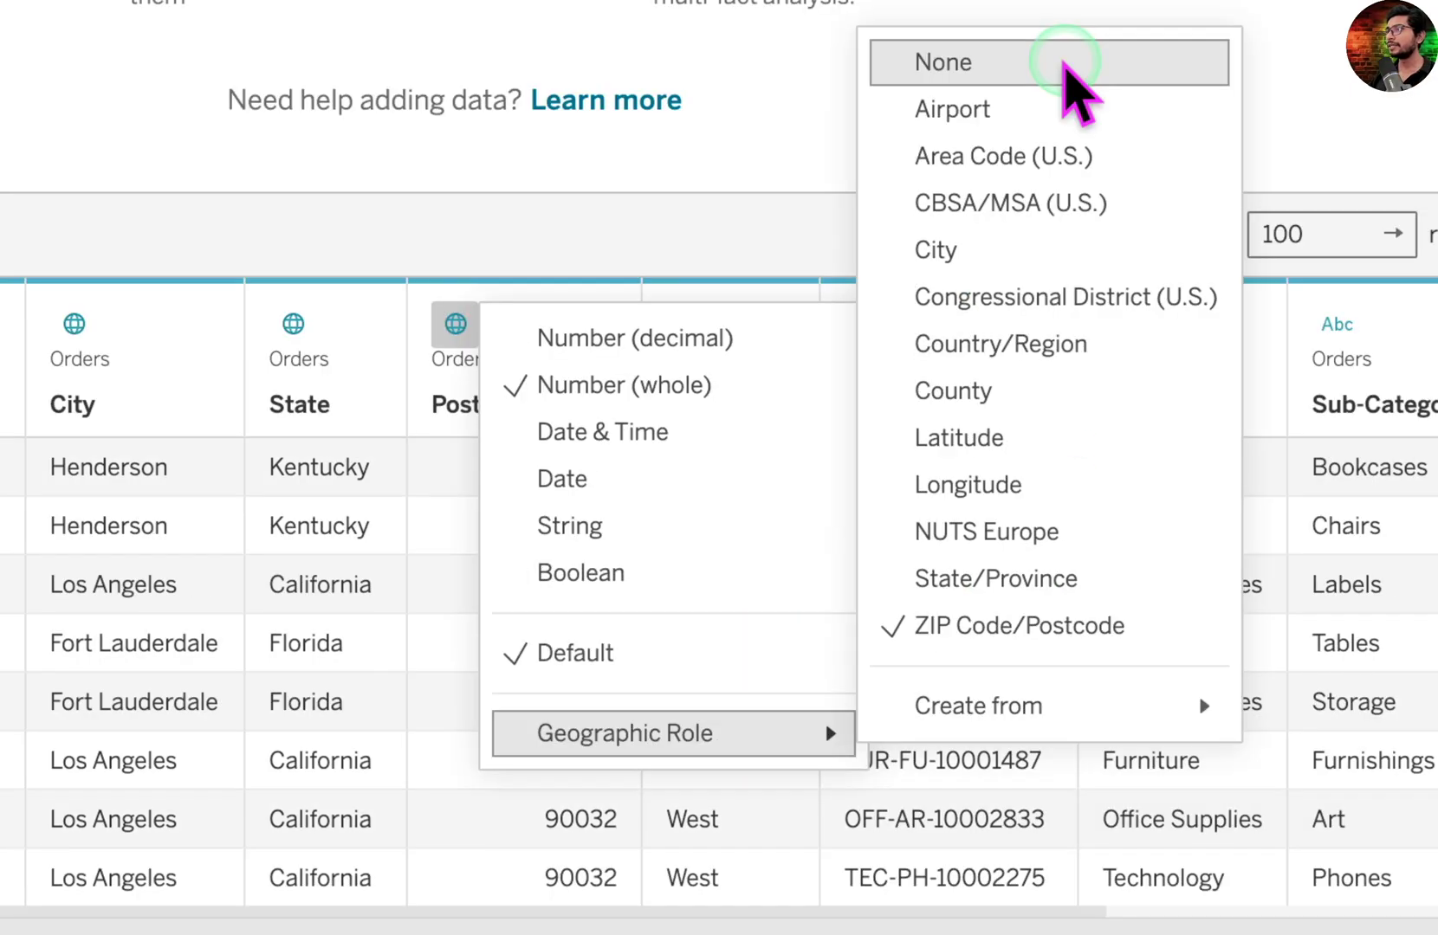
{"action": "left_click", "coordinate": [1065, 62]}
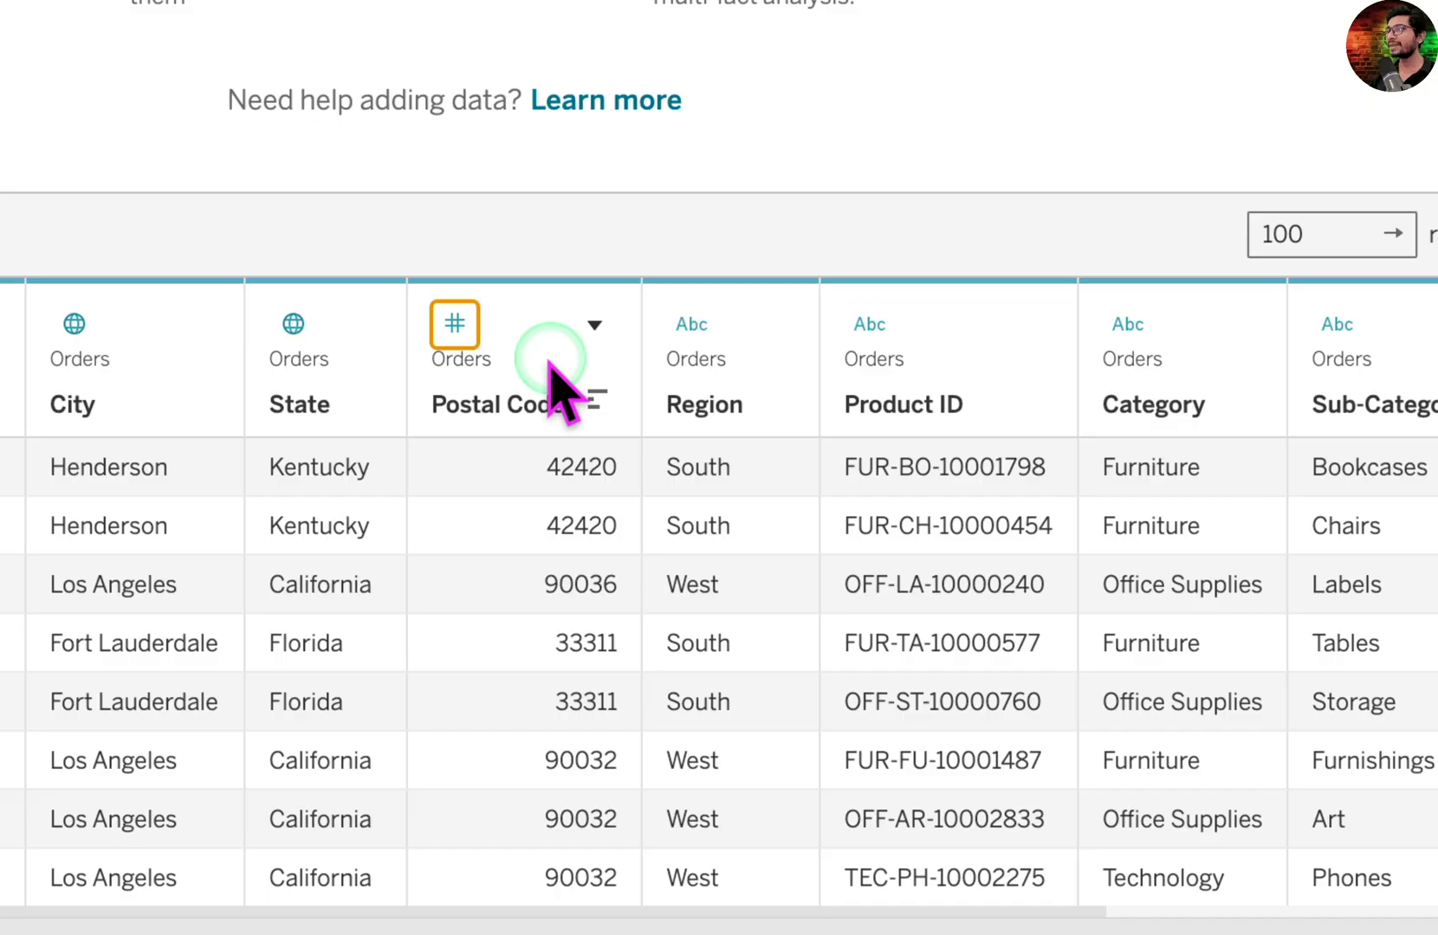
- Assign the geographic role ZIP Code/Postcode to the Postal Code field
{"action": "left_click", "coordinate": [459, 329]}
{"action": "mouse_move", "coordinate": [779, 733]}
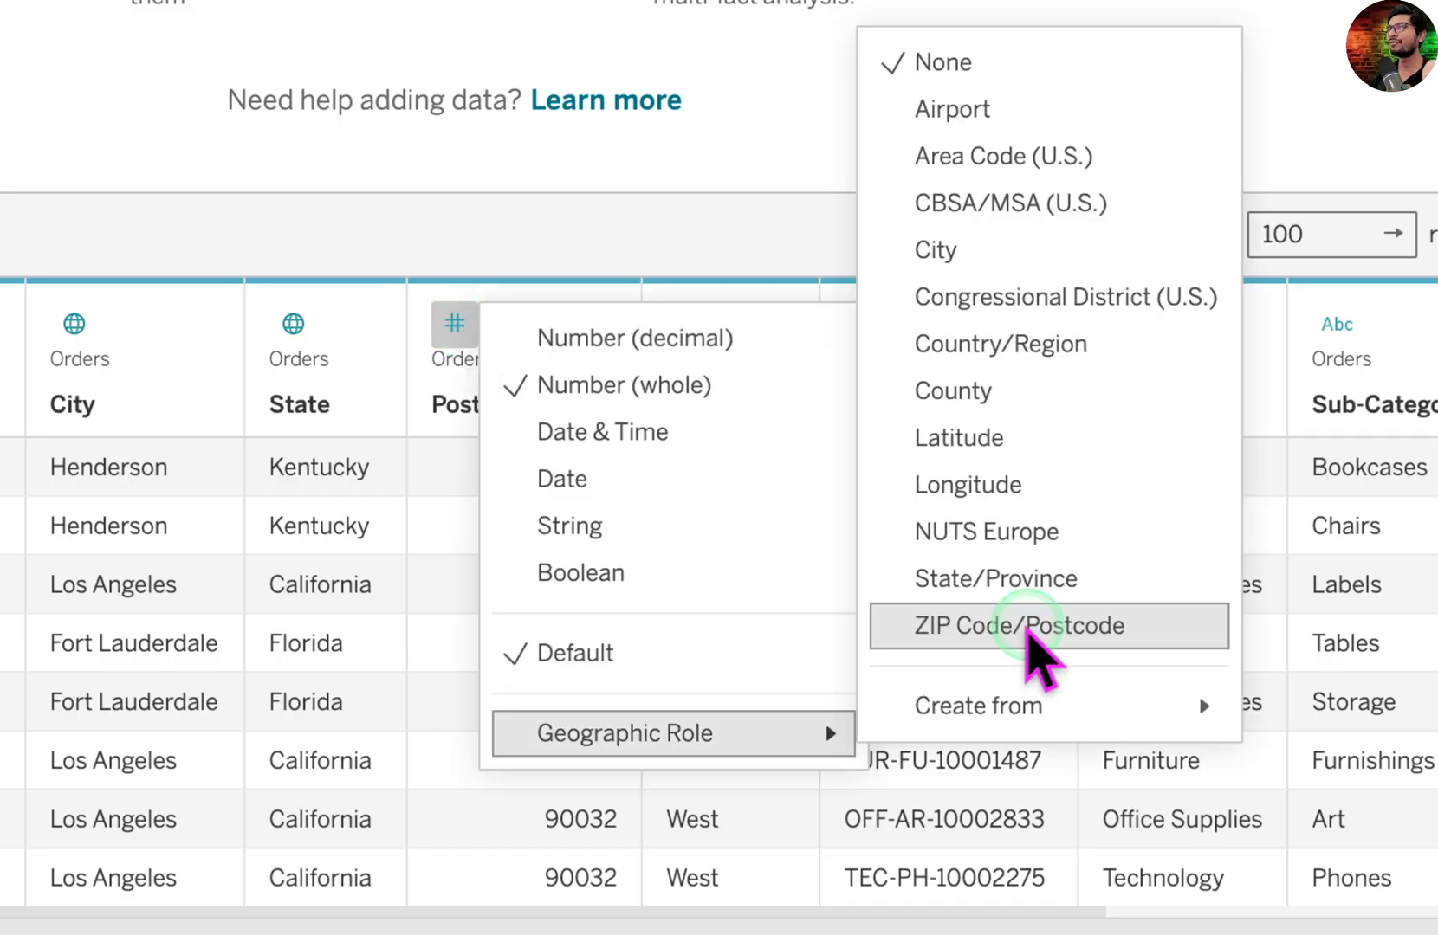
{"action": "left_click", "coordinate": [1028, 630]}
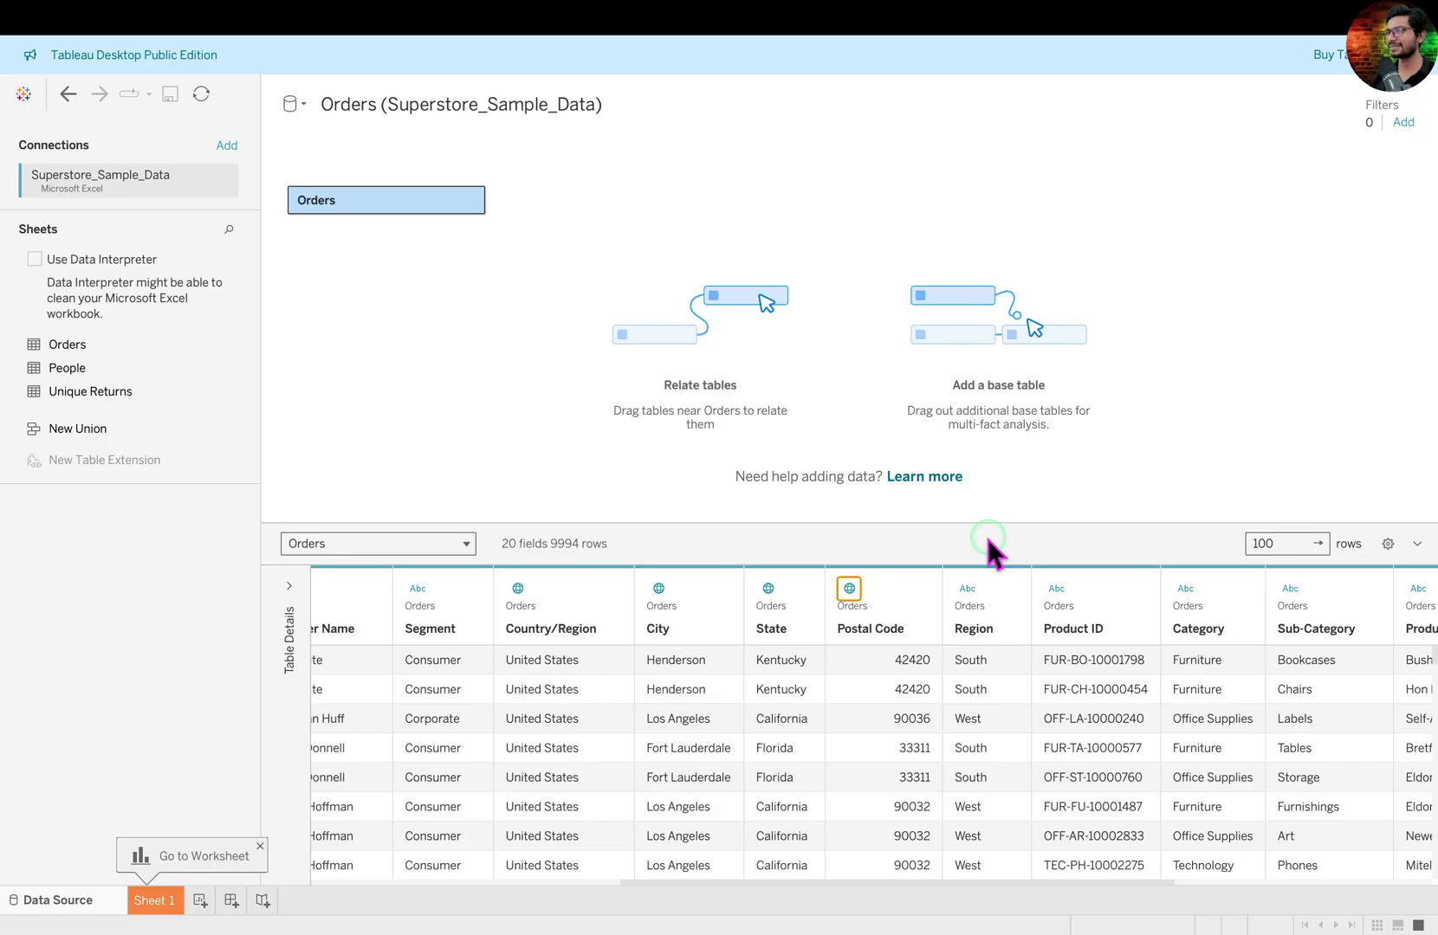
- Open the Sheet 1 worksheet that uses the Orders data source
{"action": "left_click_drag", "start_coordinate": [107, 814], "coordinate": [304, 929]}
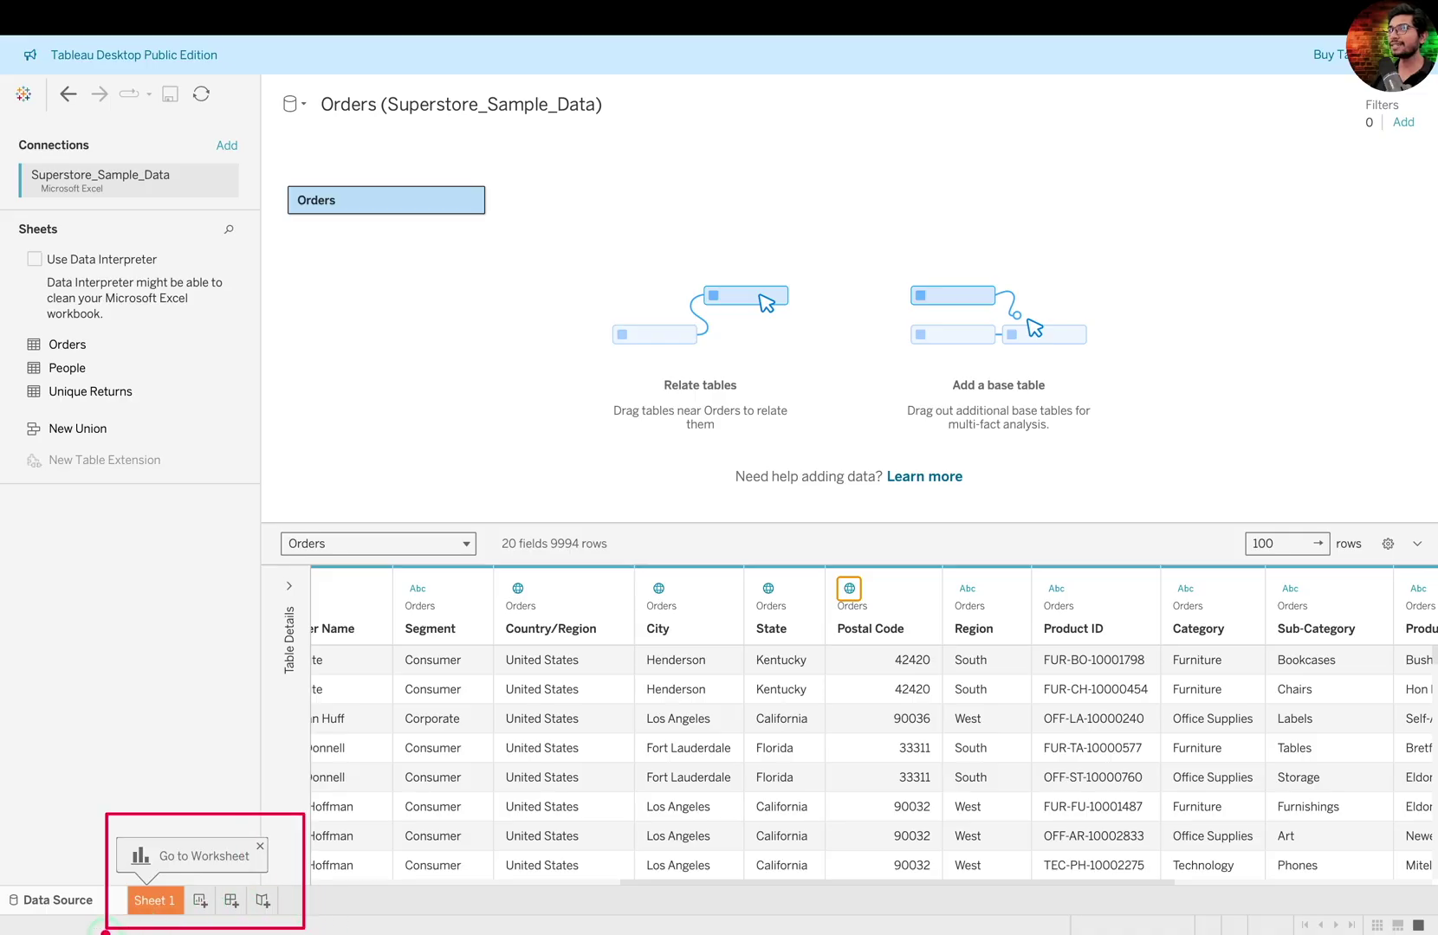
{"action": "left_click", "coordinate": [155, 903]}
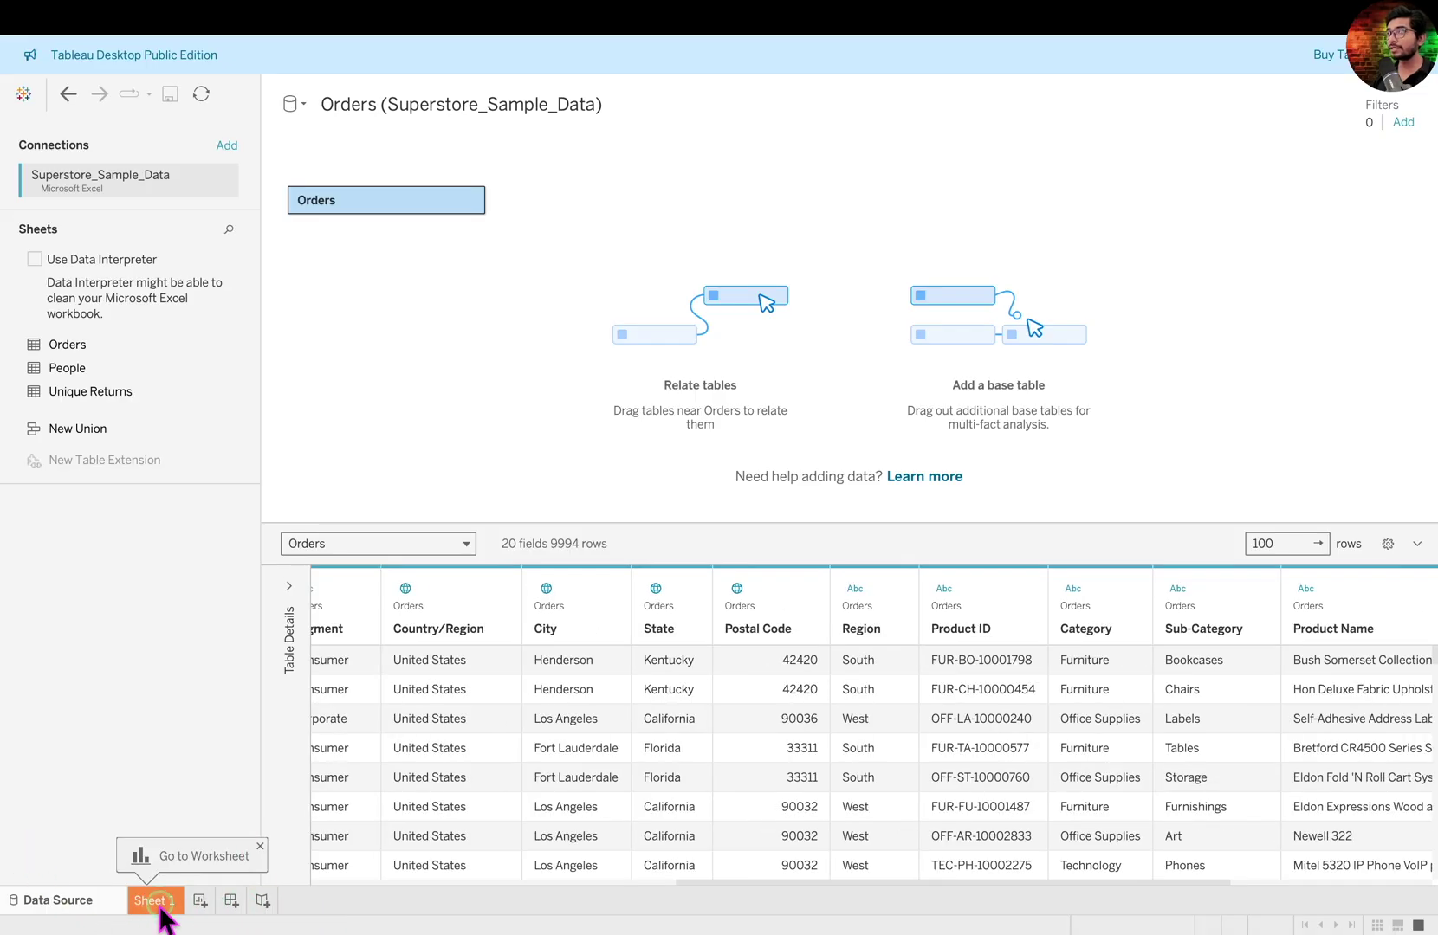
{"action": "left_click", "coordinate": [160, 905]}
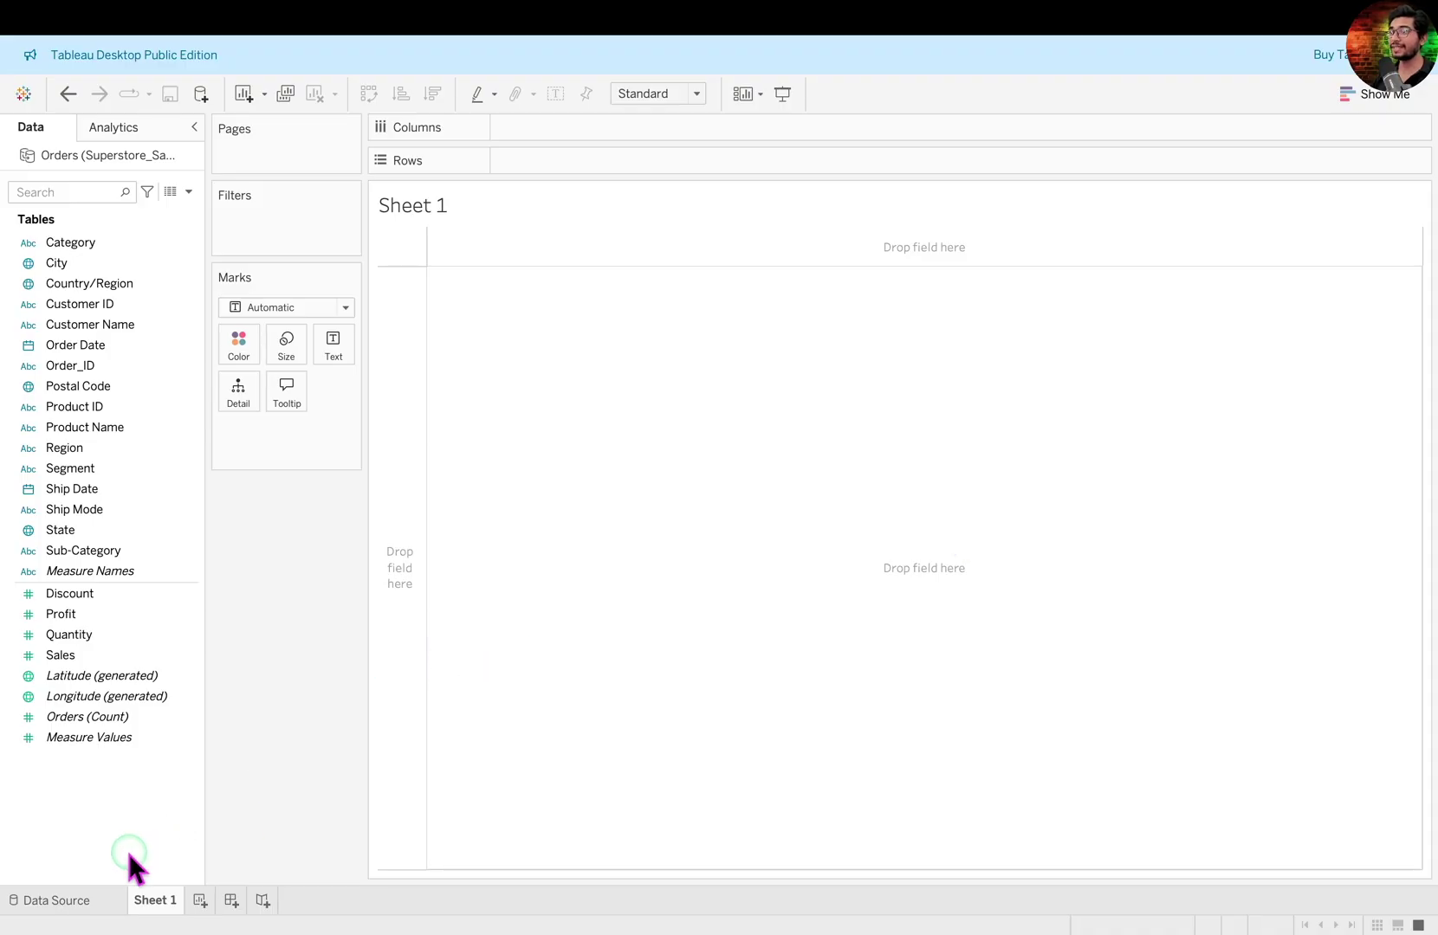
{"action": "left_click", "coordinate": [104, 901]}
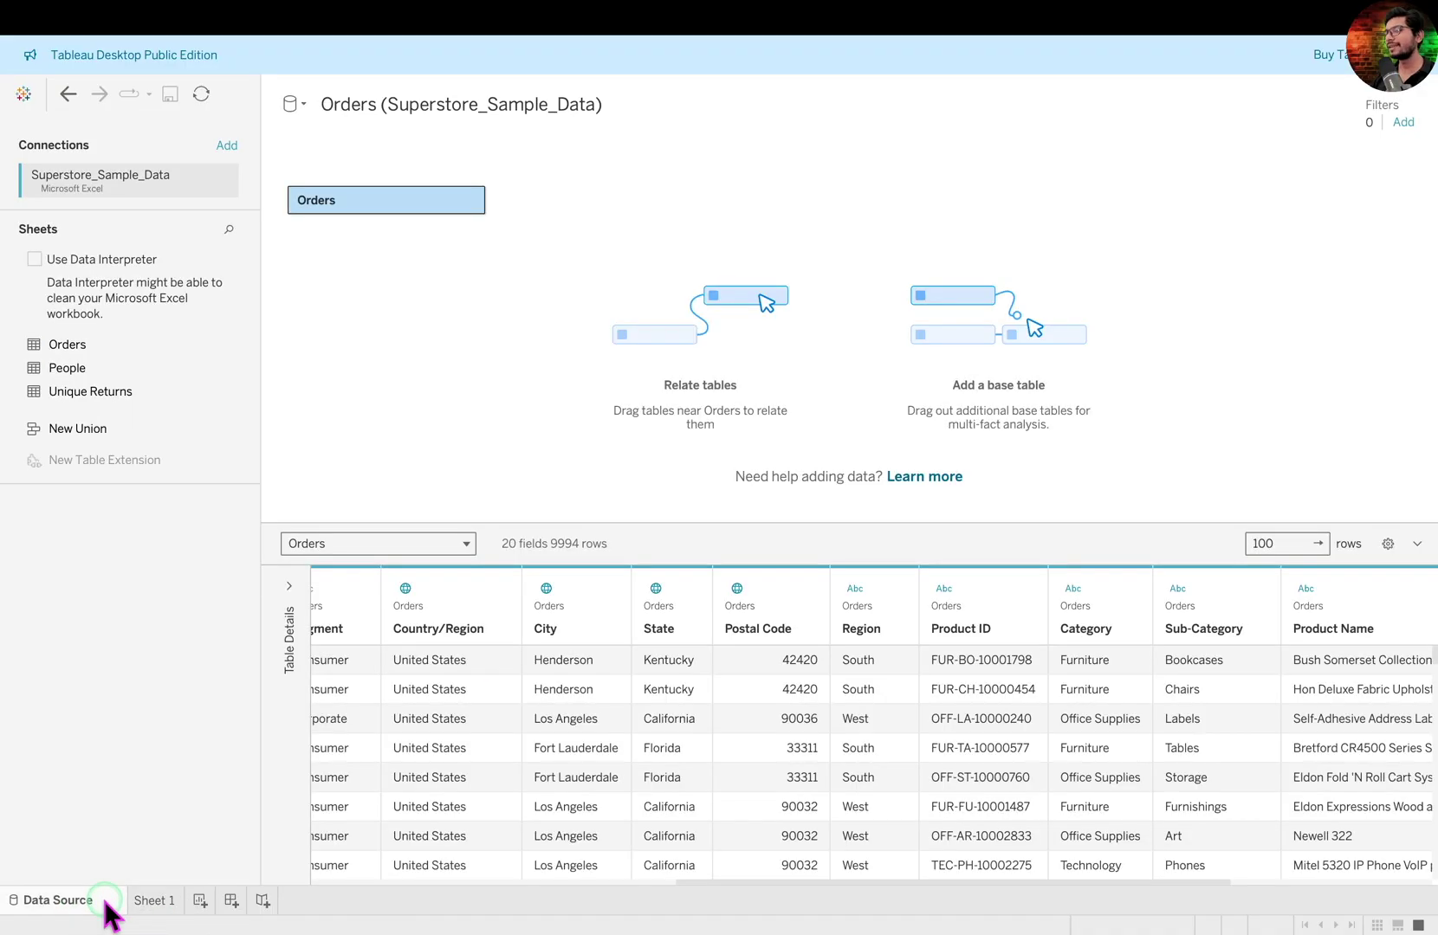
{"action": "left_click", "coordinate": [166, 903]}
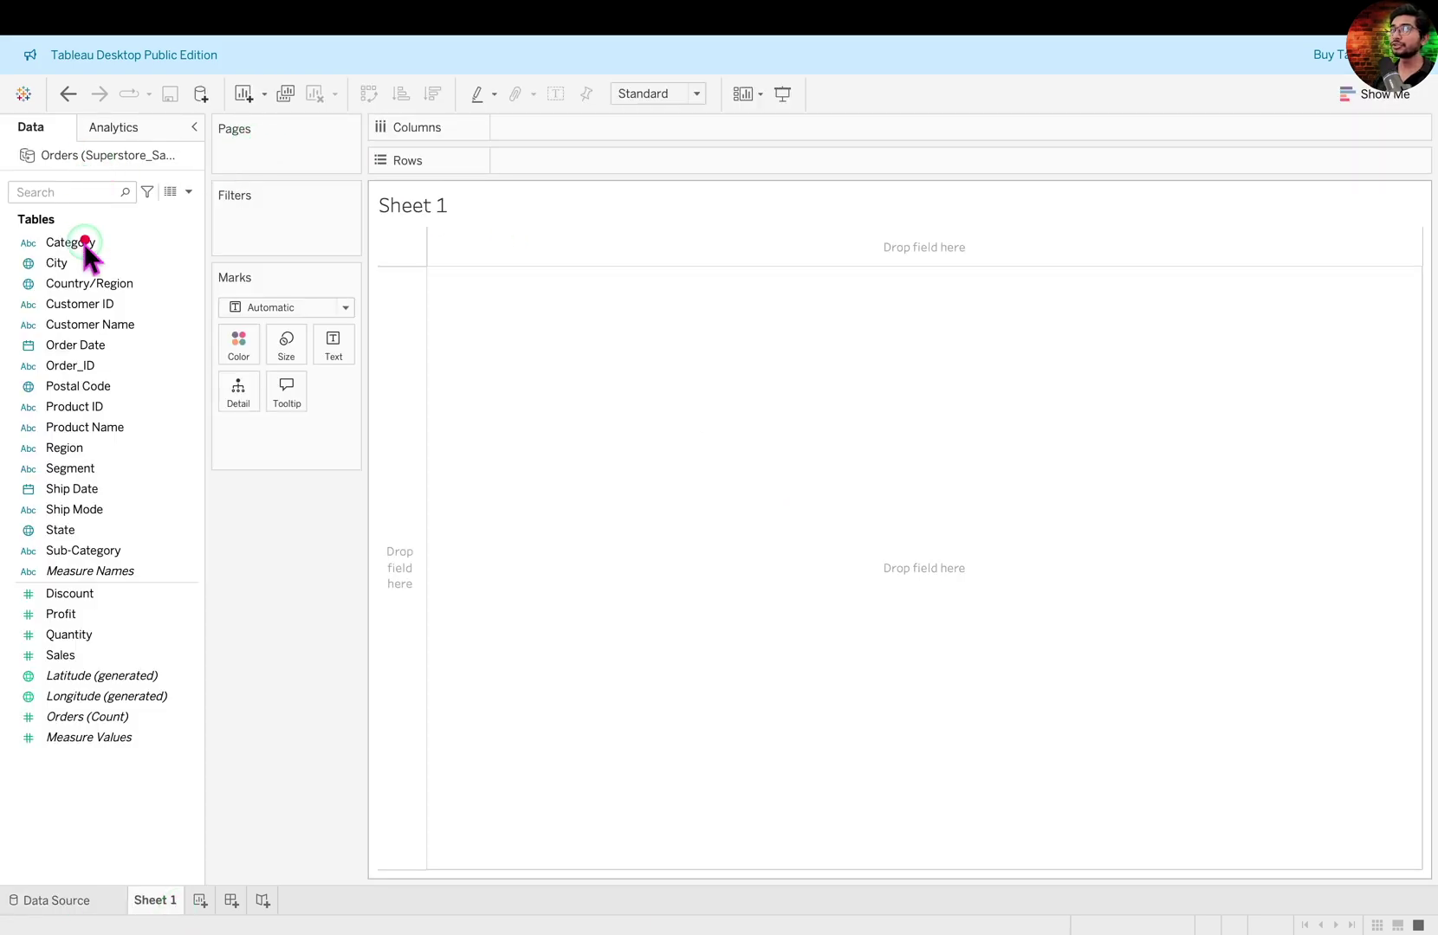
{"action": "left_click_drag", "start_coordinate": [7, 118], "coordinate": [84, 142]}
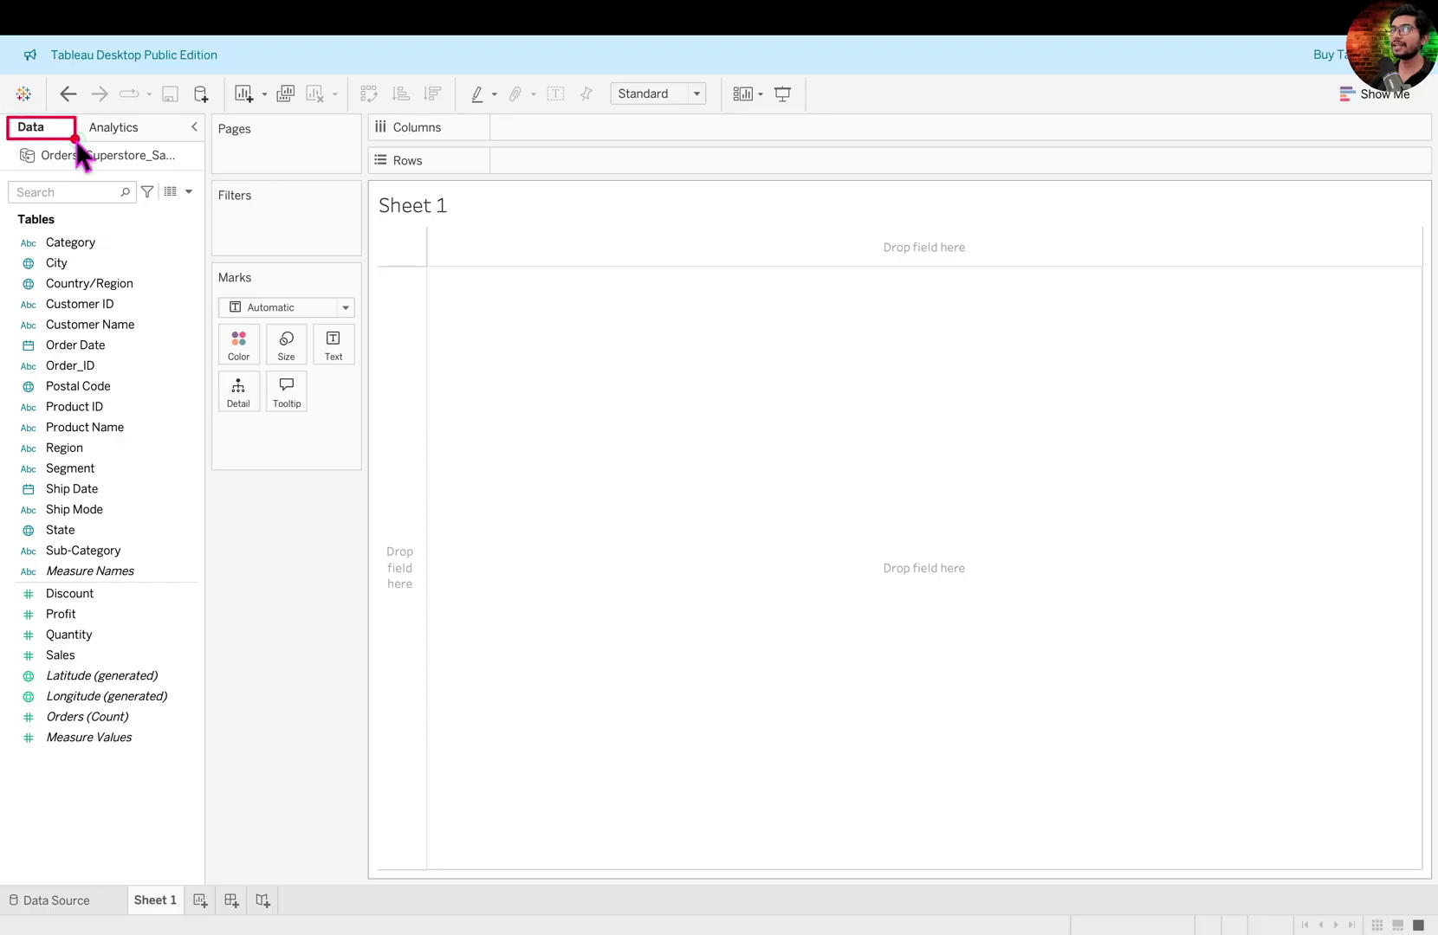
{"action": "left_click_drag", "start_coordinate": [3, 118], "coordinate": [196, 759]}
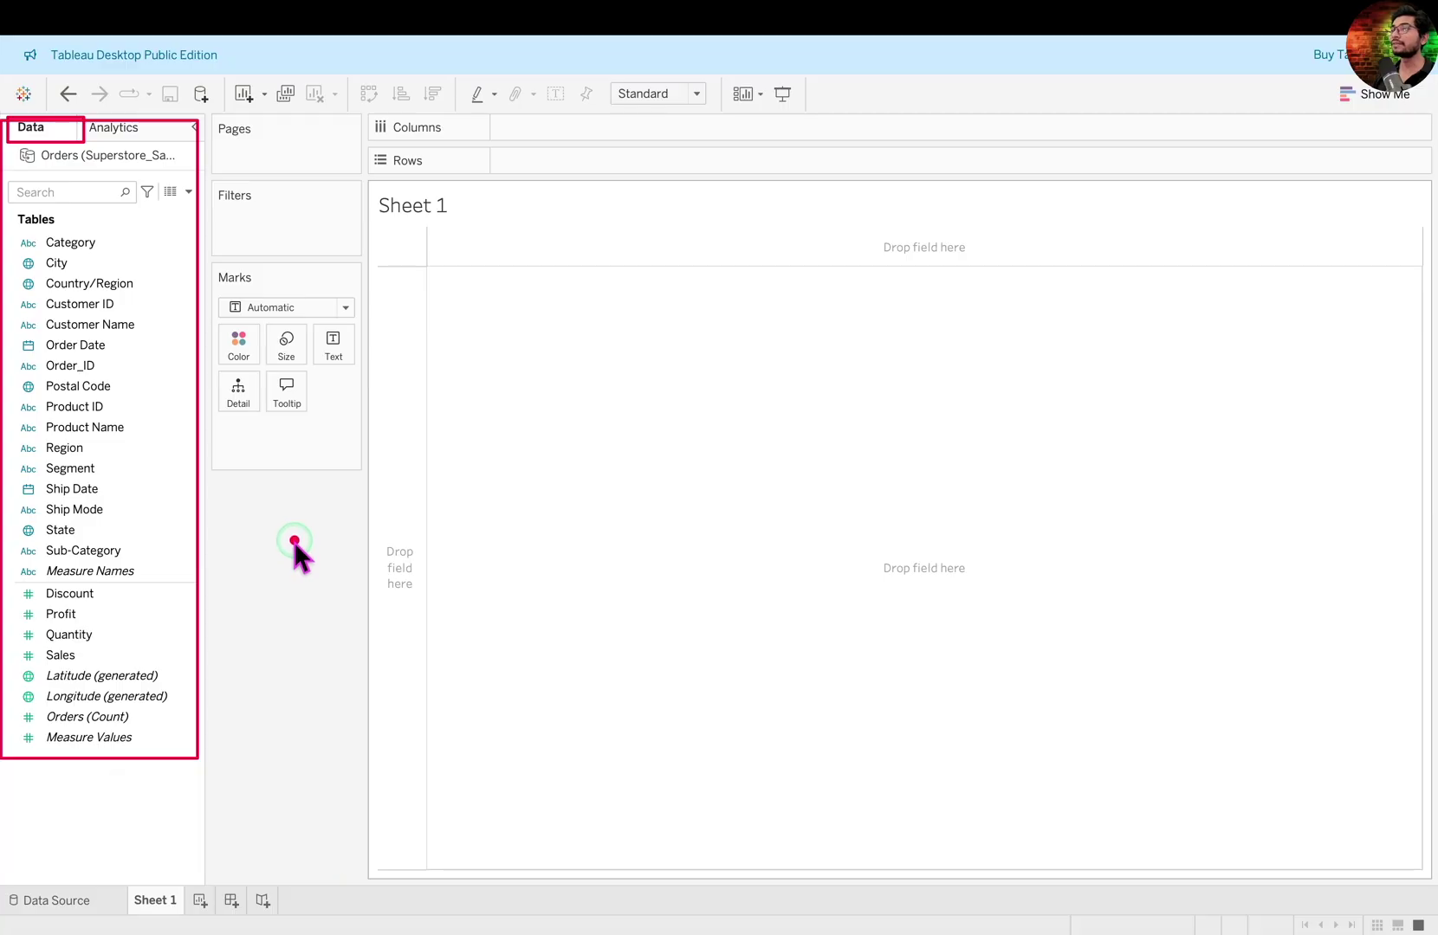
{"action": "mouse_move", "coordinate": [378, 190]}
{"action": "left_mouse_down"}
{"action": "mouse_move", "coordinate": [1020, 684]}
{"action": "mouse_move", "coordinate": [1310, 802]}
{"action": "mouse_move", "coordinate": [1421, 870]}
{"action": "left_mouse_up"}
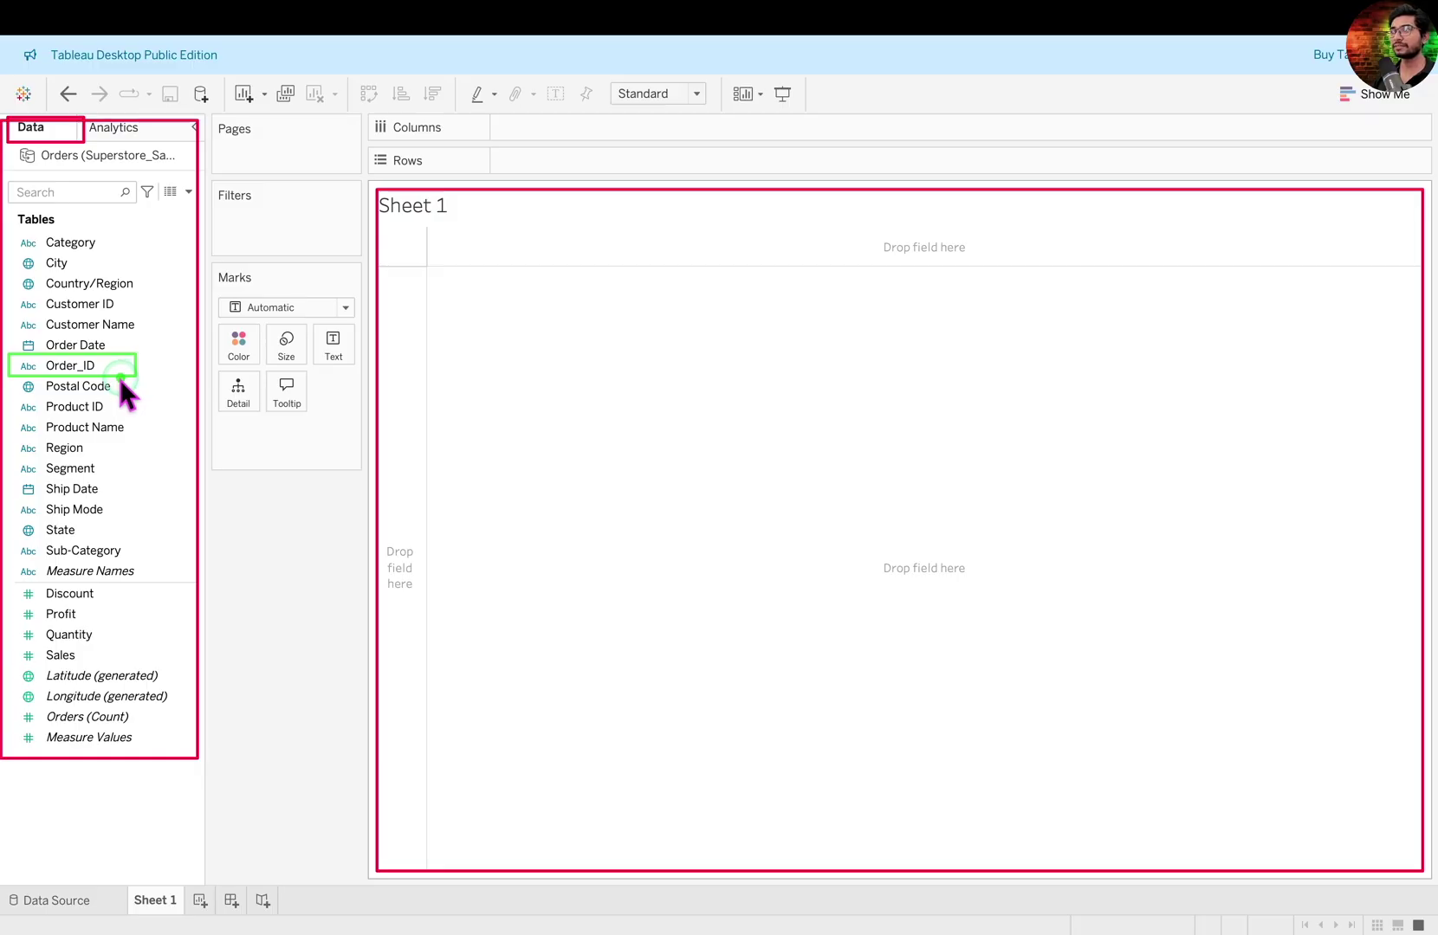
- Rename the Order_ID field to Order ID in the worksheet's list of data fields
{"action": "left_click", "coordinate": [138, 359]}
{"action": "right_click", "coordinate": [142, 359]}
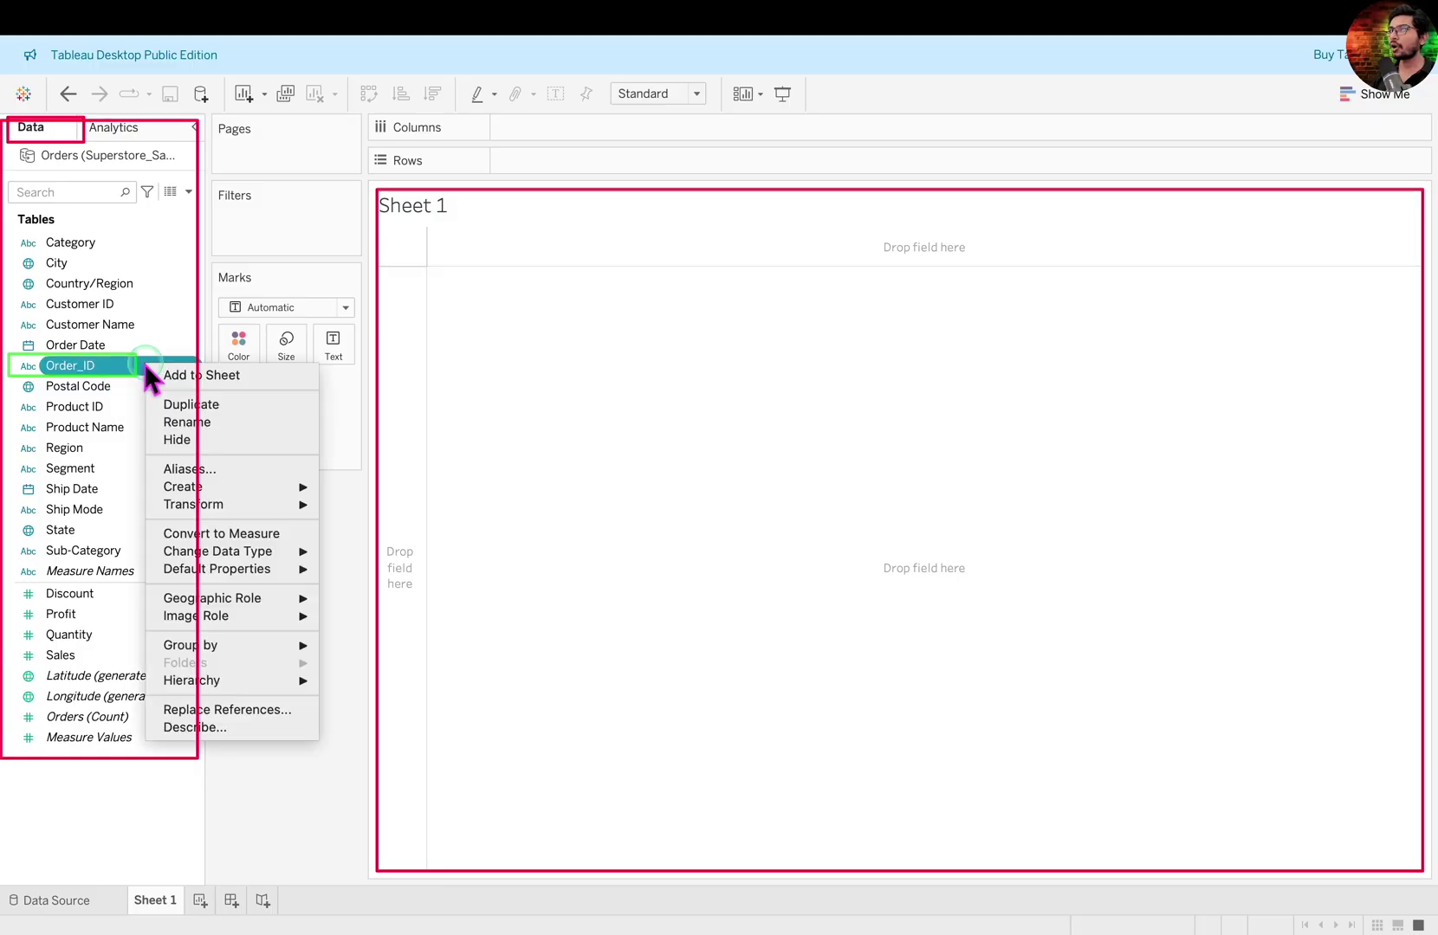
{"action": "left_click", "coordinate": [230, 505]}
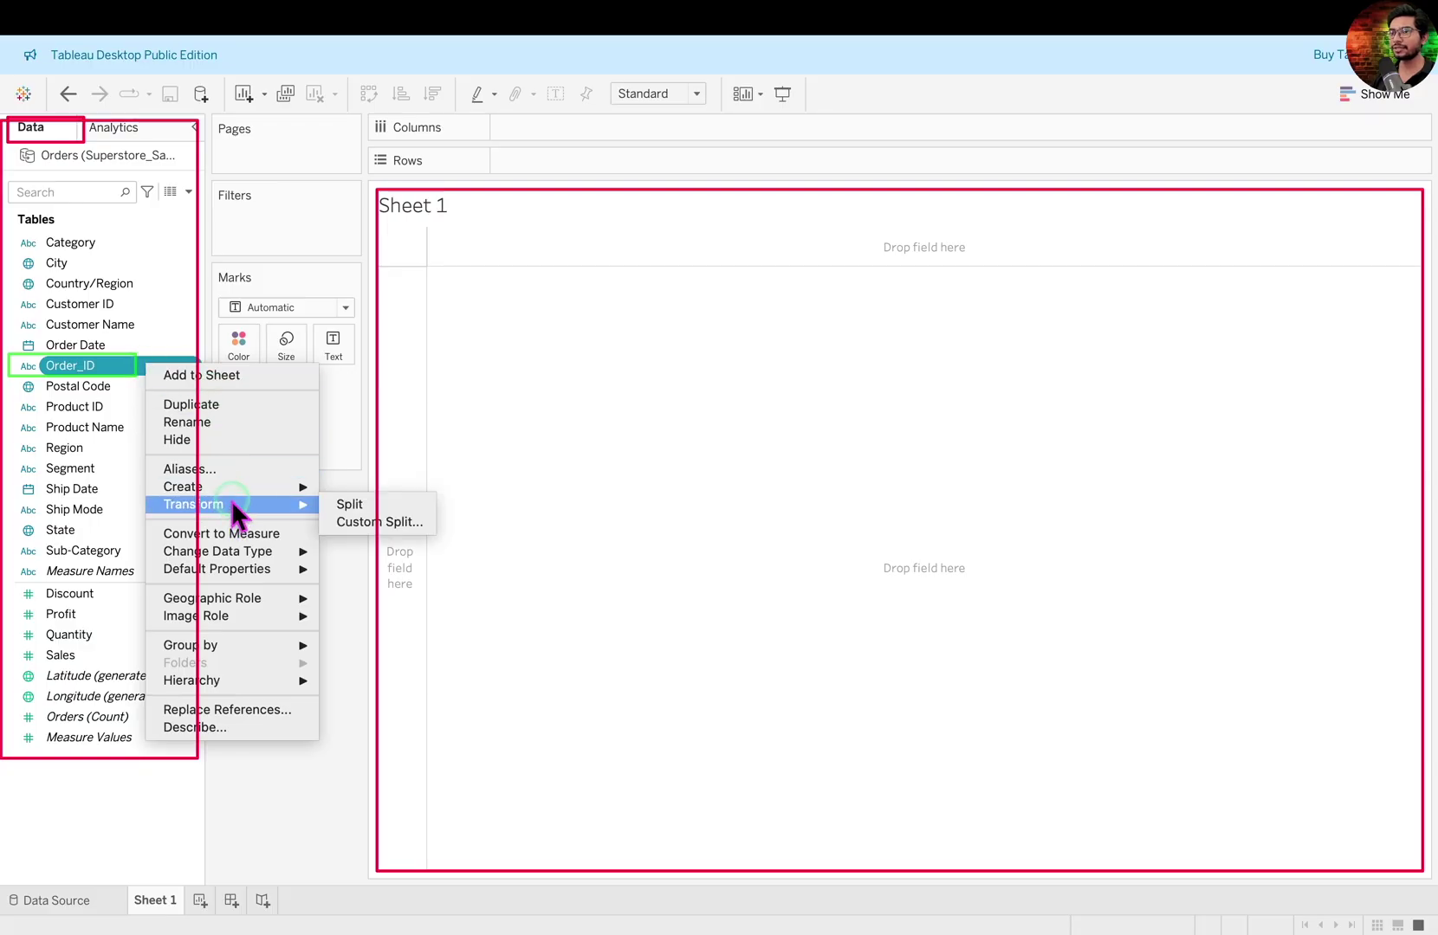
{"action": "left_click", "coordinate": [227, 422]}
{"action": "left_click", "coordinate": [87, 365]}
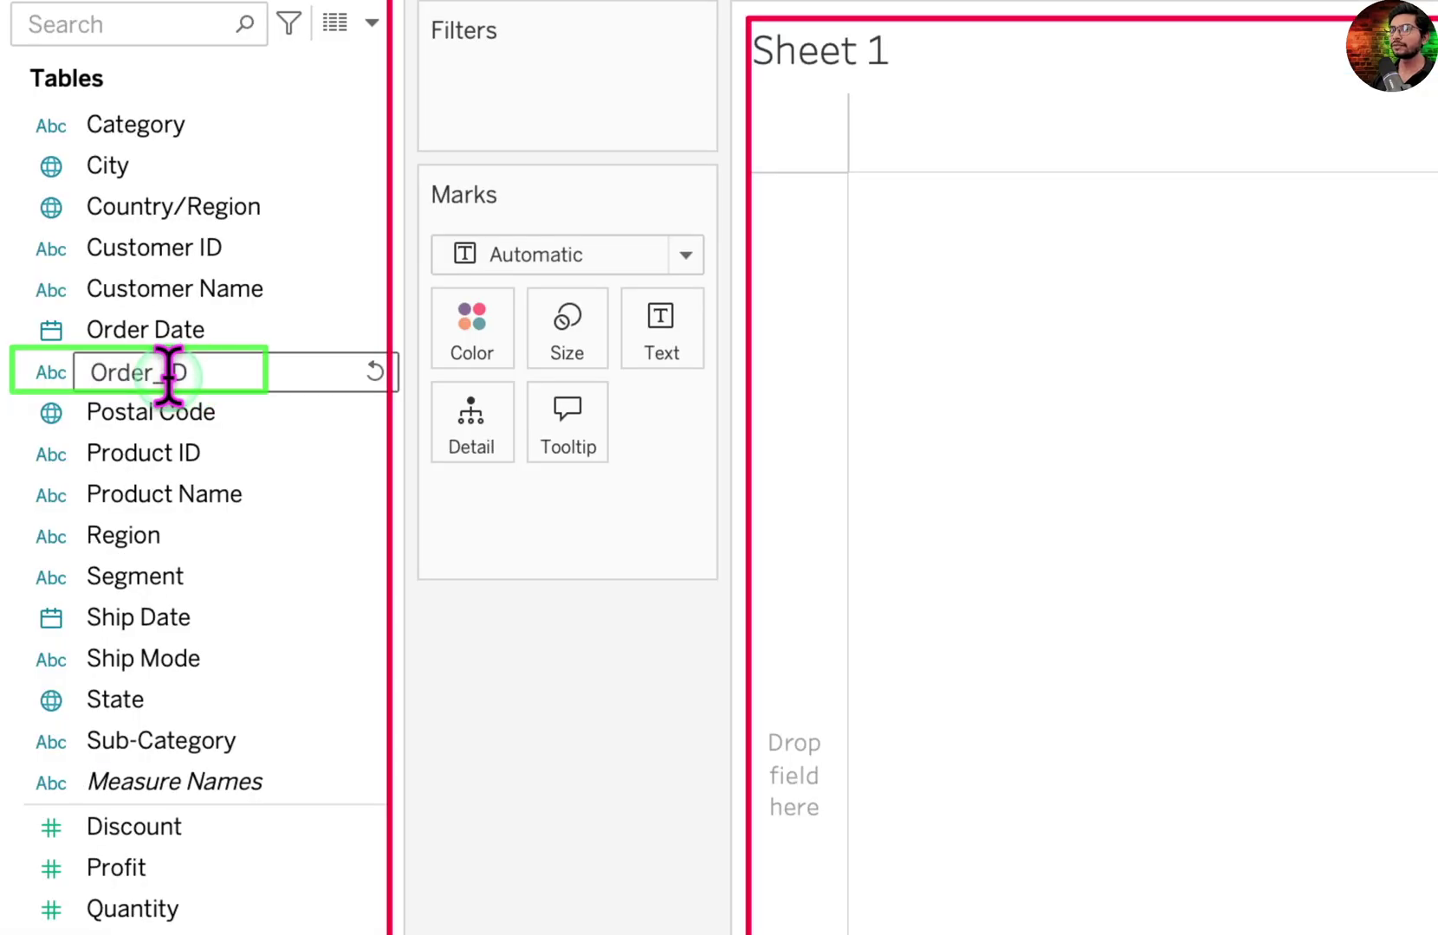
{"action": "key", "text": "BackSpace"}
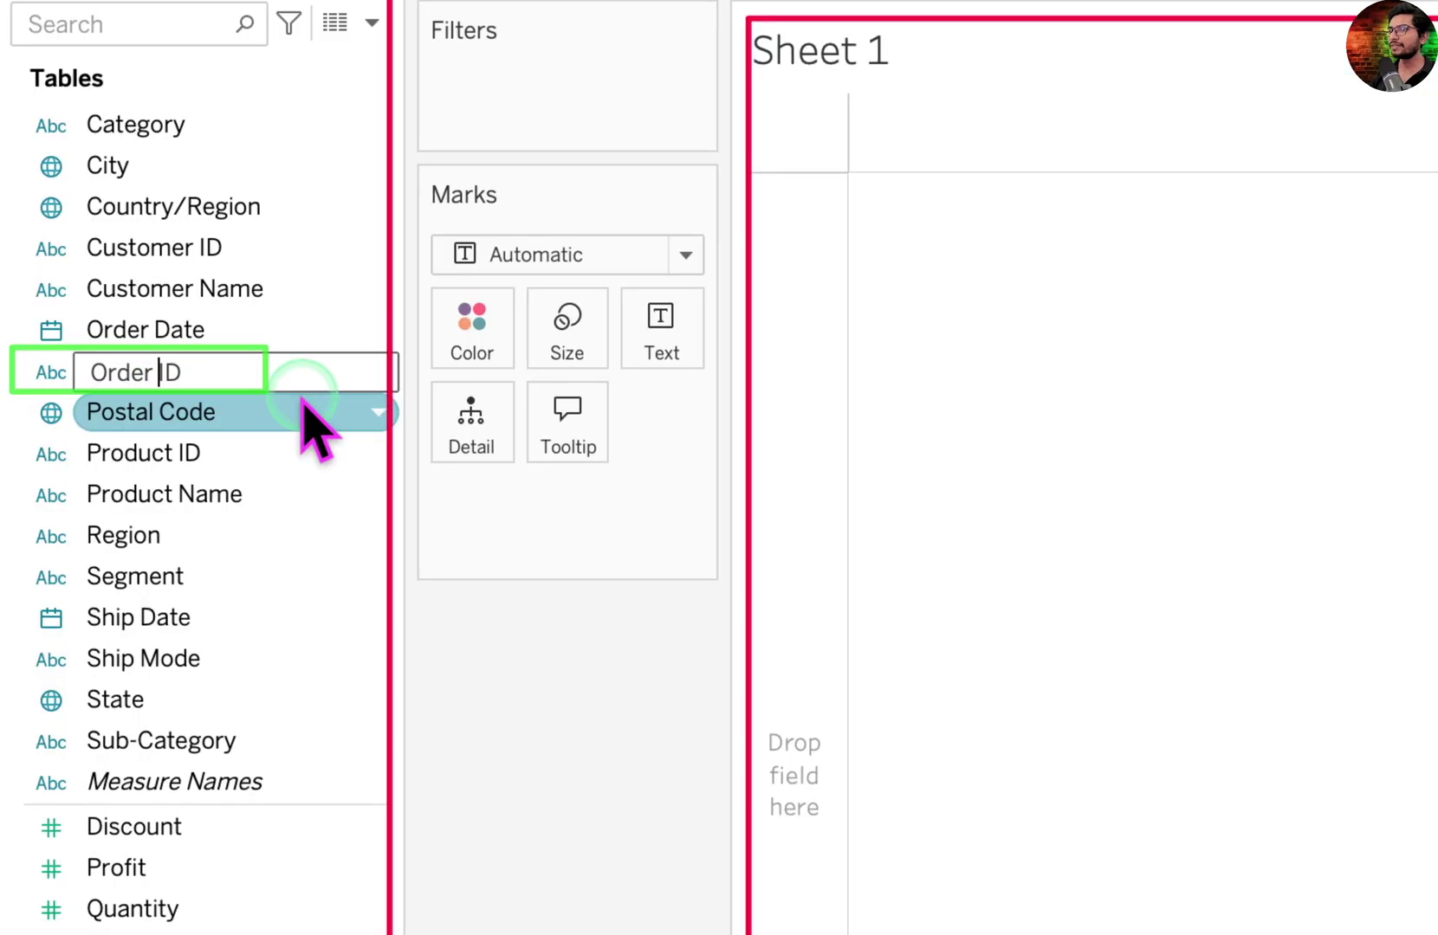
{"action": "key", "text": "Return"}
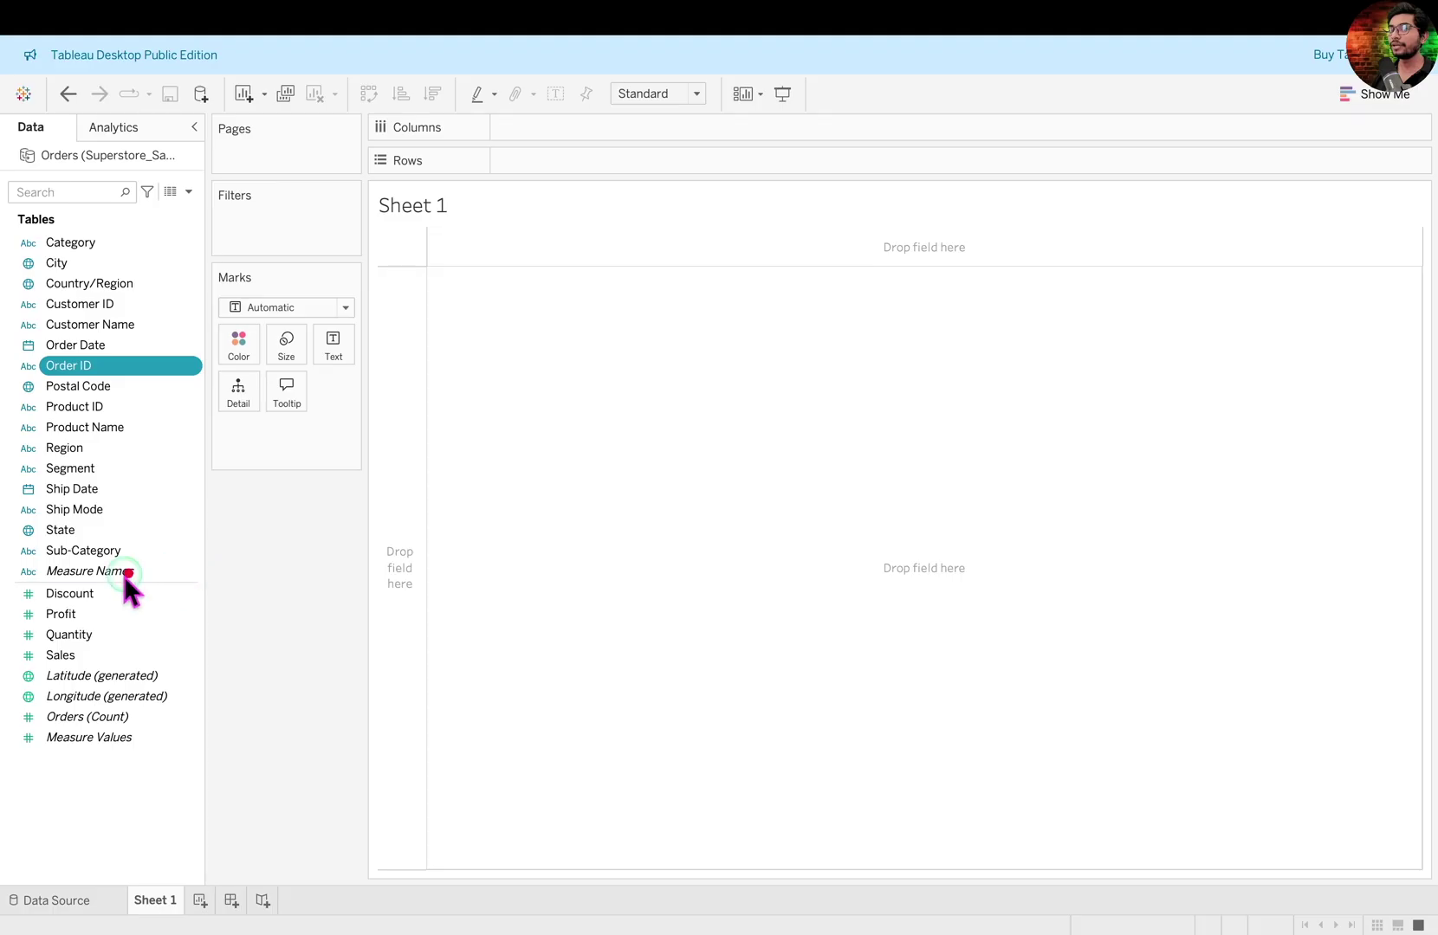
{"action": "left_click_drag", "start_coordinate": [38, 564], "coordinate": [207, 586]}
{"action": "left_click_drag", "start_coordinate": [6, 667], "coordinate": [190, 767]}
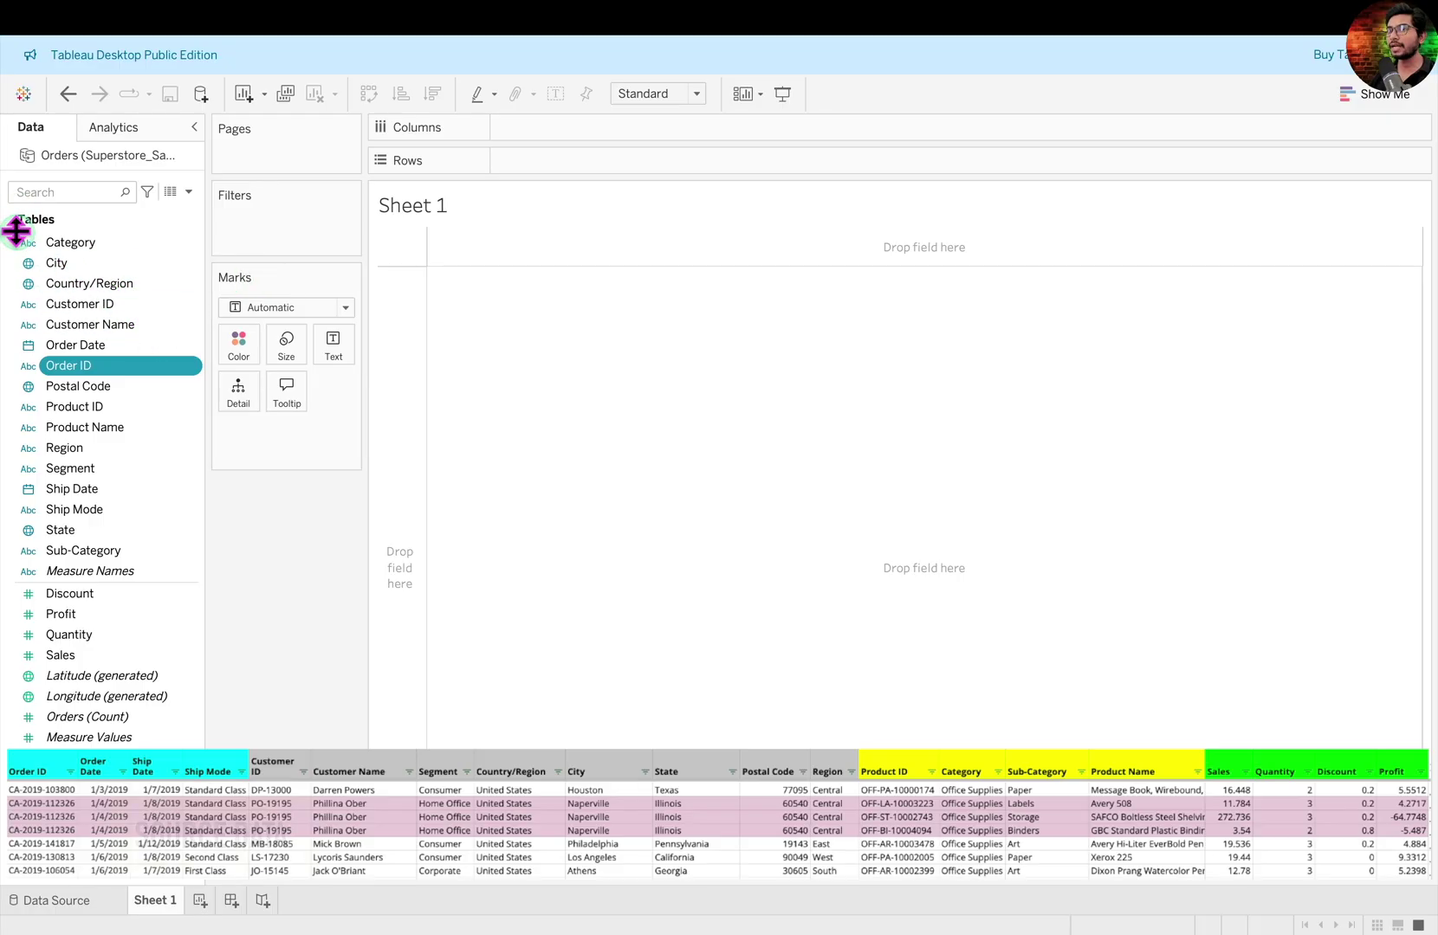
{"action": "left_click_drag", "start_coordinate": [15, 230], "coordinate": [198, 588]}
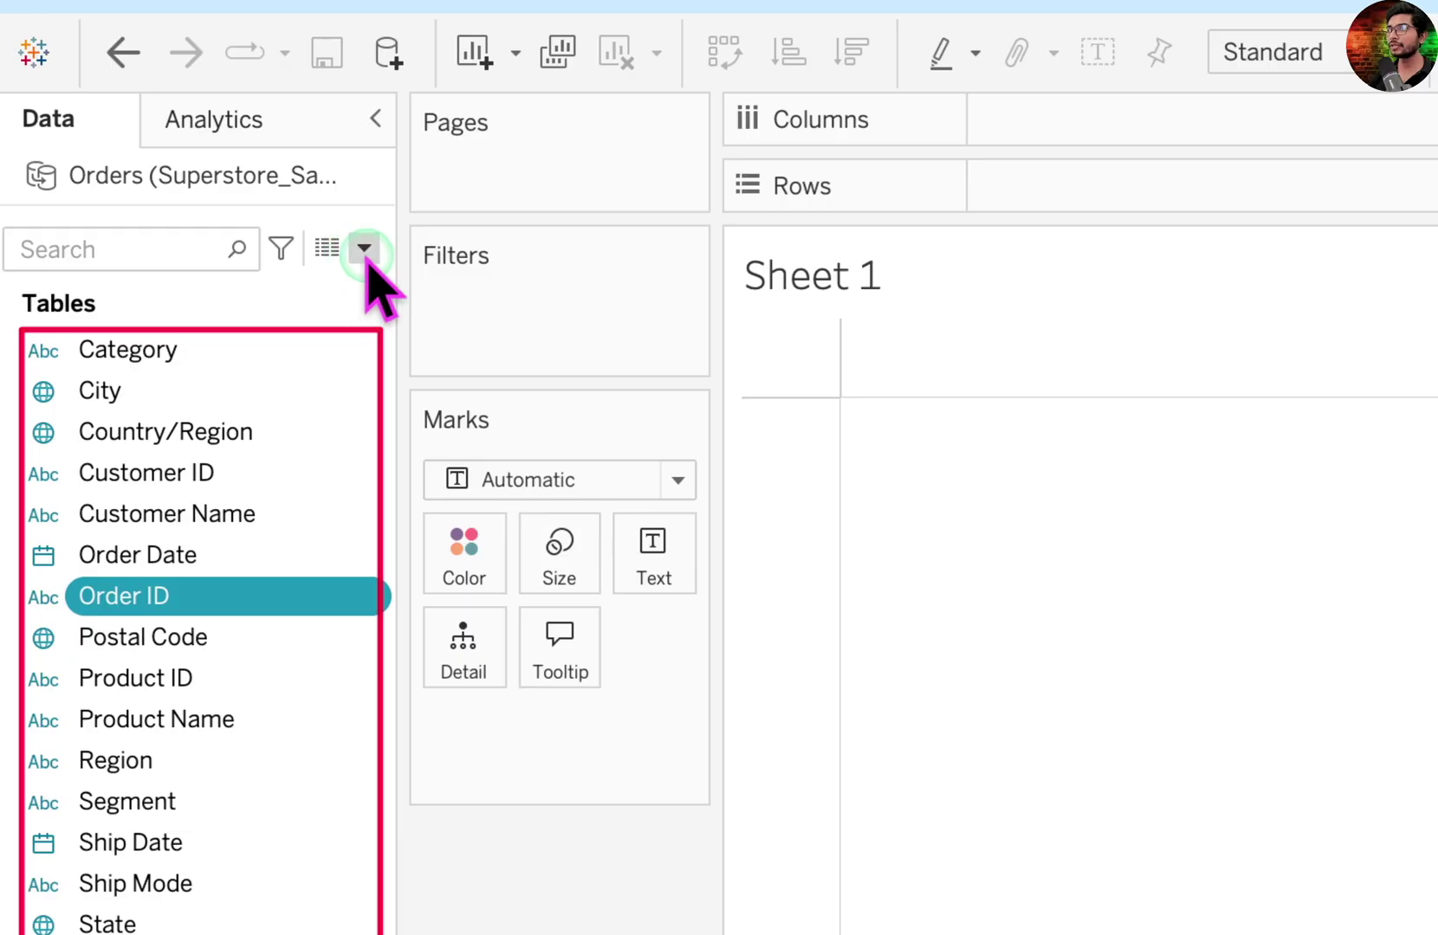
- Sort the worksheet's data fields by data source order instead of by name
{"action": "left_click", "coordinate": [364, 253]}
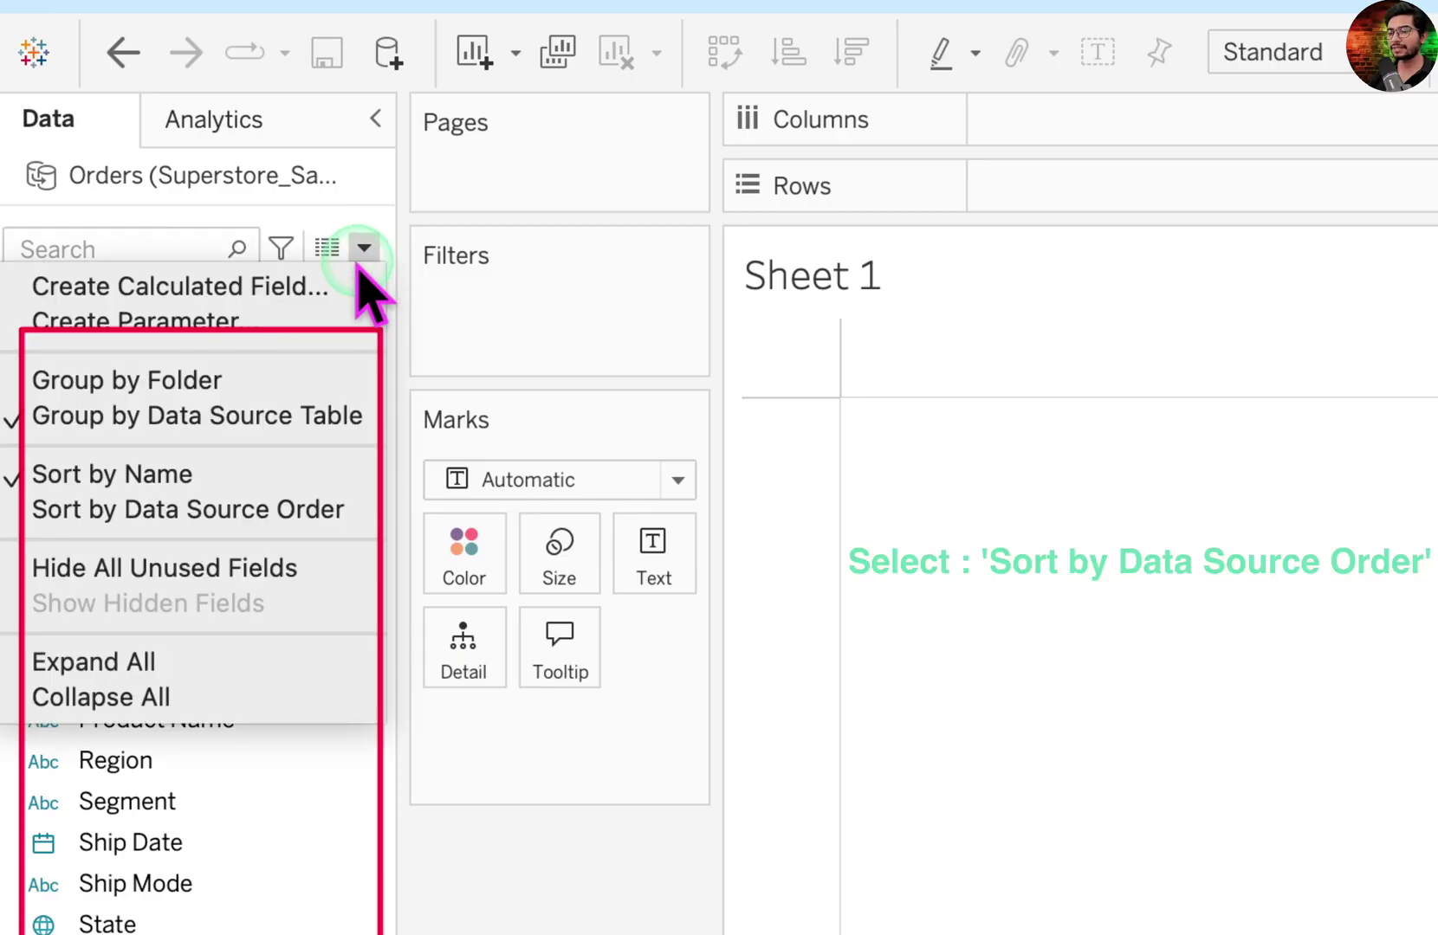
{"action": "left_click", "coordinate": [240, 513]}
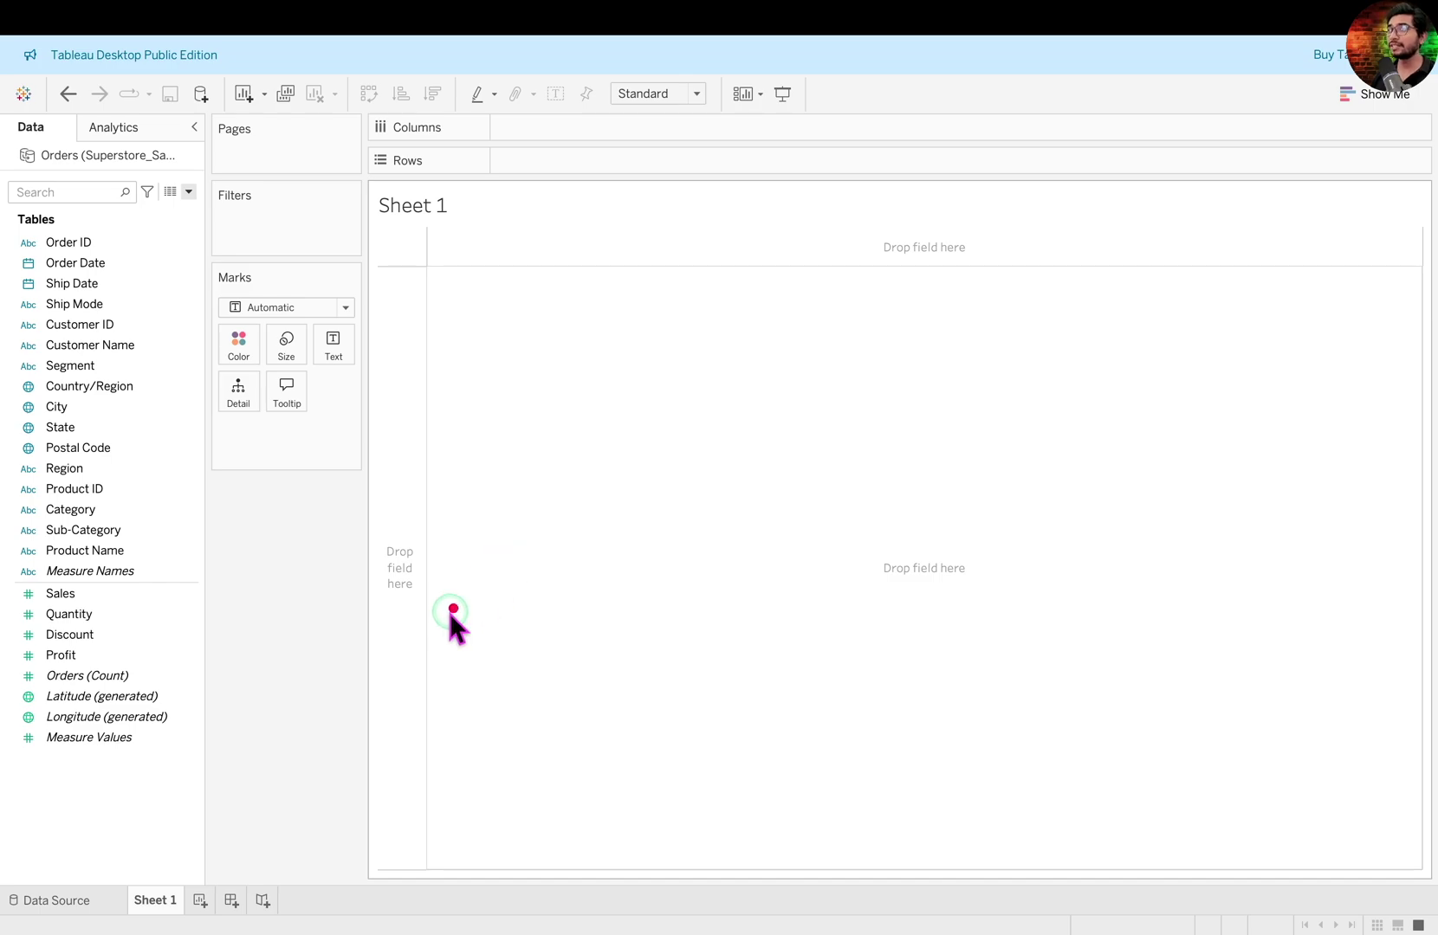
- Examine how the data fields are divided into dimensions and measures, and read the description of the Measure Names field
{"action": "mouse_move", "coordinate": [484, 620]}
{"action": "left_mouse_down"}
{"action": "mouse_move", "coordinate": [283, 636]}
{"action": "mouse_move", "coordinate": [208, 594]}
{"action": "left_mouse_up"}
{"action": "mouse_move", "coordinate": [219, 231]}
{"action": "left_mouse_down"}
{"action": "mouse_move", "coordinate": [40, 444]}
{"action": "mouse_move", "coordinate": [7, 551]}
{"action": "mouse_move", "coordinate": [7, 587]}
{"action": "mouse_move", "coordinate": [202, 771]}
{"action": "left_mouse_up"}
{"action": "left_click", "coordinate": [193, 805]}
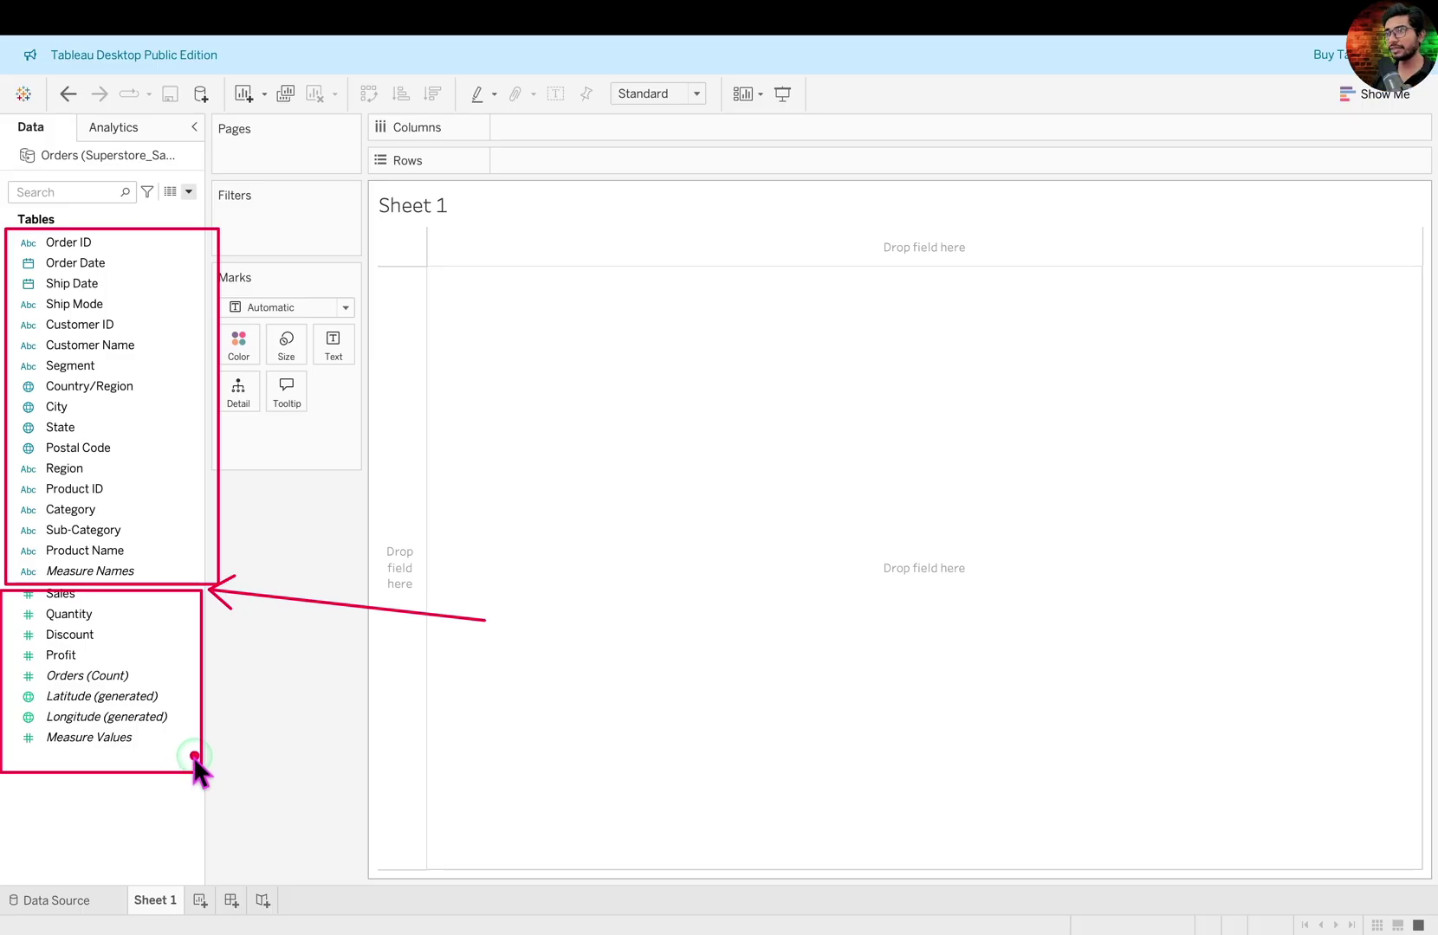
{"action": "key", "text": "Escape"}
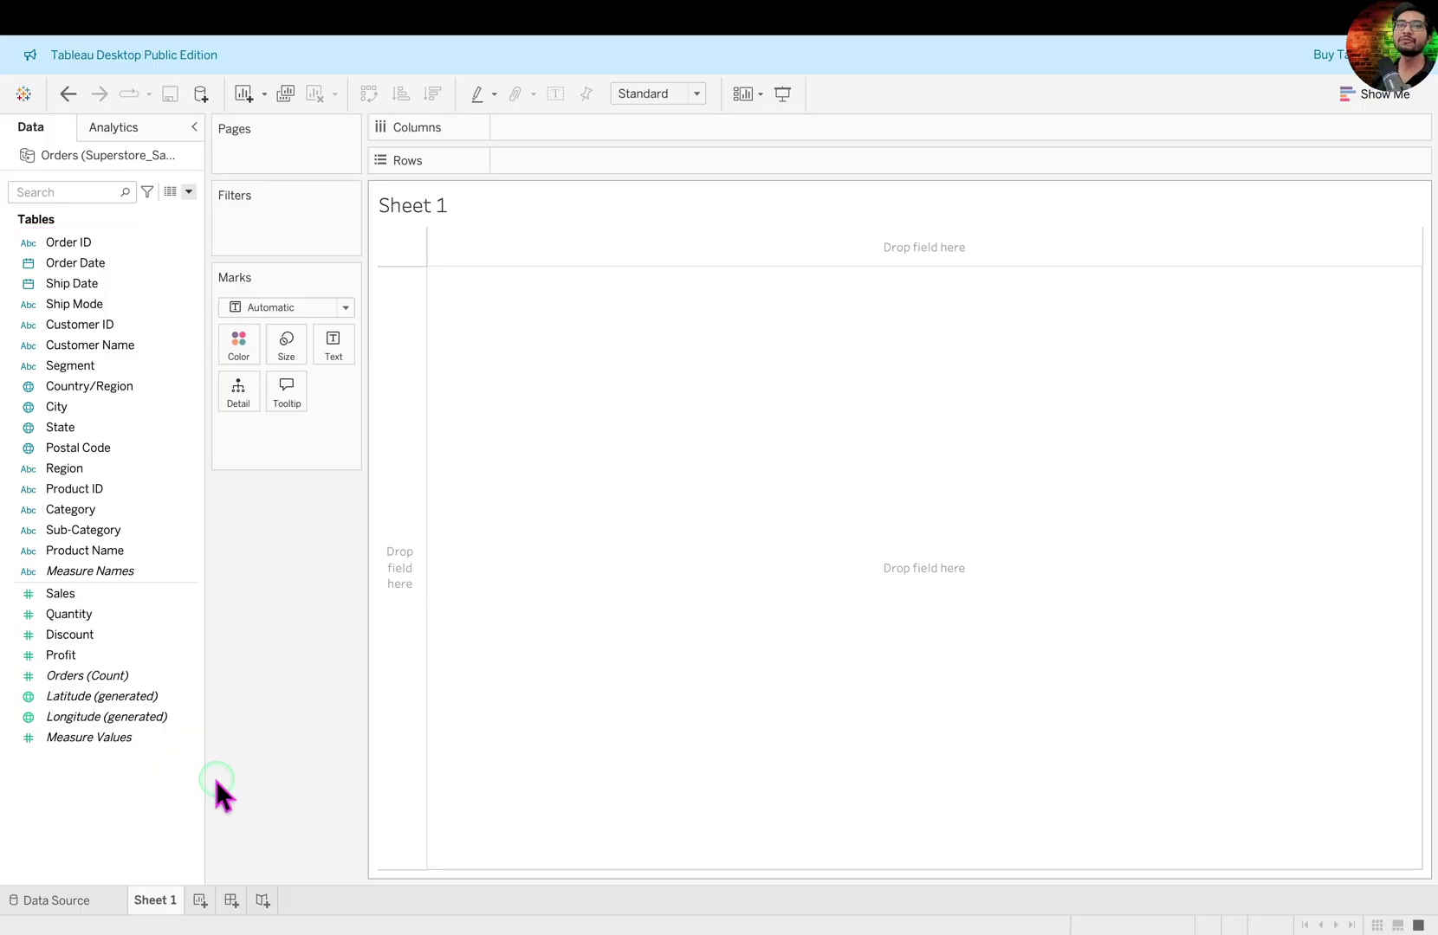
{"action": "left_click", "coordinate": [87, 571]}
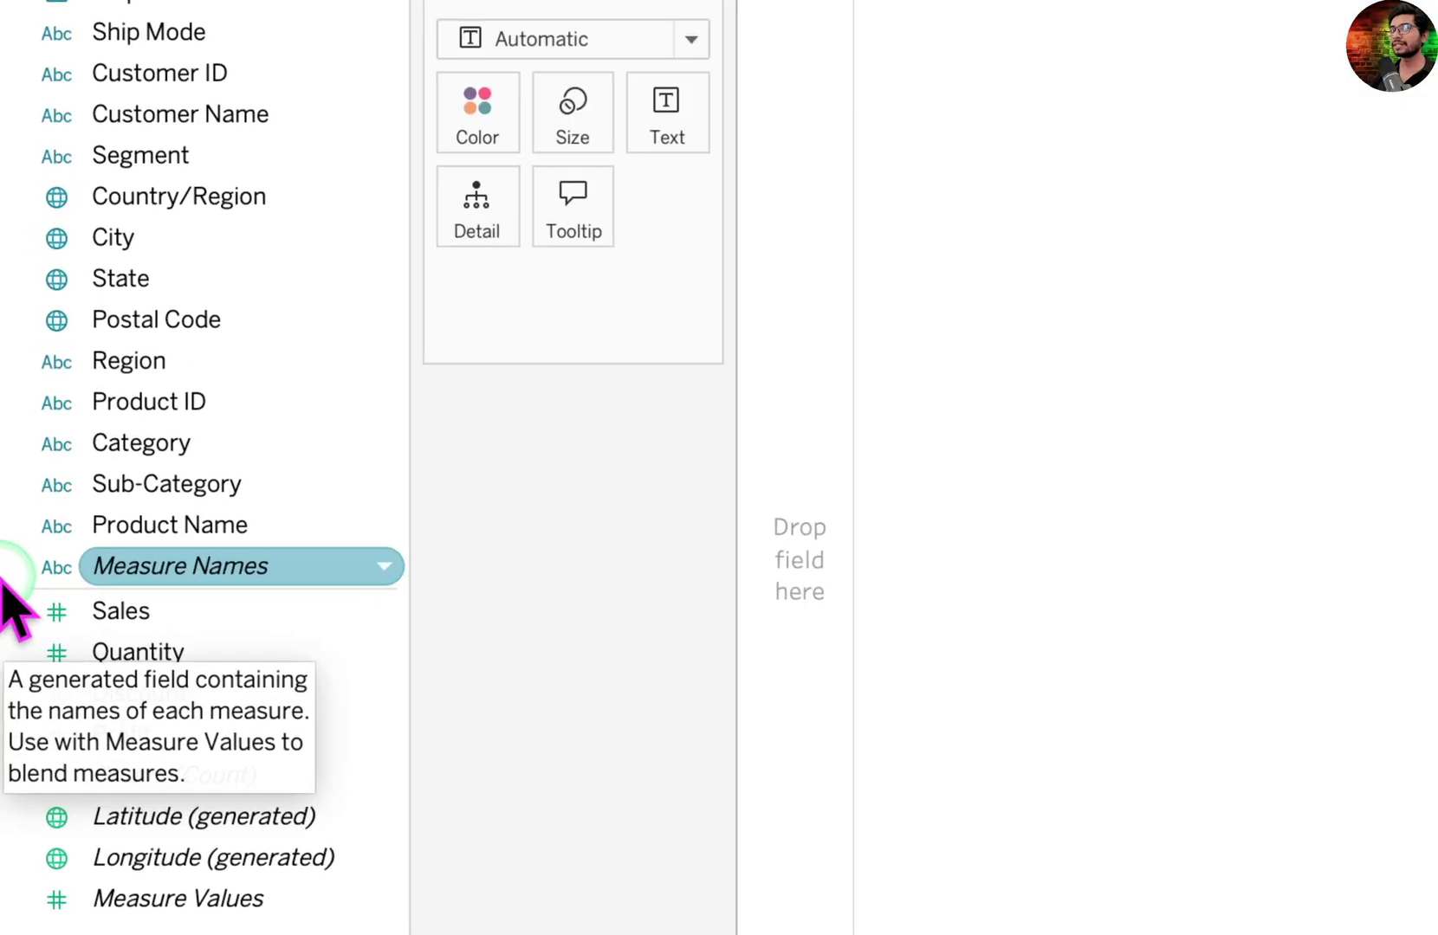
{"action": "left_click", "coordinate": [615, 528]}
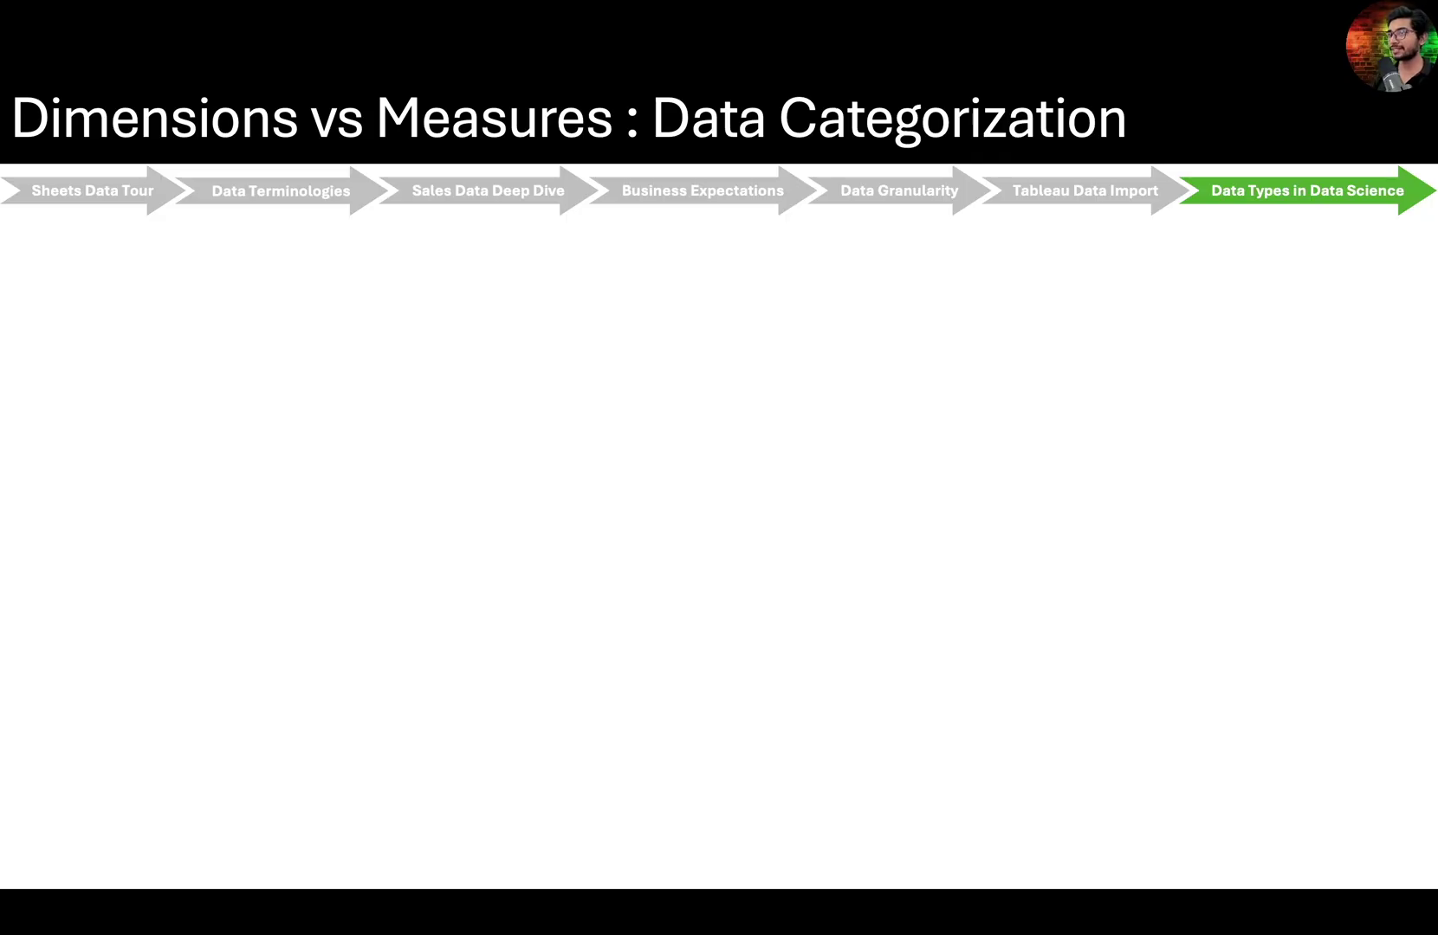
{"action": "key", "text": "Right"}
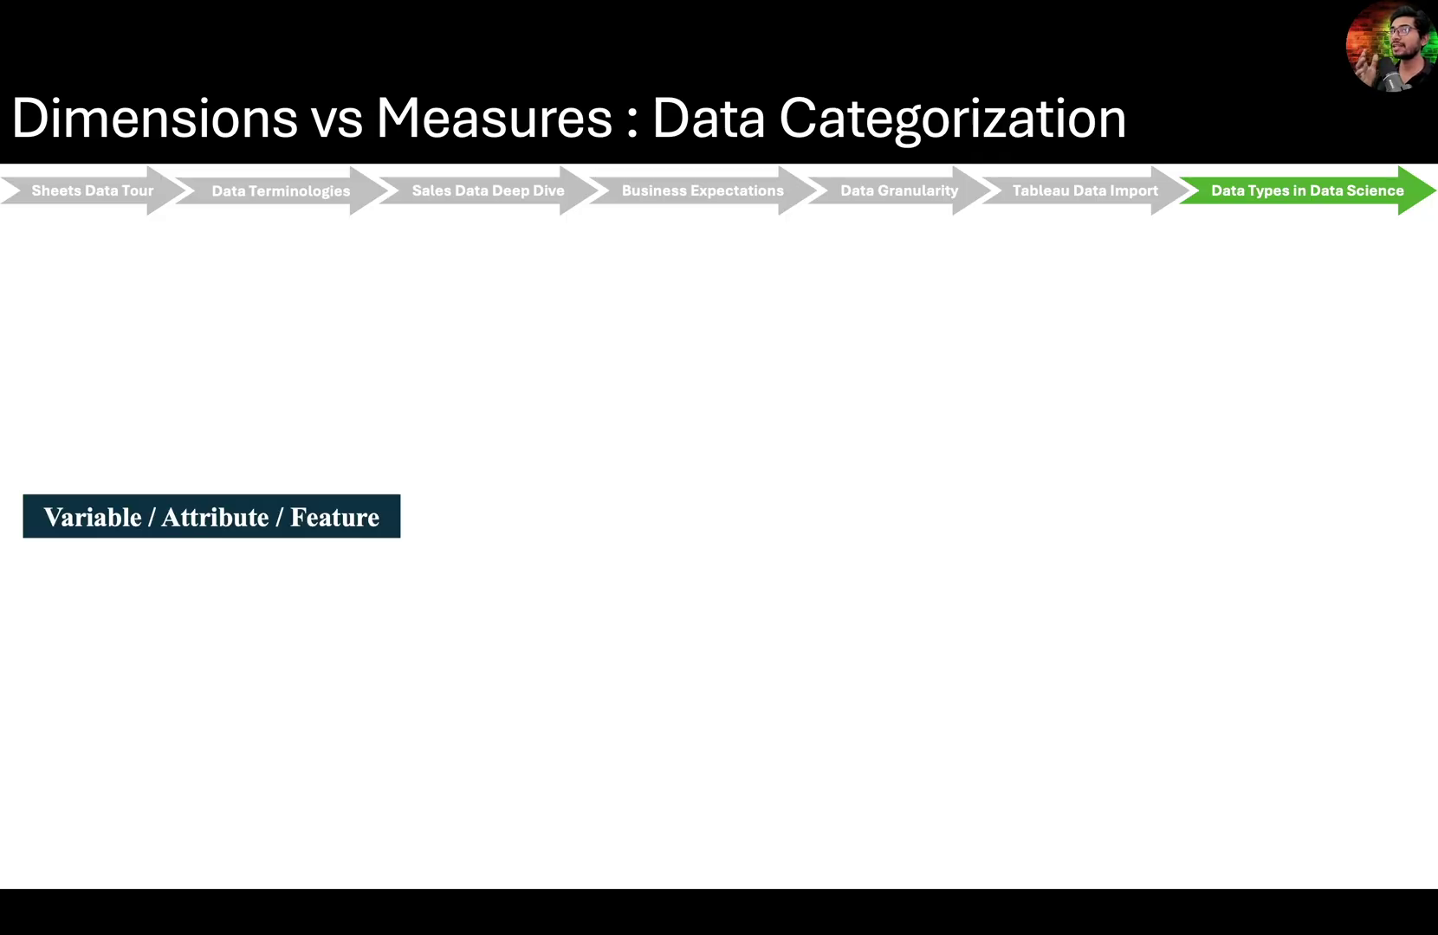
{"action": "key", "text": "Right"}
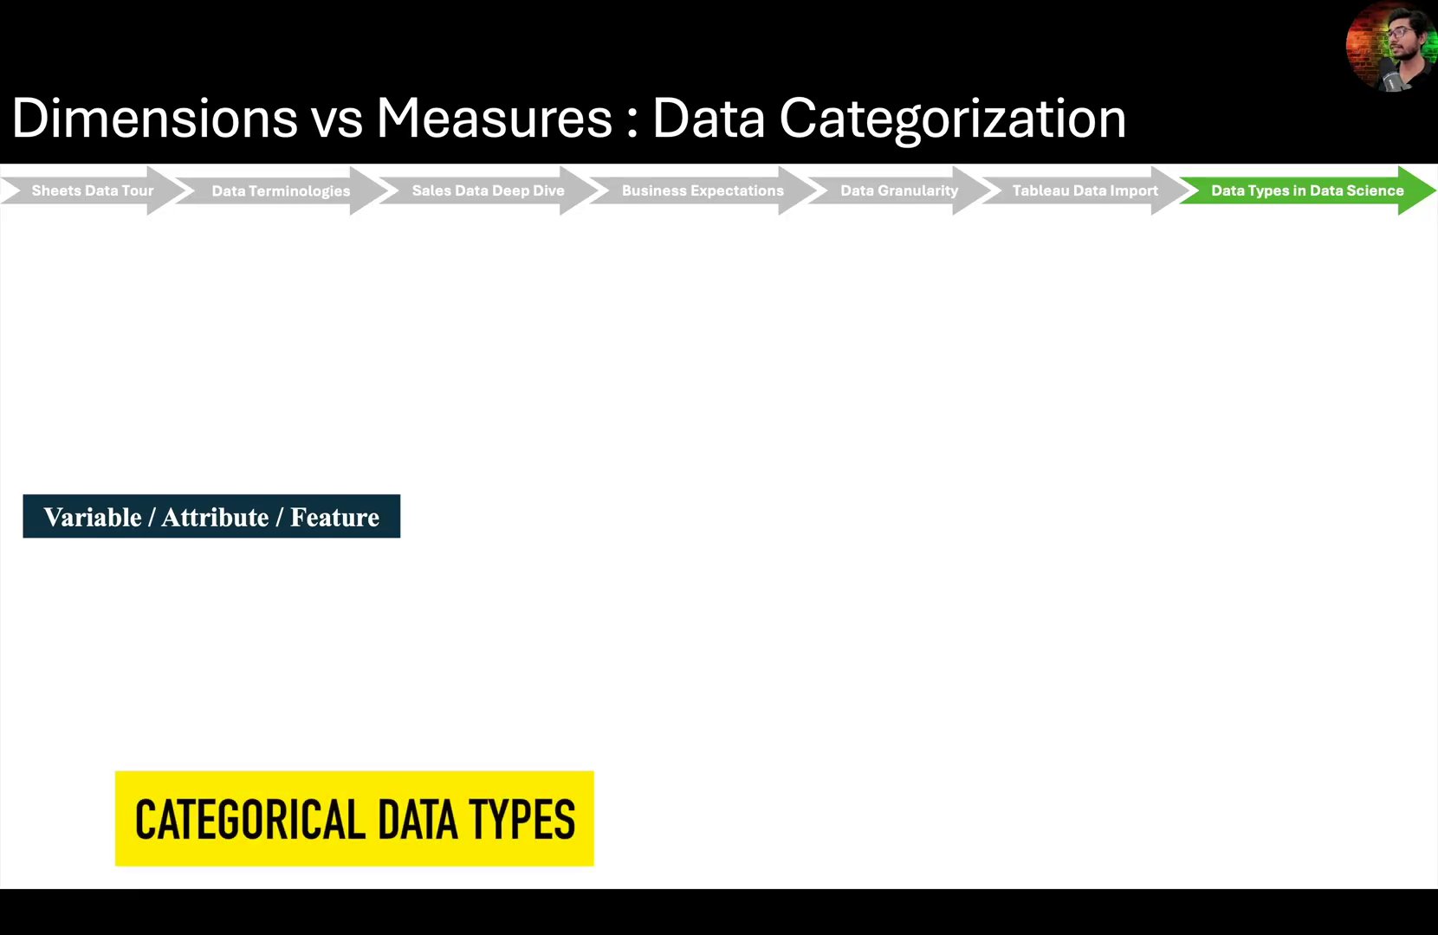
{"action": "key", "text": "Right"}
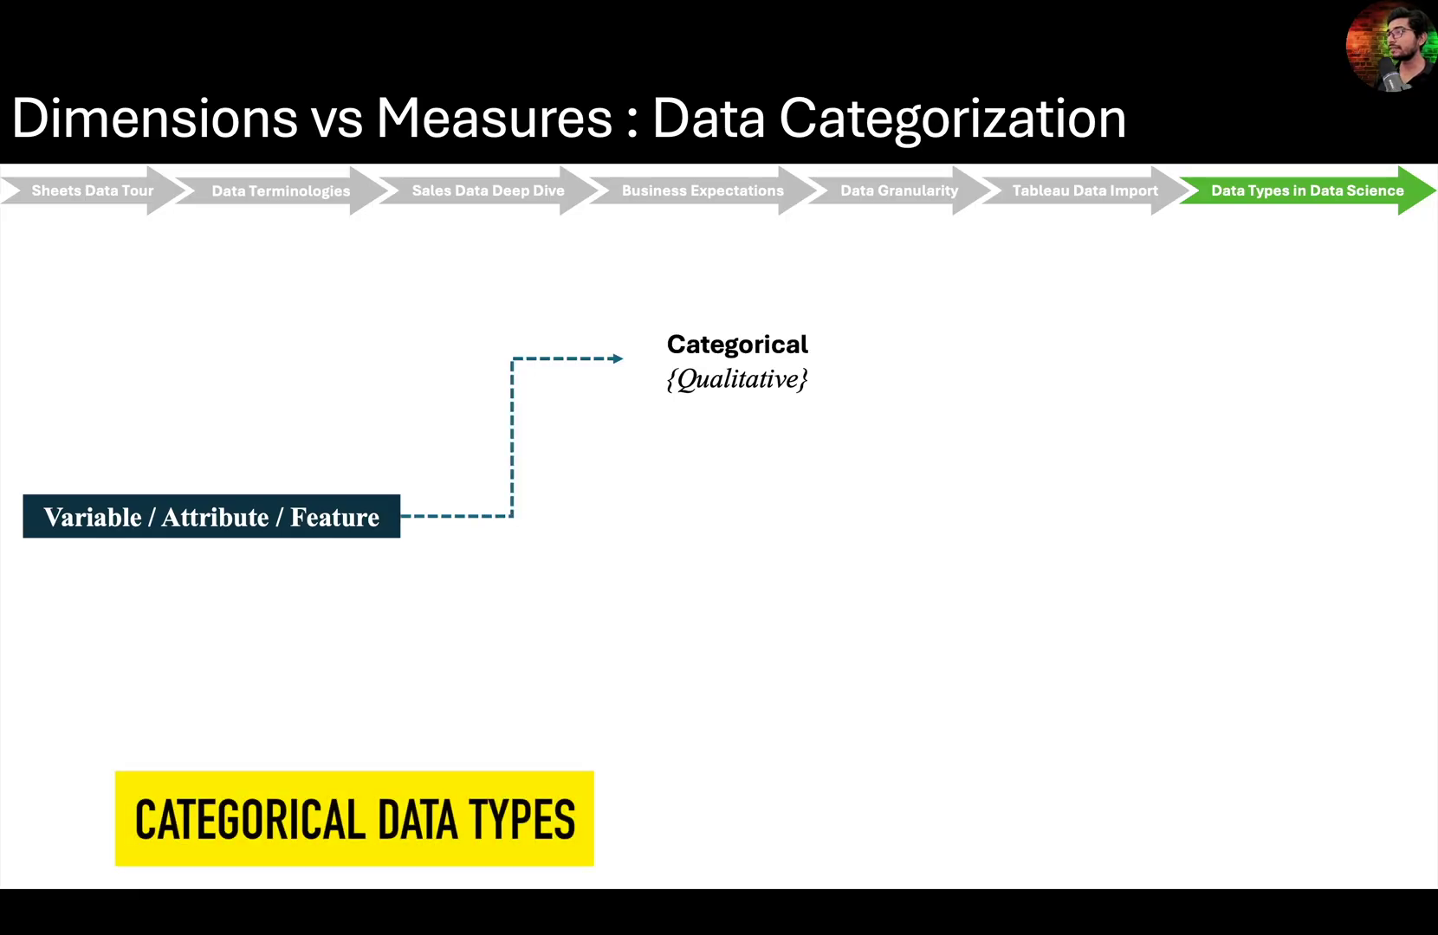
{"action": "key", "text": "Right"}
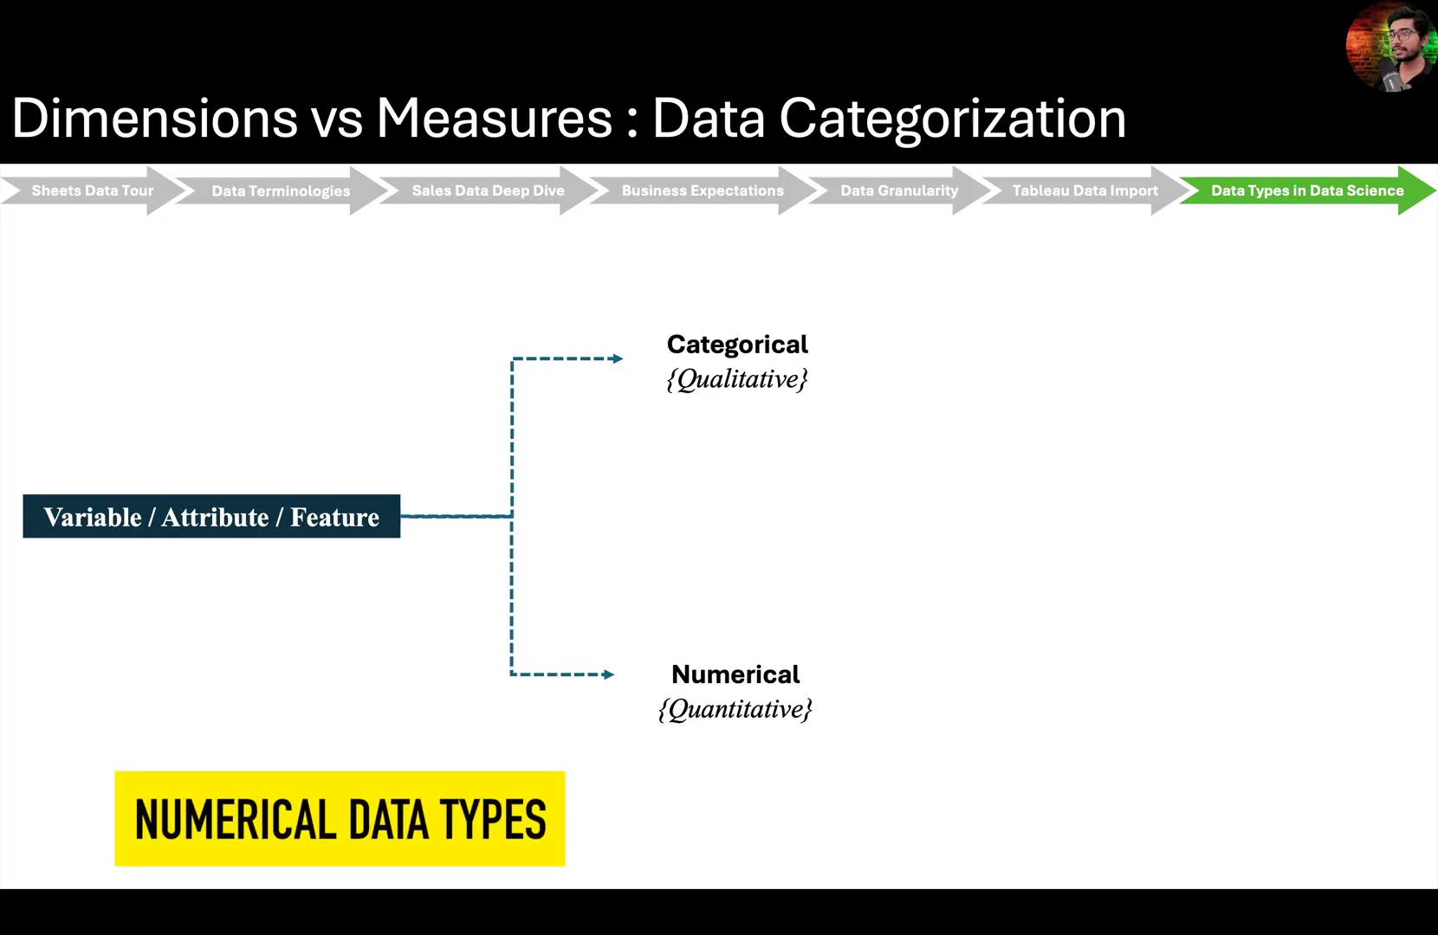